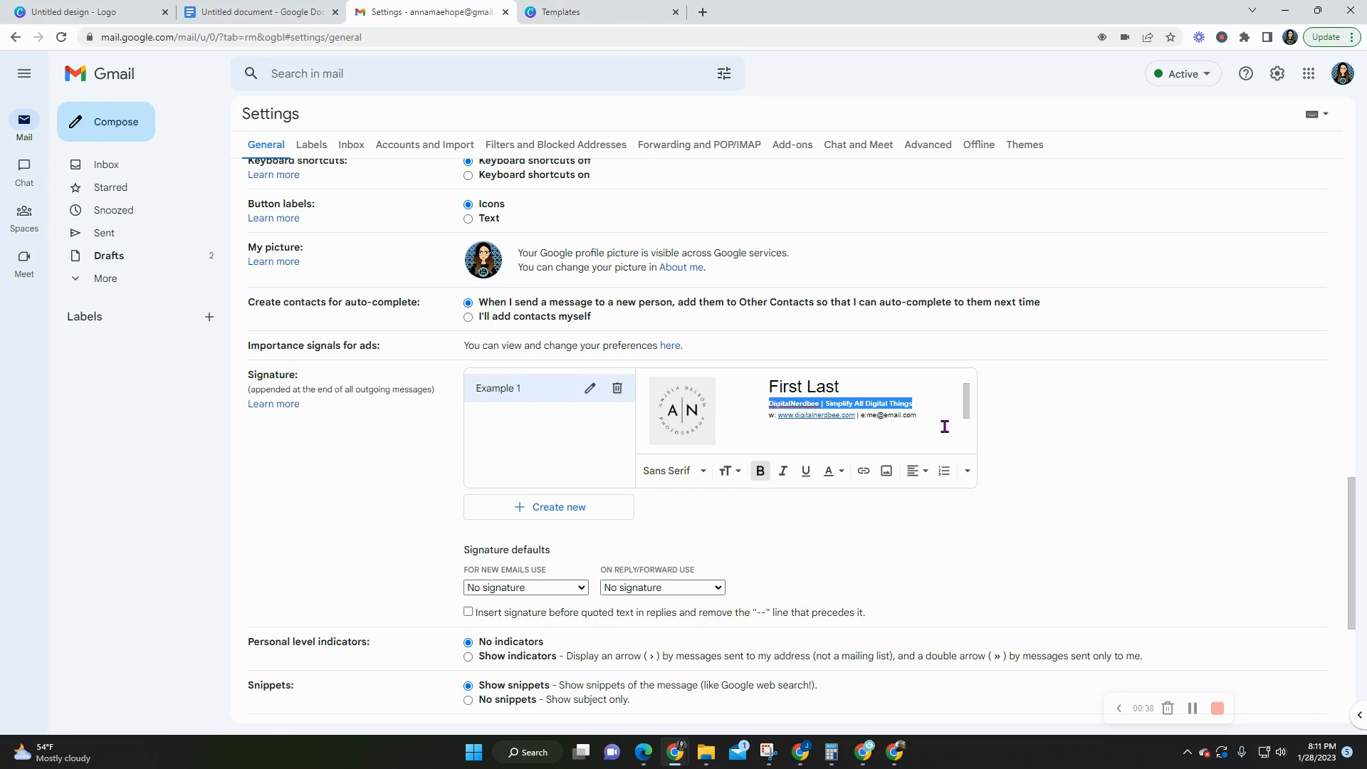
# - Examine the logo placement and text layout of the Example 1 signature in the Gmail signature settings
pyautogui.click(929, 431)
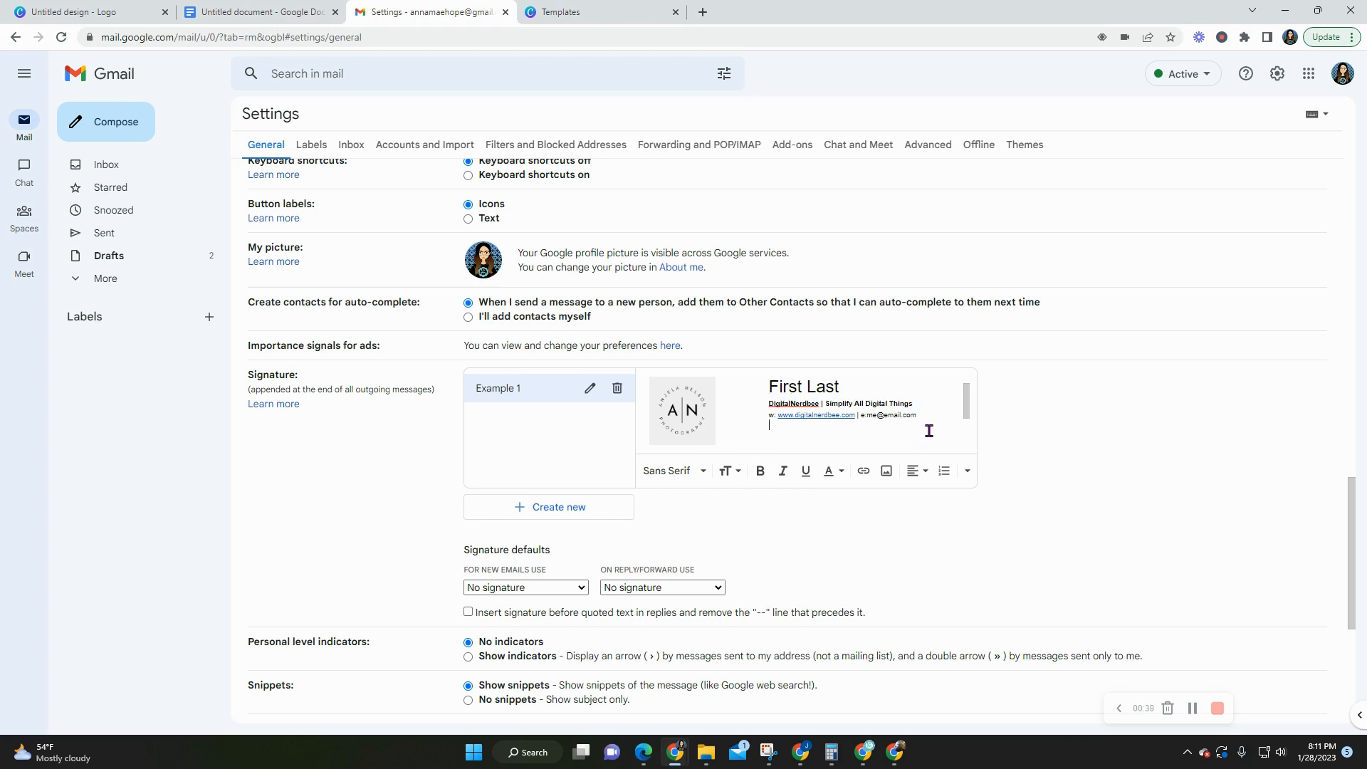
pyautogui.click(674, 408)
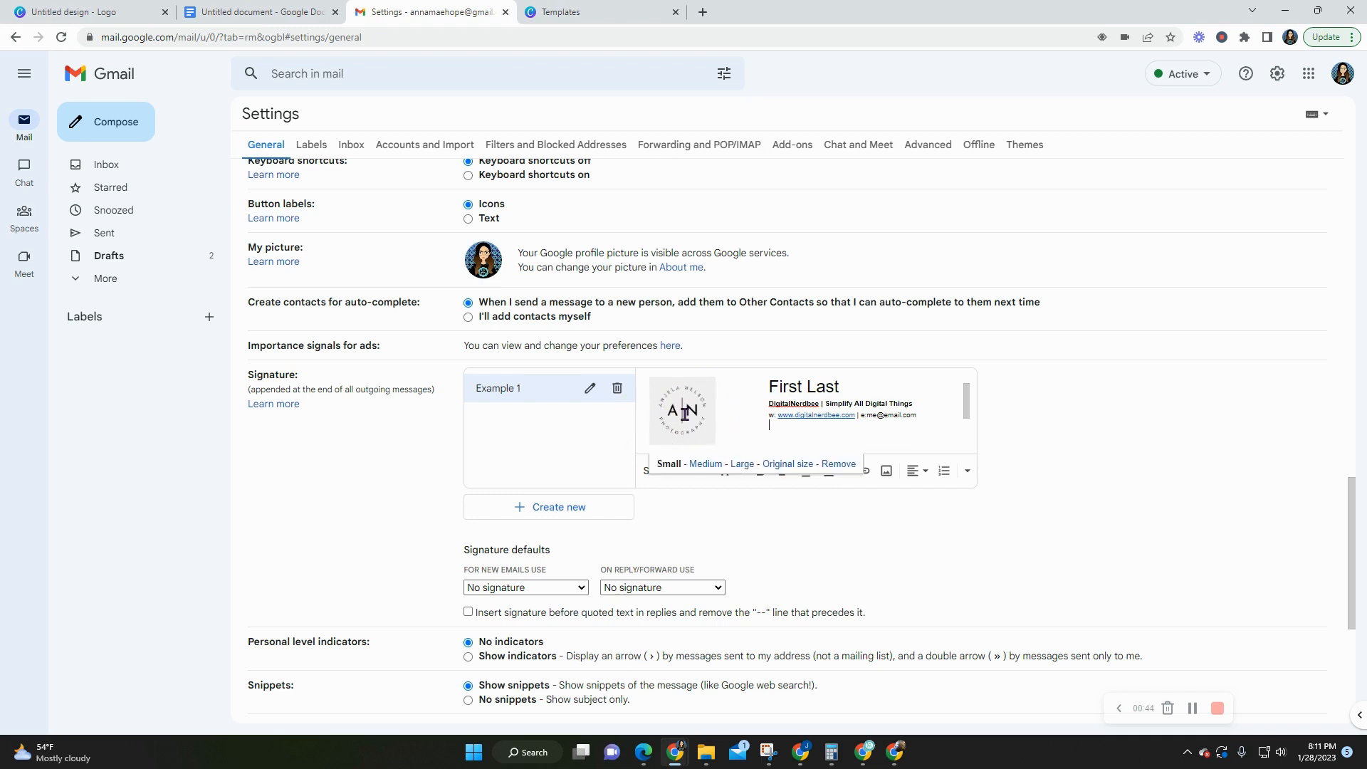
pyautogui.moveTo(750, 391)
pyautogui.mouseDown()
pyautogui.moveTo(881, 397)
pyautogui.moveTo(930, 427)
pyautogui.mouseUp()
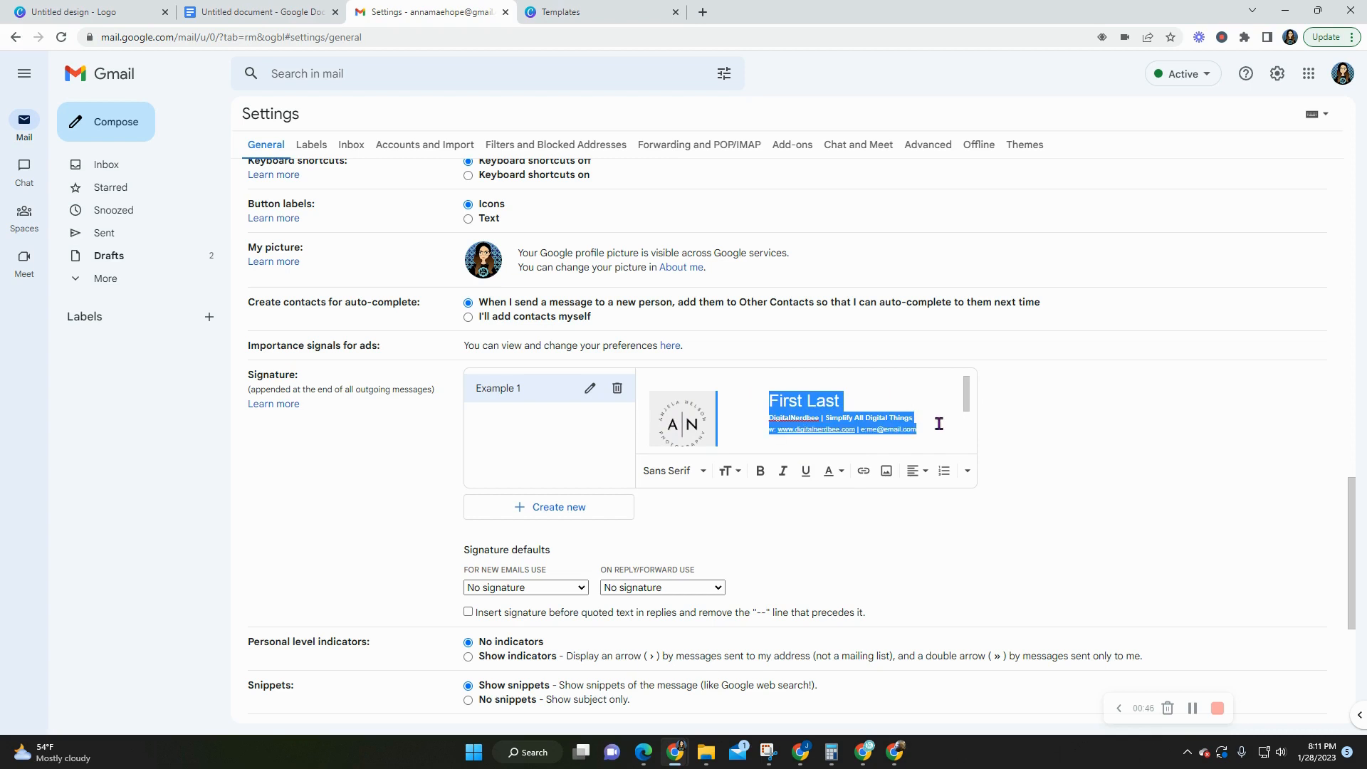
pyautogui.click(924, 427)
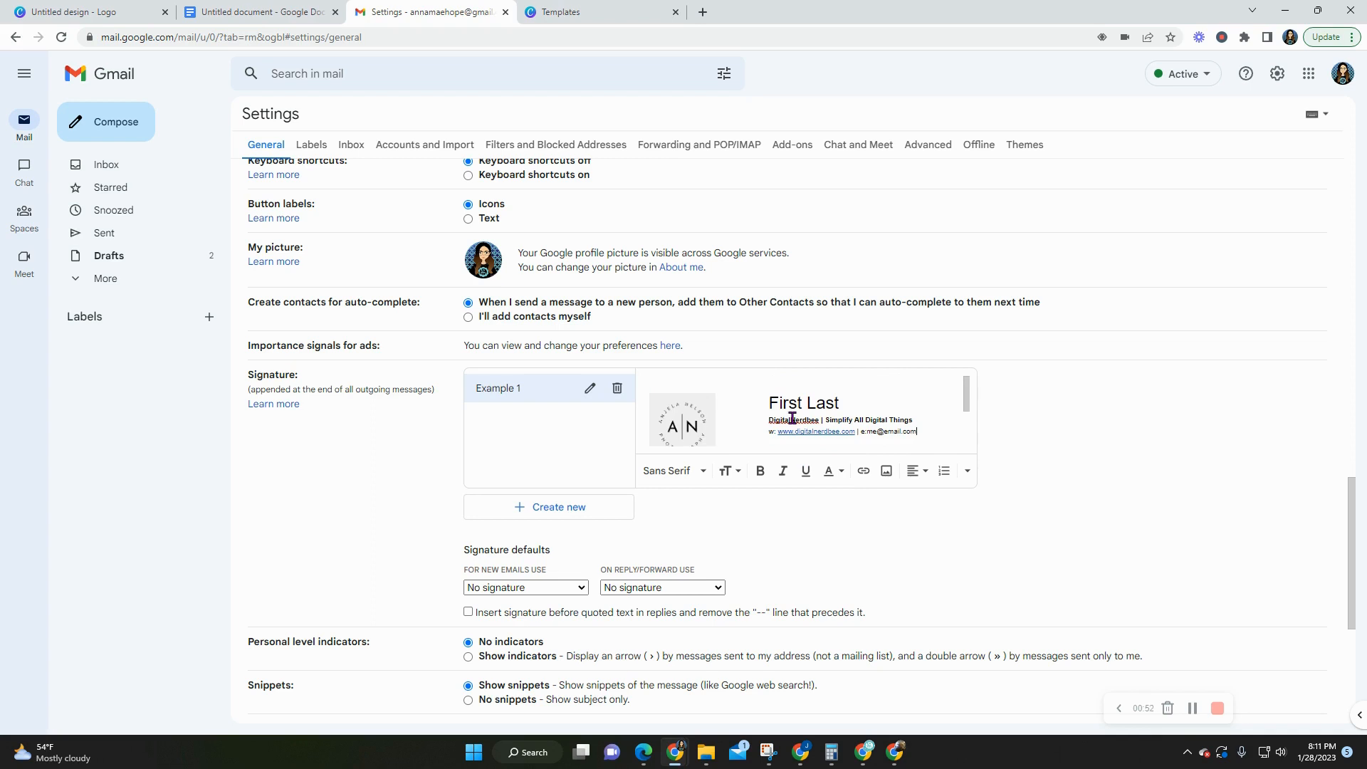
pyautogui.click(258, 11)
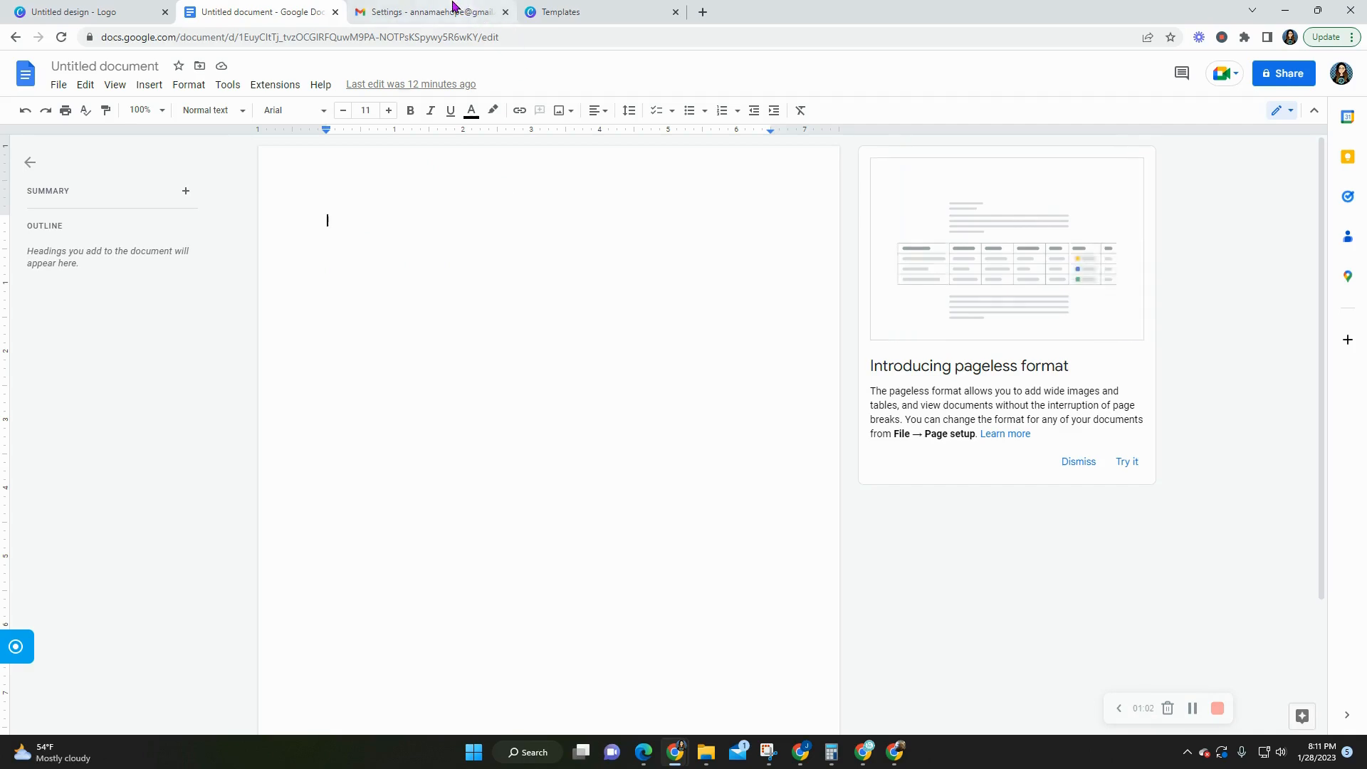
pyautogui.click(472, 13)
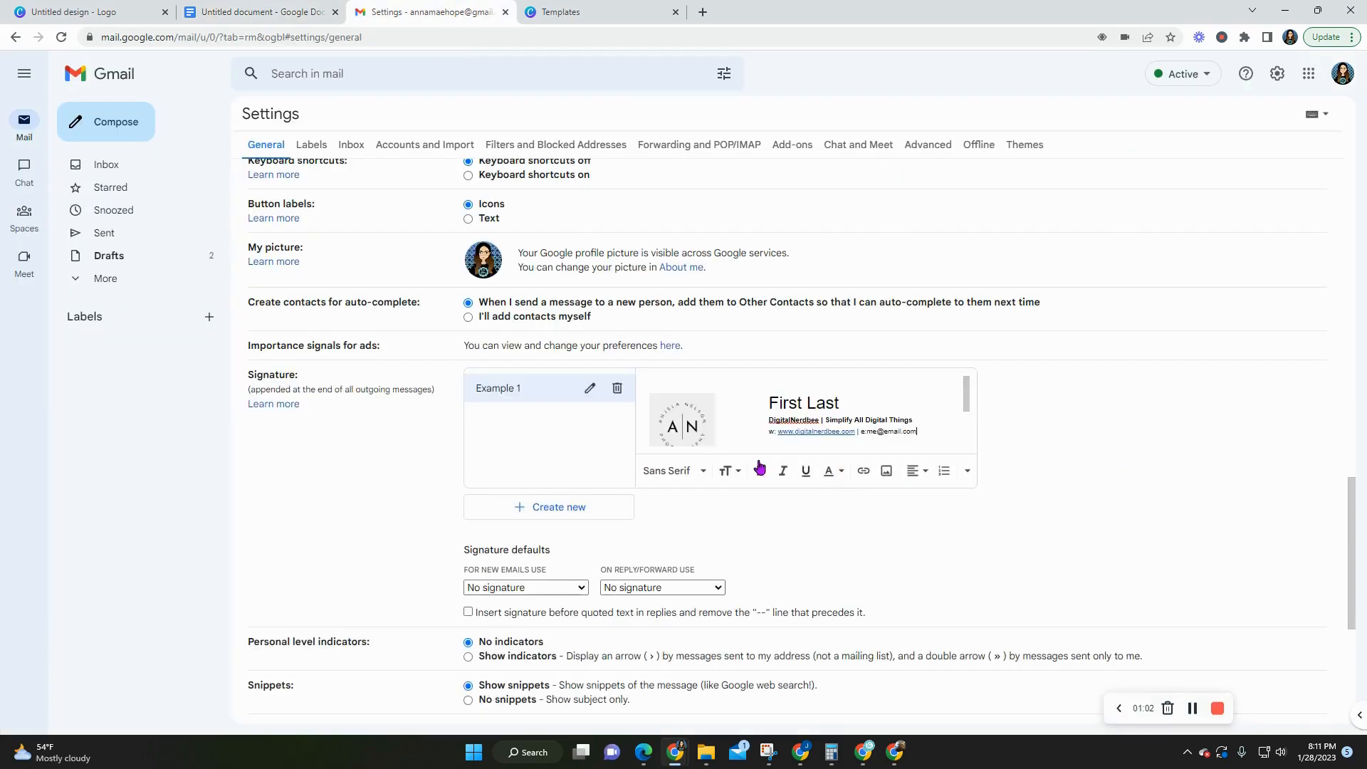
# - Switch to the untitled Google Docs document and insert a table with two columns and one row
pyautogui.click(260, 13)
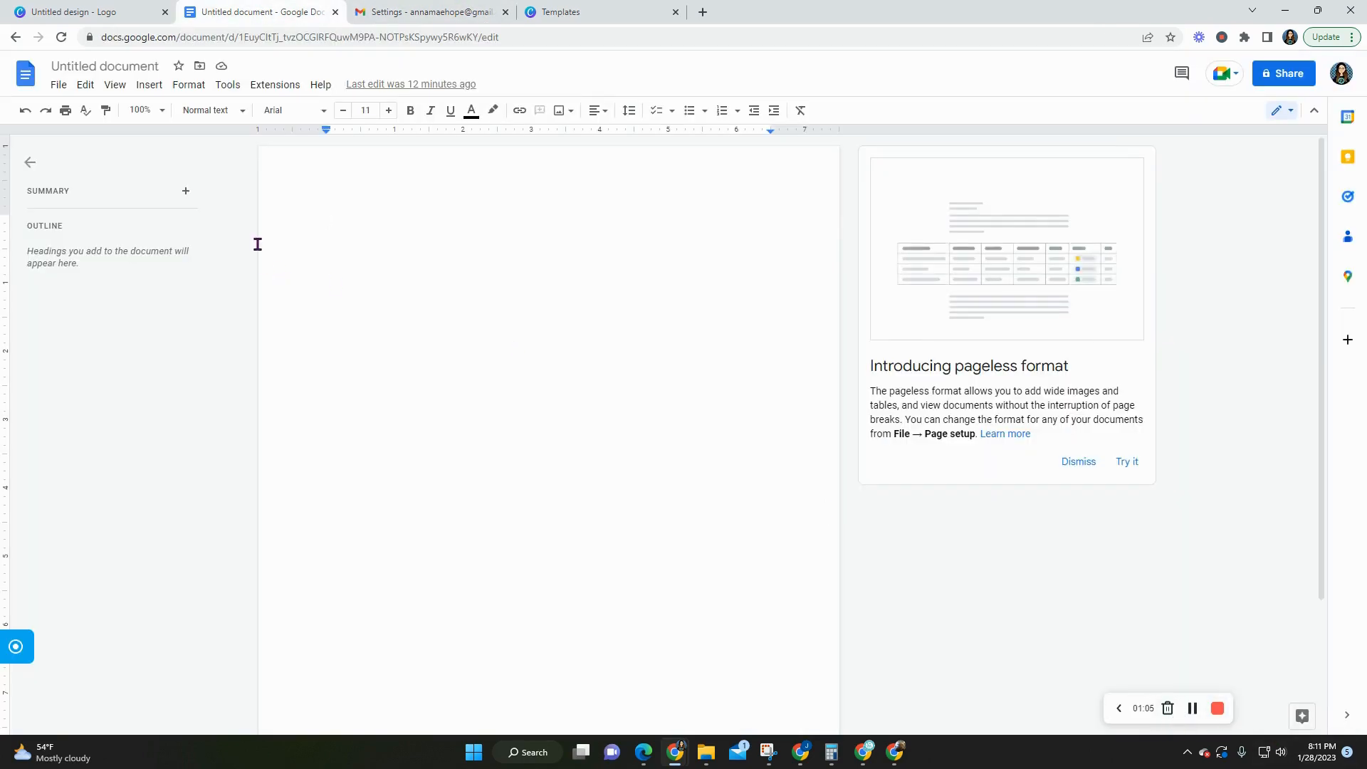
pyautogui.click(150, 84)
pyautogui.moveTo(183, 140)
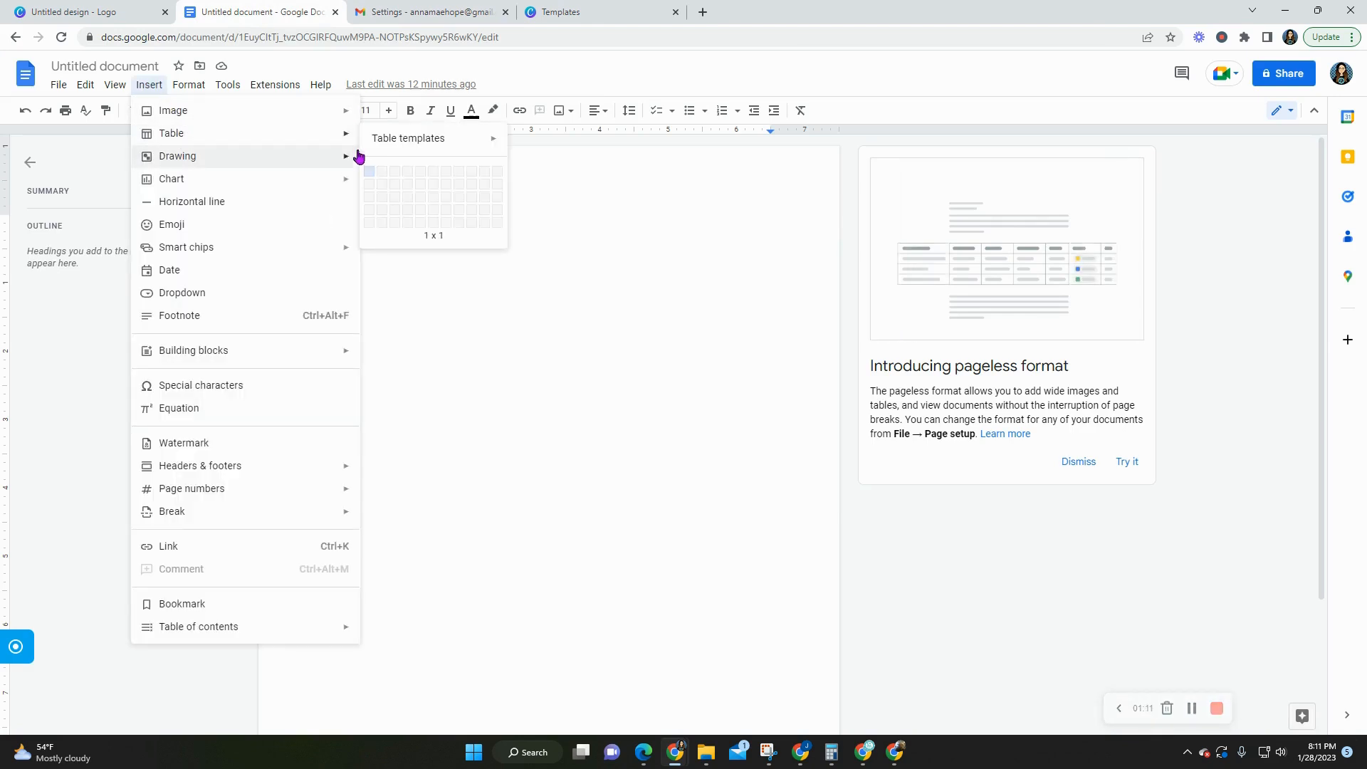
pyautogui.click(382, 172)
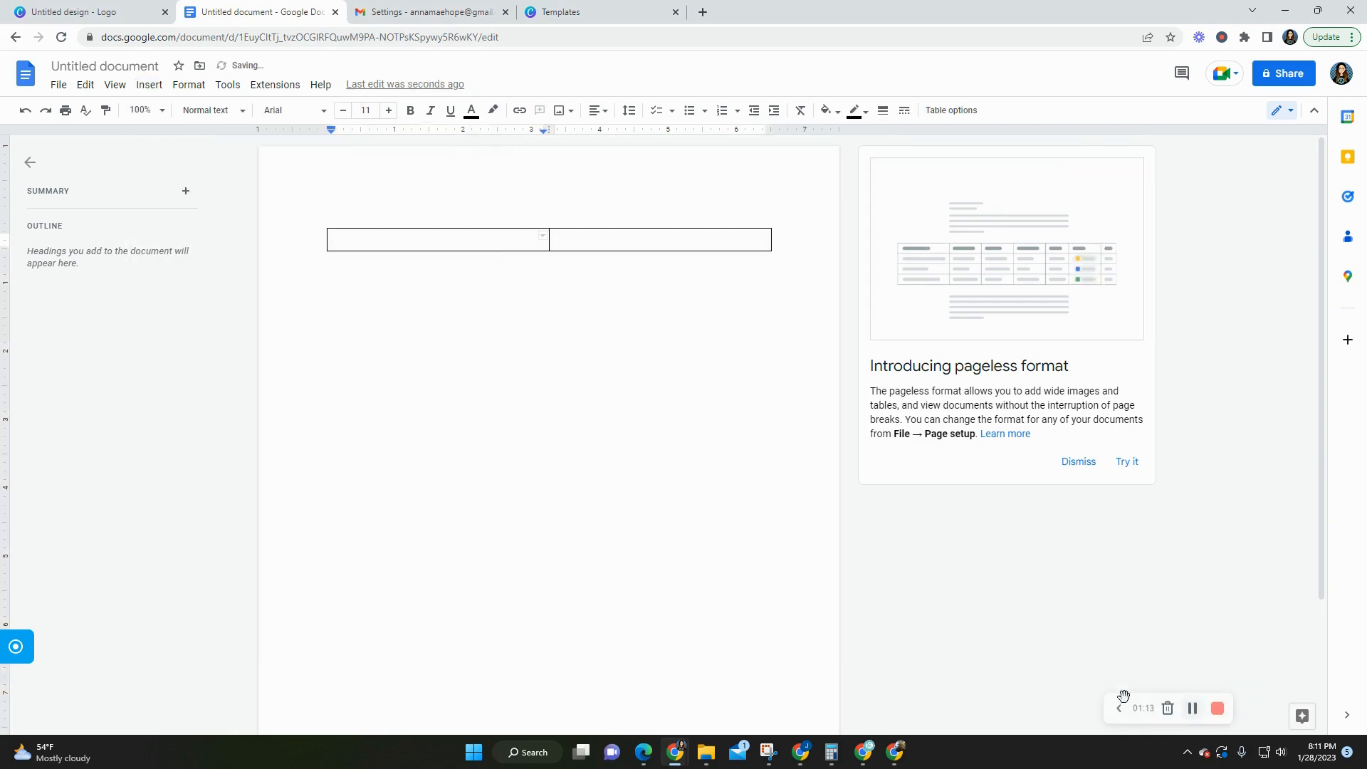
# - Make the table row about 1.7 inches tall and narrow the first column to about 1.5 inches
pyautogui.click(577, 241)
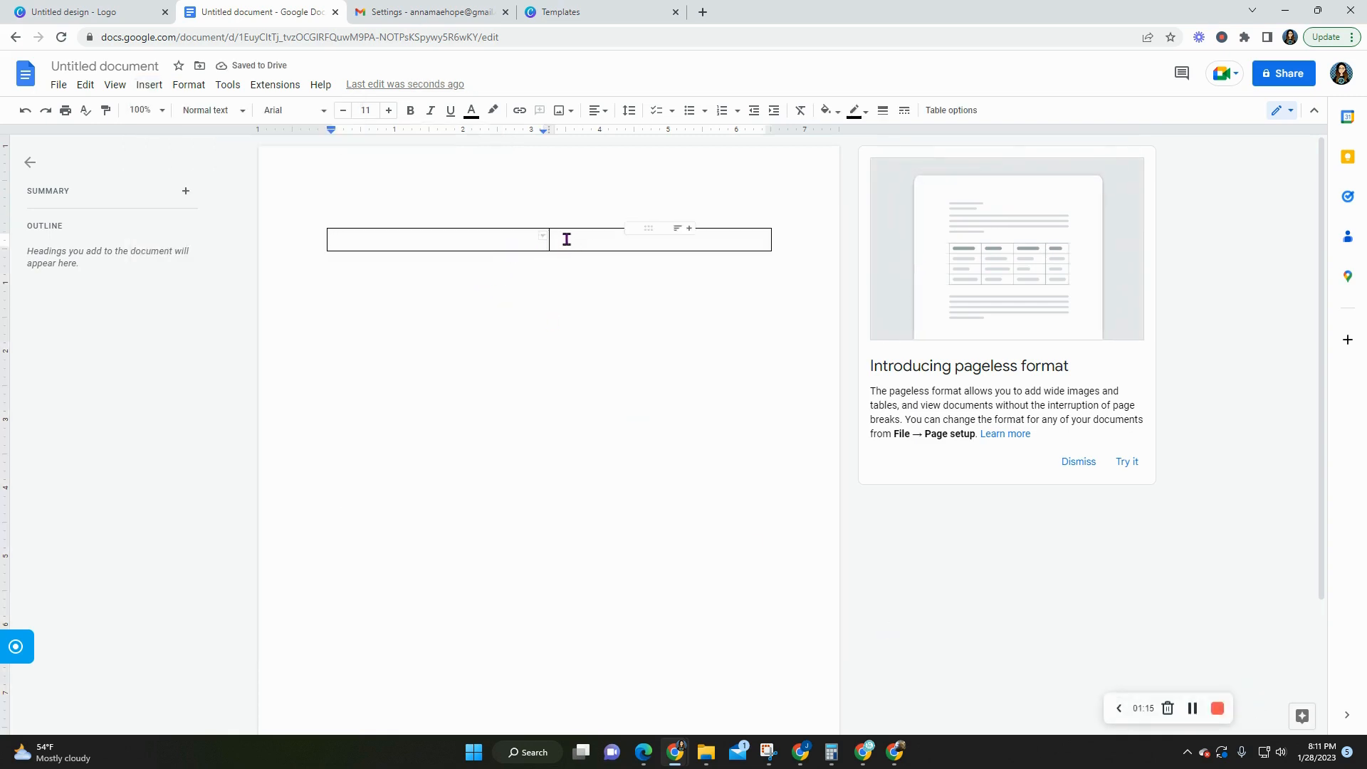
pyautogui.moveTo(530, 250); pyautogui.dragTo(516, 346)
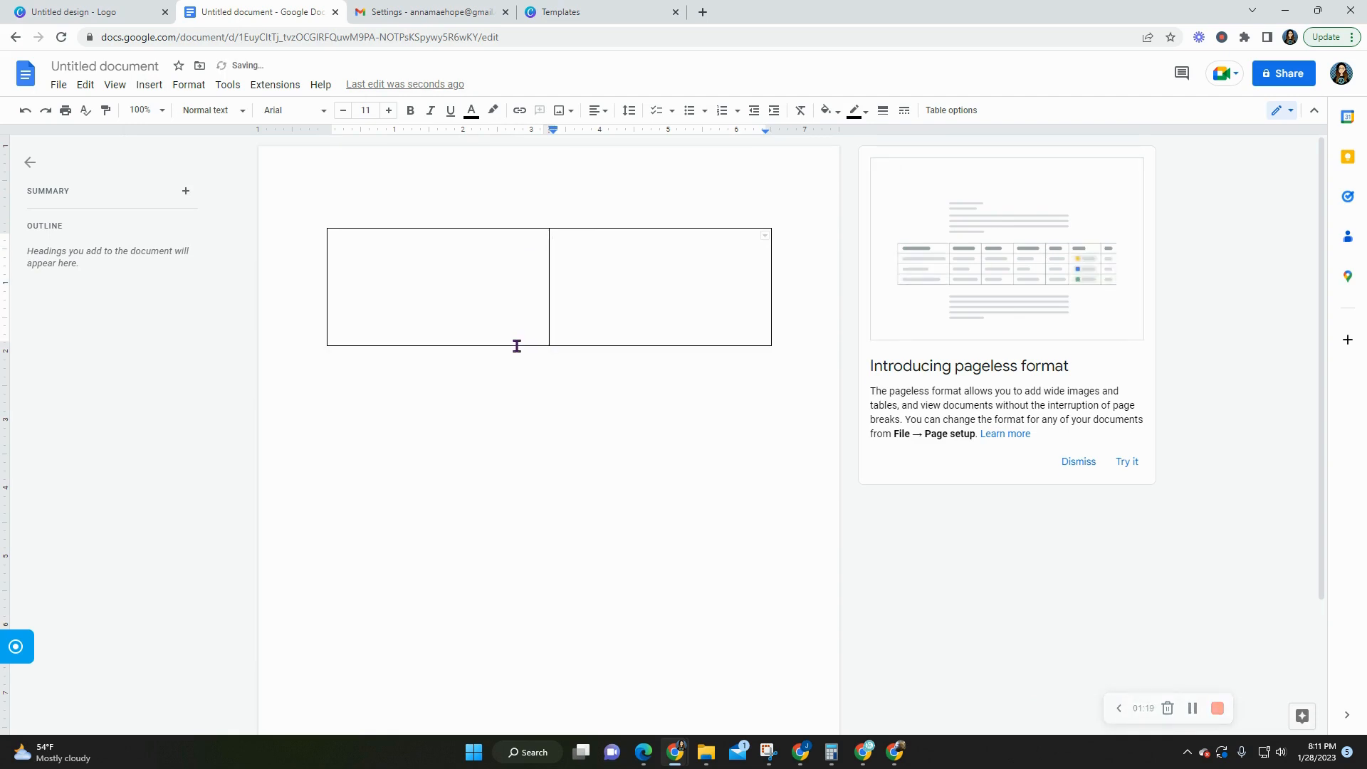
pyautogui.moveTo(549, 269); pyautogui.dragTo(427, 274)
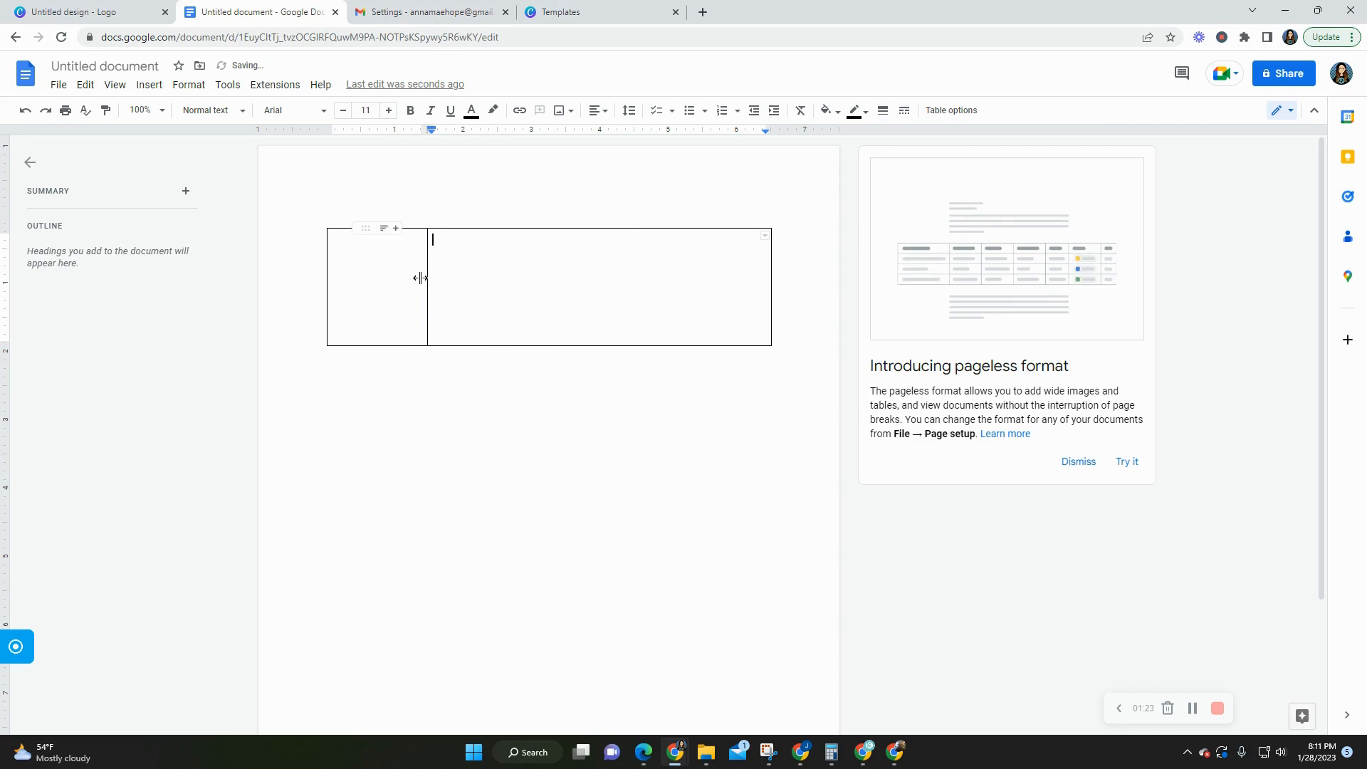
pyautogui.click(361, 257)
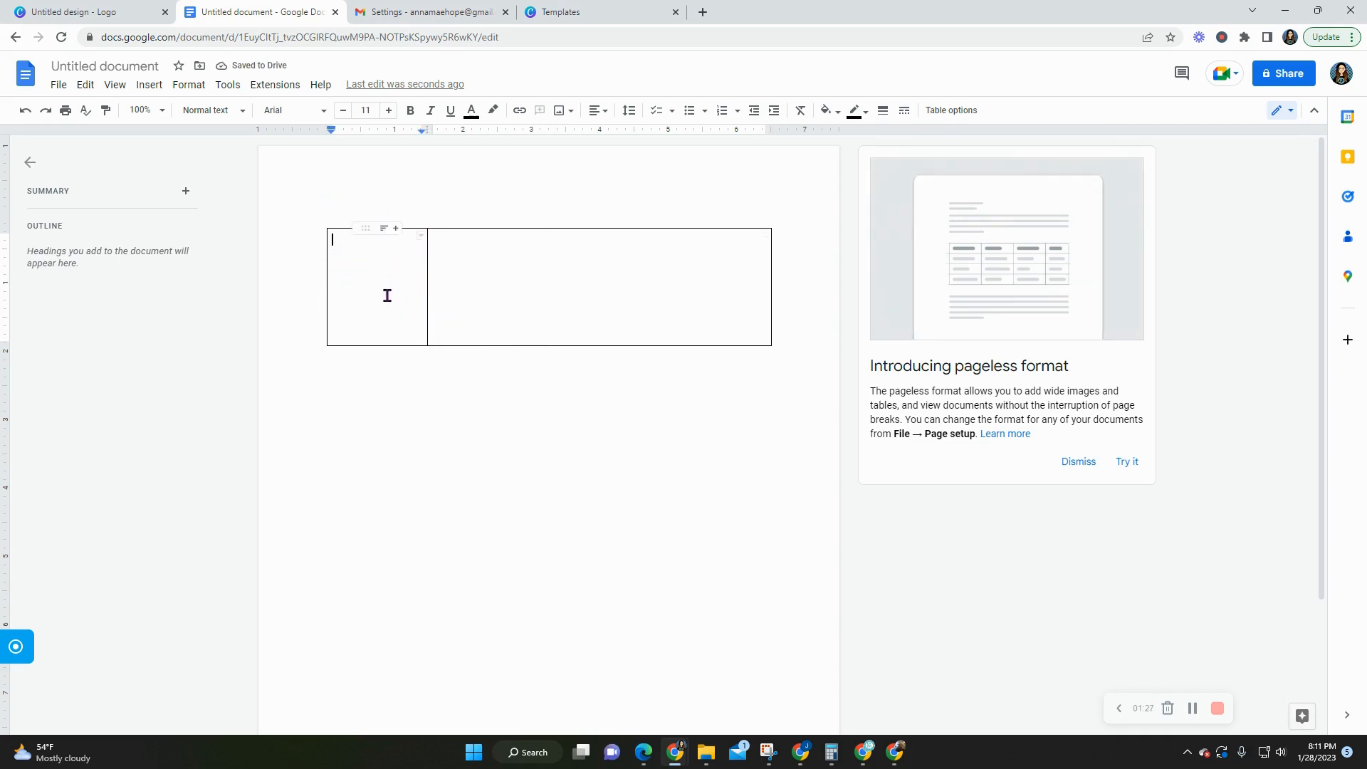
pyautogui.click(474, 262)
pyautogui.click(1192, 709)
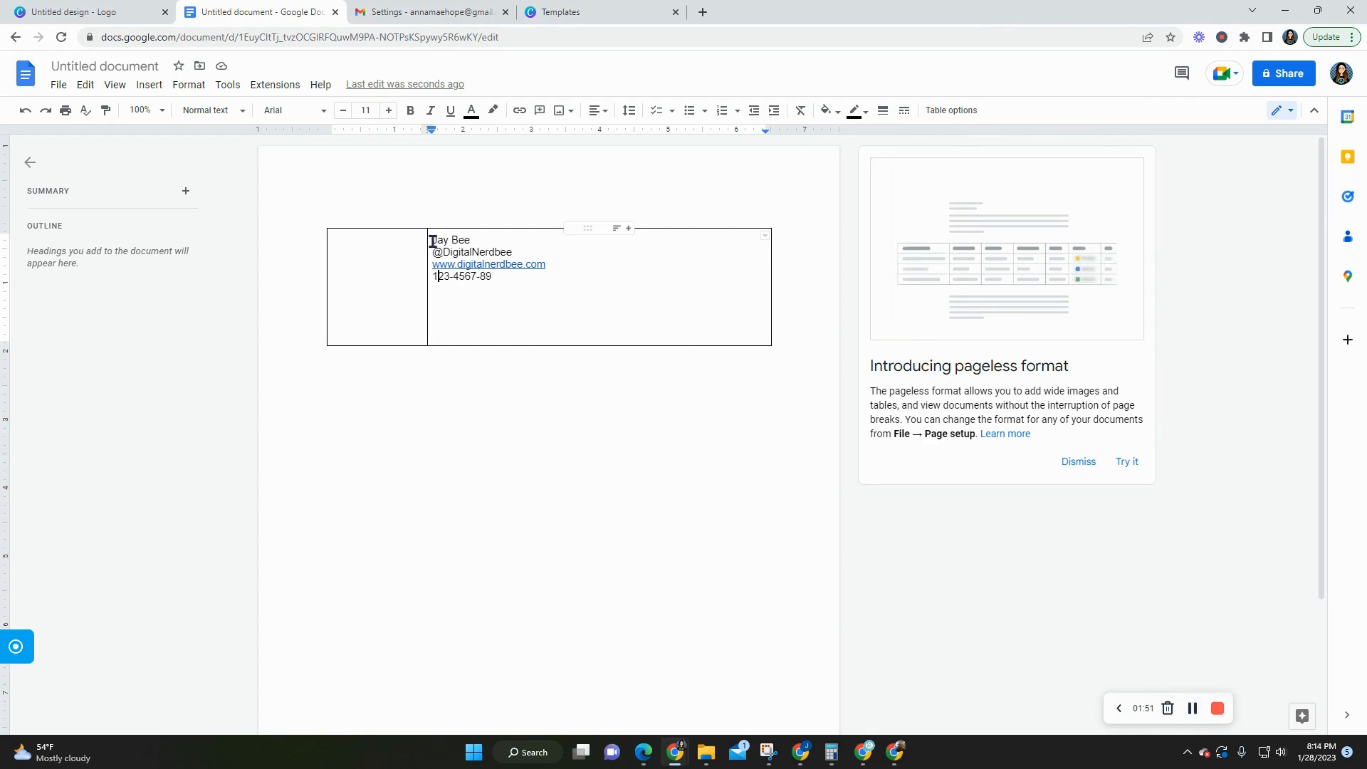
# - Set the name line in the second column to font size 14 and make it bold
pyautogui.doubleClick(458, 239)
pyautogui.moveTo(458, 239); pyautogui.dragTo(429, 240)
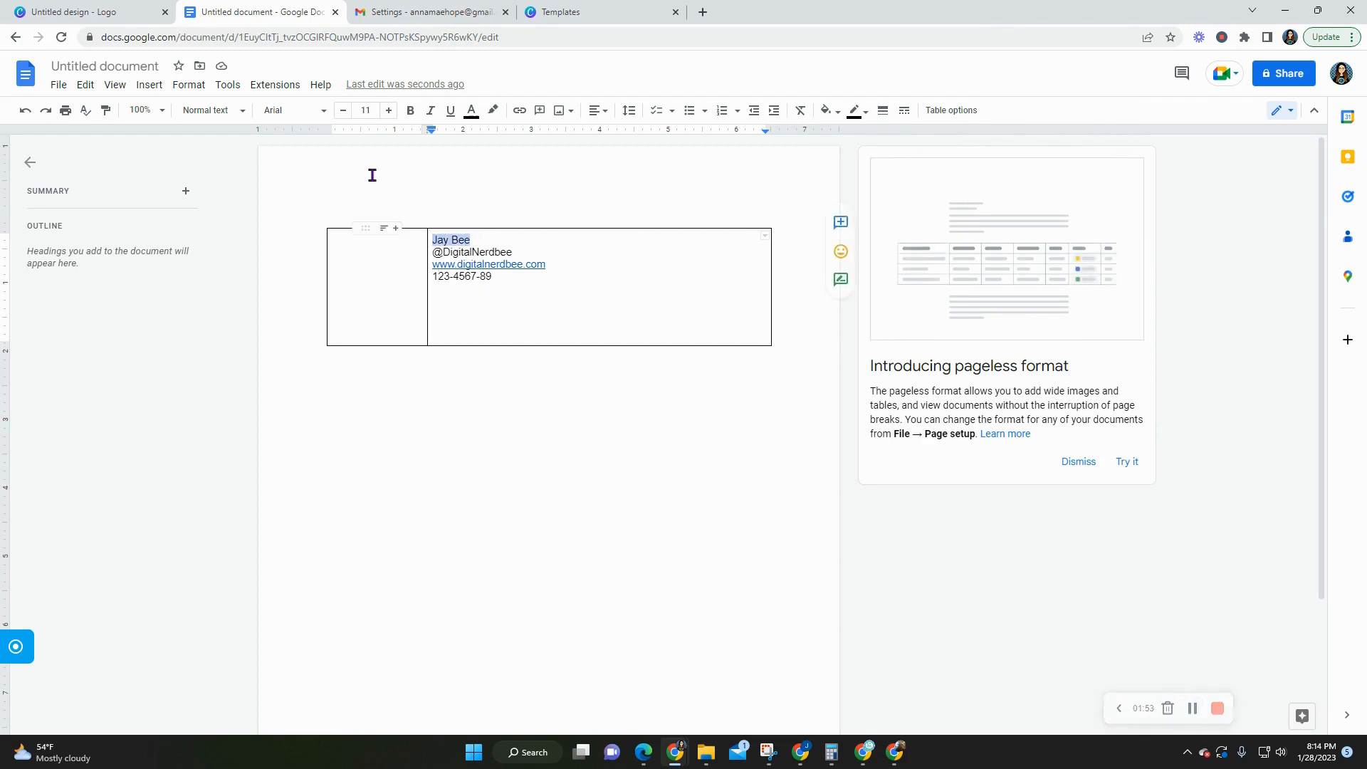
pyautogui.click(390, 111)
pyautogui.click(389, 111)
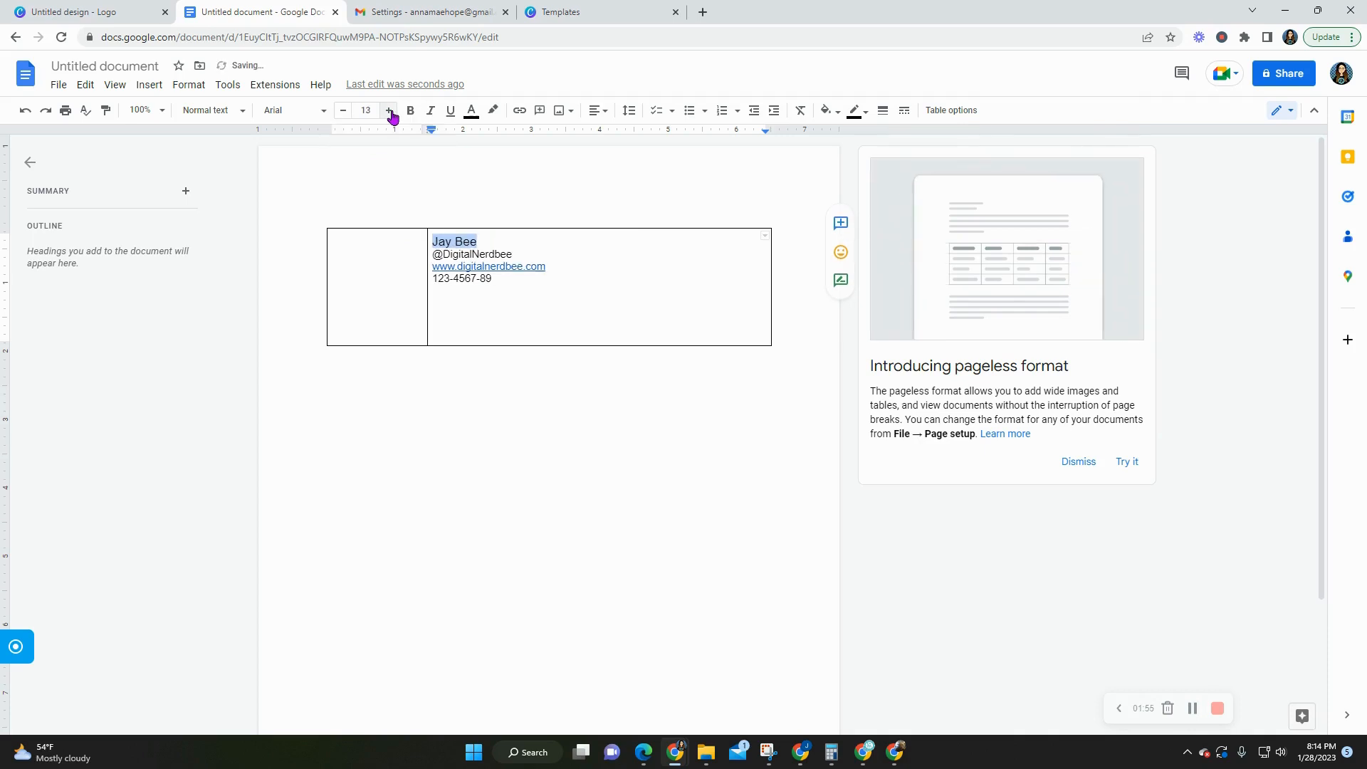
pyautogui.click(390, 112)
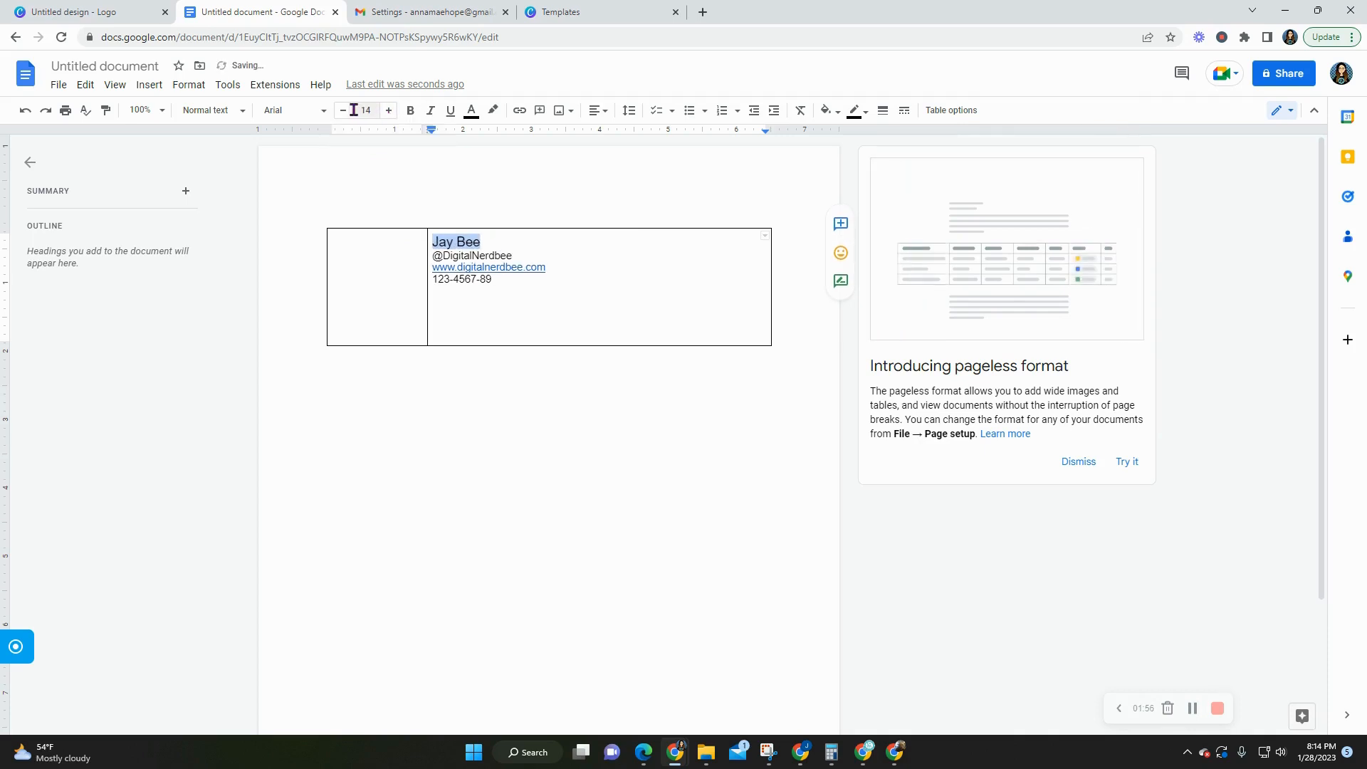
pyautogui.click(410, 111)
pyautogui.doubleClick(531, 256)
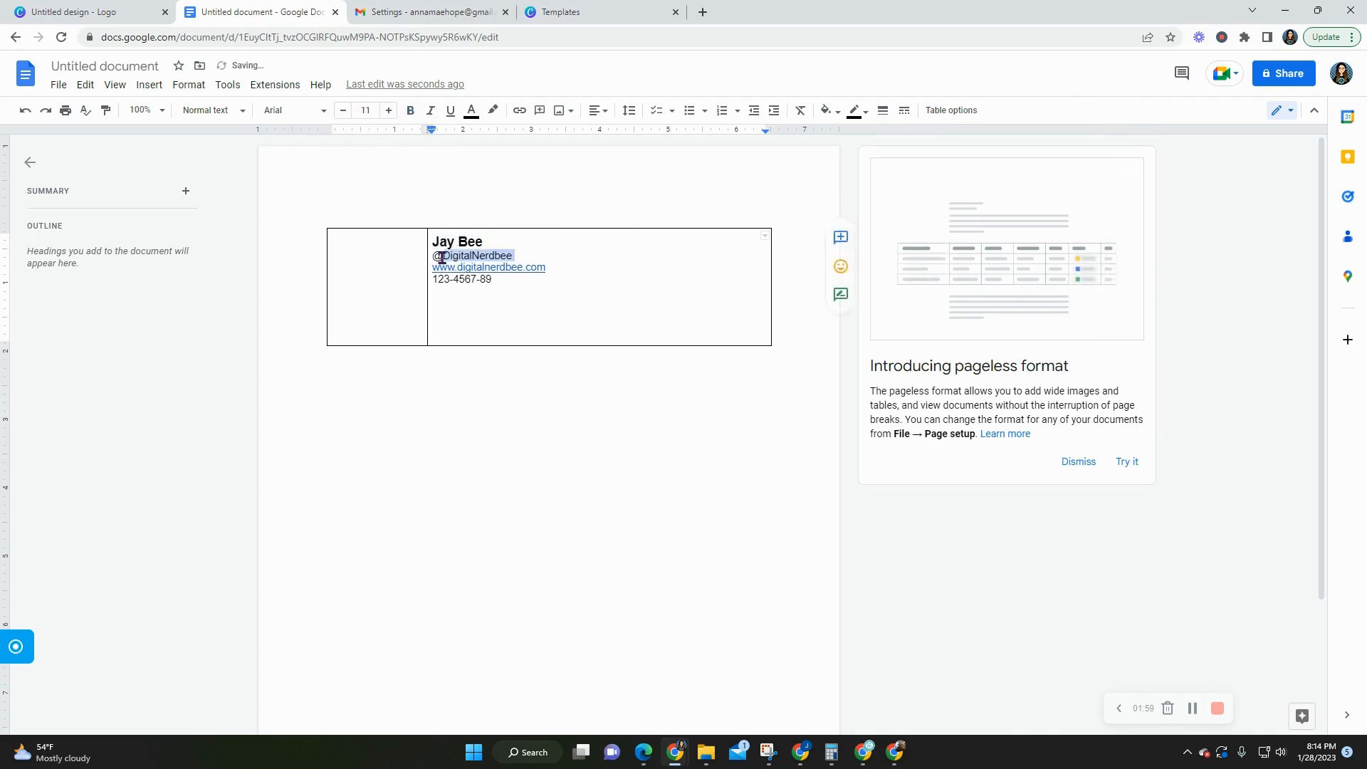
pyautogui.click(510, 246)
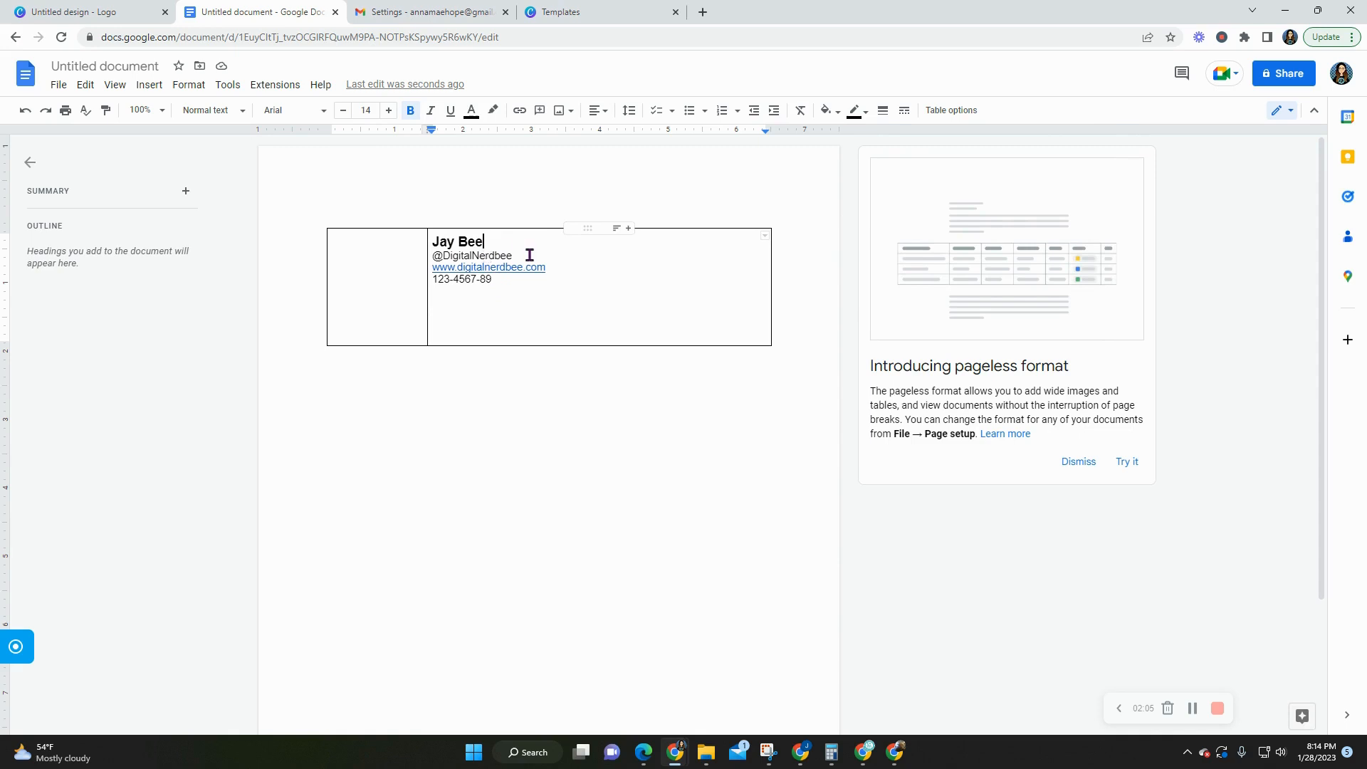
pyautogui.moveTo(528, 256); pyautogui.dragTo(430, 257)
pyautogui.click(342, 110)
pyautogui.click(342, 109)
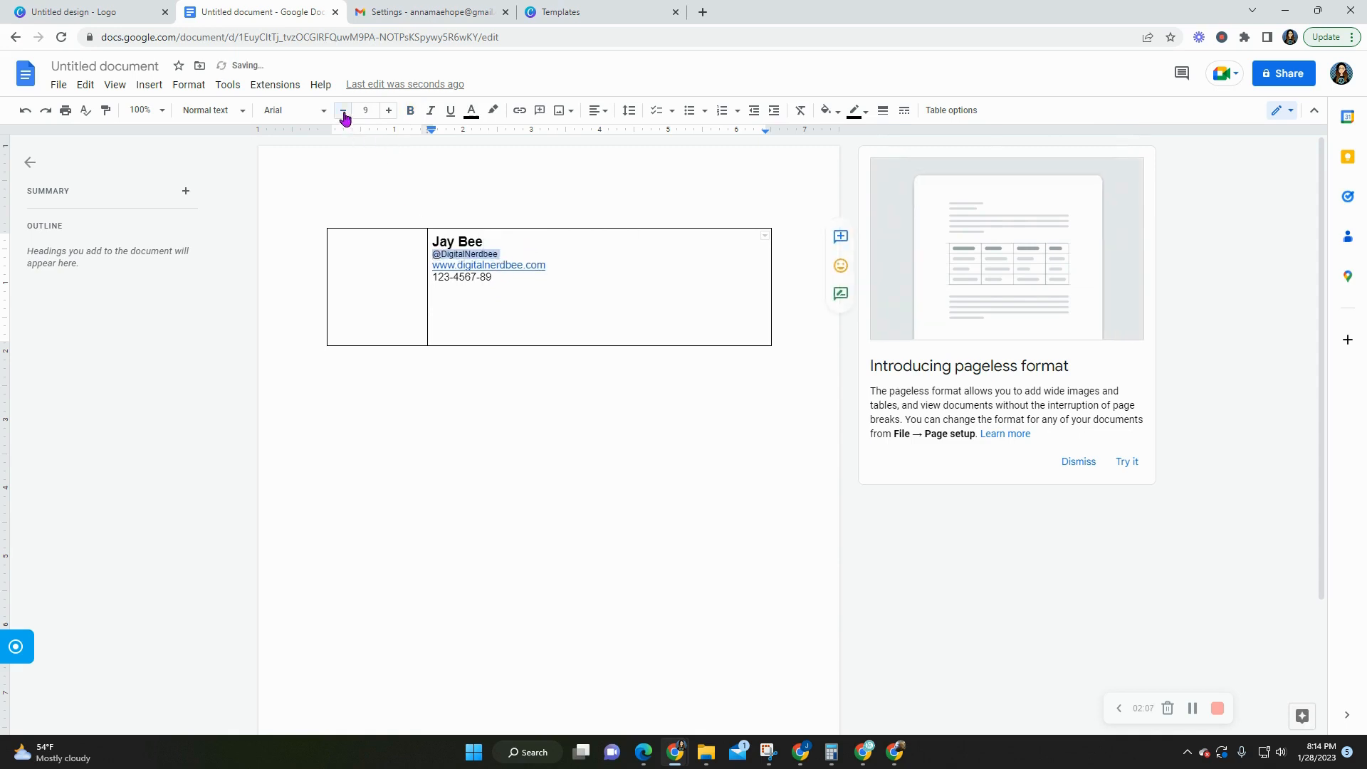
pyautogui.click(343, 110)
pyautogui.click(386, 110)
# - Set the website line's font size to 10 and italicize the phone number line below it
pyautogui.moveTo(566, 265); pyautogui.dragTo(431, 265)
pyautogui.click(343, 110)
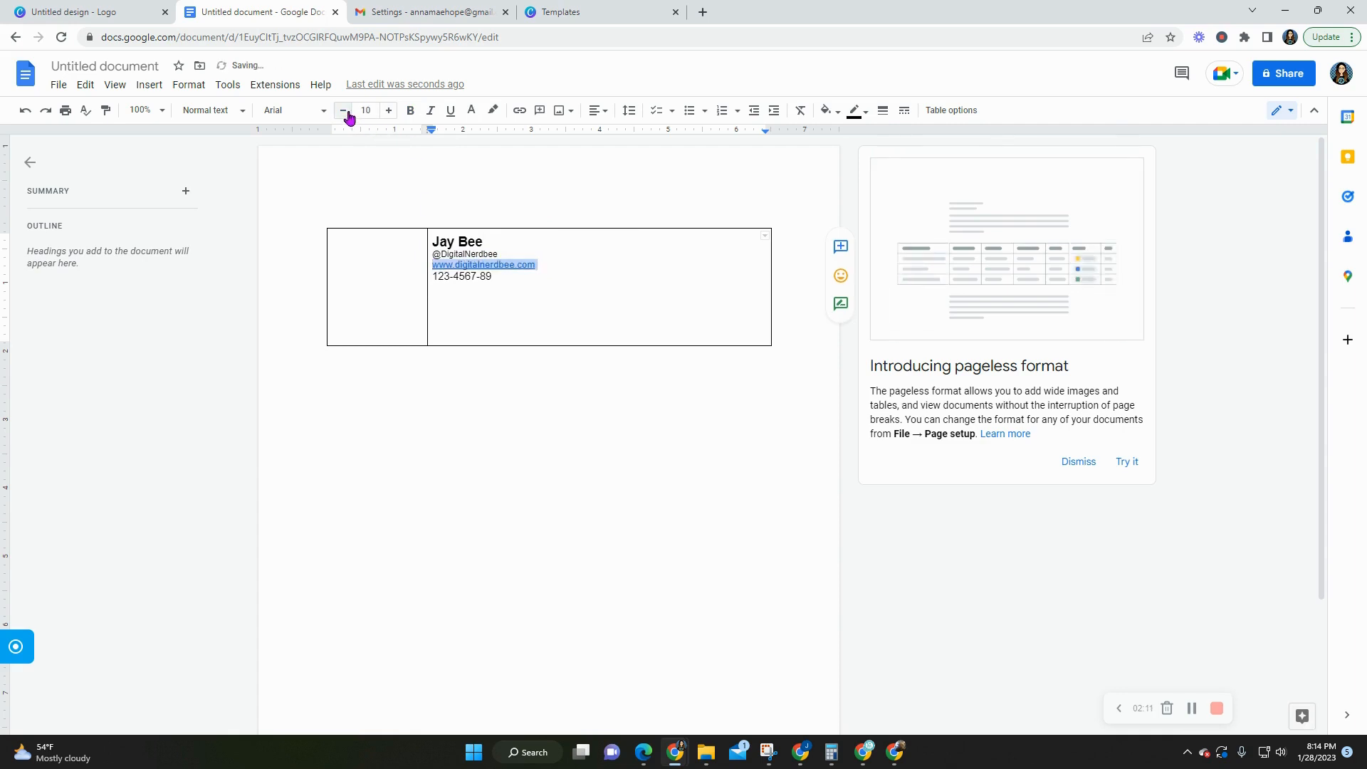
pyautogui.click(541, 286)
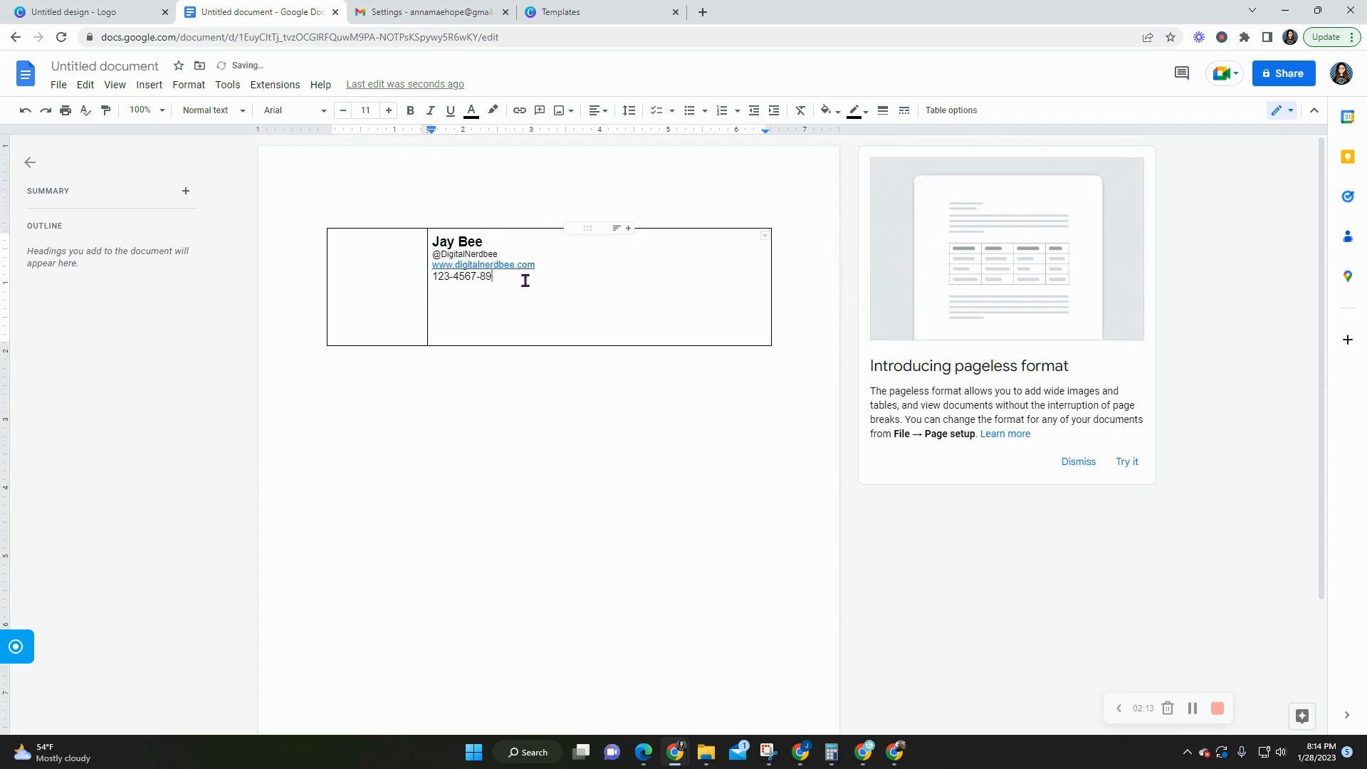
pyautogui.moveTo(494, 277); pyautogui.dragTo(430, 278)
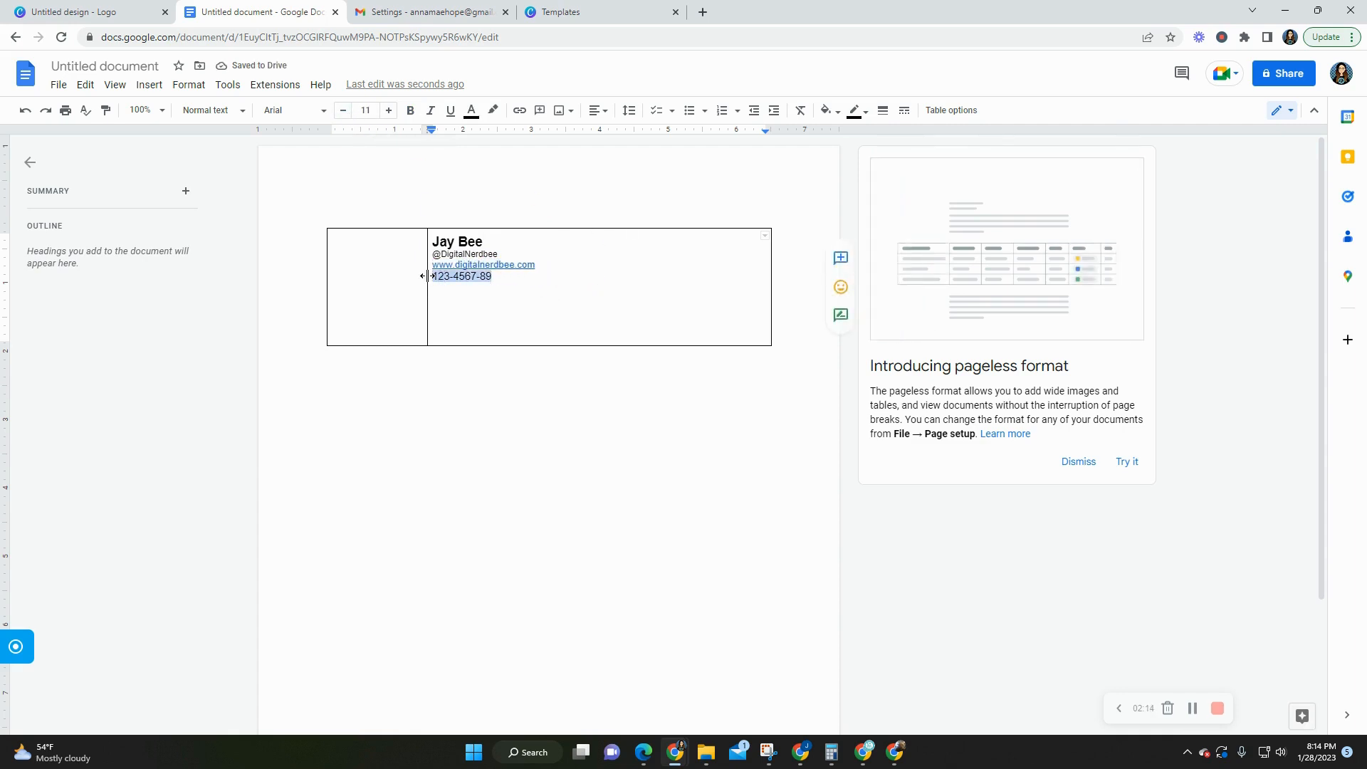
pyautogui.click(430, 114)
pyautogui.click(597, 287)
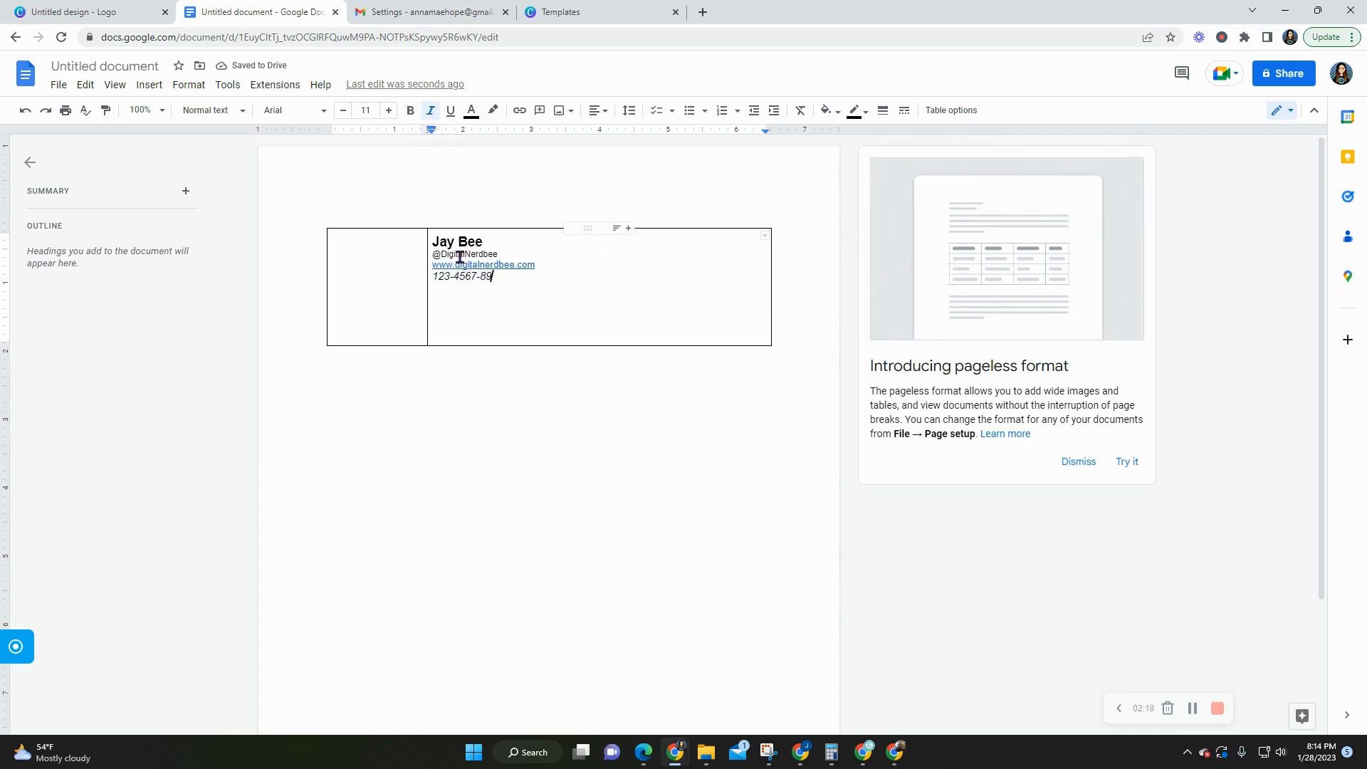
pyautogui.moveTo(484, 242); pyautogui.dragTo(432, 242)
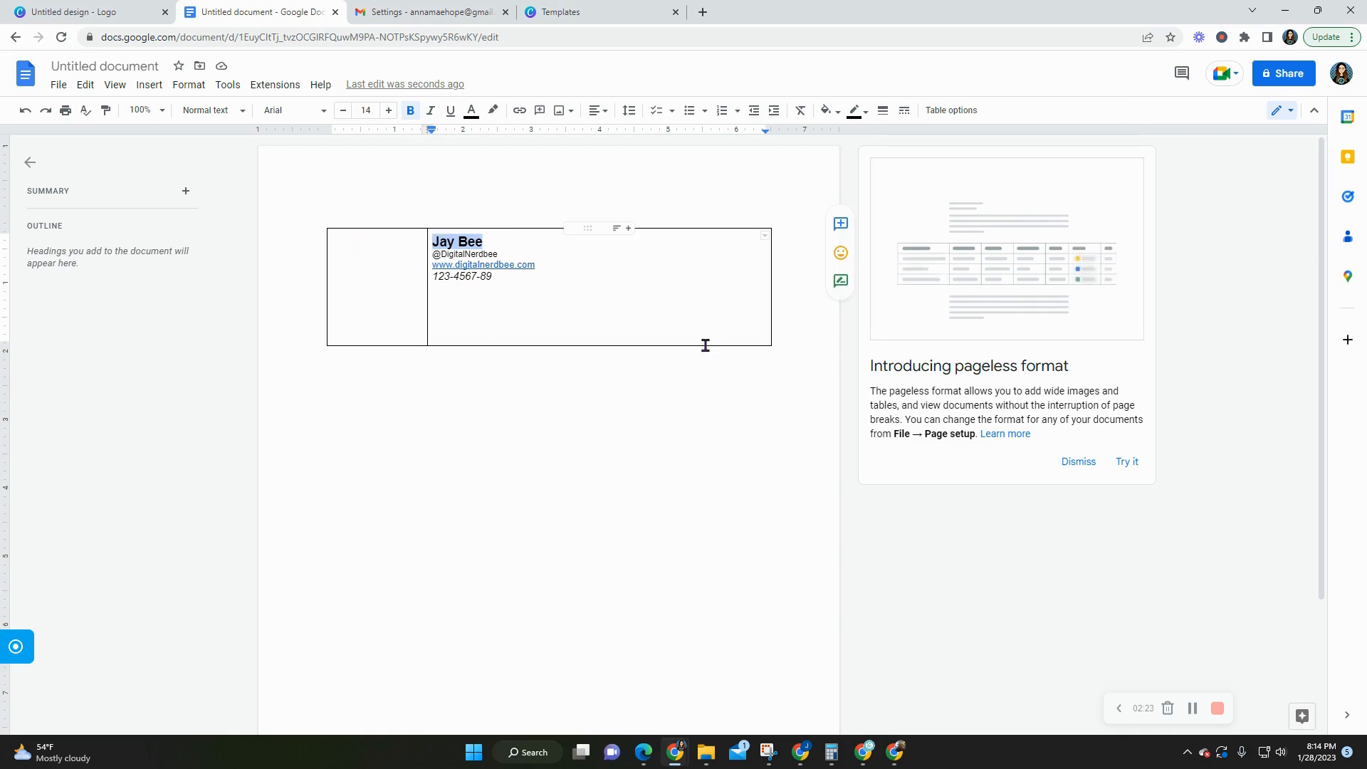
pyautogui.click(1192, 710)
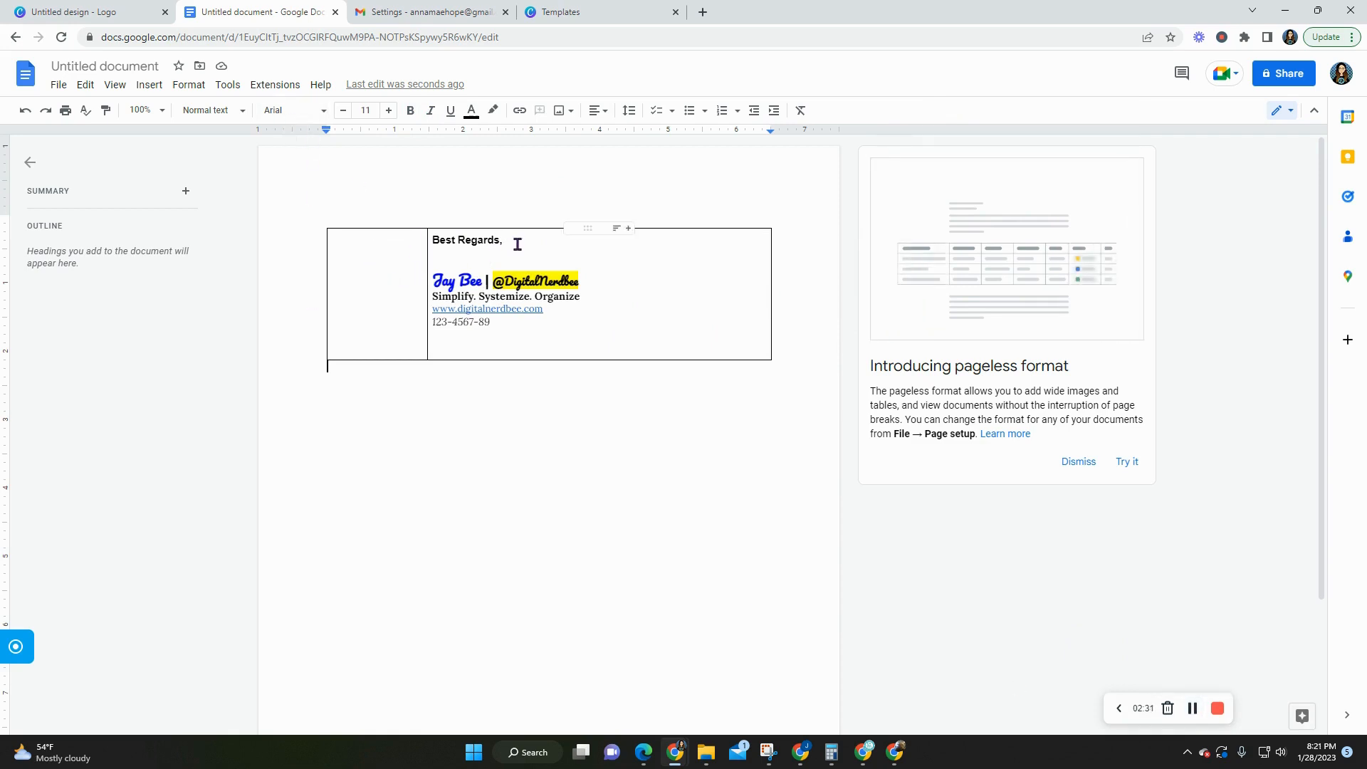
pyautogui.moveTo(517, 242); pyautogui.dragTo(435, 243)
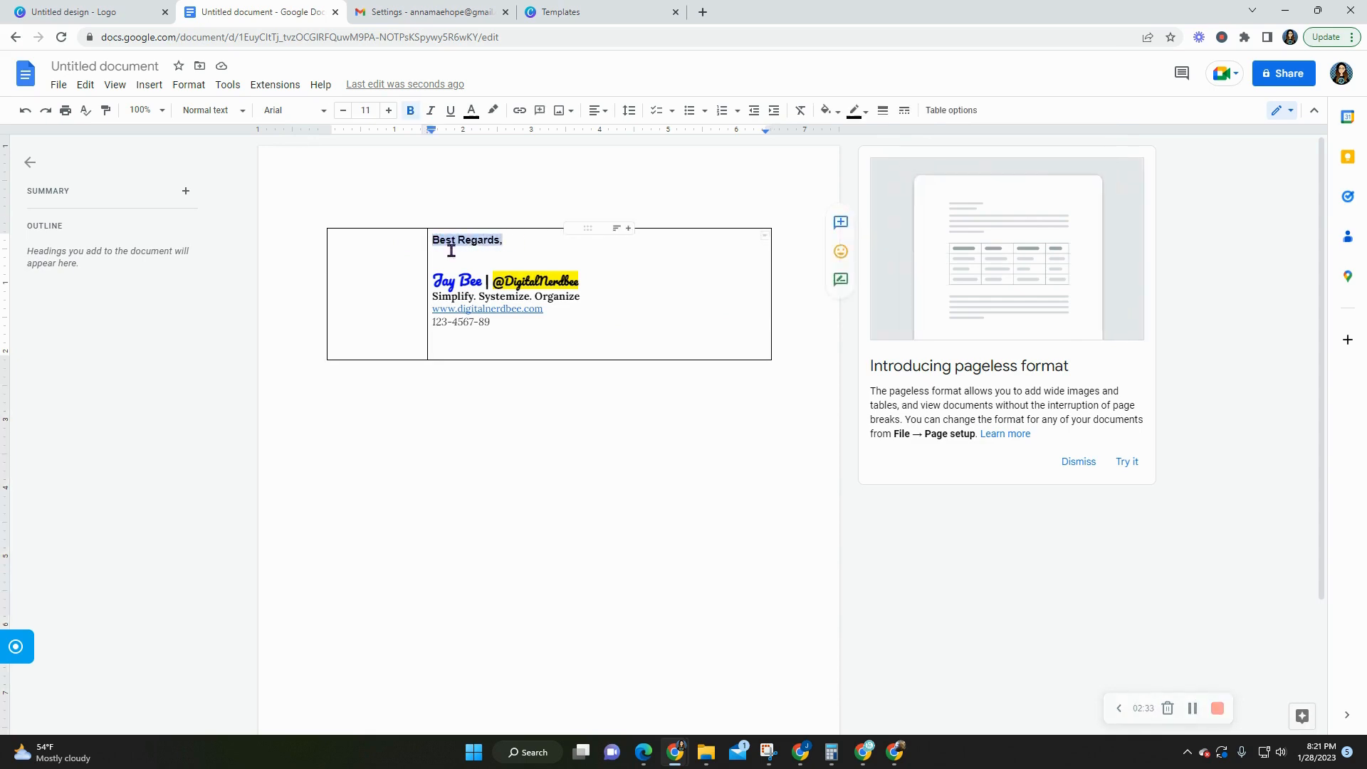
pyautogui.click(352, 250)
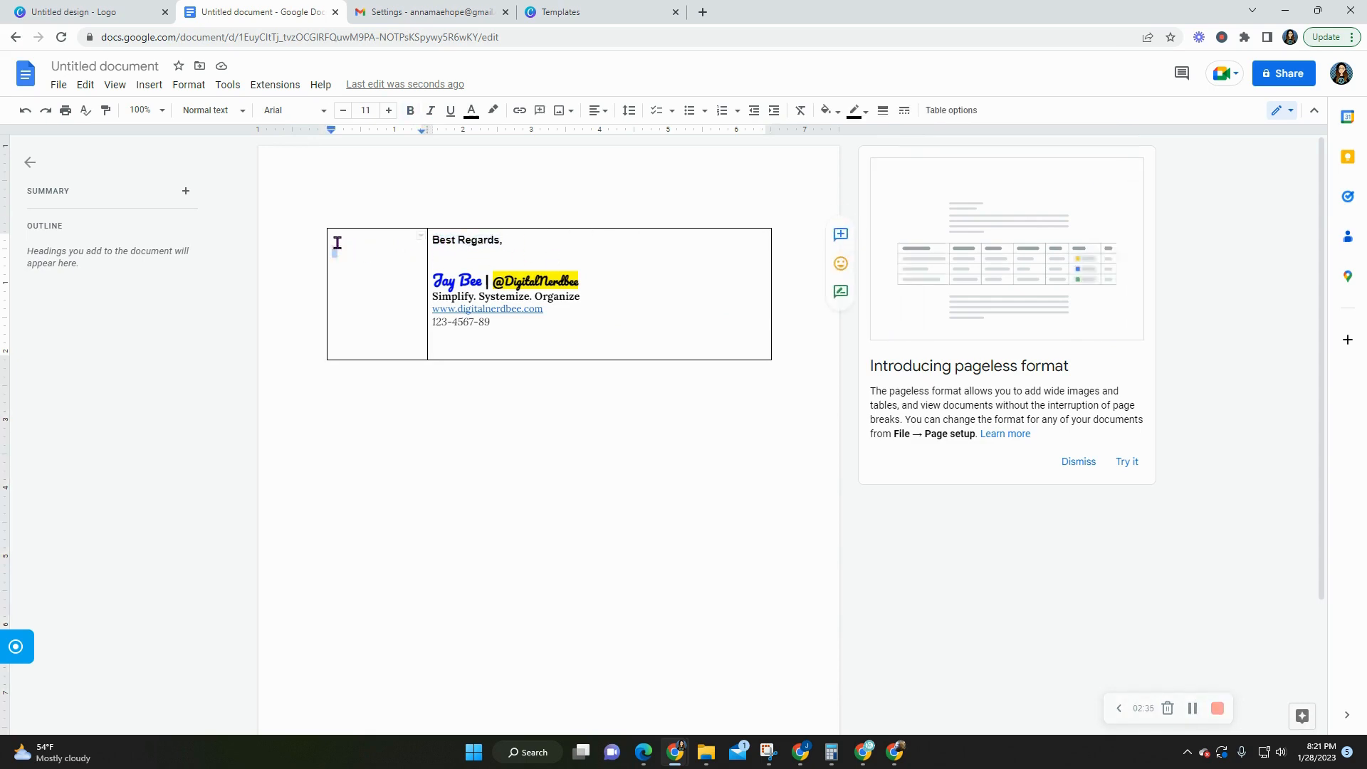
pyautogui.click(352, 254)
pyautogui.click(349, 264)
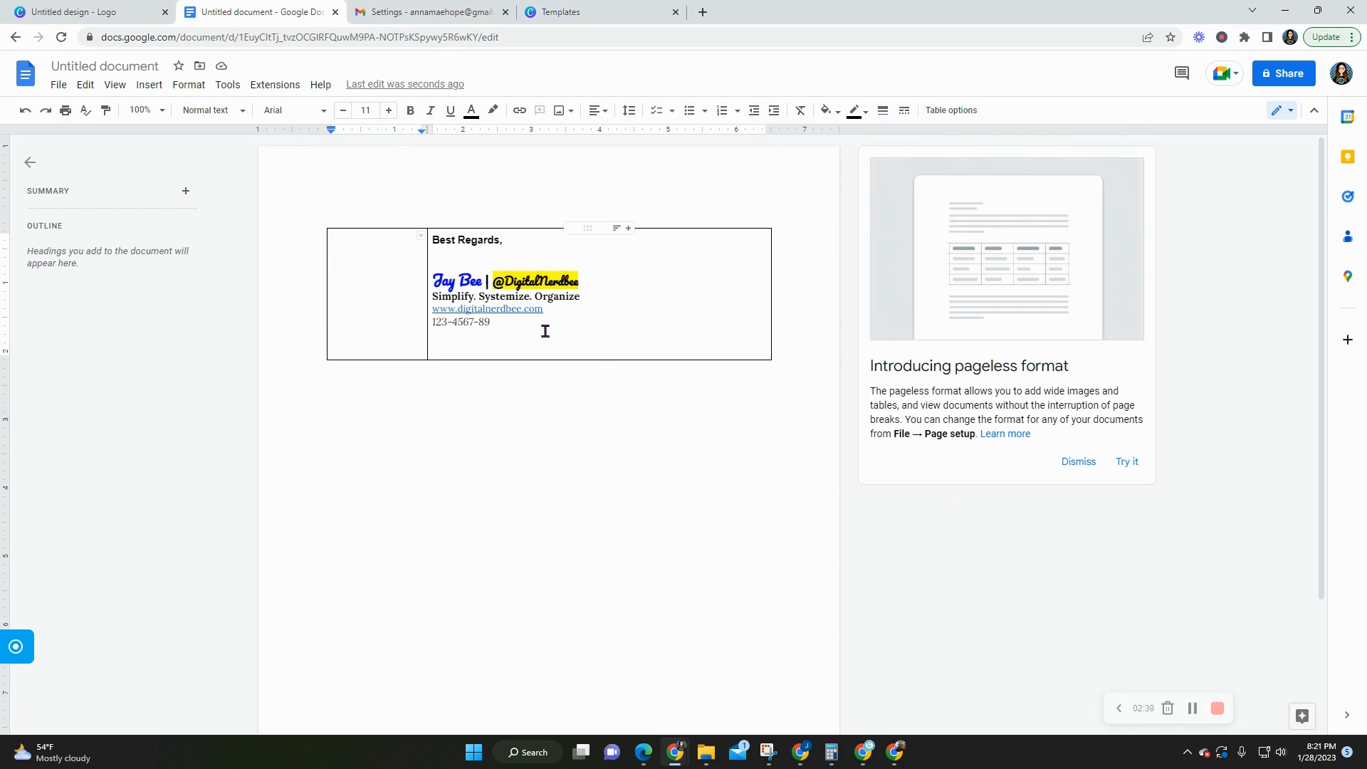
# - Hide all borders of the two-cell signature table by changing its border width
pyautogui.moveTo(759, 353)
pyautogui.mouseDown()
pyautogui.moveTo(610, 336)
pyautogui.moveTo(357, 254)
pyautogui.moveTo(416, 253)
pyautogui.mouseUp()
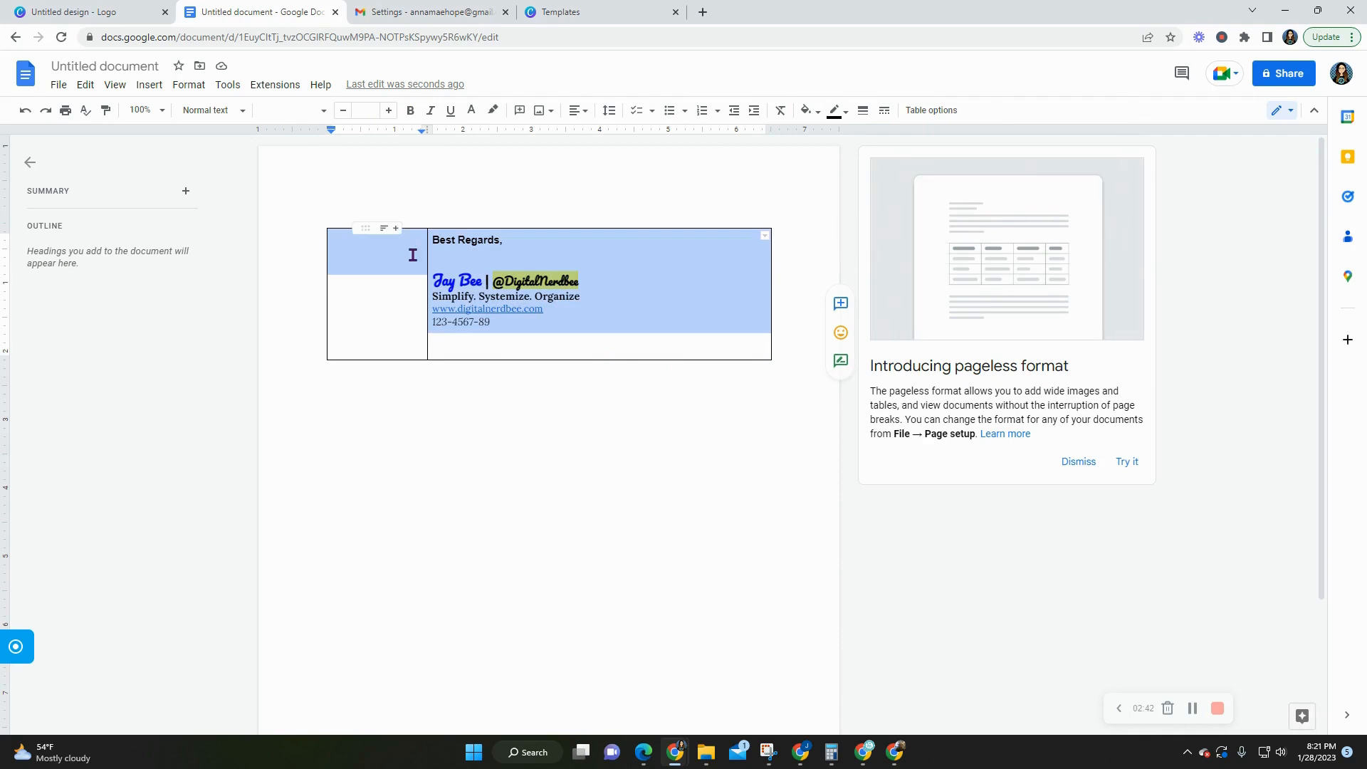
pyautogui.click(862, 110)
pyautogui.click(887, 136)
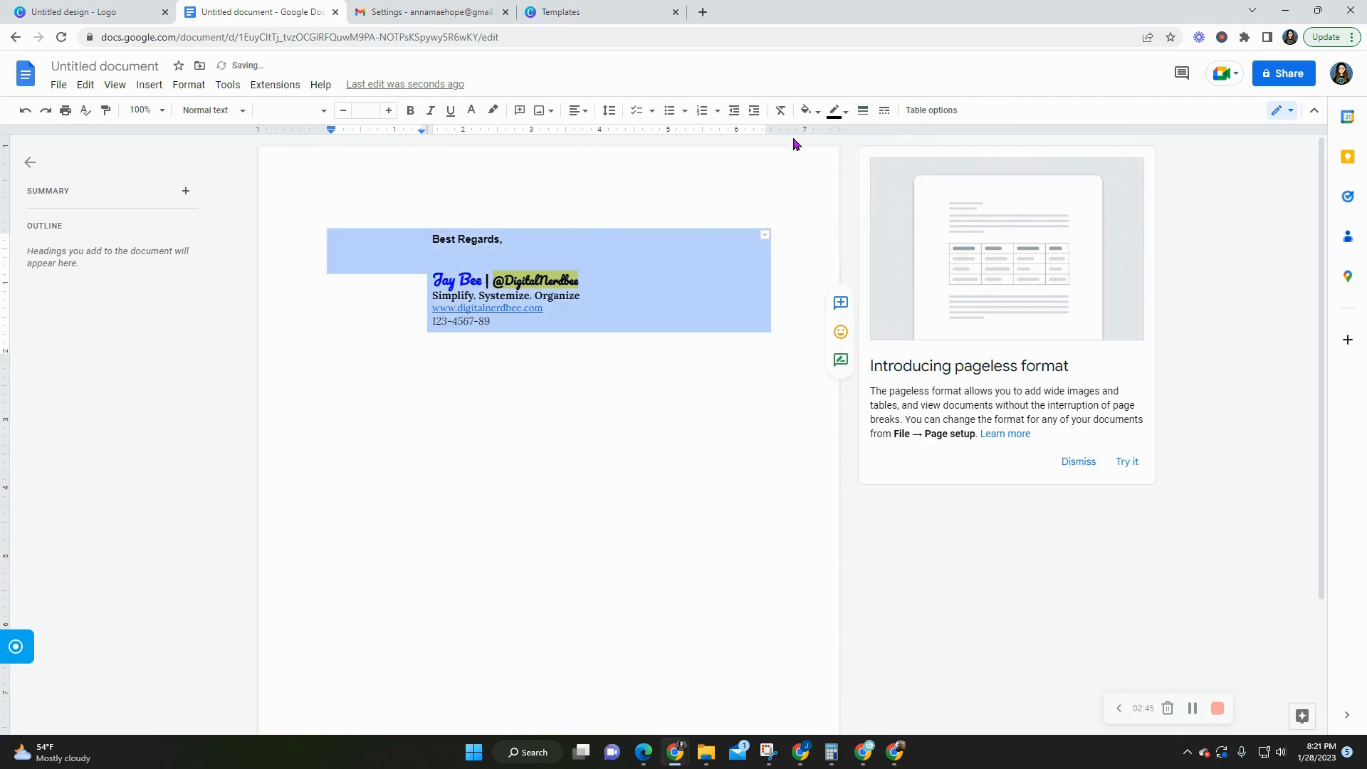
pyautogui.click(1194, 715)
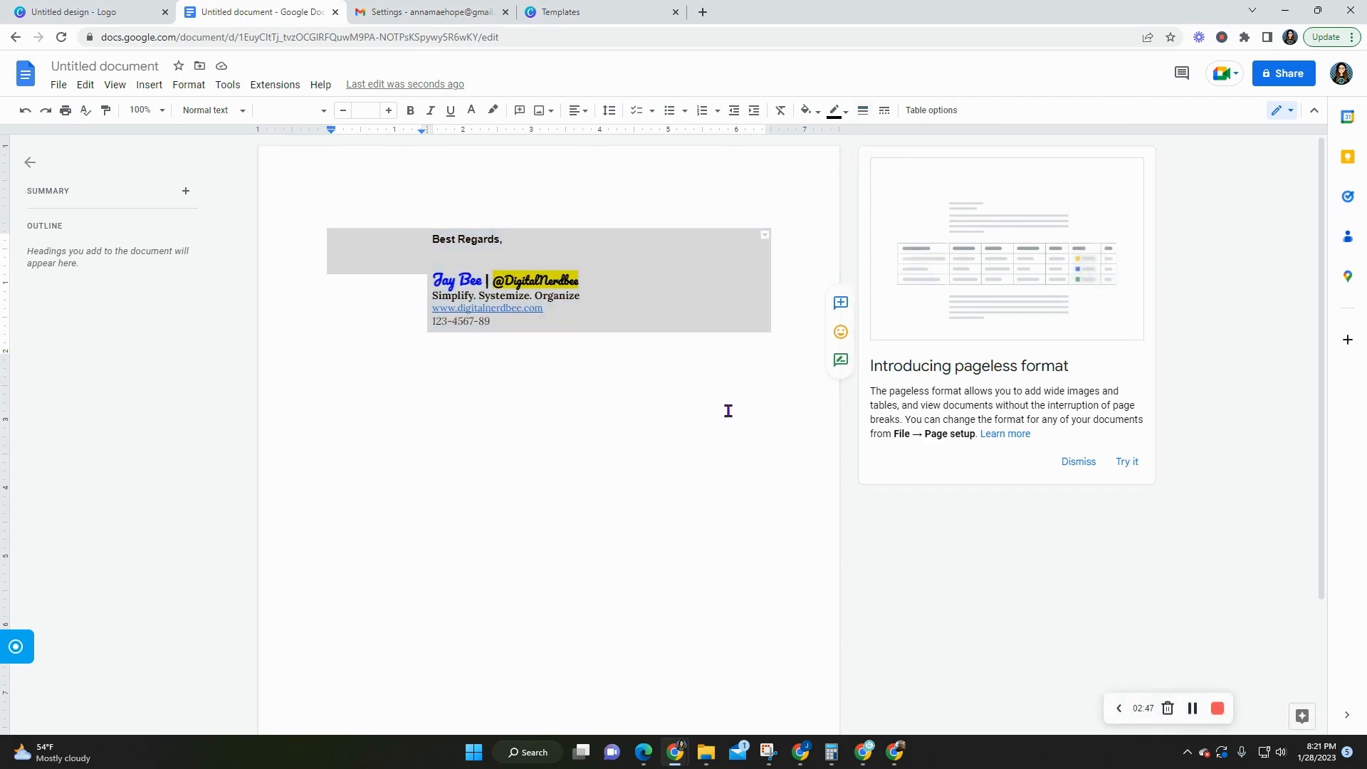
# - Copy the selected signature table and switch to the Gmail settings page
pyautogui.rightClick(582, 264)
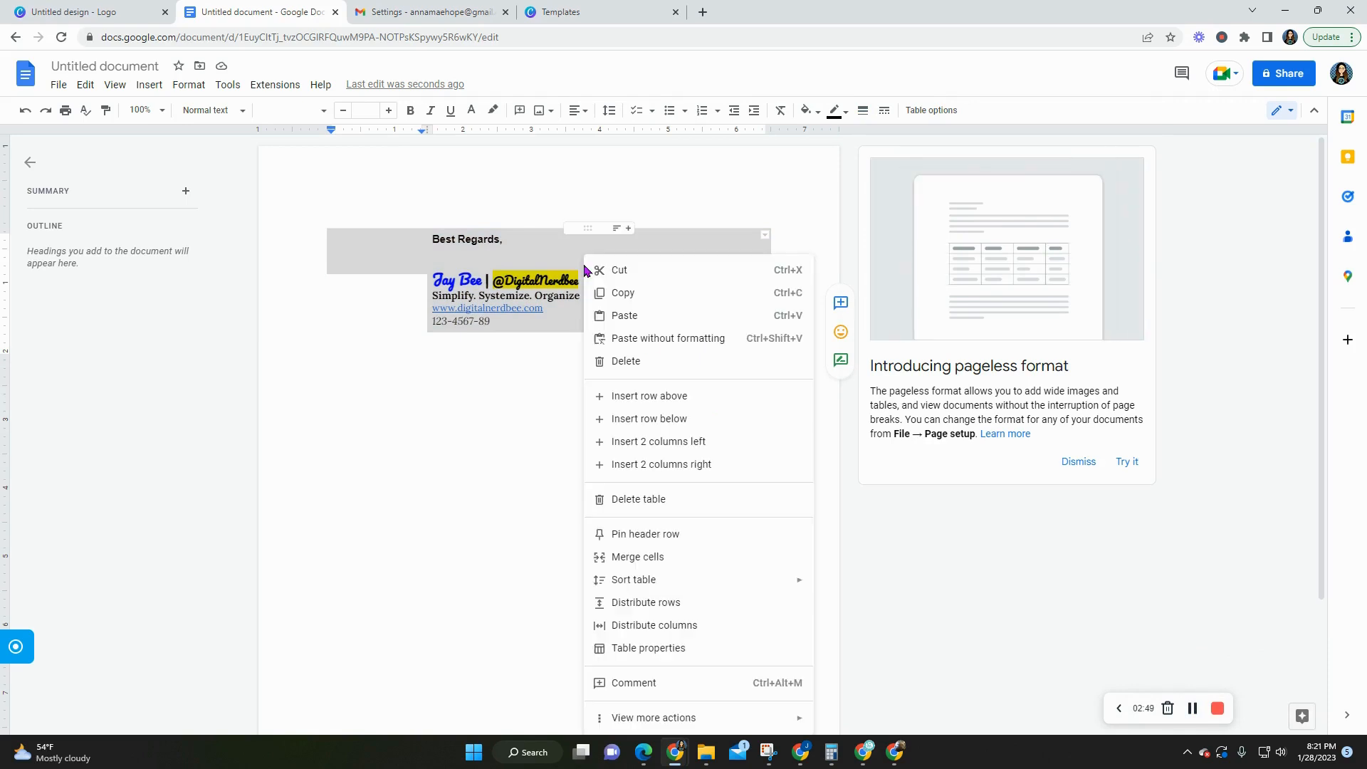
pyautogui.click(613, 292)
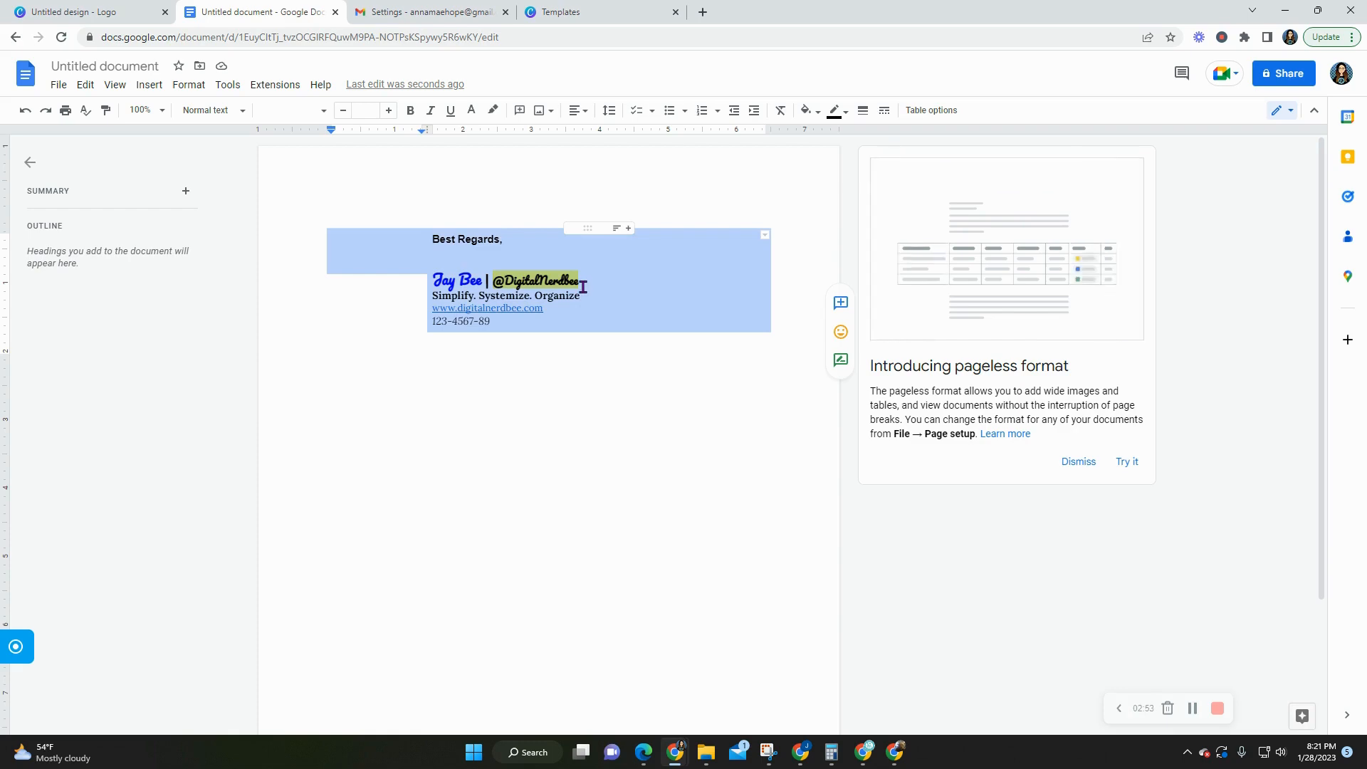
pyautogui.click(408, 14)
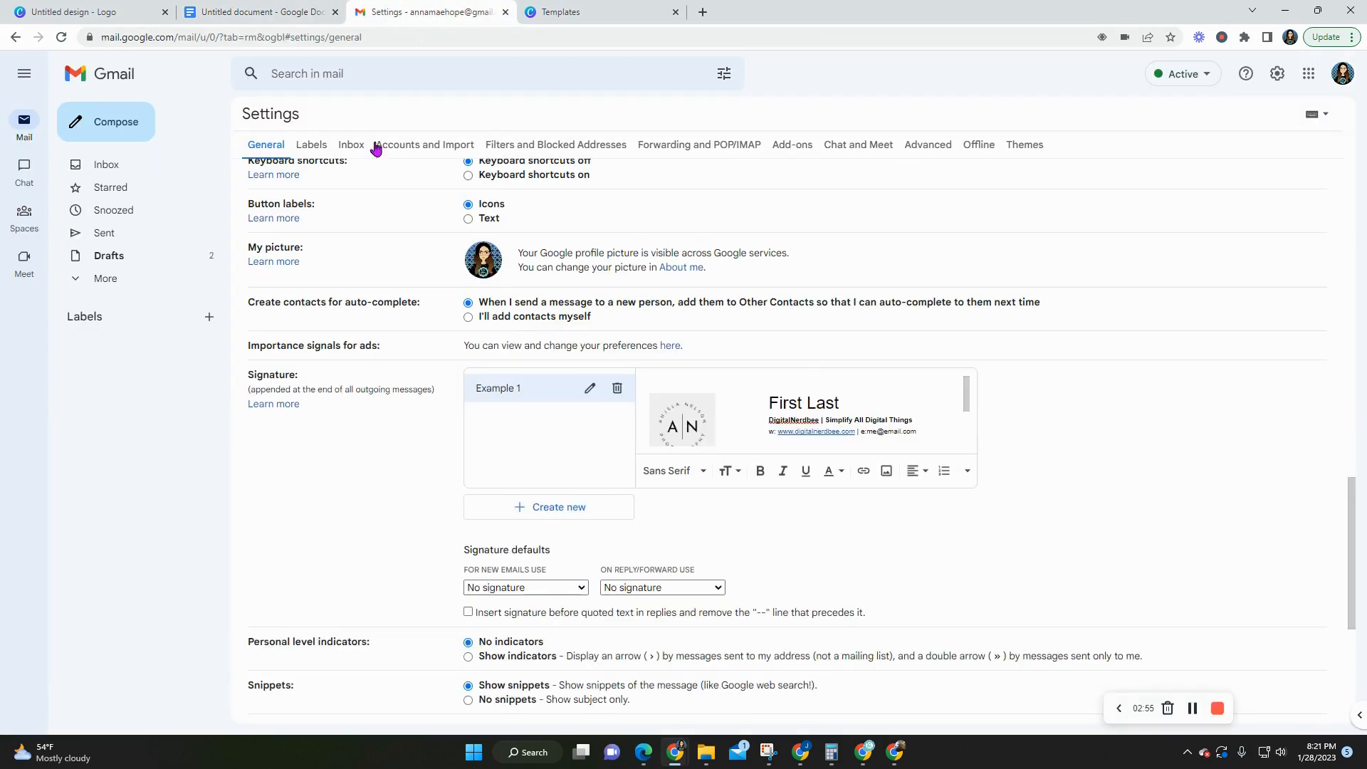
# - Reload the full Gmail settings and go to the Signature section of the general settings
pyautogui.click(23, 217)
pyautogui.click(815, 430)
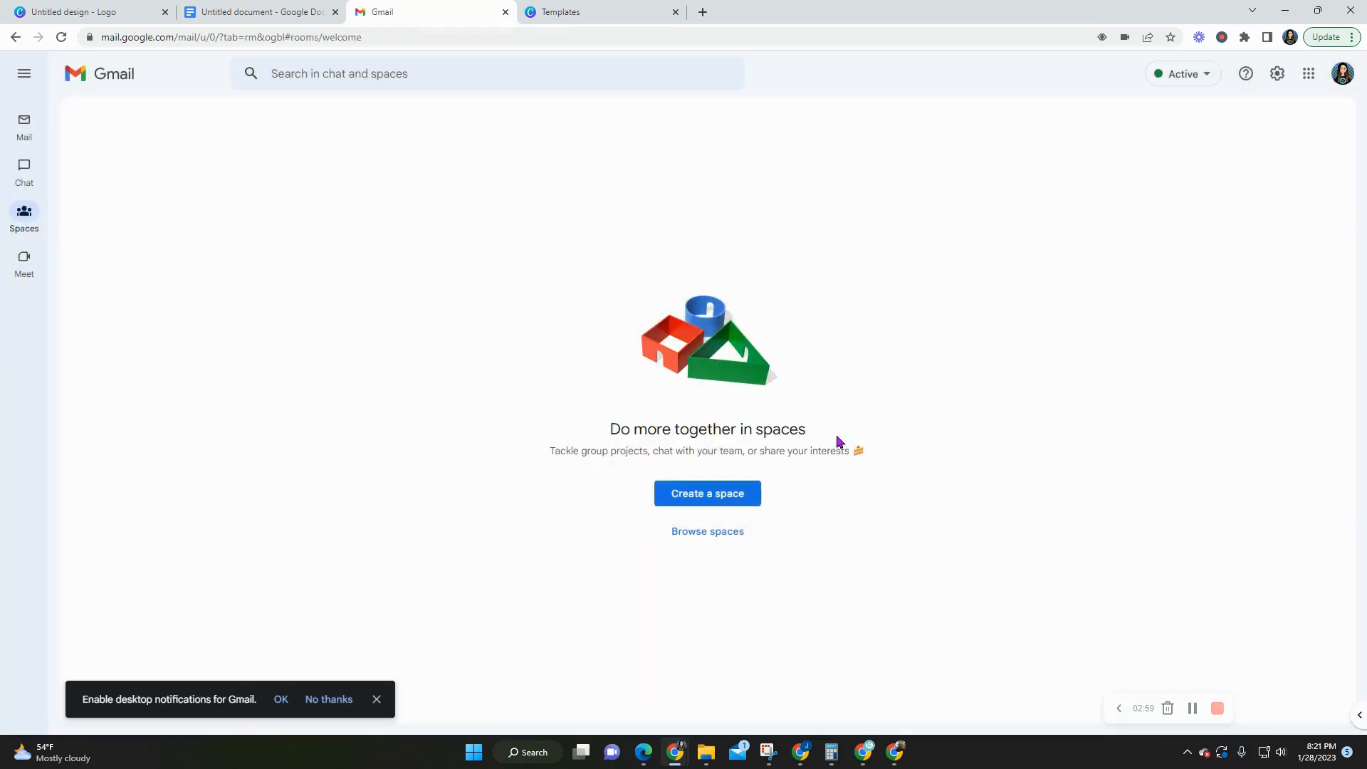
pyautogui.click(1276, 75)
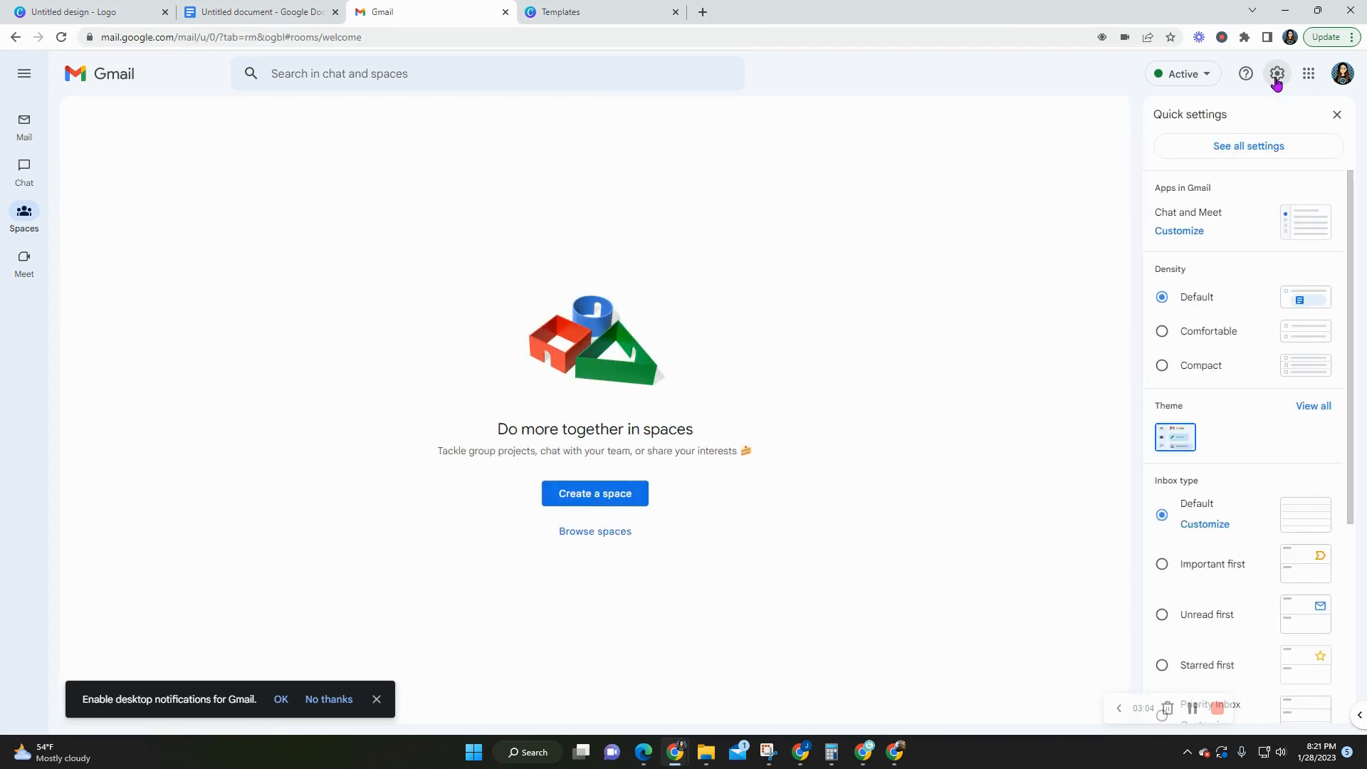
pyautogui.click(1258, 148)
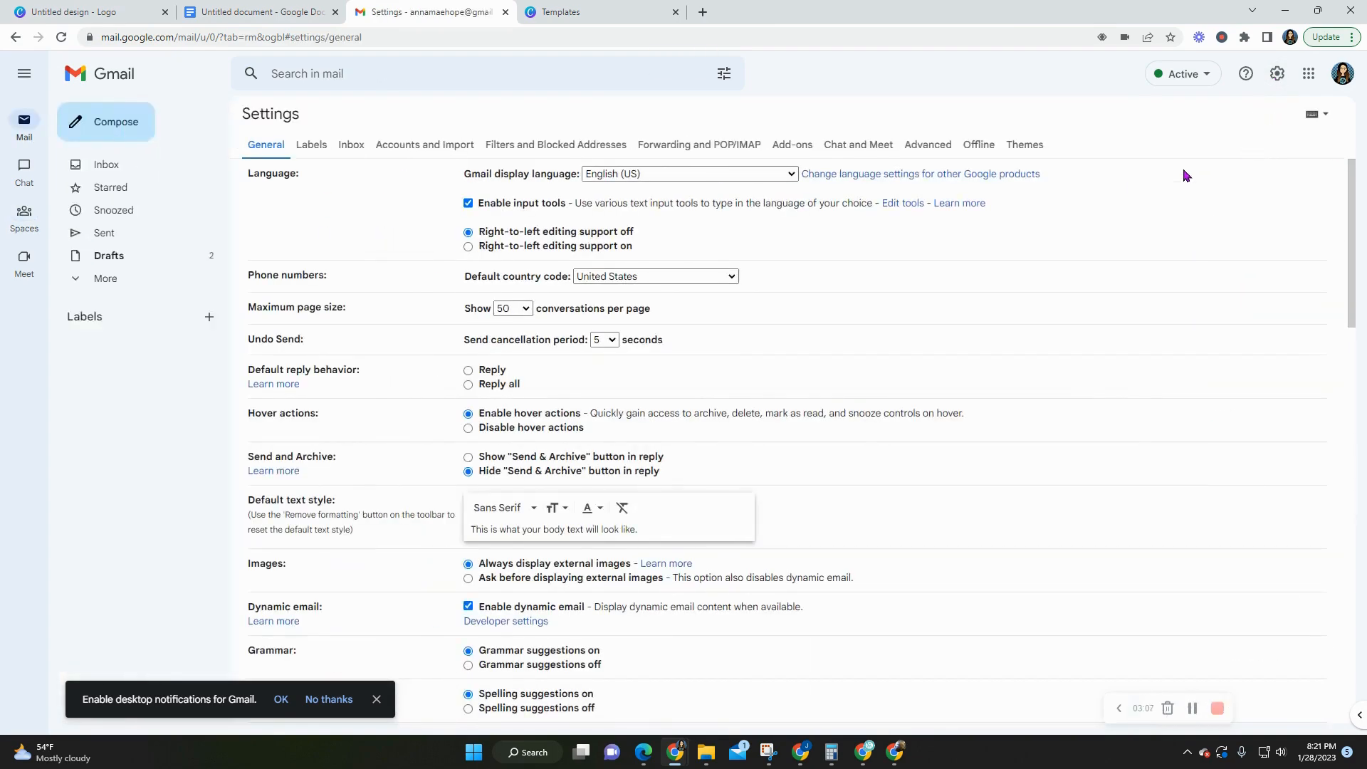
pyautogui.scroll(-15, 996, 383)
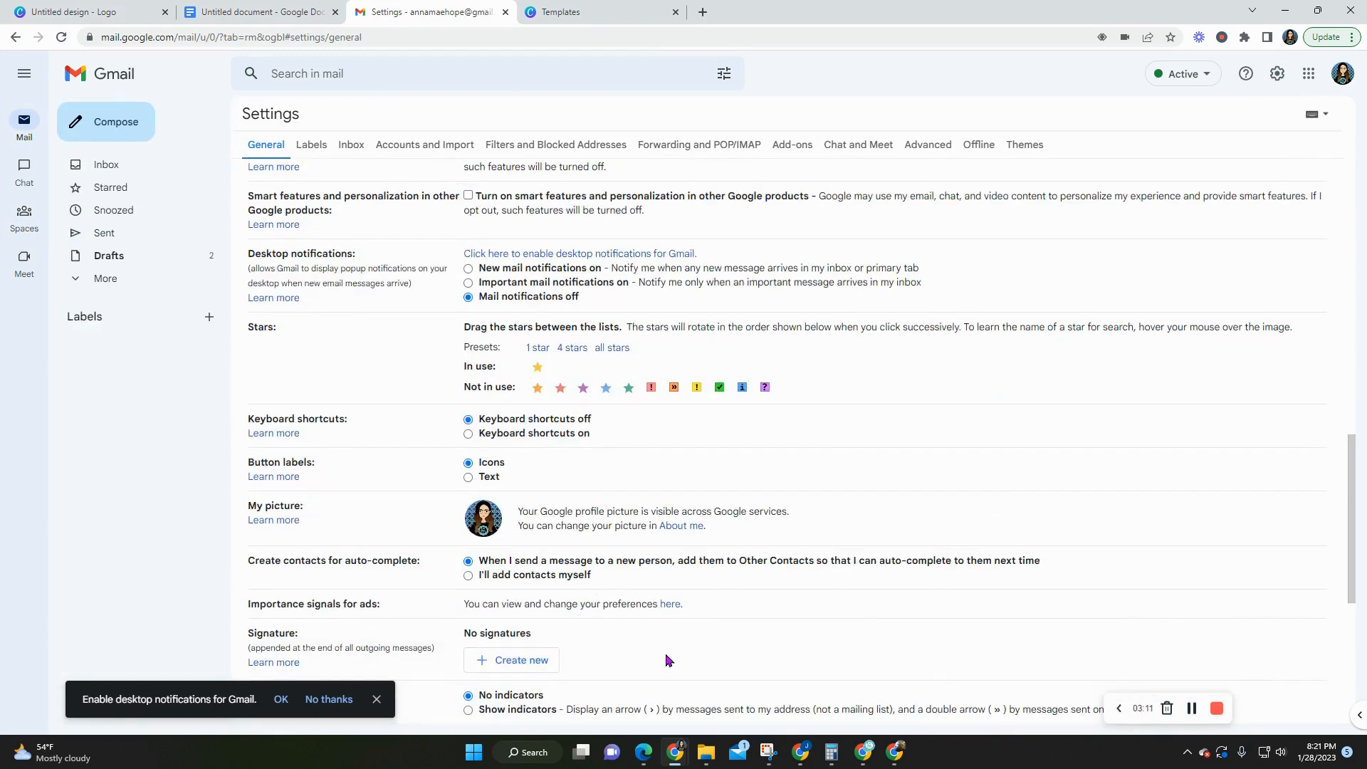
pyautogui.scroll(-2, 641, 641)
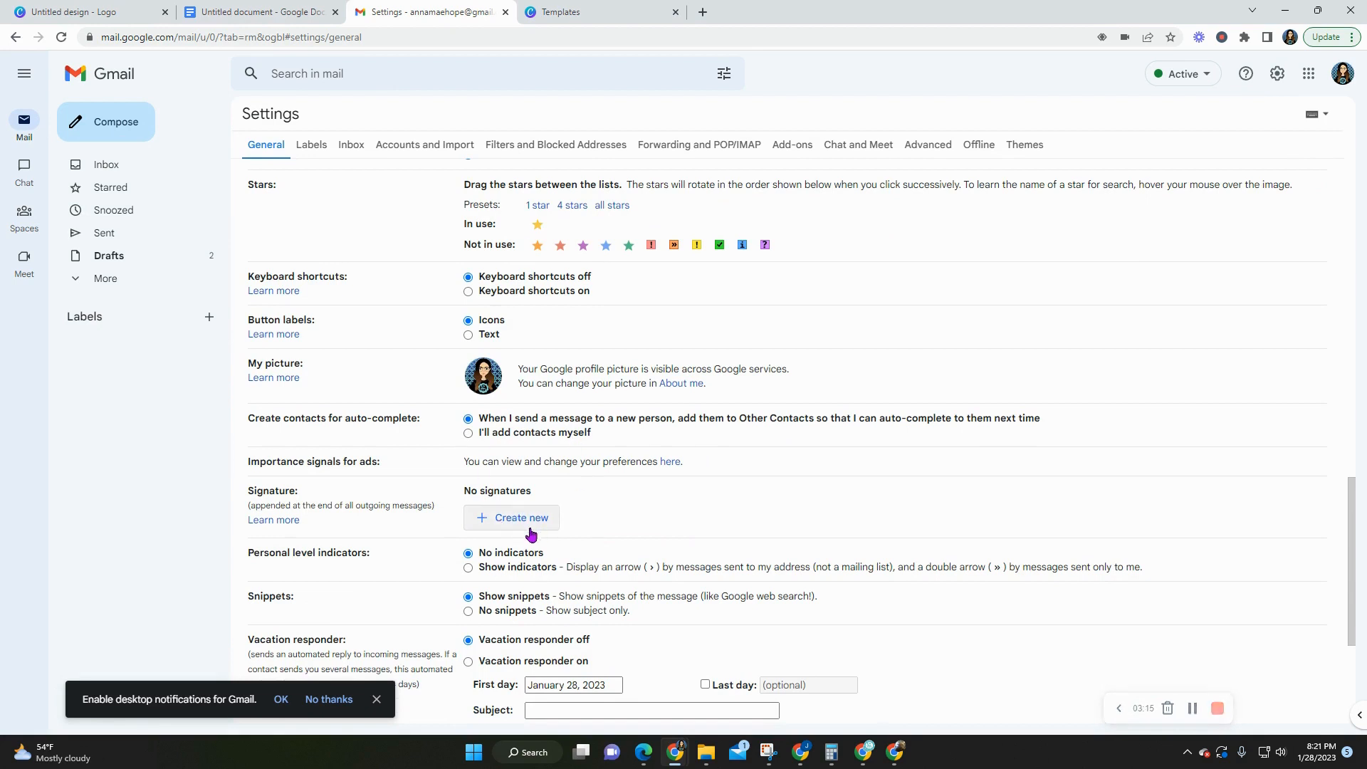
# - Create a new Gmail signature named DigitalNerdbee
pyautogui.click(503, 523)
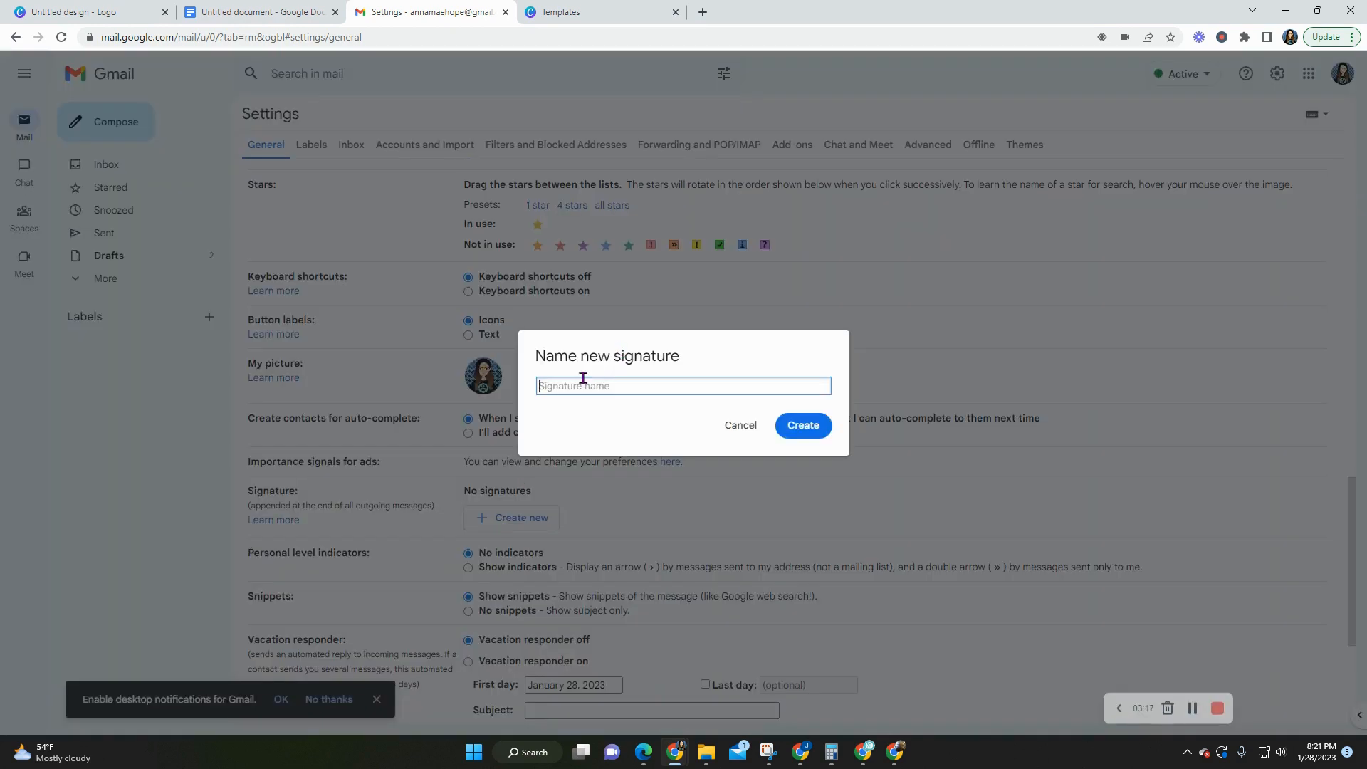
pyautogui.write('DigitalNerdbee')
pyautogui.click(805, 429)
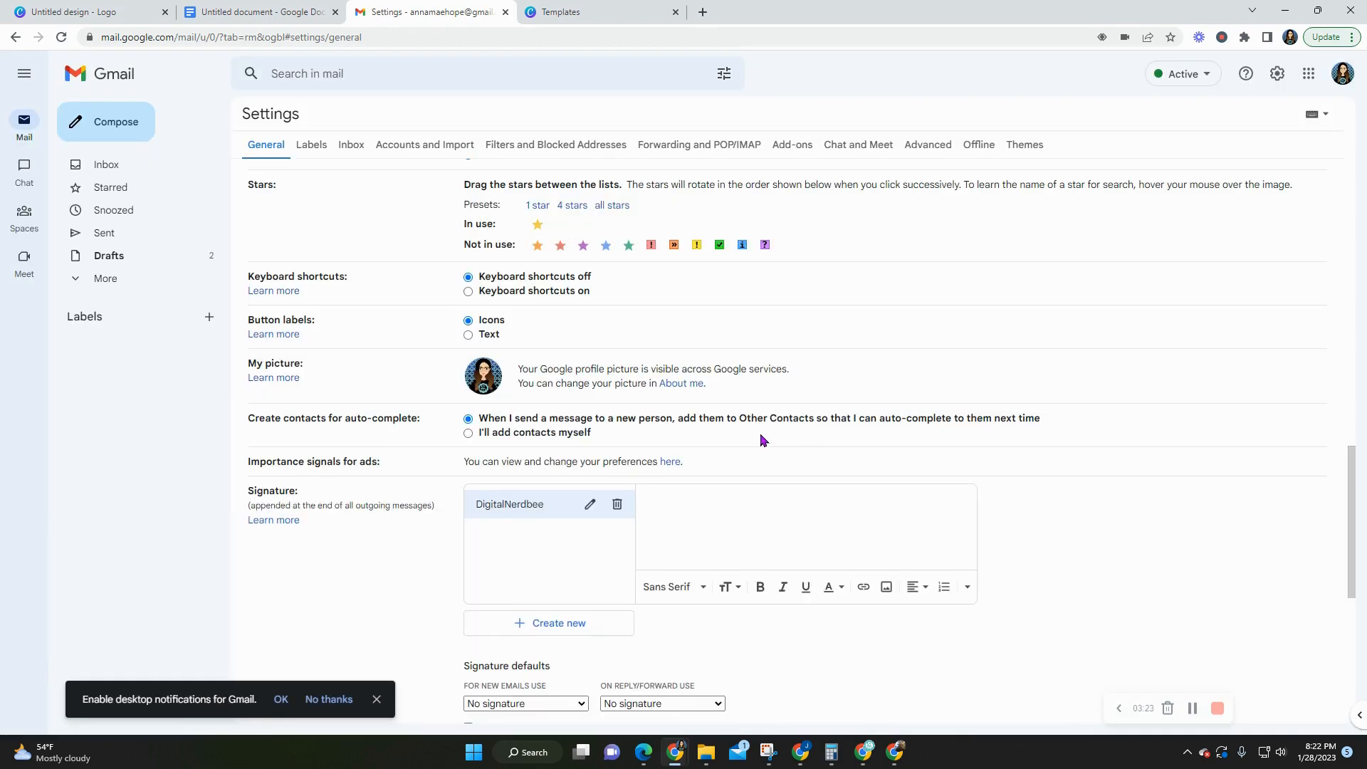
pyautogui.click(673, 505)
pyautogui.write('Jay Bee | @DigitalNerdbee Simplify. Systemize. Organize www.digitalnerdbee.com 123-4567-89')
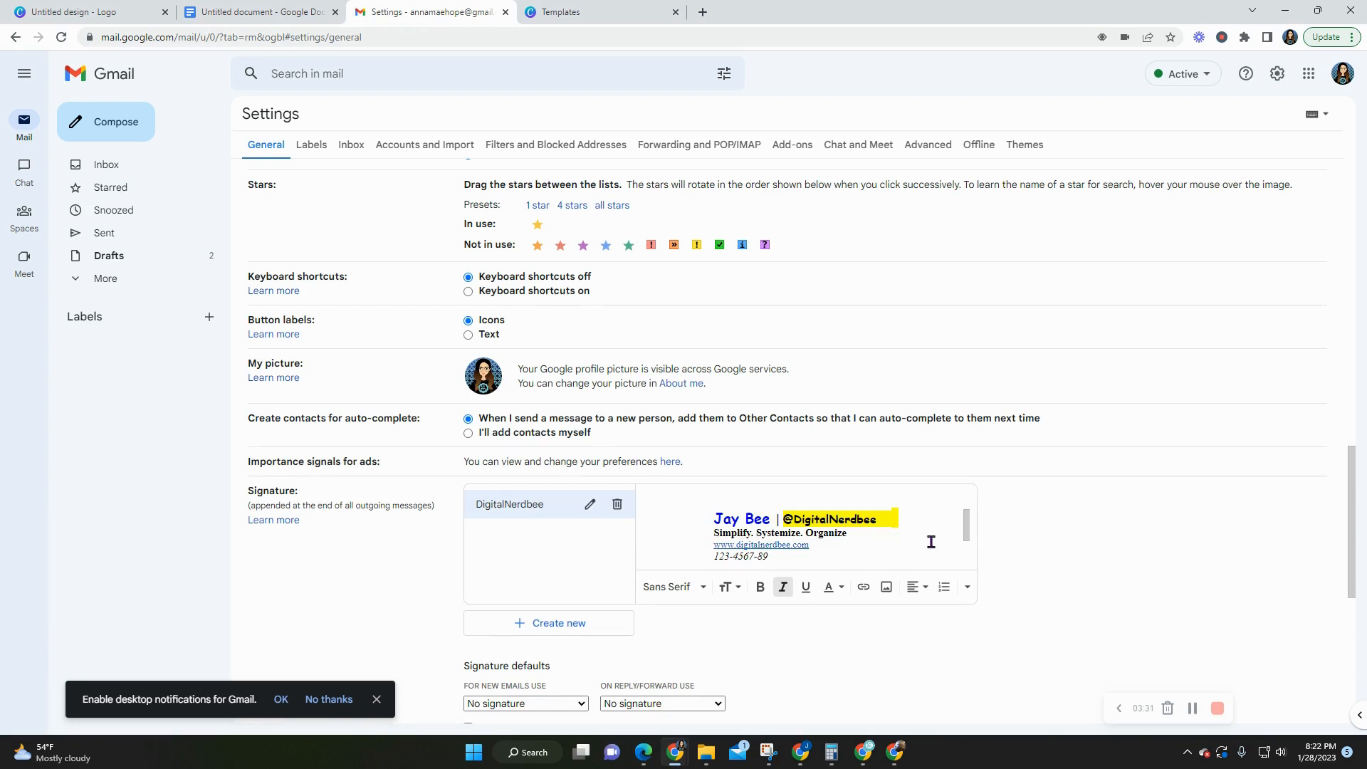
pyautogui.click(899, 517)
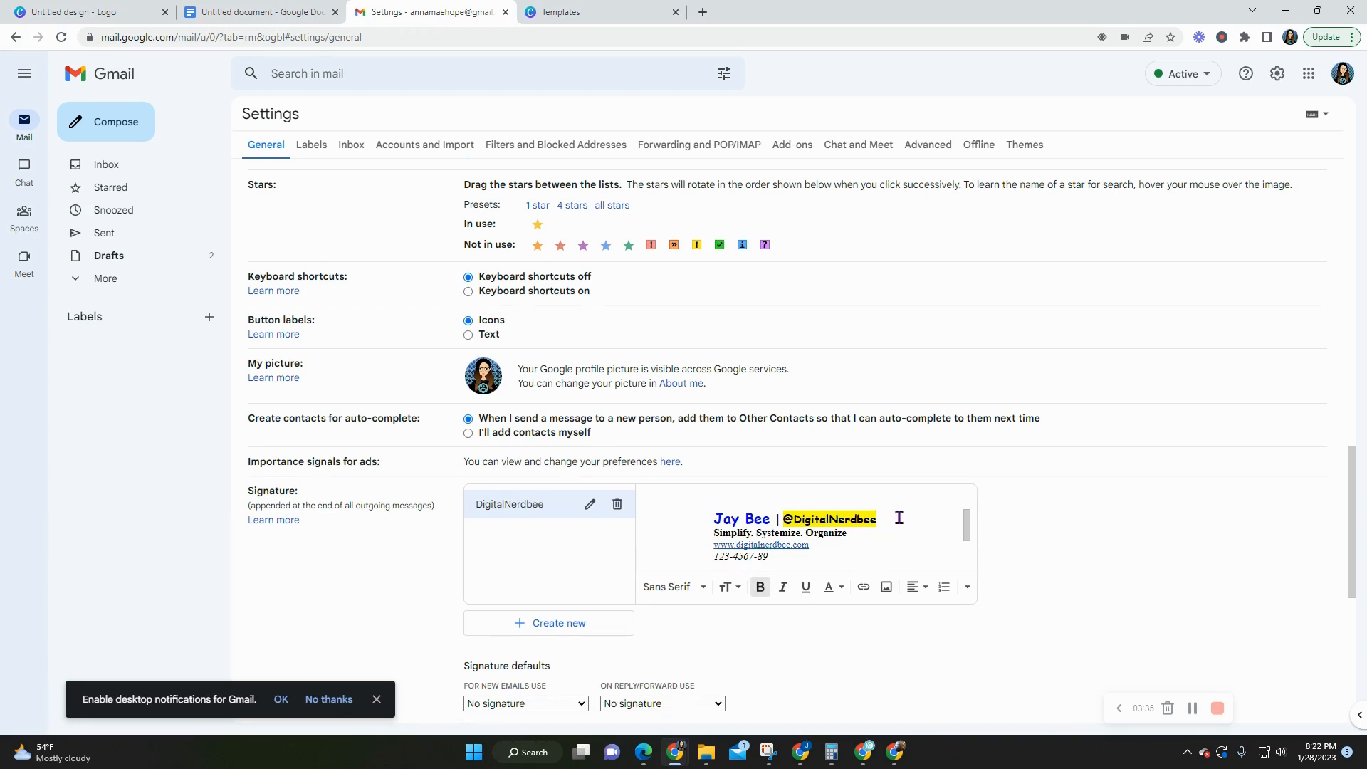
pyautogui.click(652, 518)
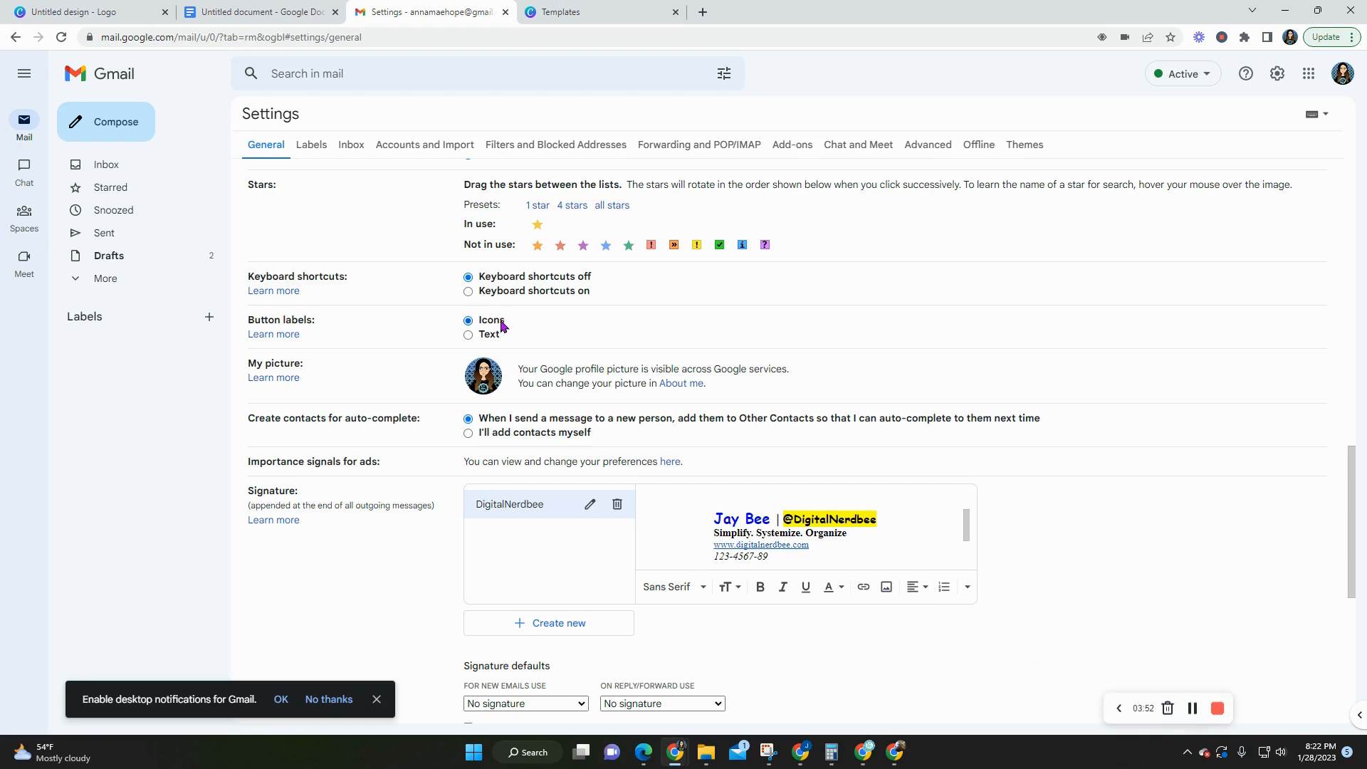
# - Switch to the Canva logo design and review its Instagram element results and social media icon pages
pyautogui.click(91, 11)
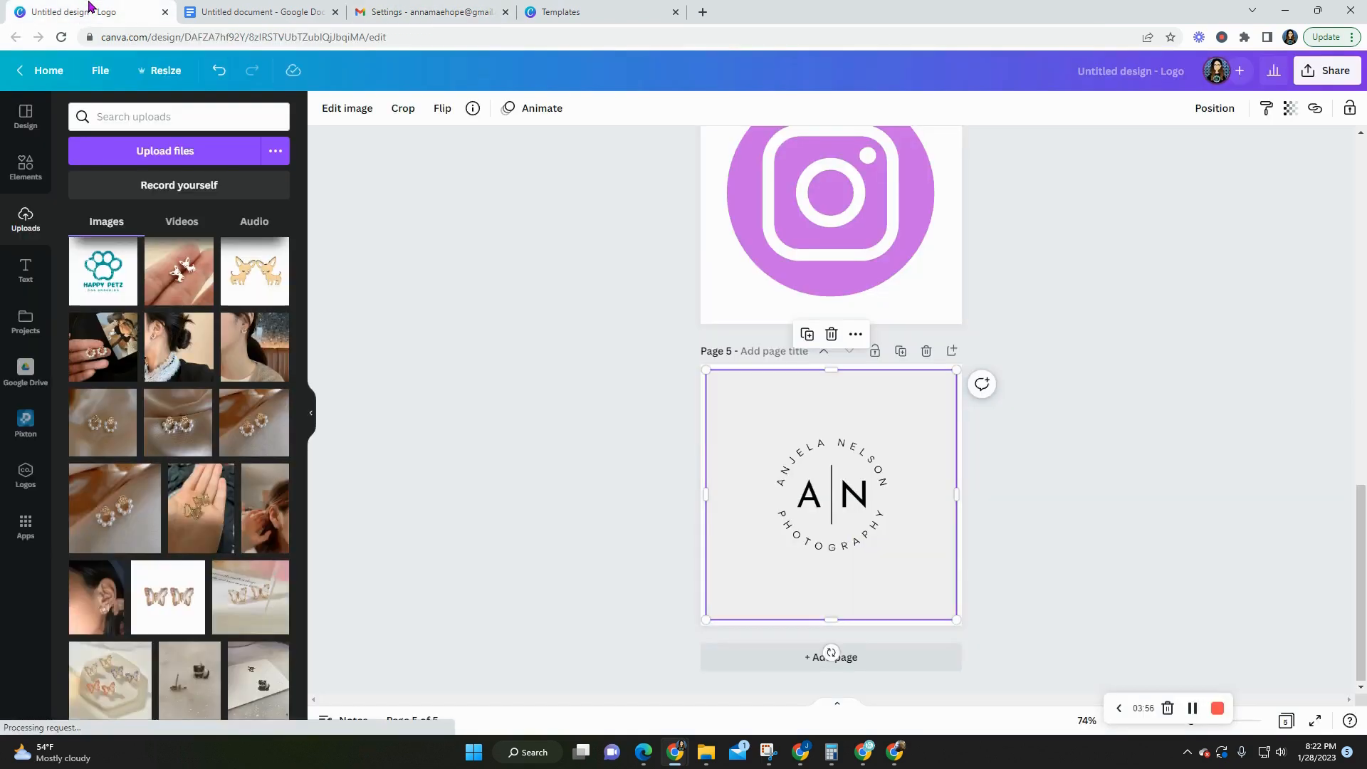
pyautogui.click(597, 453)
pyautogui.click(26, 166)
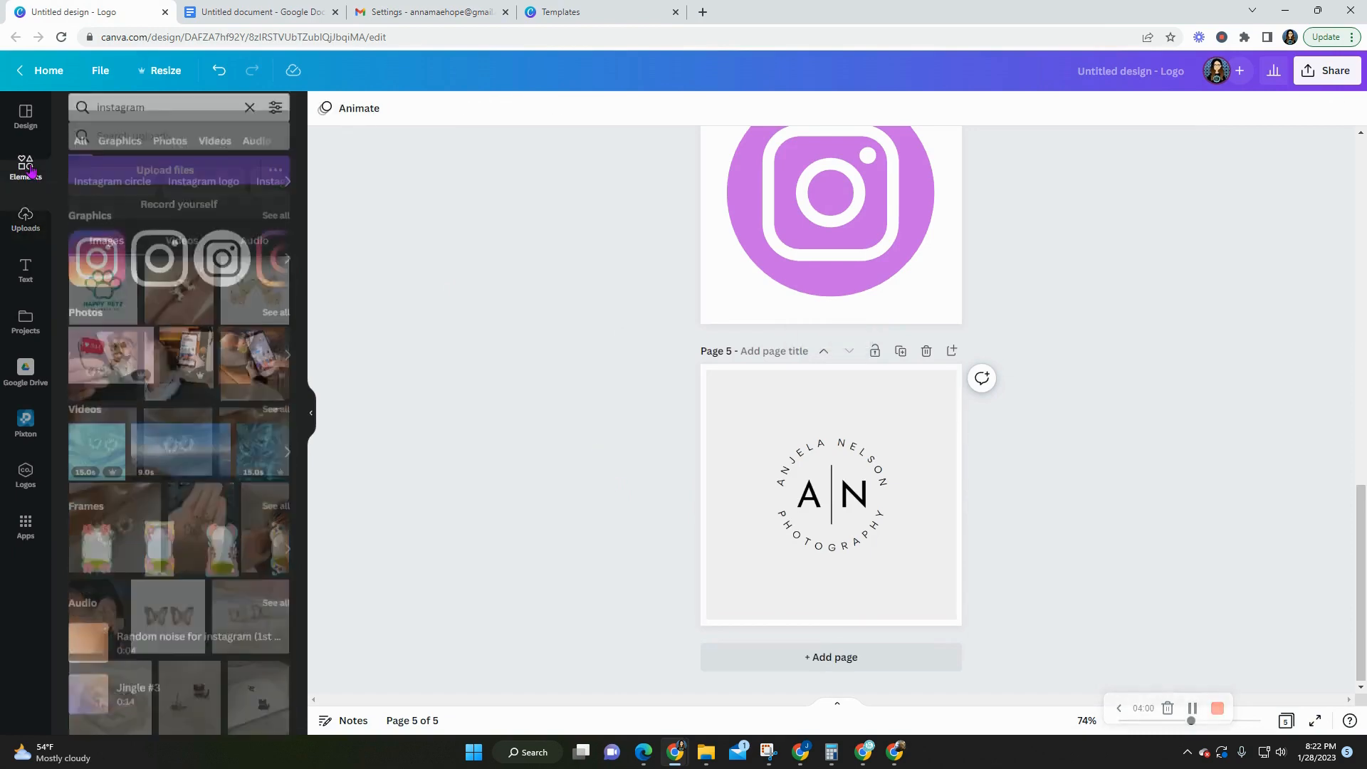
pyautogui.scroll(-1, 192, 515)
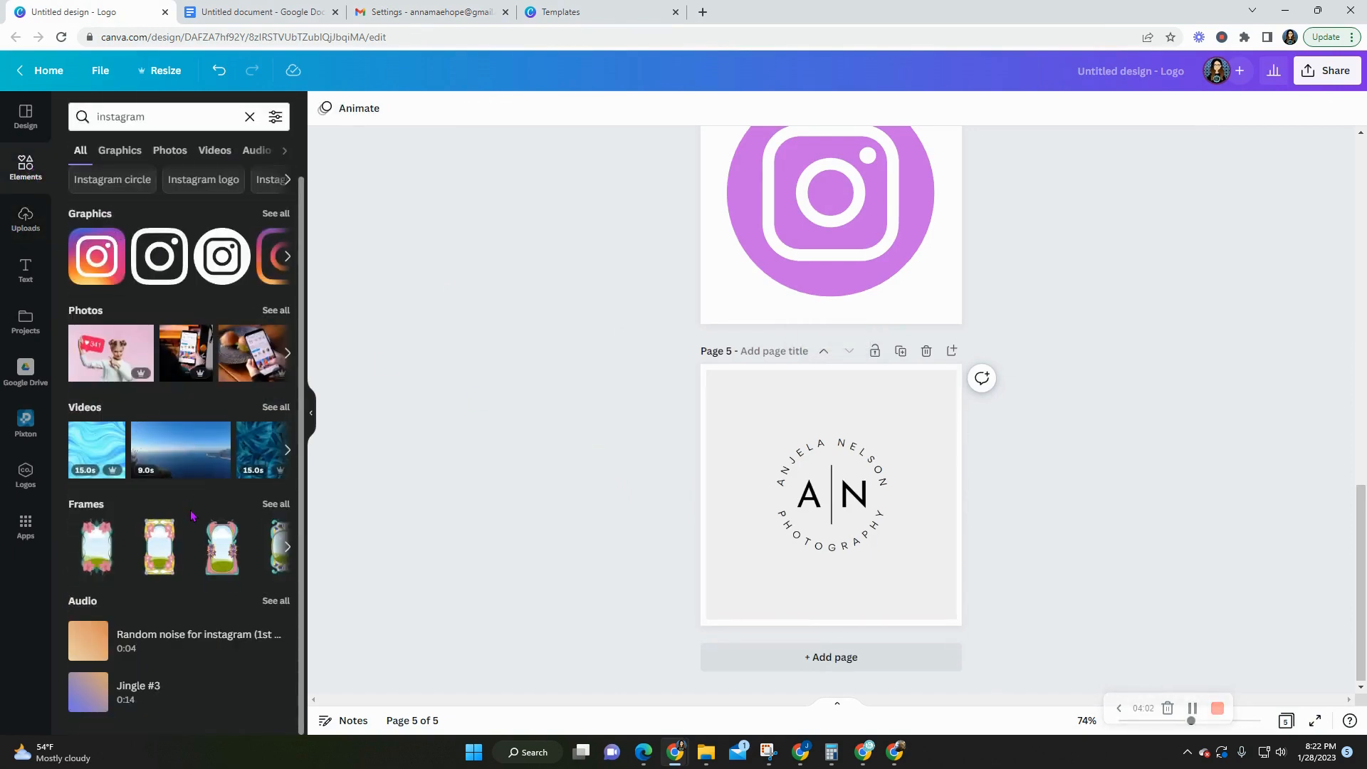
pyautogui.scroll(1, 191, 515)
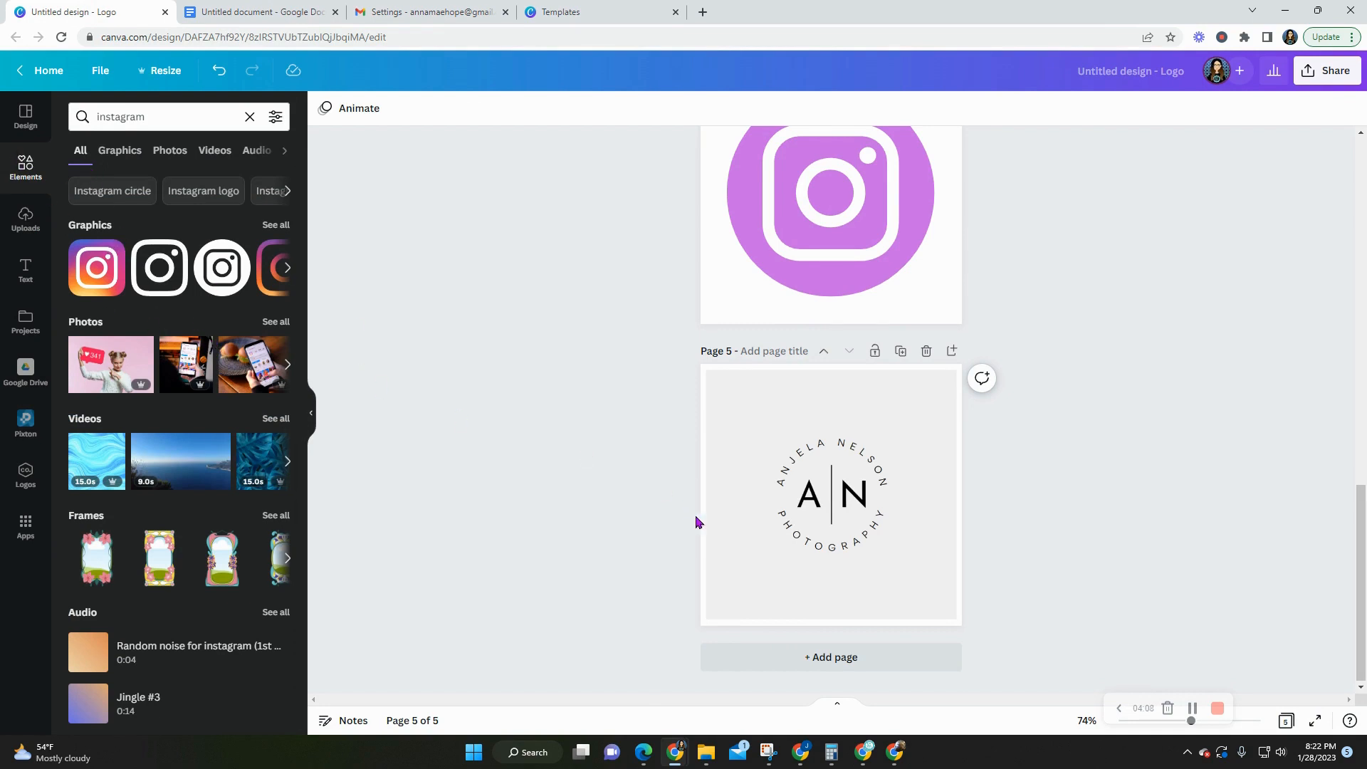
pyautogui.scroll(12, 712, 516)
pyautogui.scroll(1, 737, 512)
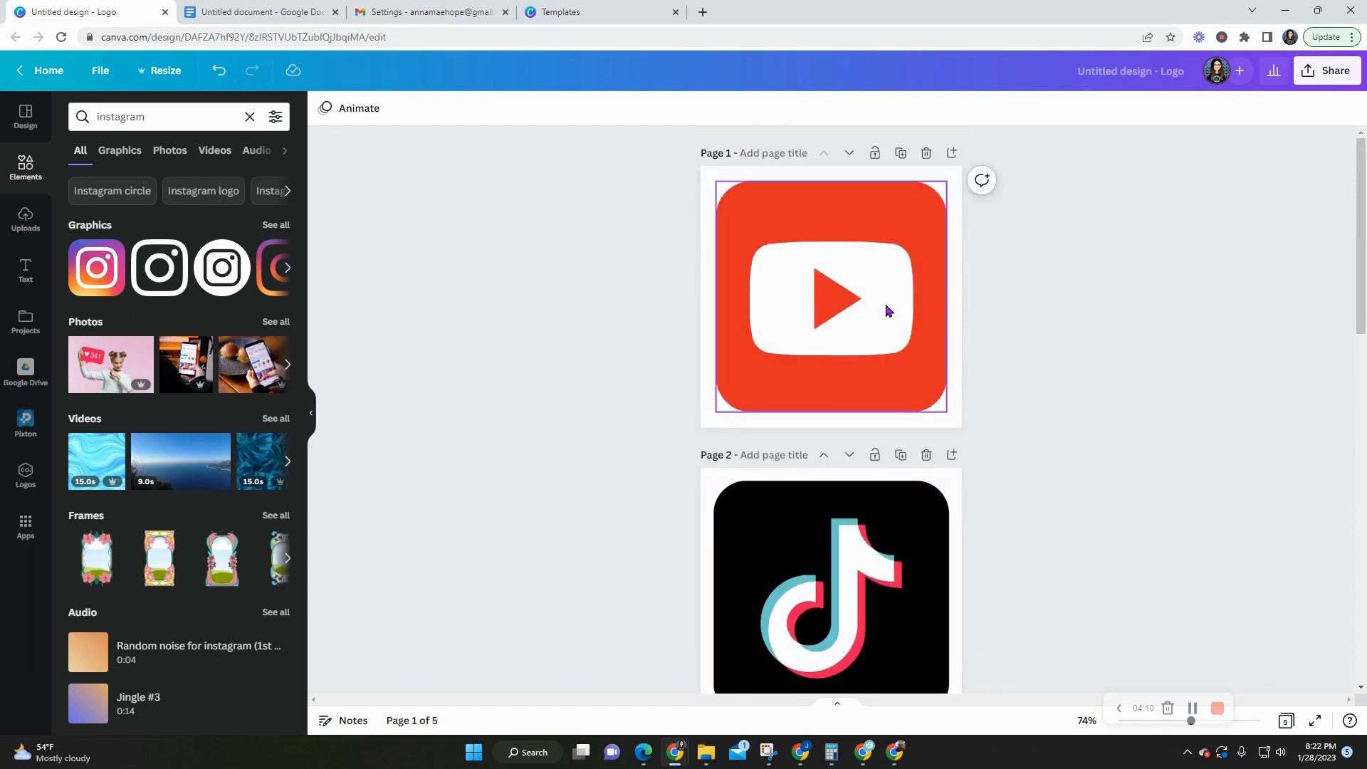
# - Create a new blank Logo design from the Canva home page and browse the logo templates
pyautogui.click(49, 70)
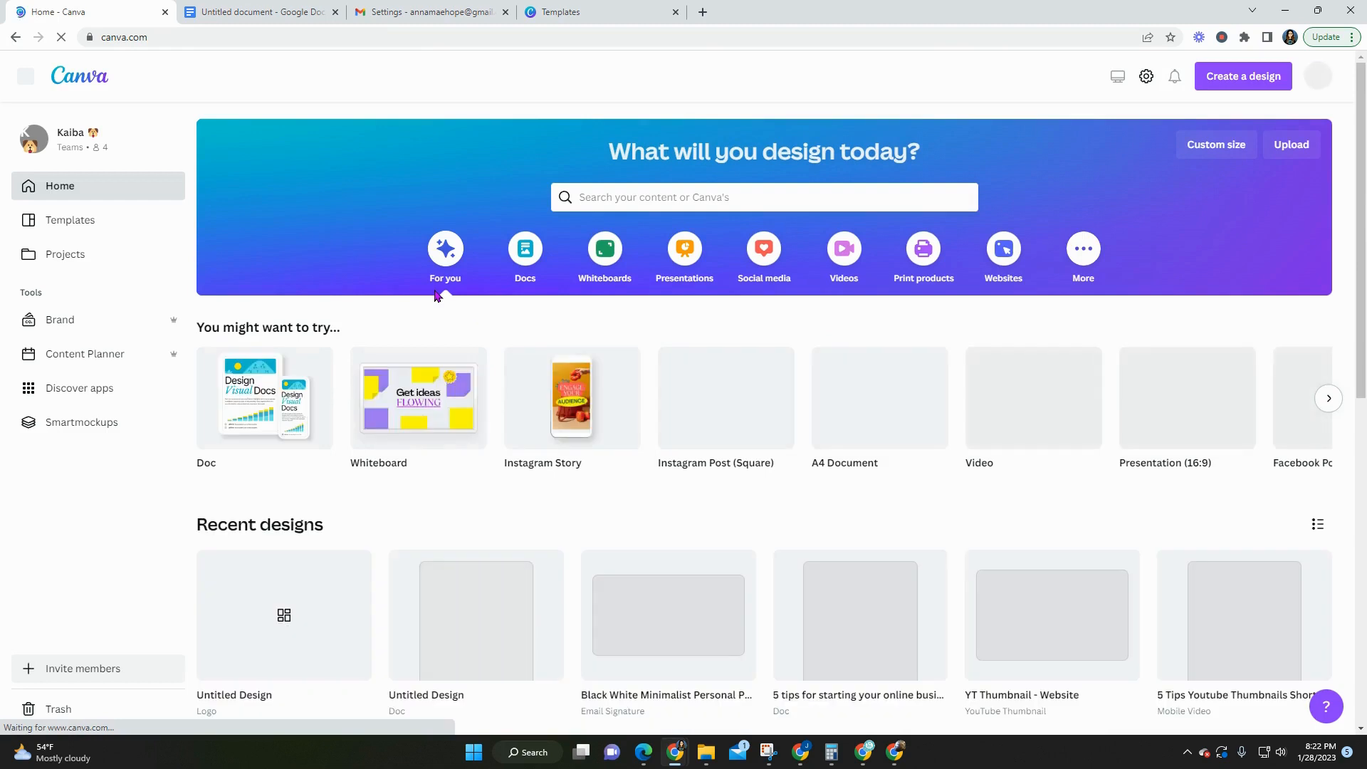
pyautogui.click(1221, 84)
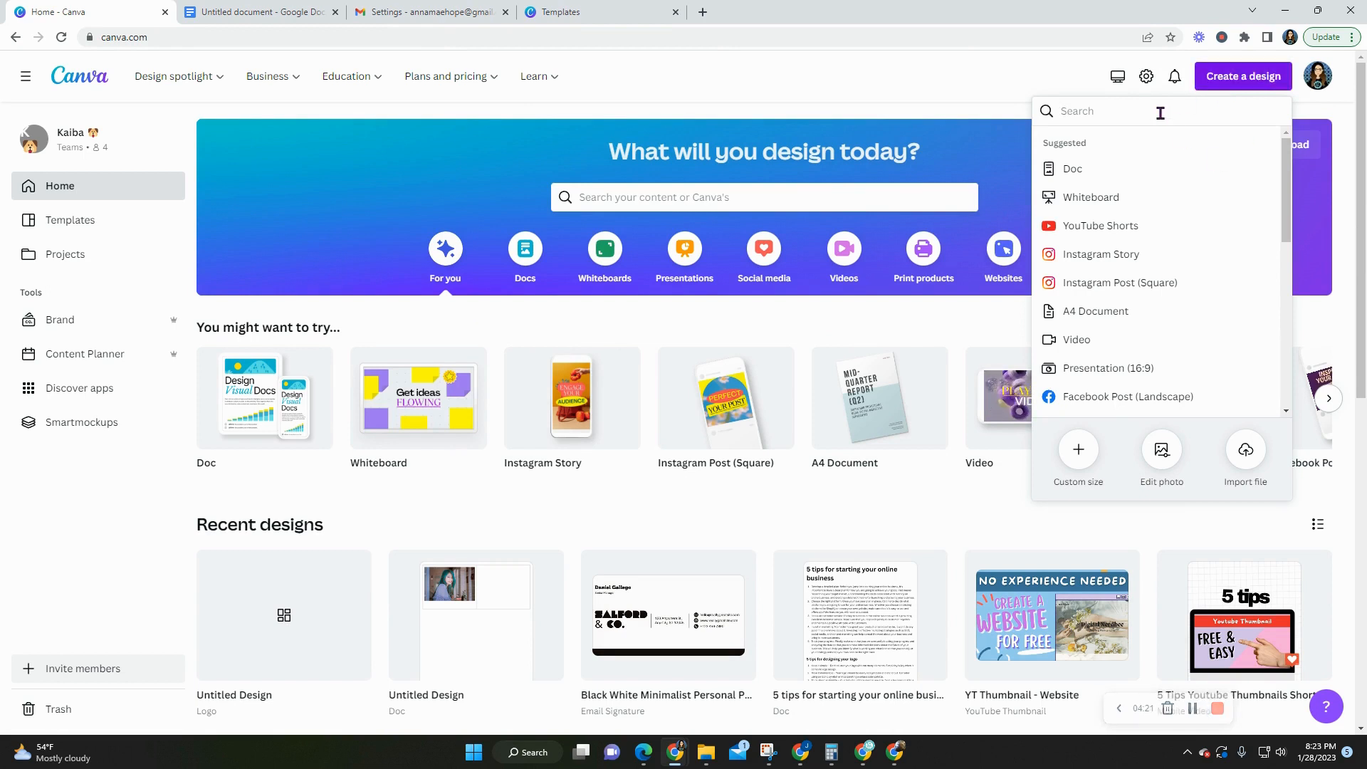
pyautogui.write('logo')
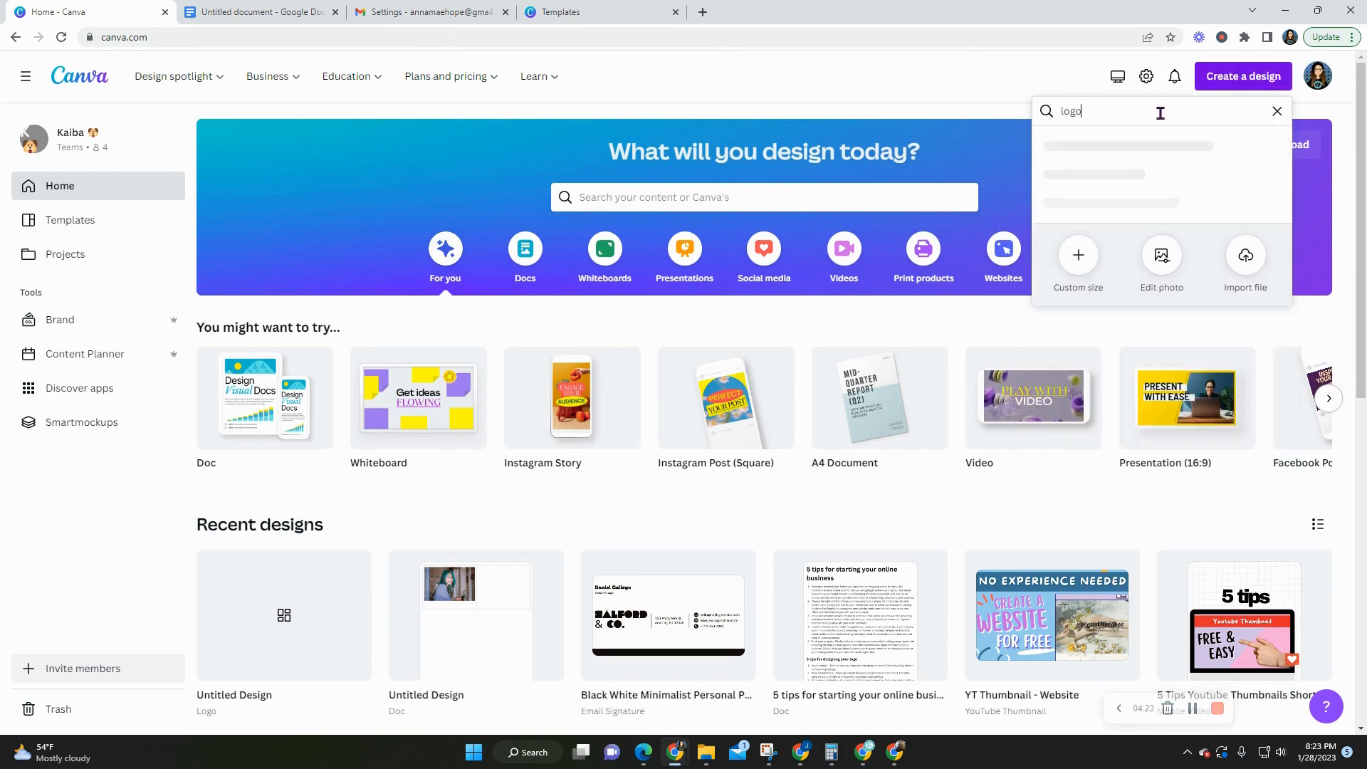
pyautogui.click(1108, 153)
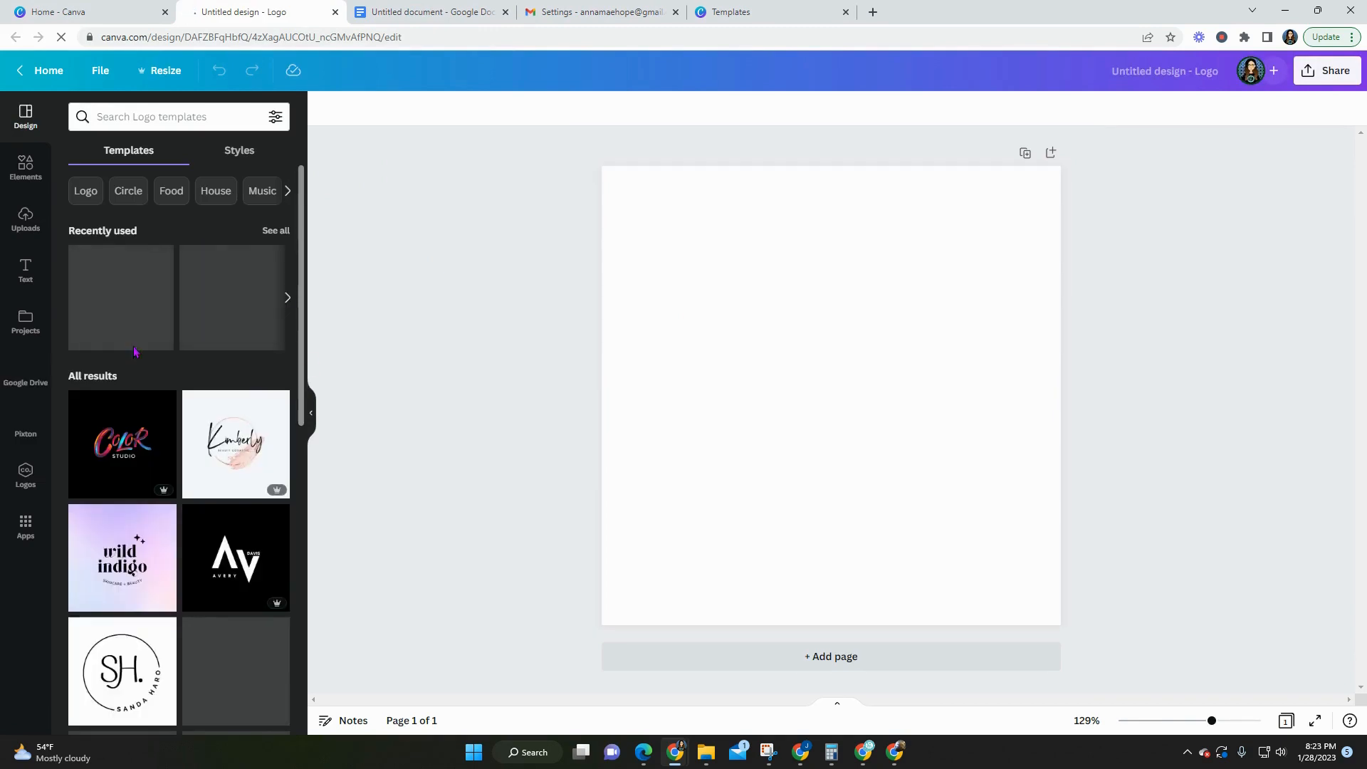
pyautogui.scroll(-2, 183, 387)
pyautogui.scroll(-1, 183, 387)
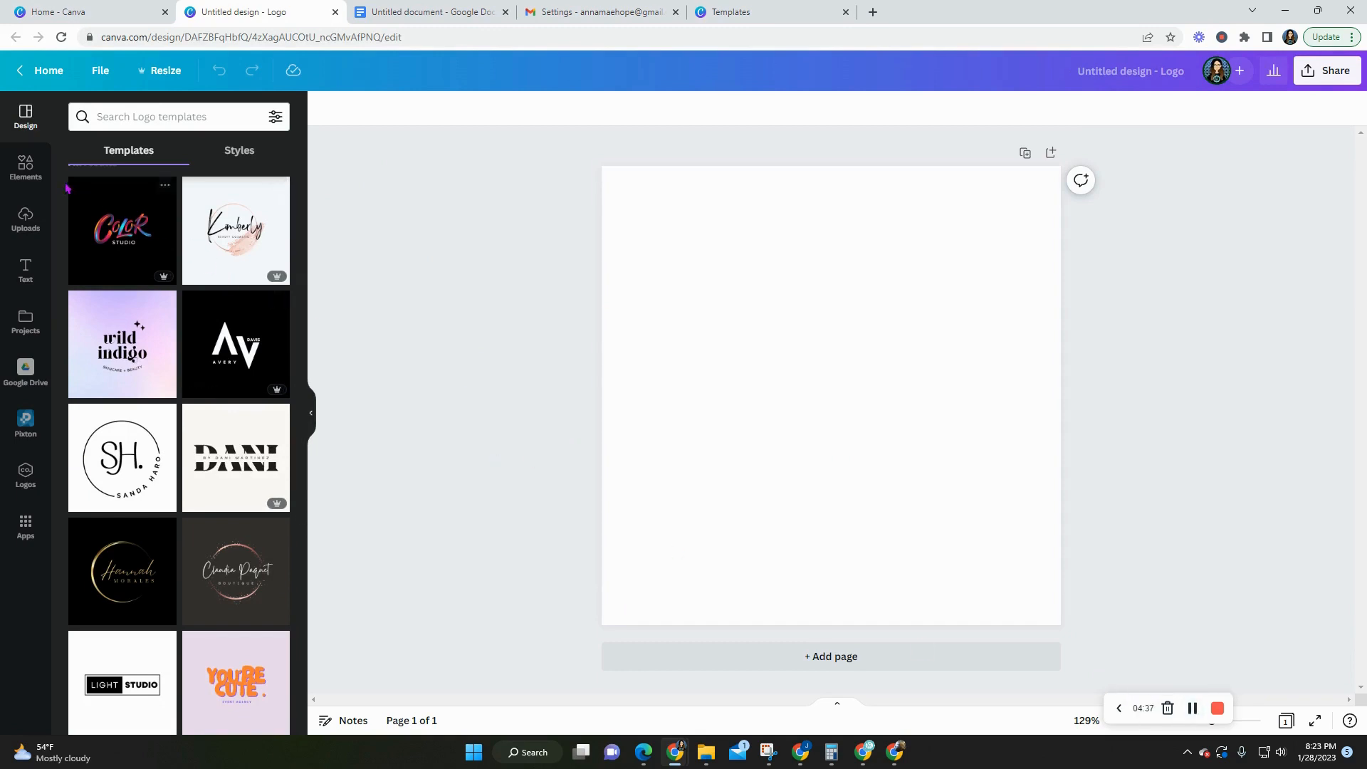
# - Search the elements for "frame", browse all frames and add the plain circle frame to the blank page
pyautogui.click(28, 175)
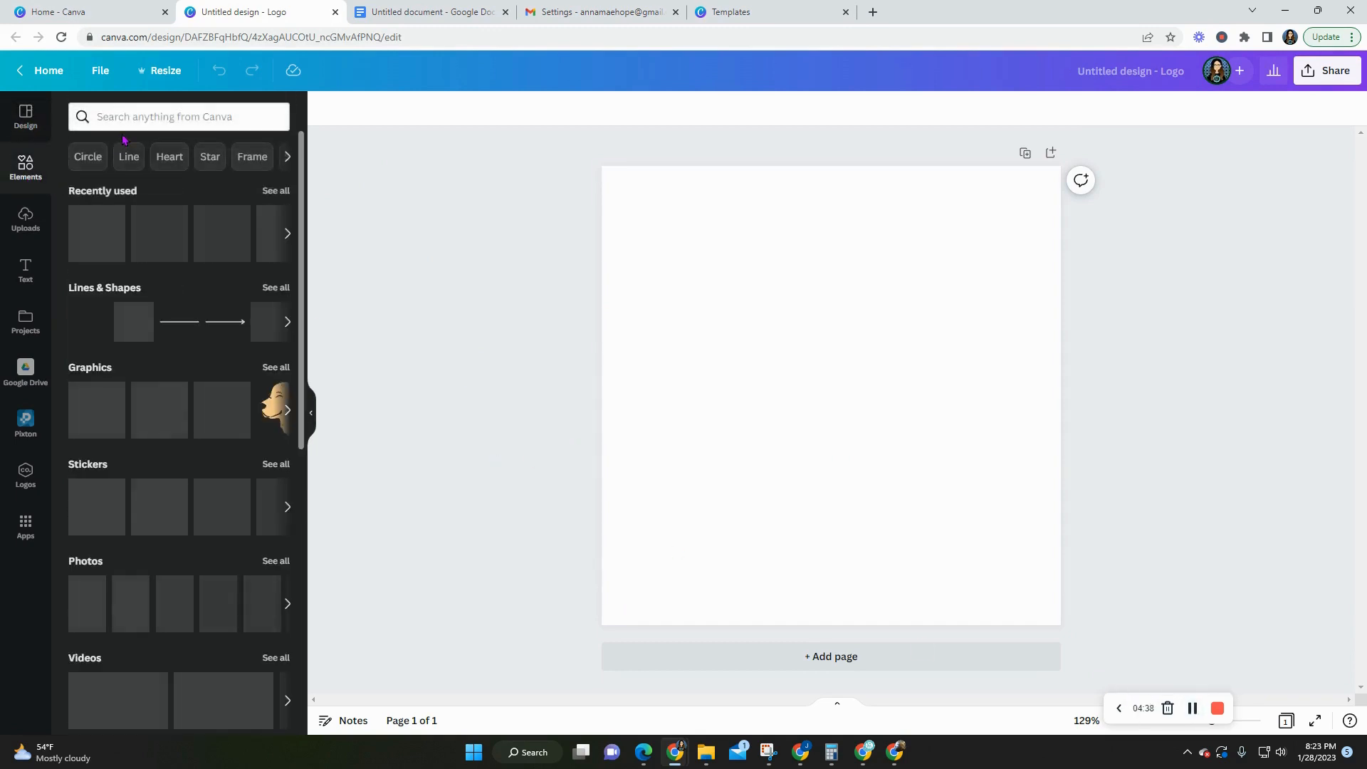
pyautogui.click(129, 114)
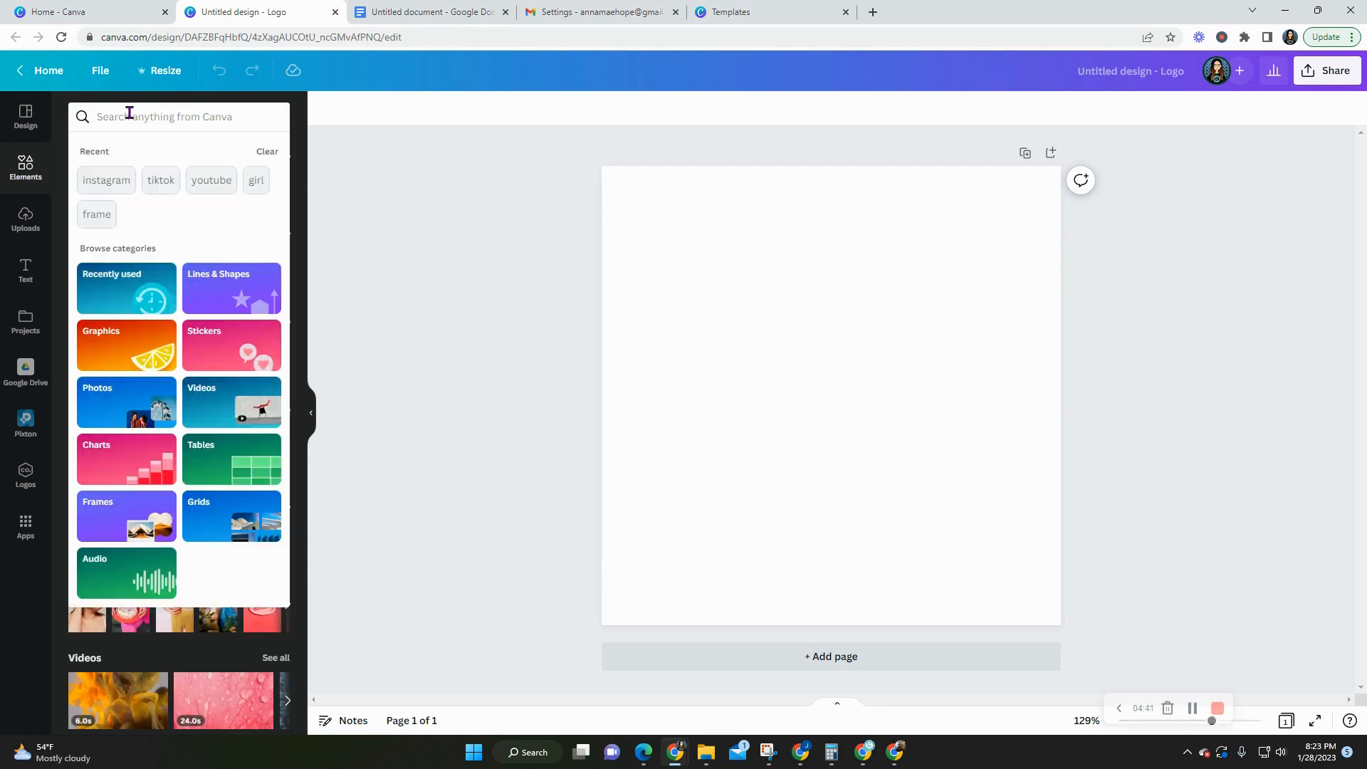
pyautogui.write('frame')
pyautogui.press('Return')
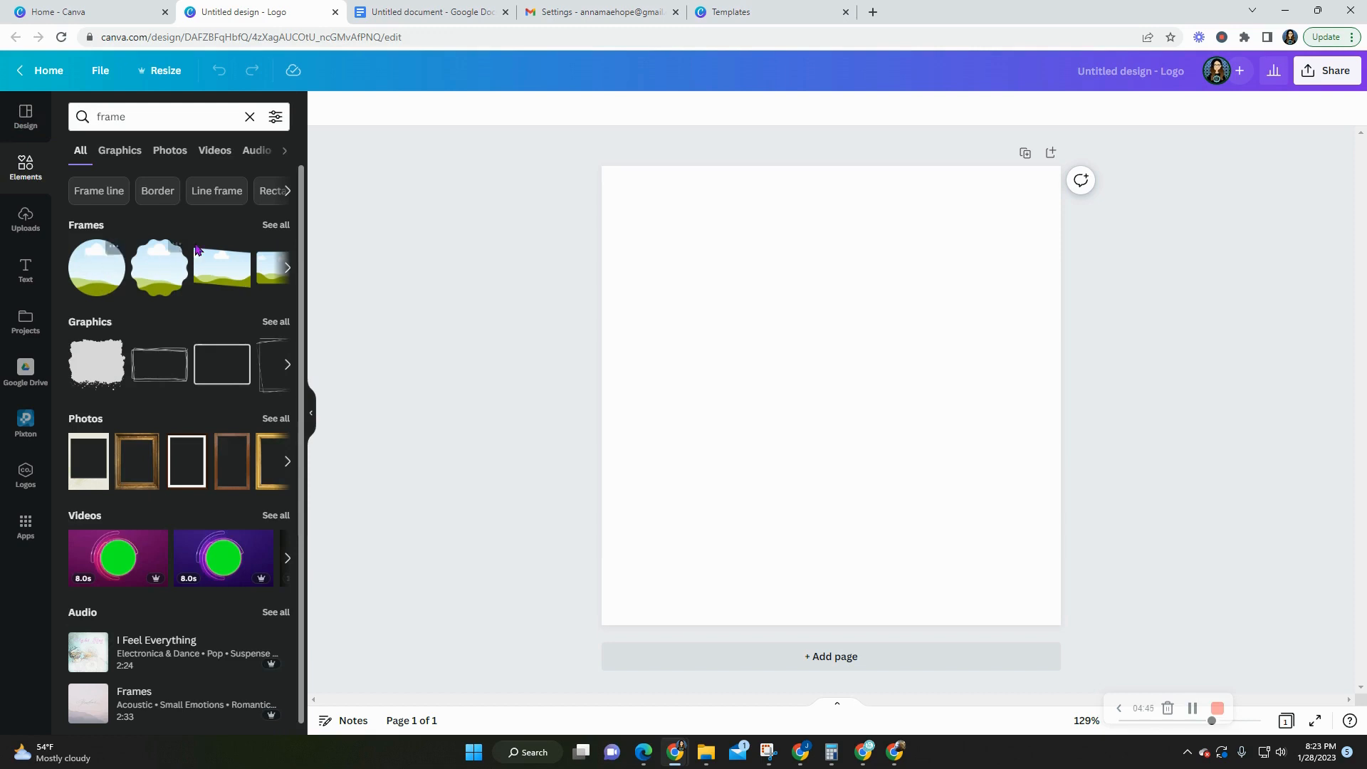
pyautogui.click(270, 228)
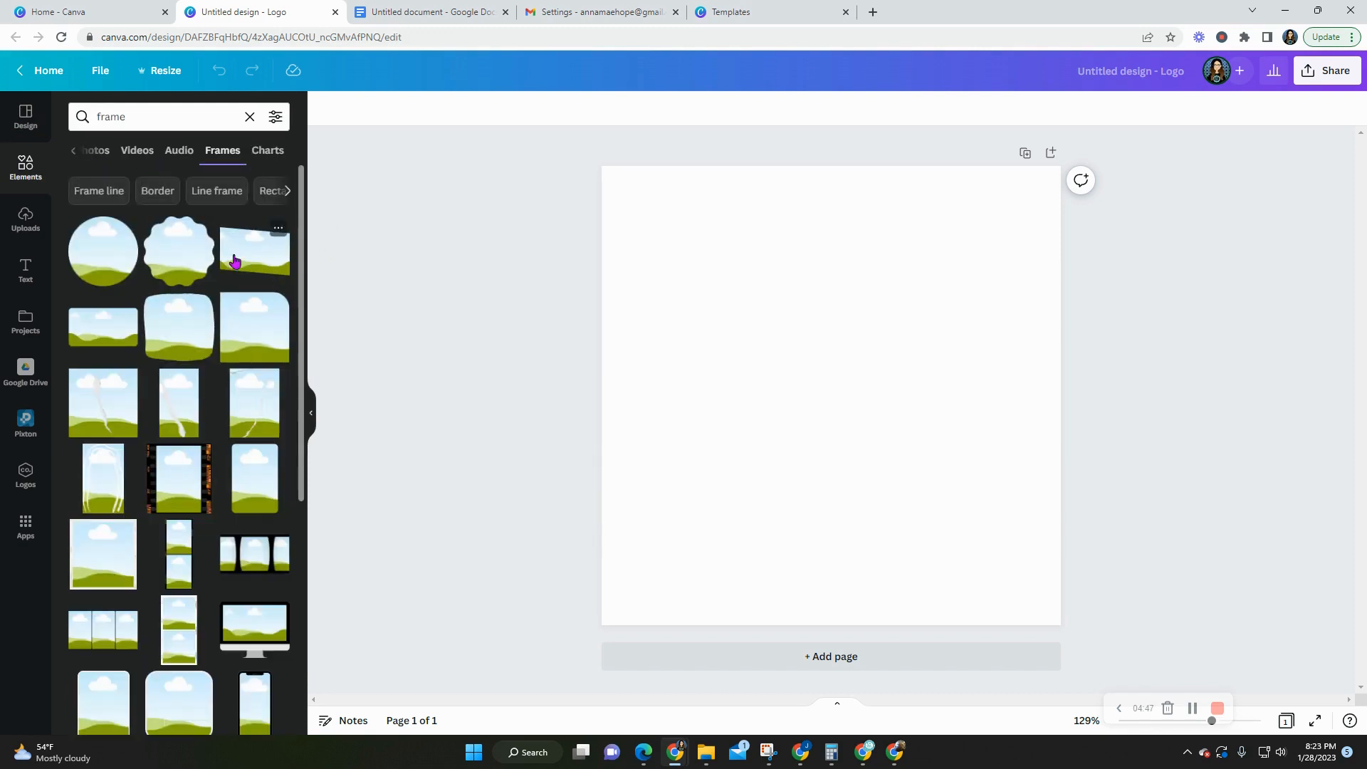
pyautogui.scroll(-10, 178, 455)
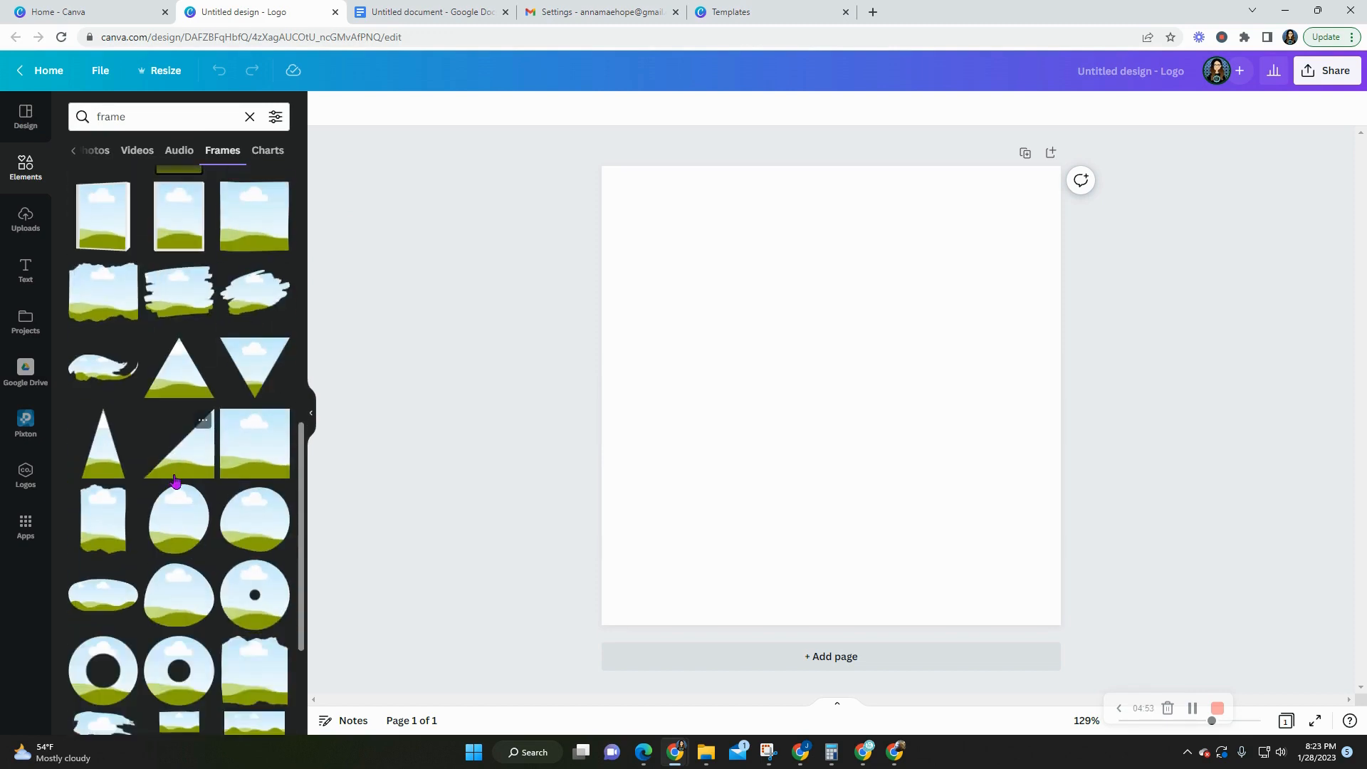
pyautogui.scroll(10, 171, 455)
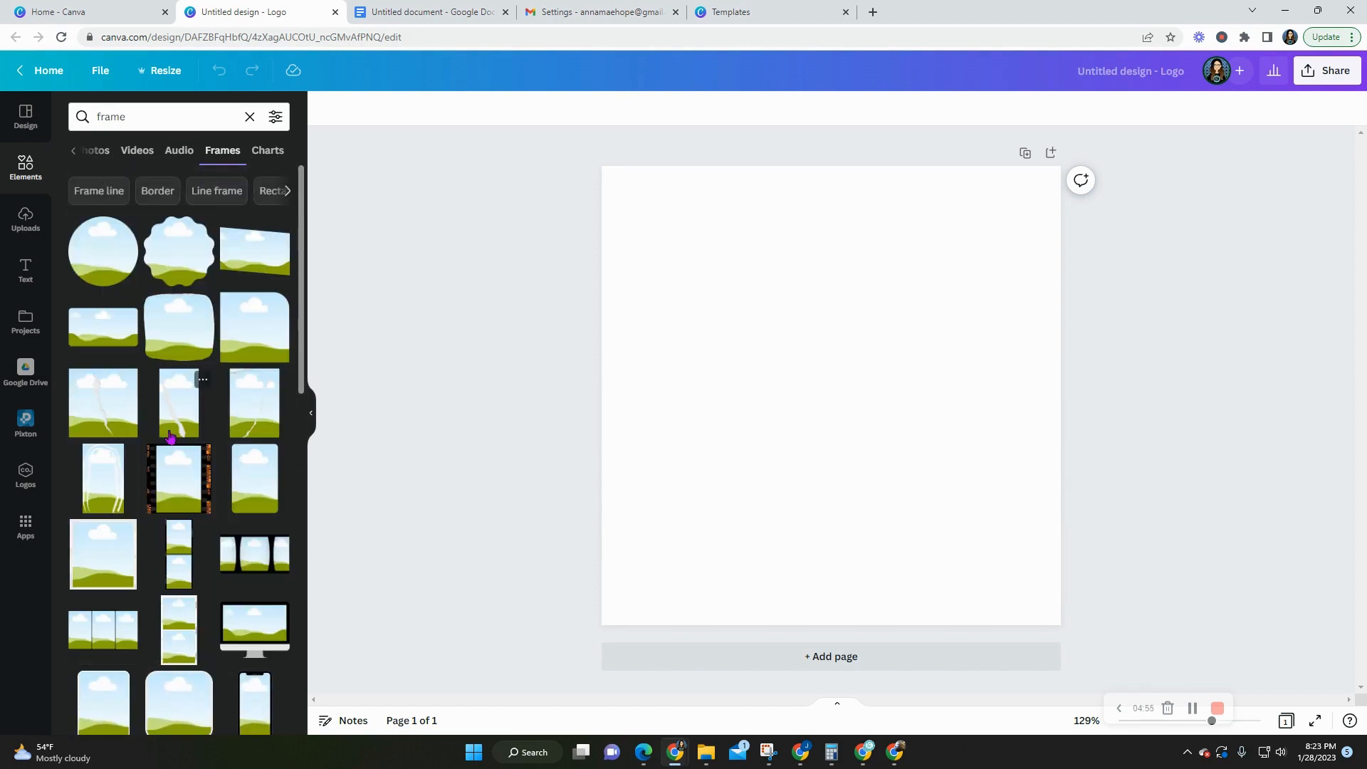
pyautogui.click(106, 265)
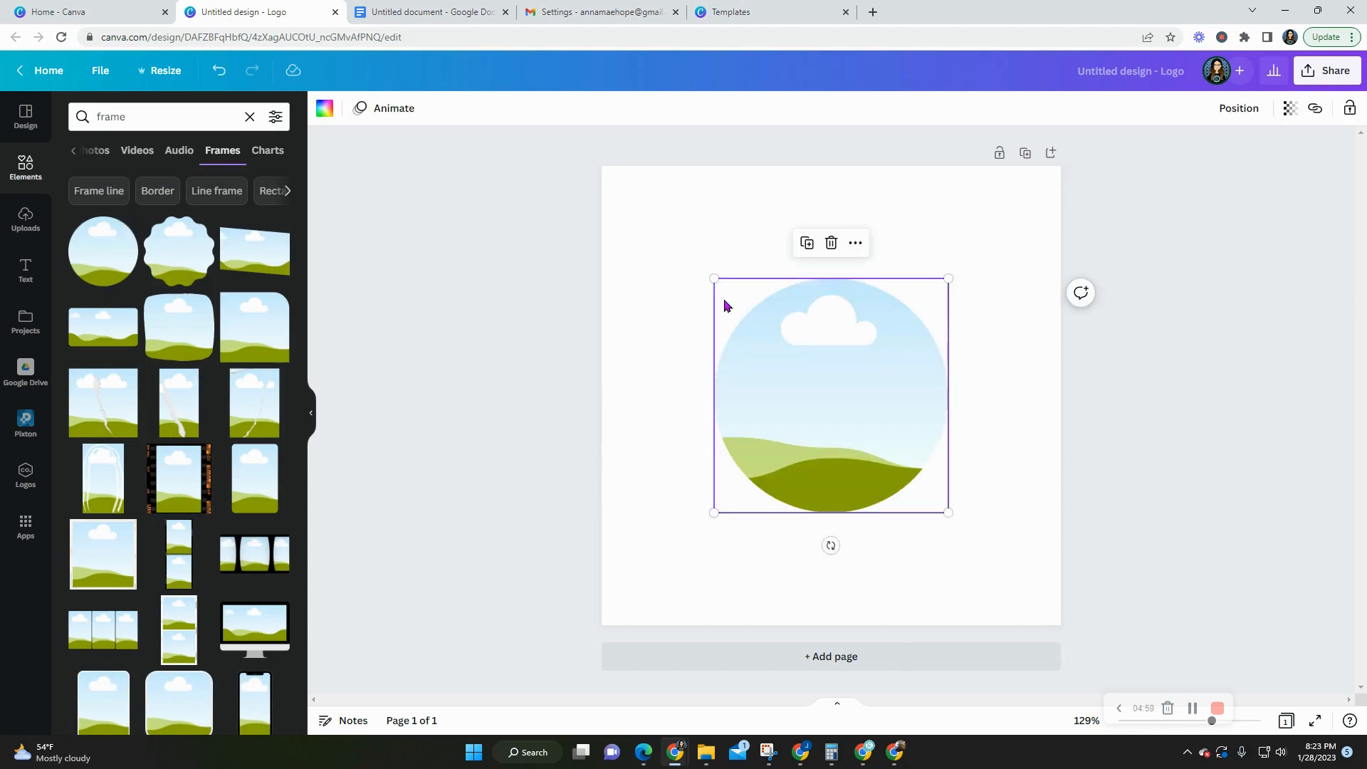
# - Enlarge the circle frame and reposition it so it fills most of the page
pyautogui.moveTo(713, 278); pyautogui.dragTo(577, 143)
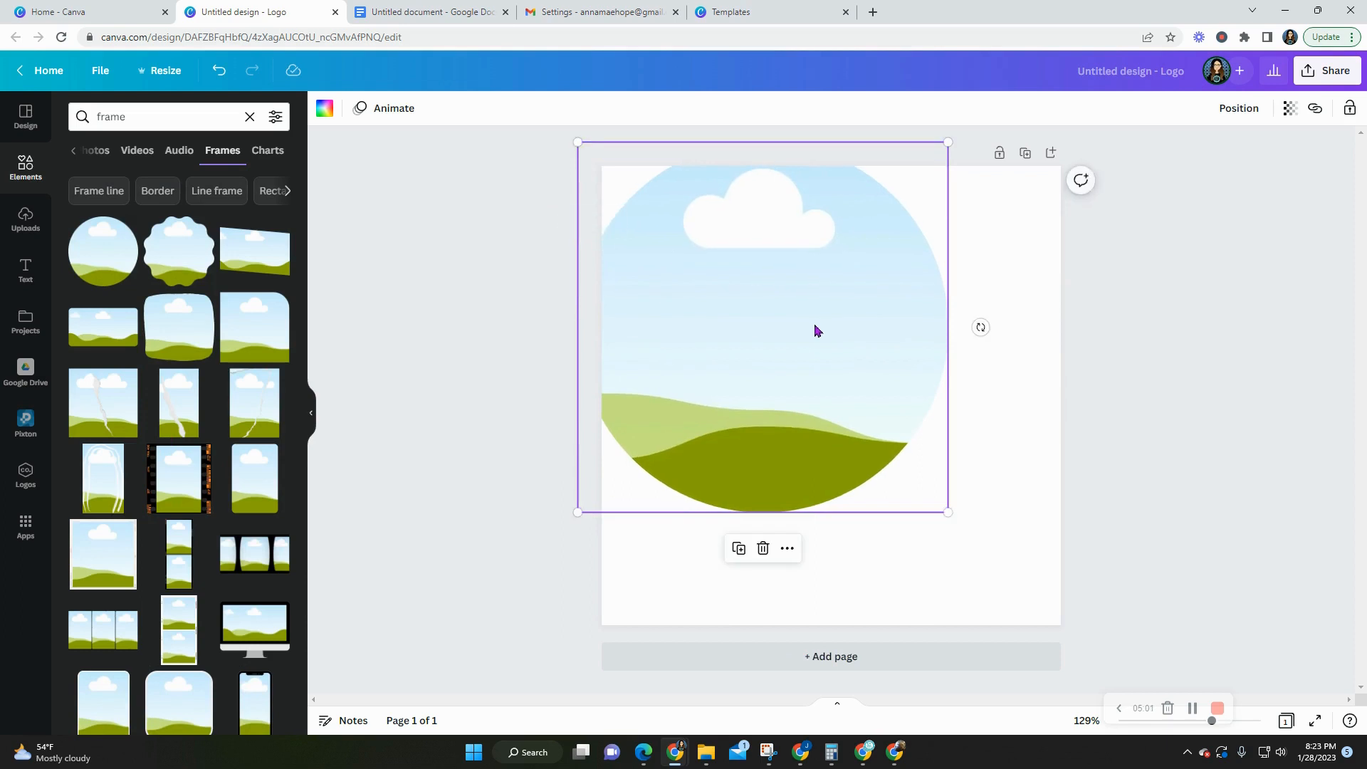
pyautogui.moveTo(817, 331); pyautogui.dragTo(894, 409)
pyautogui.moveTo(663, 227); pyautogui.dragTo(620, 185)
pyautogui.click(1169, 456)
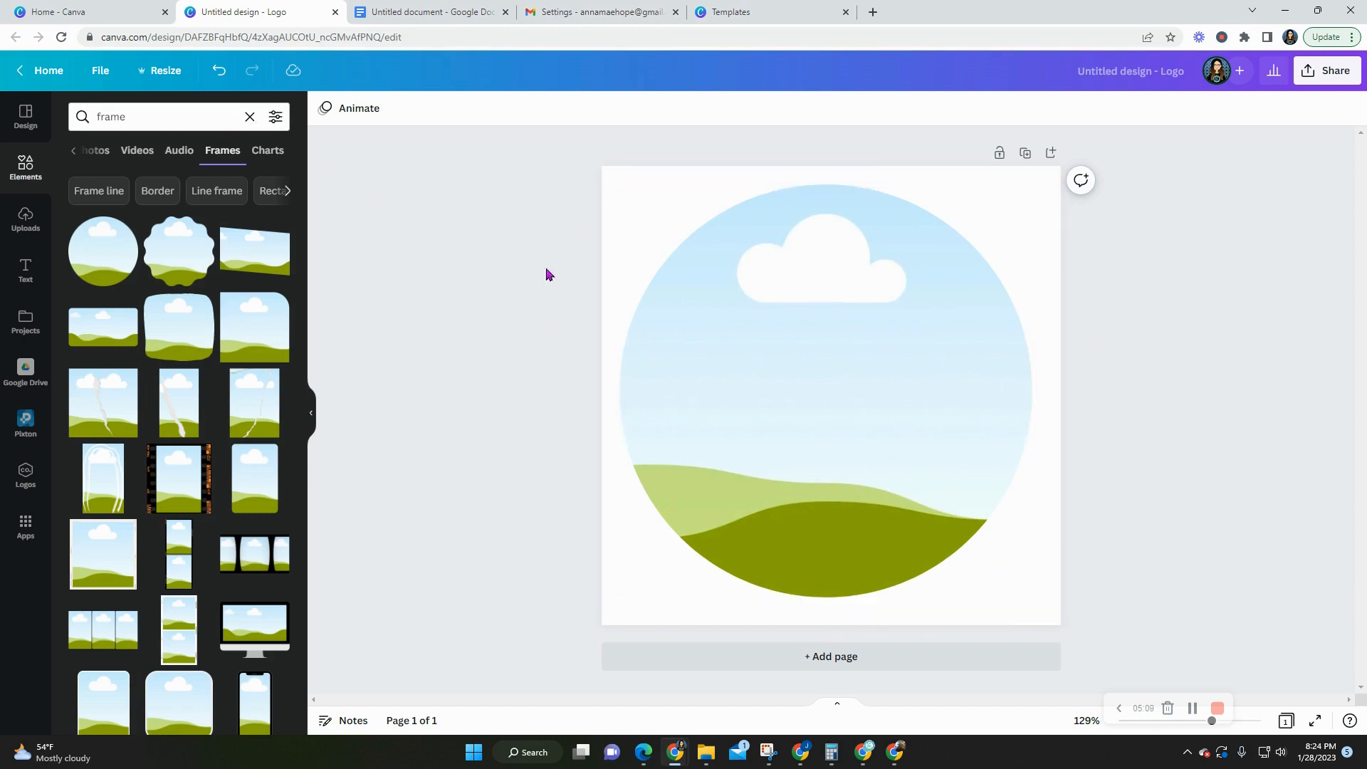
# - Fill the circle frame with the recently used photo of the teal-haired woman and centre it on the page
pyautogui.click(249, 118)
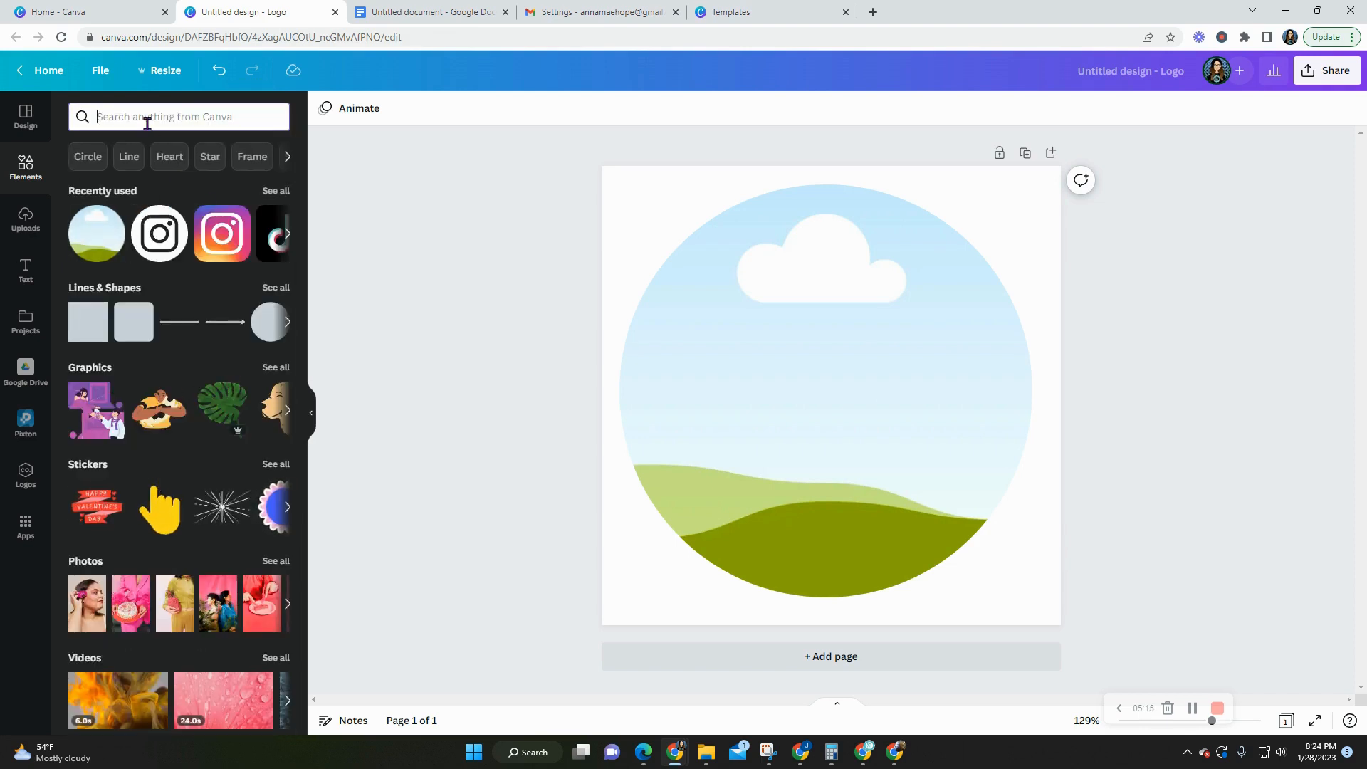
pyautogui.click(286, 562)
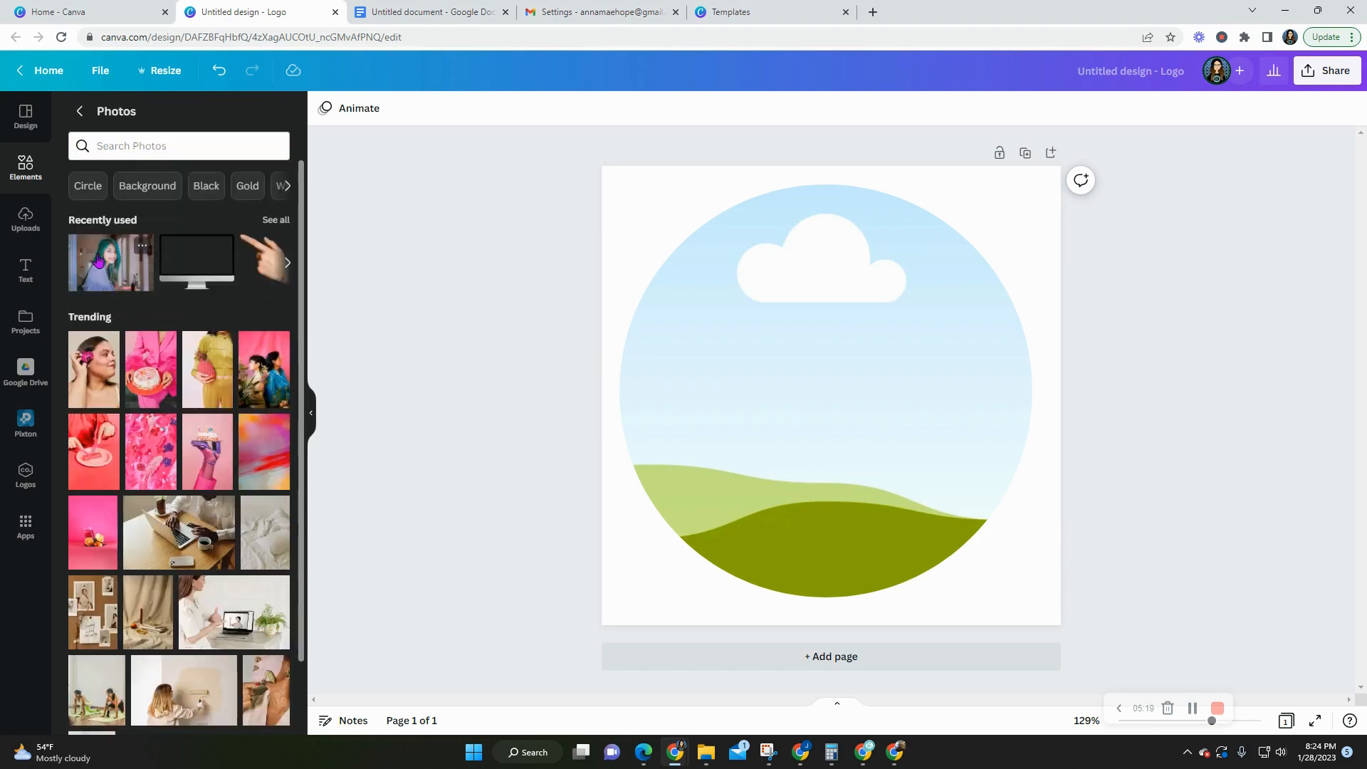
pyautogui.moveTo(98, 260); pyautogui.dragTo(757, 396)
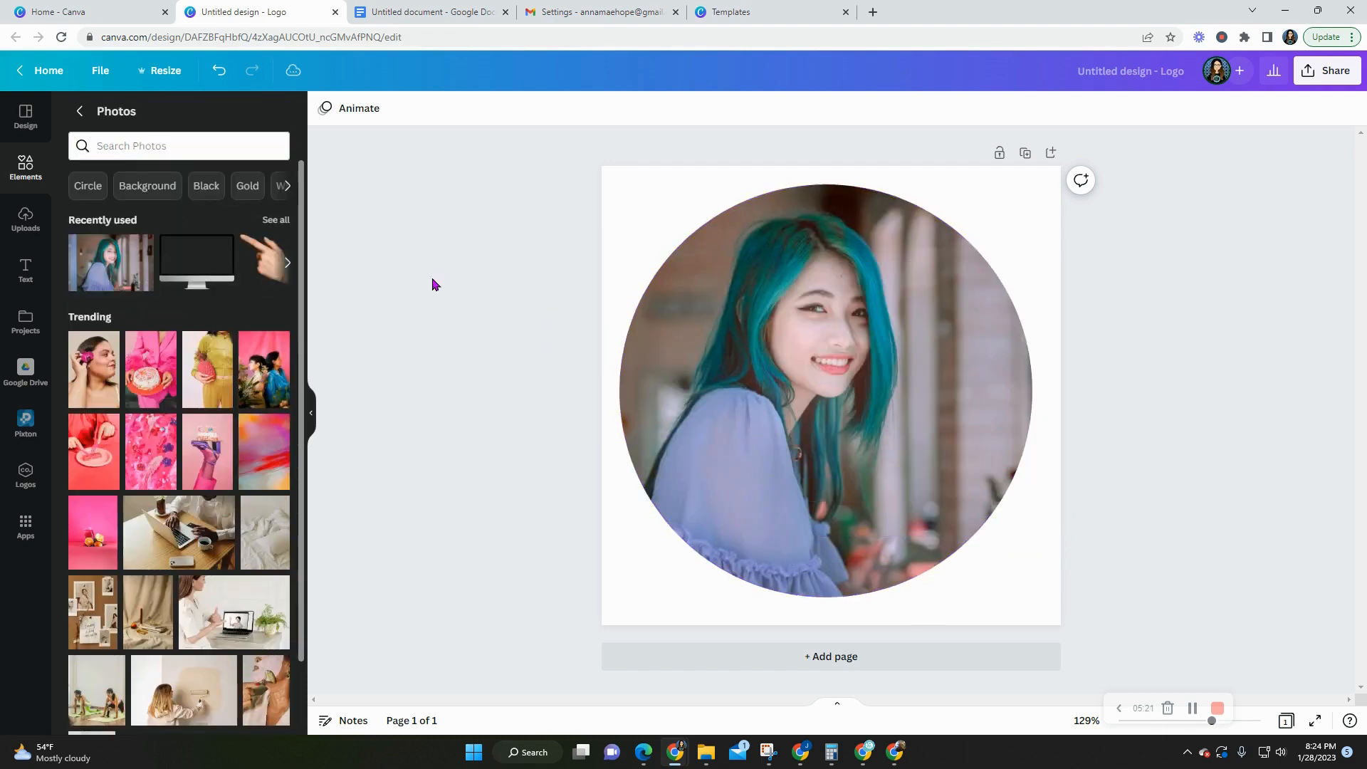
pyautogui.moveTo(645, 342); pyautogui.dragTo(649, 347)
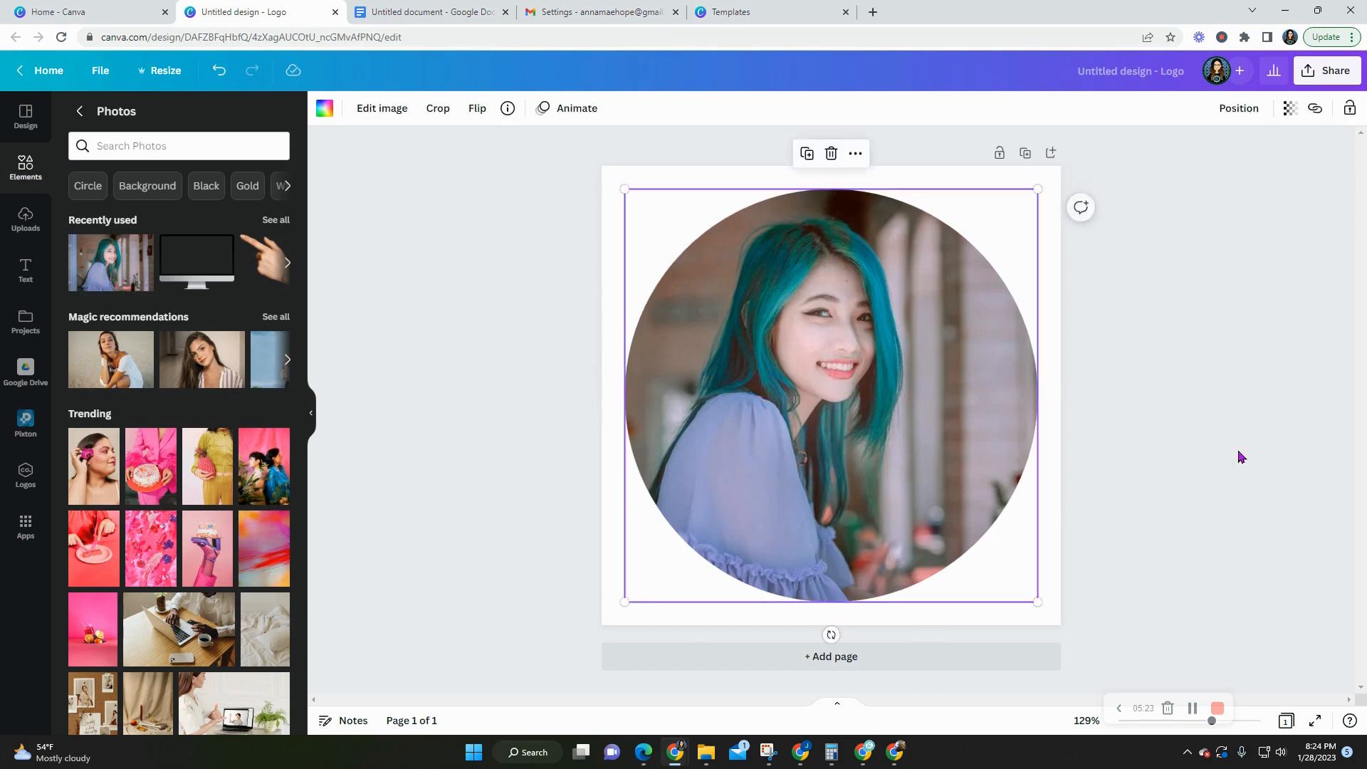
pyautogui.click(1239, 456)
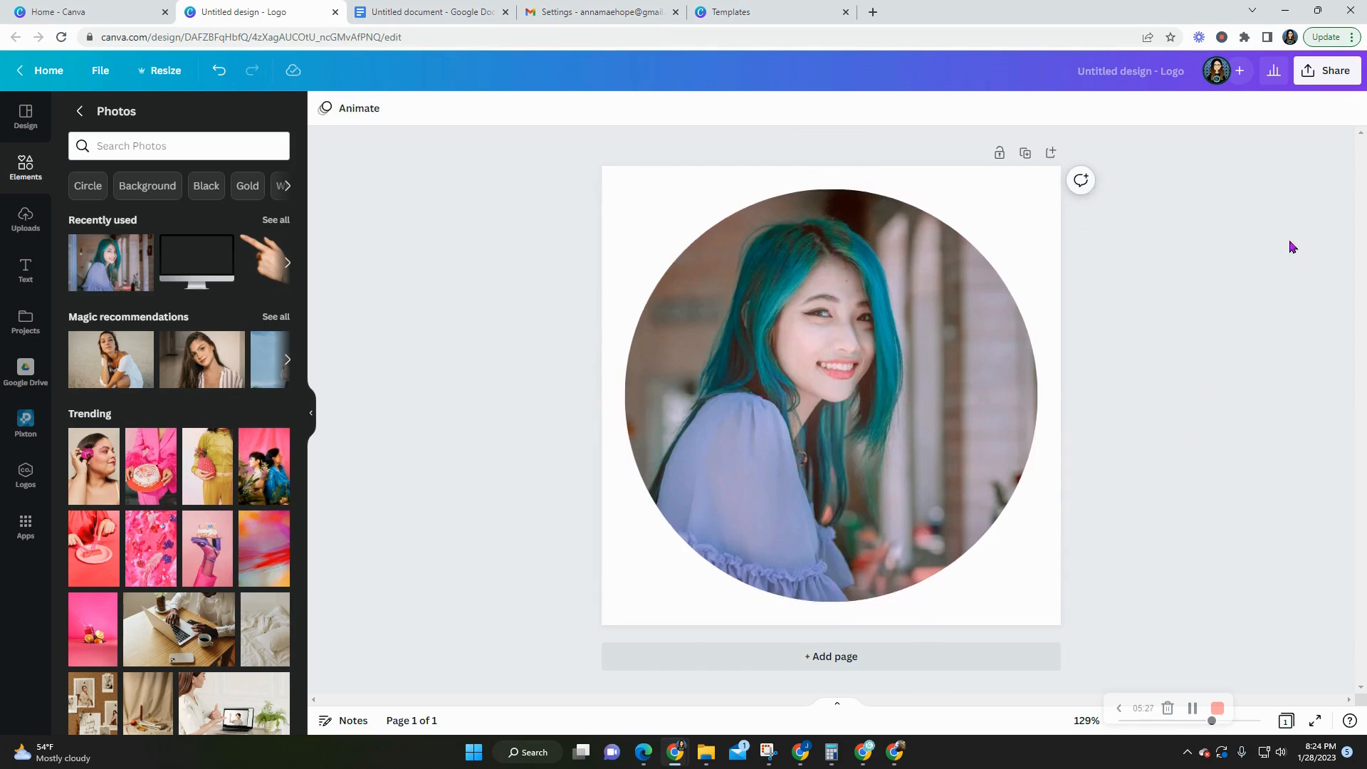
# - Capture a rectangular screenshot of the design page showing the circular photo
pyautogui.click(1311, 87)
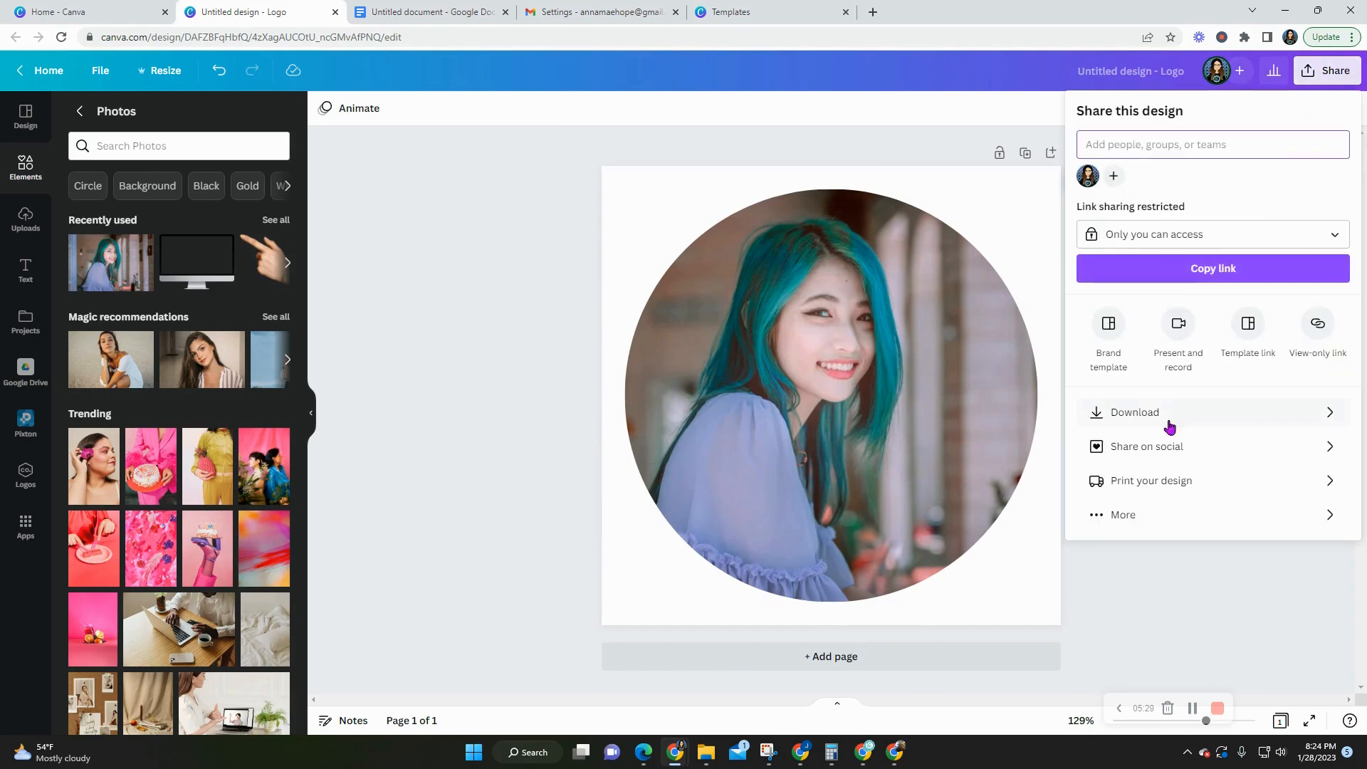
pyautogui.click(524, 346)
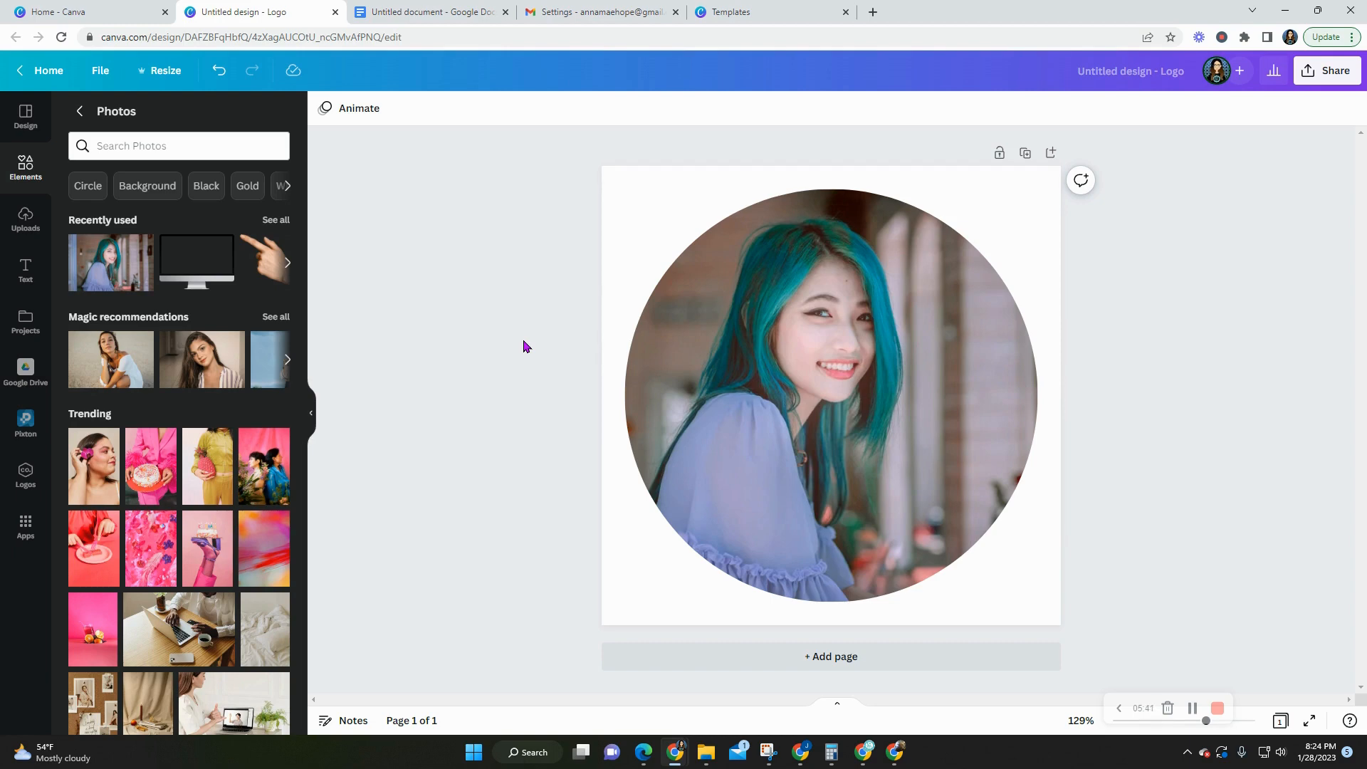
pyautogui.press('super+shift+s')
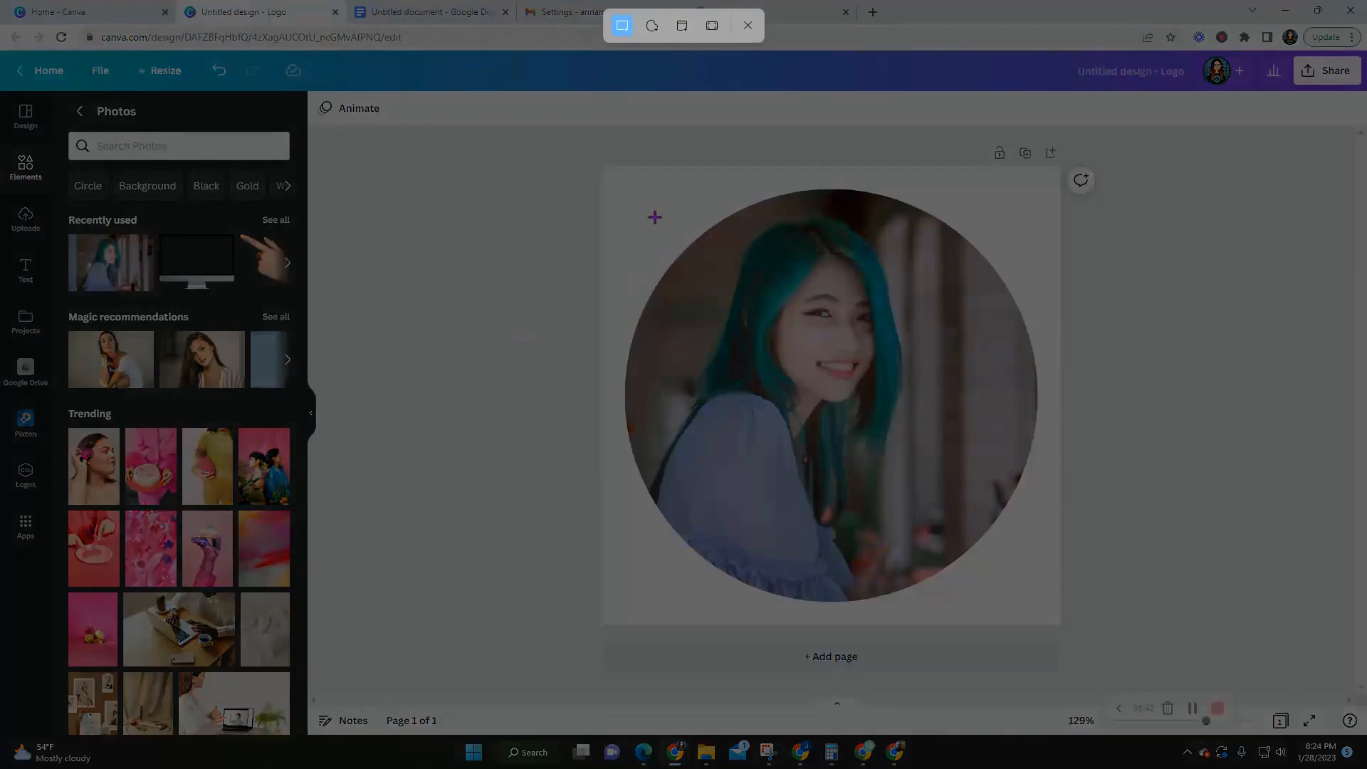
pyautogui.moveTo(609, 174); pyautogui.dragTo(1051, 617)
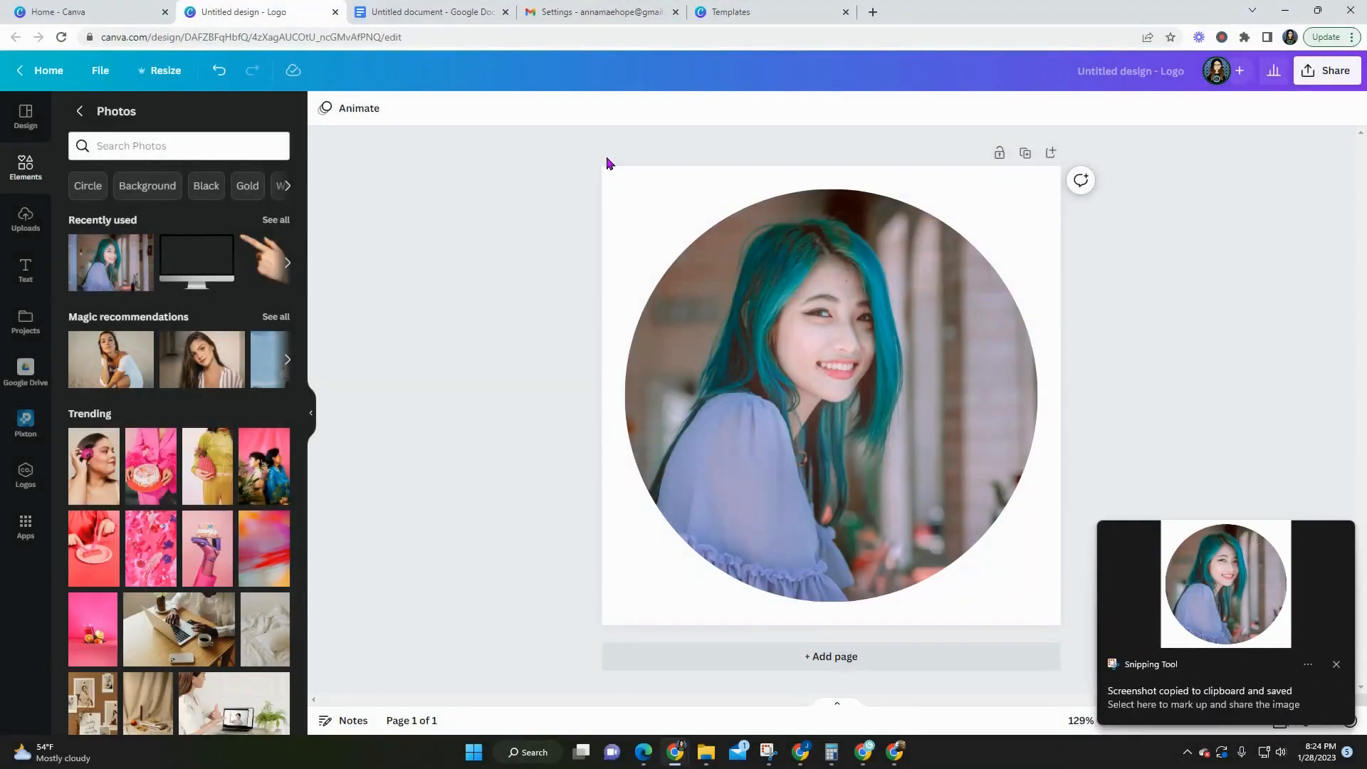
# - Switch to the Gmail settings and paste the captured photo into the empty table cell beside the contact details in the DigitalNerdbee signature
pyautogui.click(585, 16)
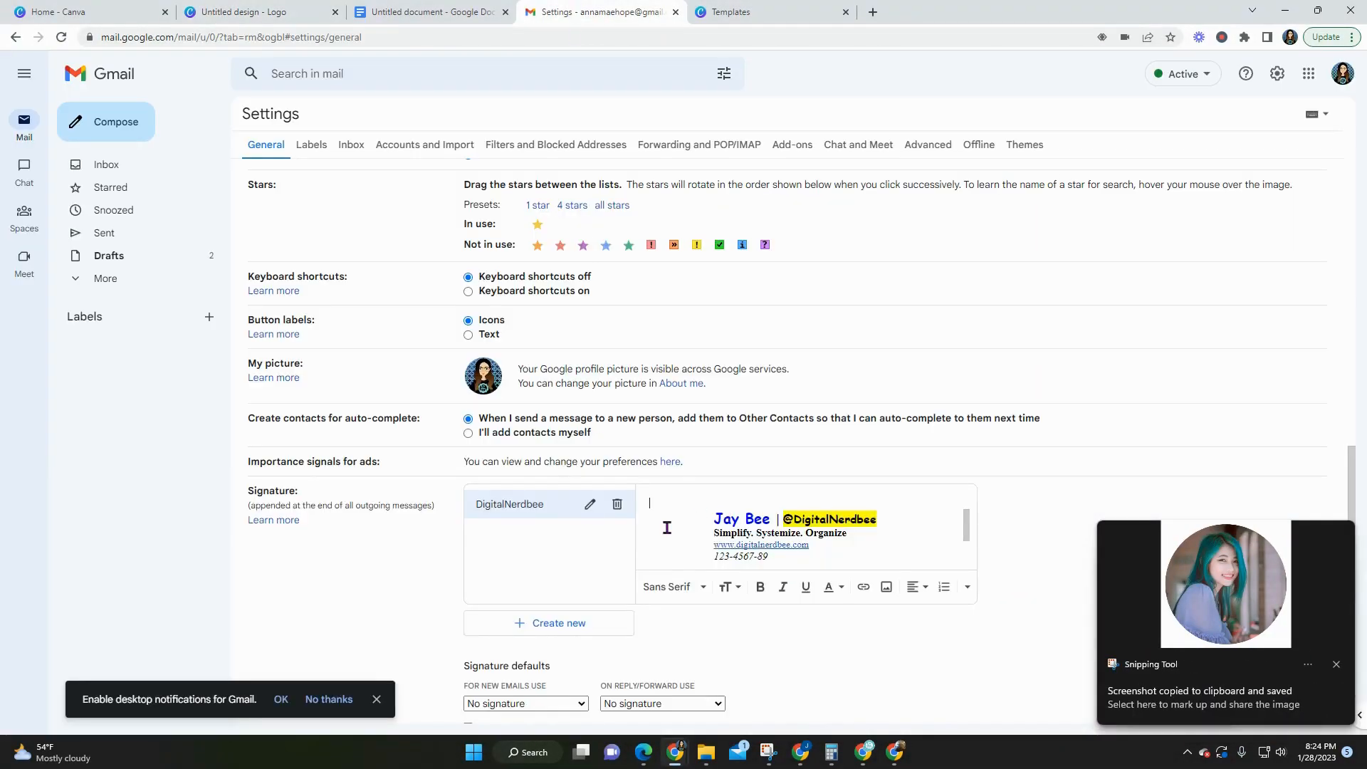
pyautogui.write('Best Regards,')
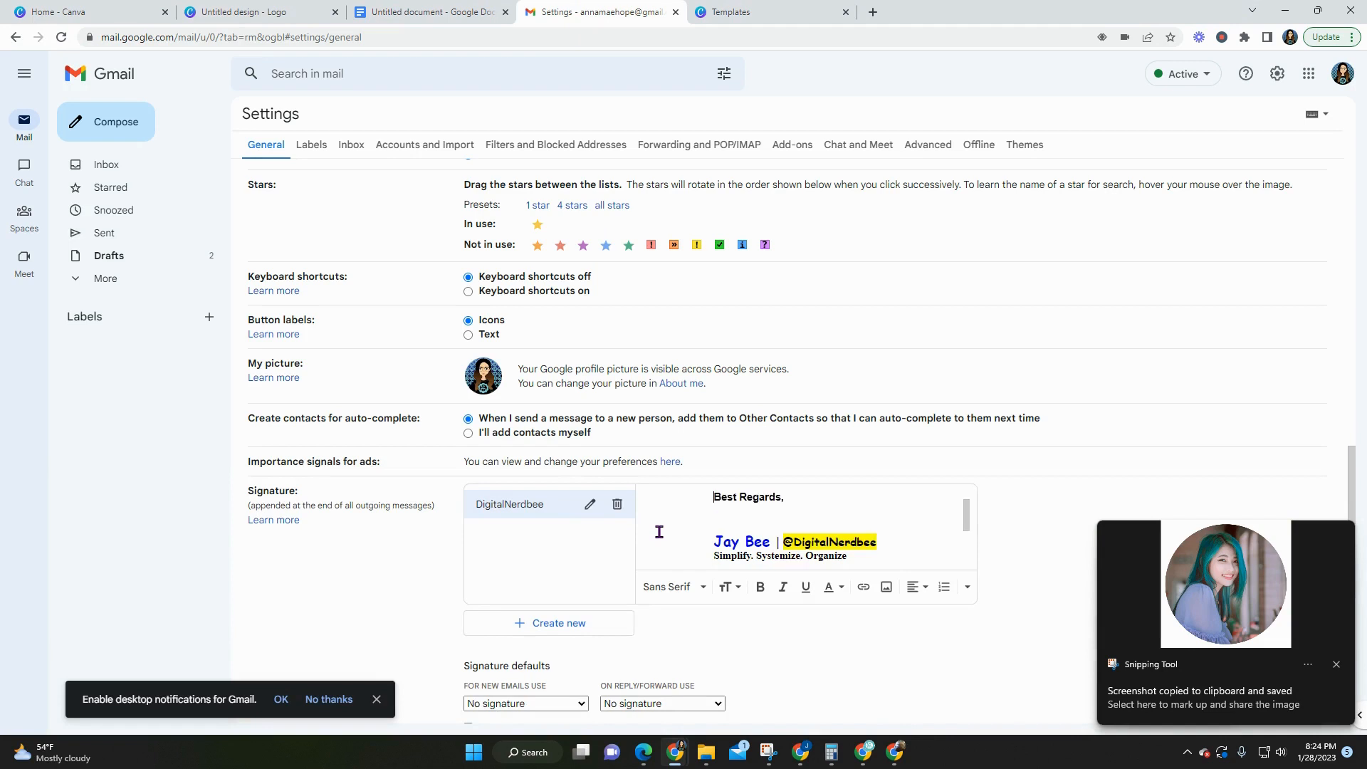
pyautogui.press('Down')
pyautogui.press('Left')
pyautogui.press('Left')
pyautogui.press('Left')
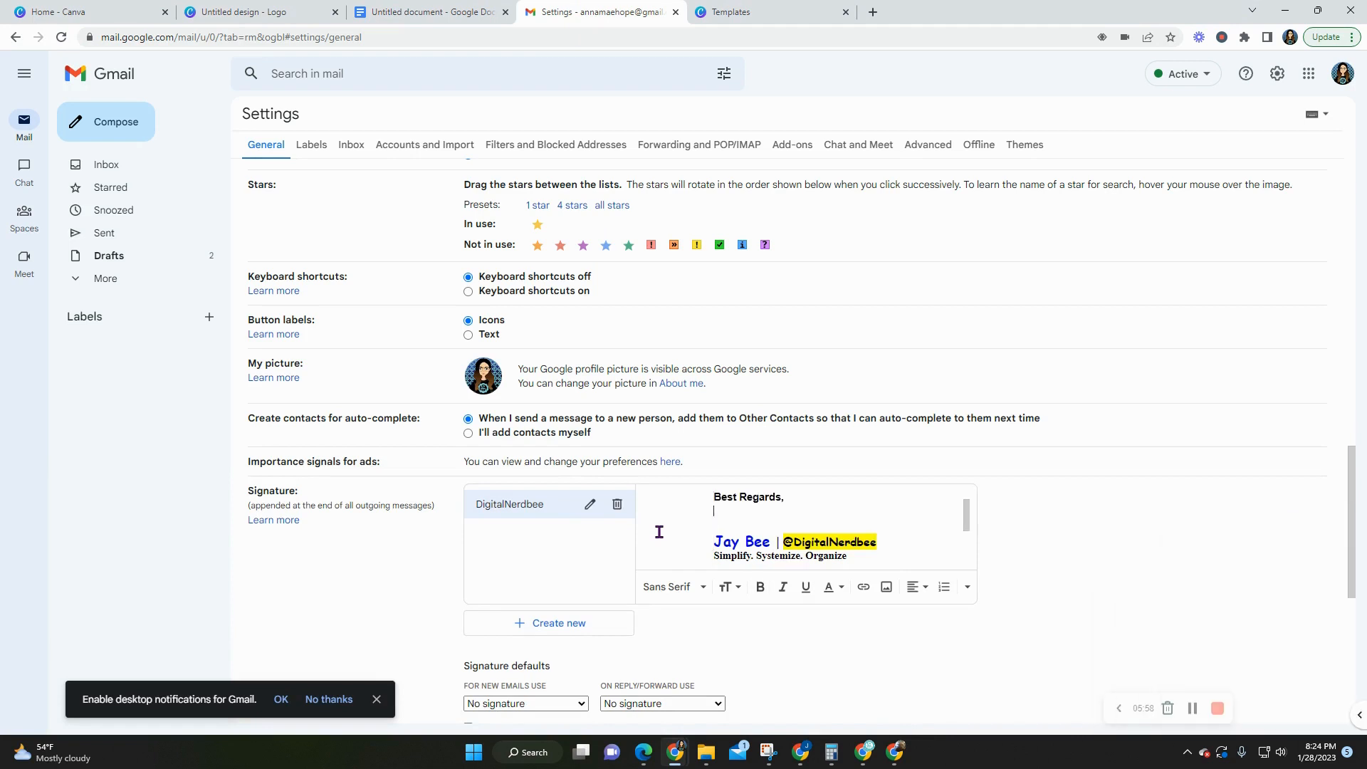
pyautogui.click(658, 525)
pyautogui.hotkey('ctrl', 'v')
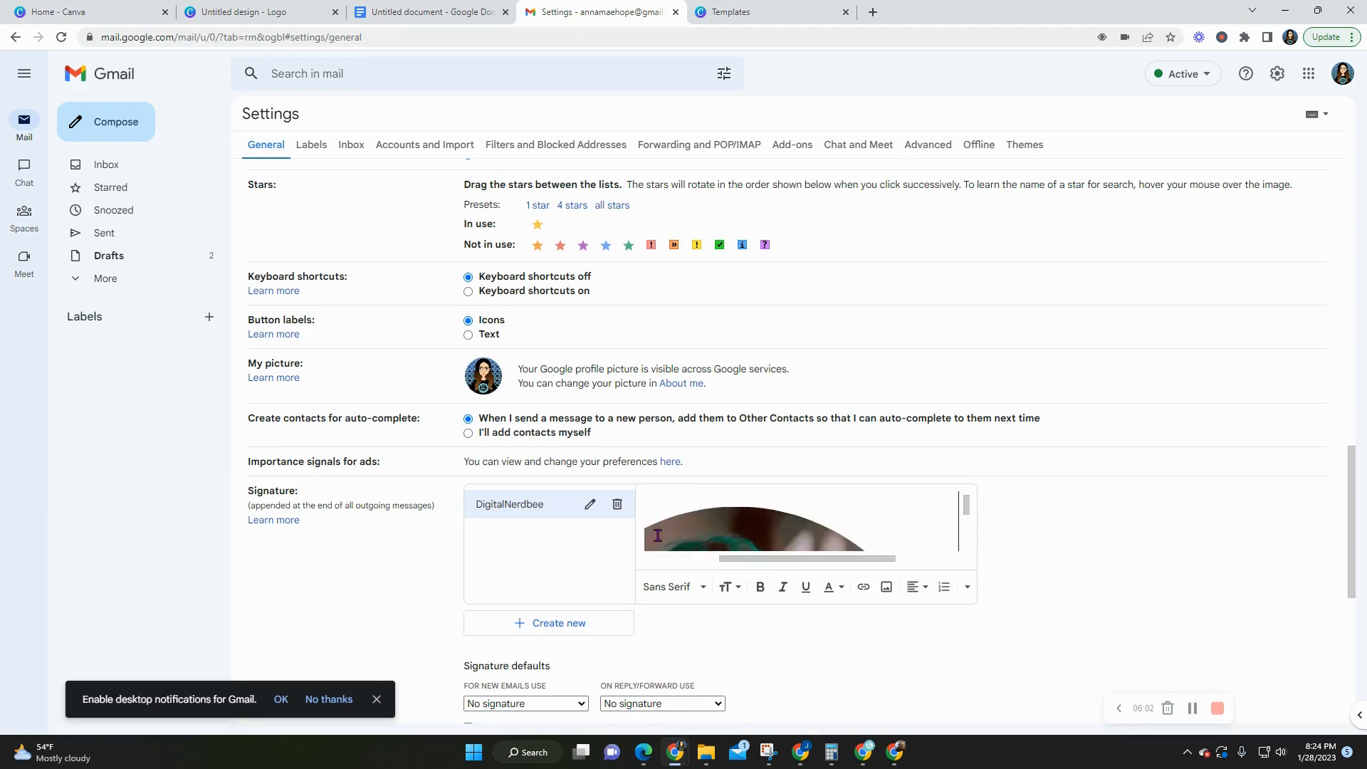
# - Resize the pasted photo in the signature to Small
pyautogui.scroll(-3, 657, 536)
pyautogui.click(747, 527)
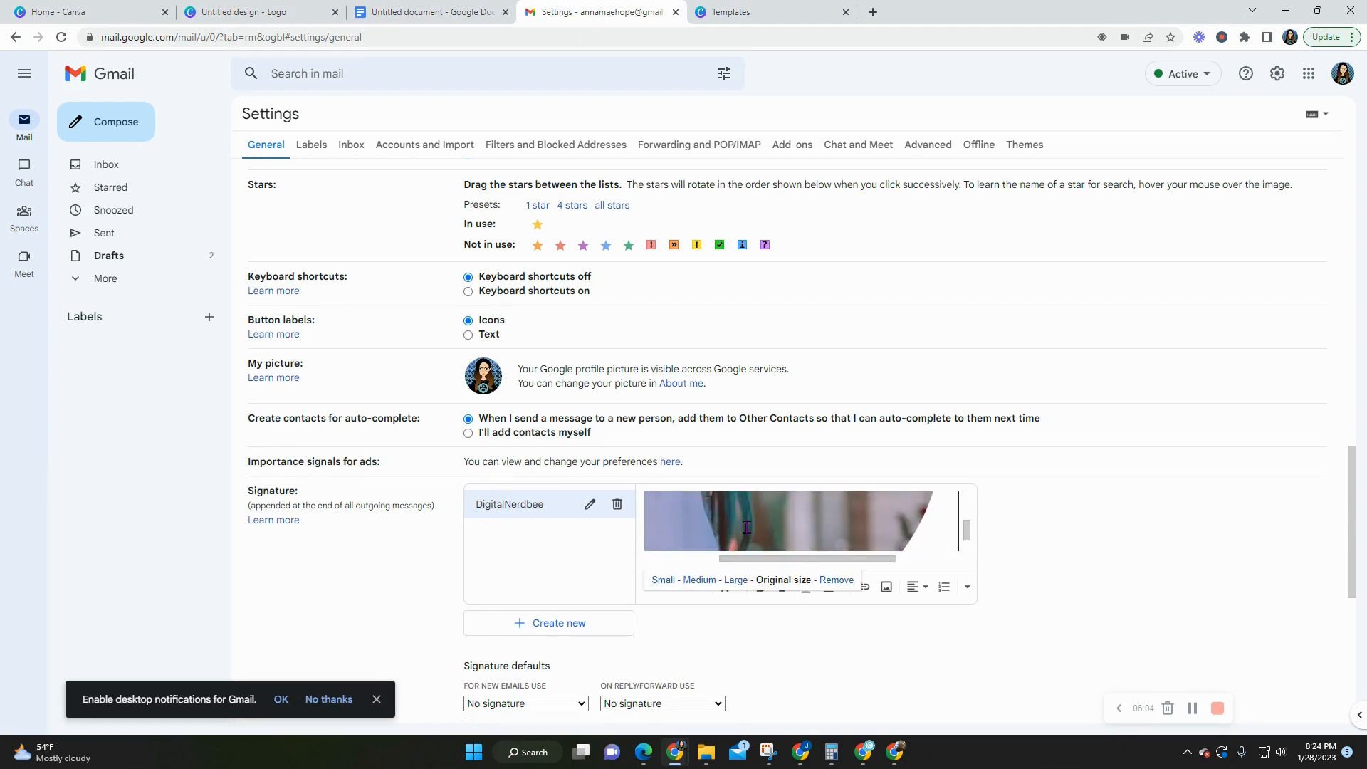
pyautogui.click(673, 582)
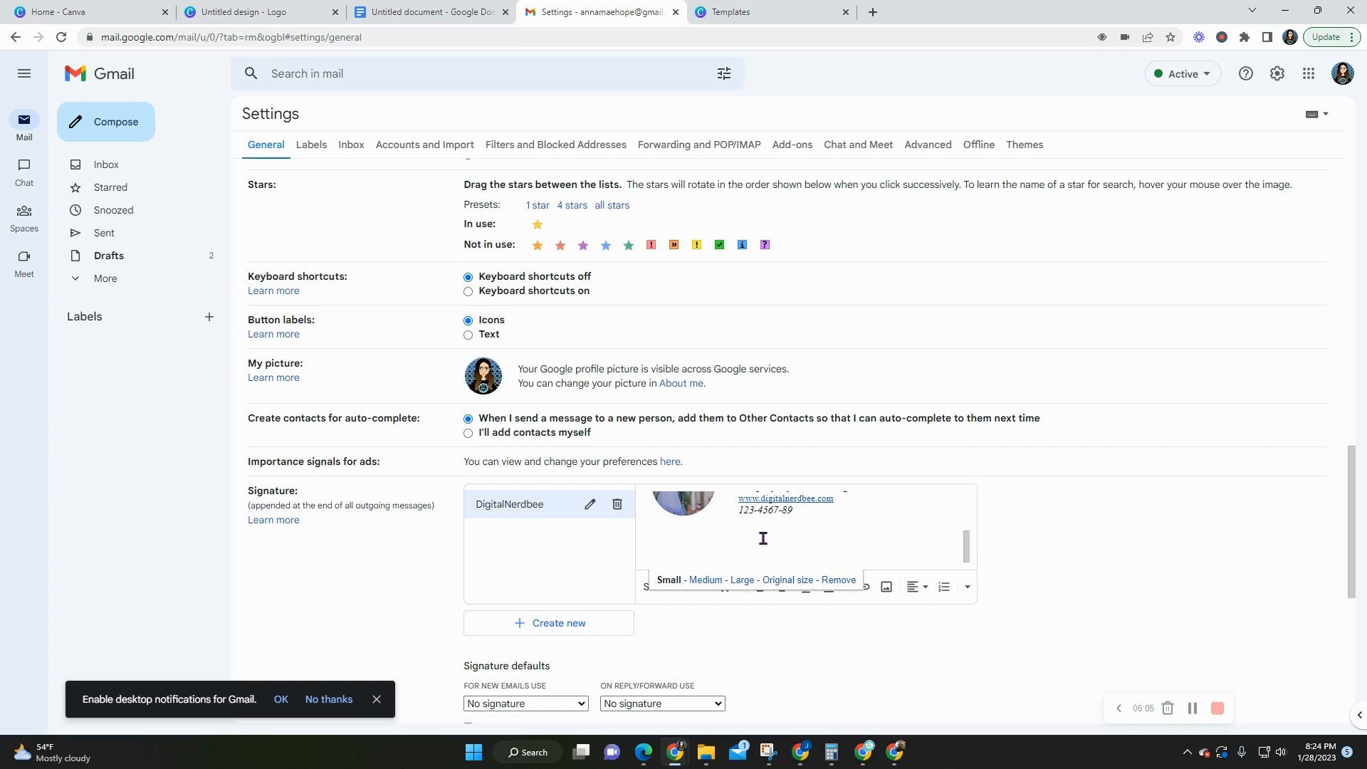
pyautogui.scroll(-2, 819, 539)
pyautogui.scroll(2, 785, 536)
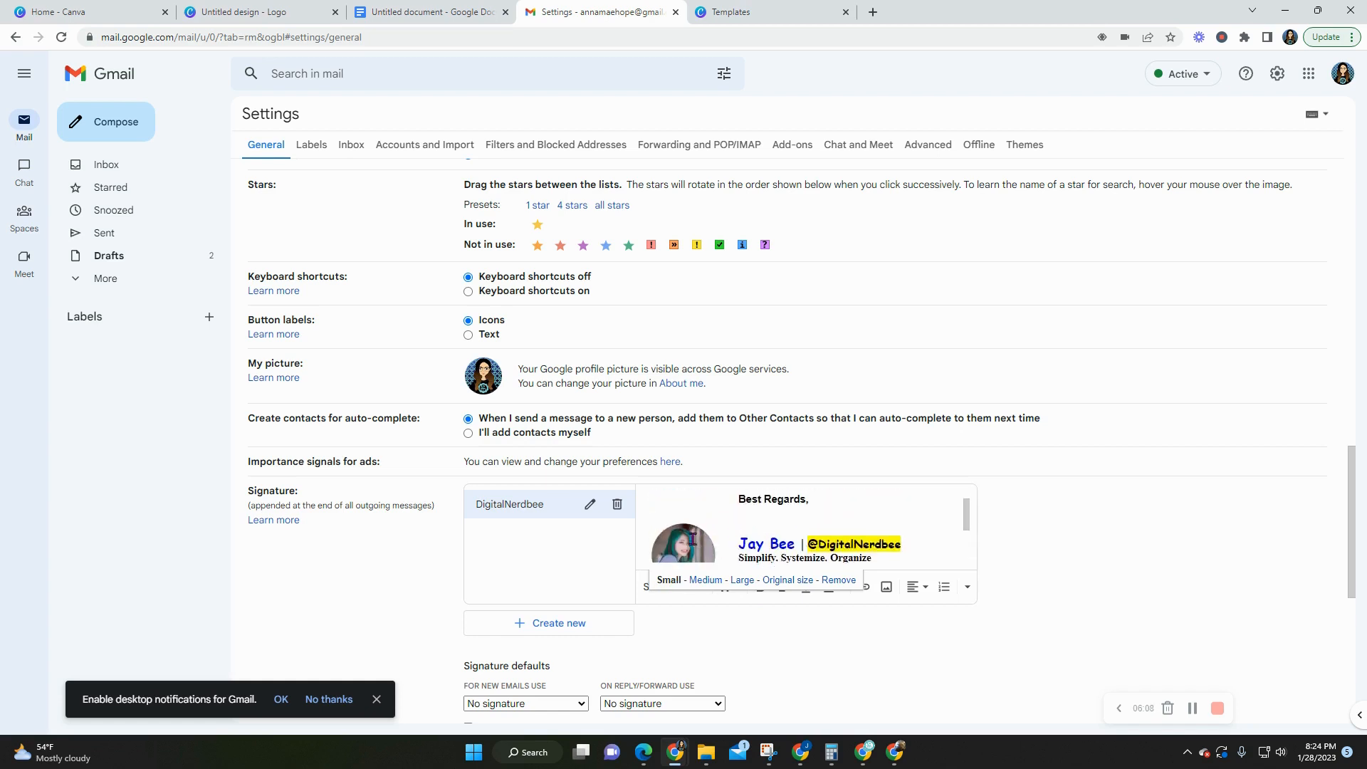
pyautogui.click(906, 546)
pyautogui.scroll(-2, 923, 548)
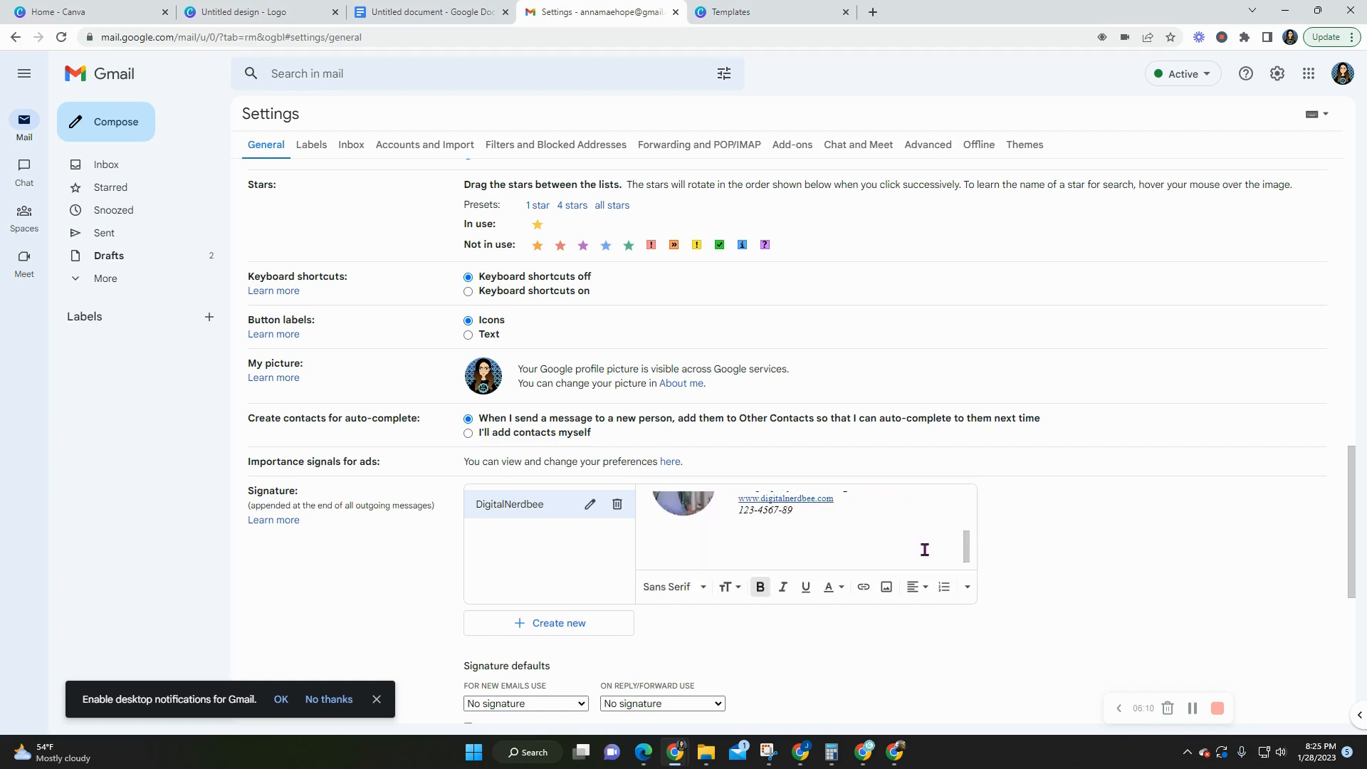
# - Move the "Best Regards," text from the contact details column into the empty cell above the photo in the signature
pyautogui.scroll(2, 848, 550)
pyautogui.scroll(-2, 840, 545)
pyautogui.scroll(3, 748, 530)
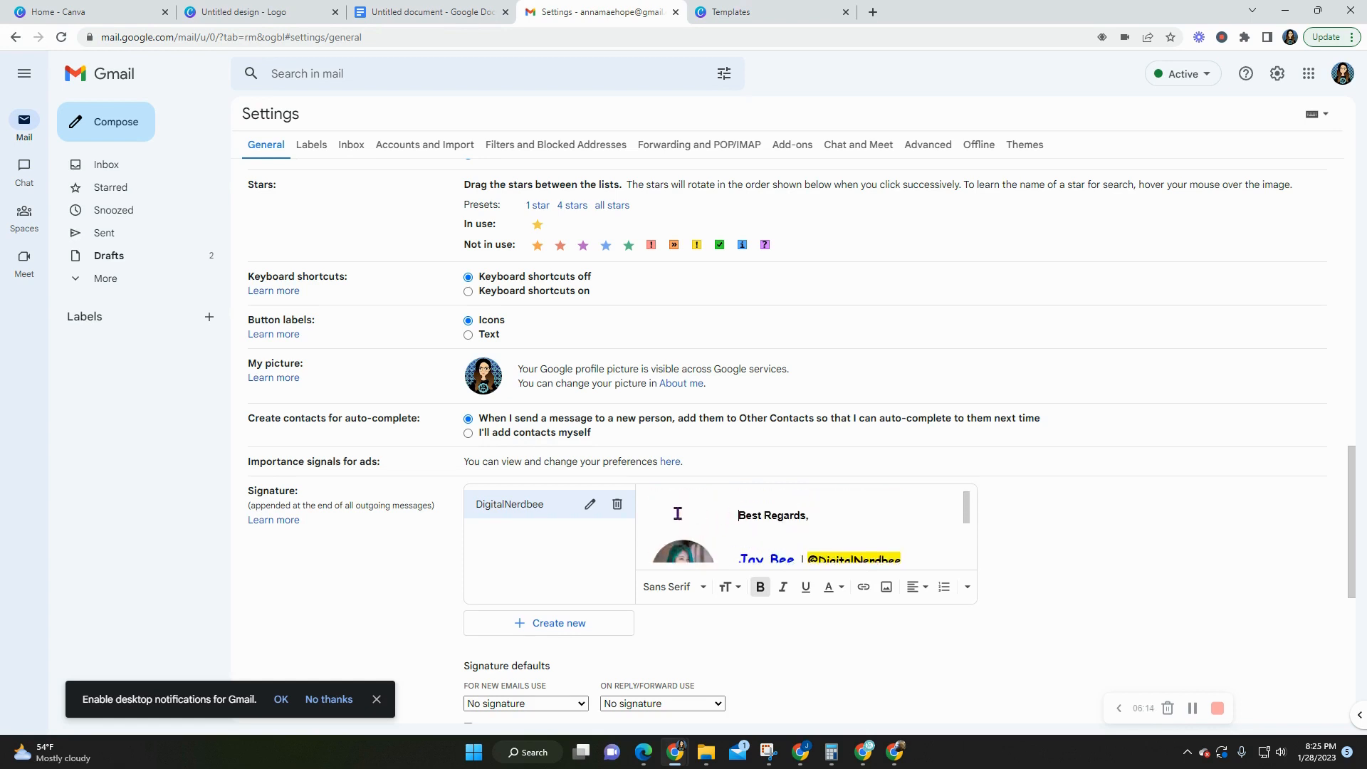
pyautogui.click(647, 513)
pyautogui.moveTo(811, 517)
pyautogui.mouseDown()
pyautogui.moveTo(730, 515)
pyautogui.moveTo(810, 514)
pyautogui.mouseUp()
pyautogui.hotkey('ctrl', 'c')
pyautogui.click(778, 514)
pyautogui.press('BackSpace')
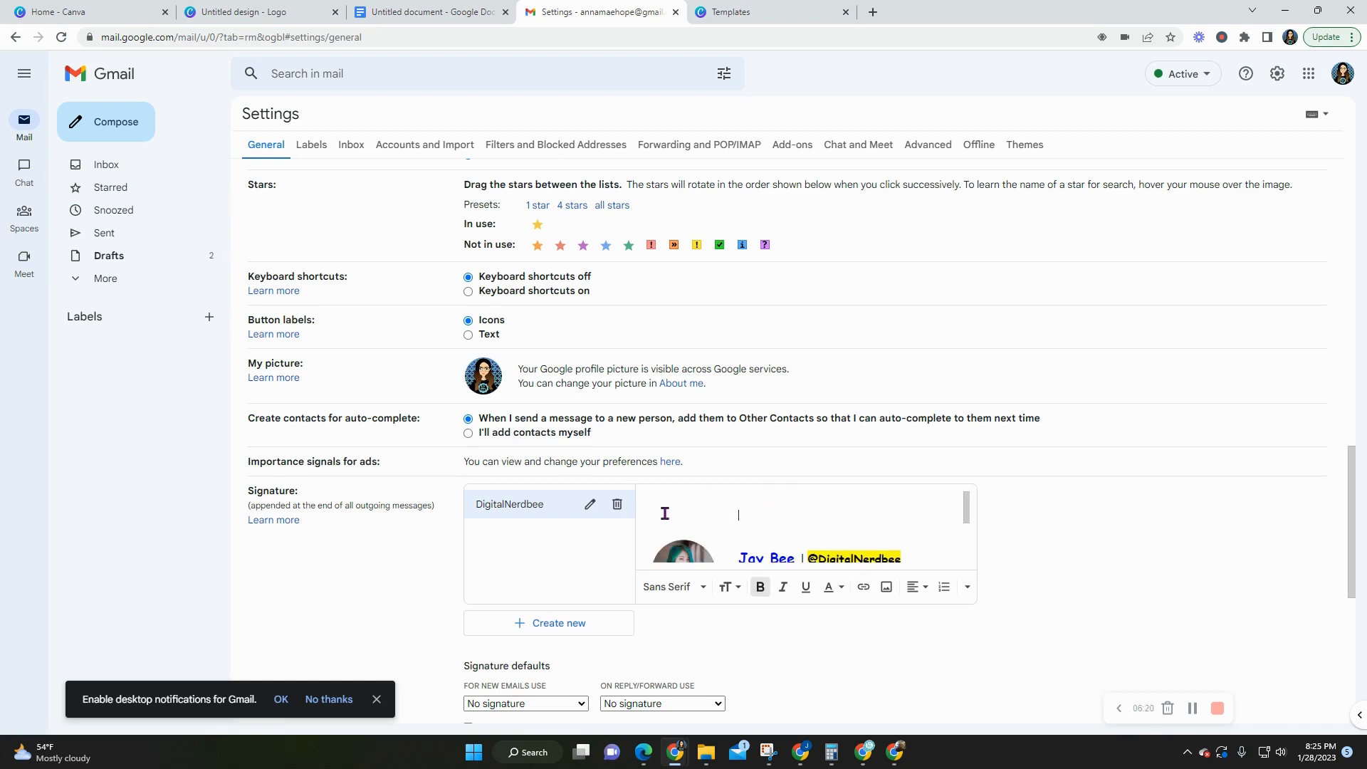
pyautogui.hotkey('ctrl', 'v')
# - Remove the bold formatting from "Best Regards," in the signature
pyautogui.moveTo(738, 519); pyautogui.dragTo(646, 517)
pyautogui.click(689, 513)
pyautogui.click(761, 587)
pyautogui.click(821, 527)
# - Copy the whole signature, from "Best Regards," through the phone line, and paste it into the body of a new email message
pyautogui.scroll(-2, 824, 525)
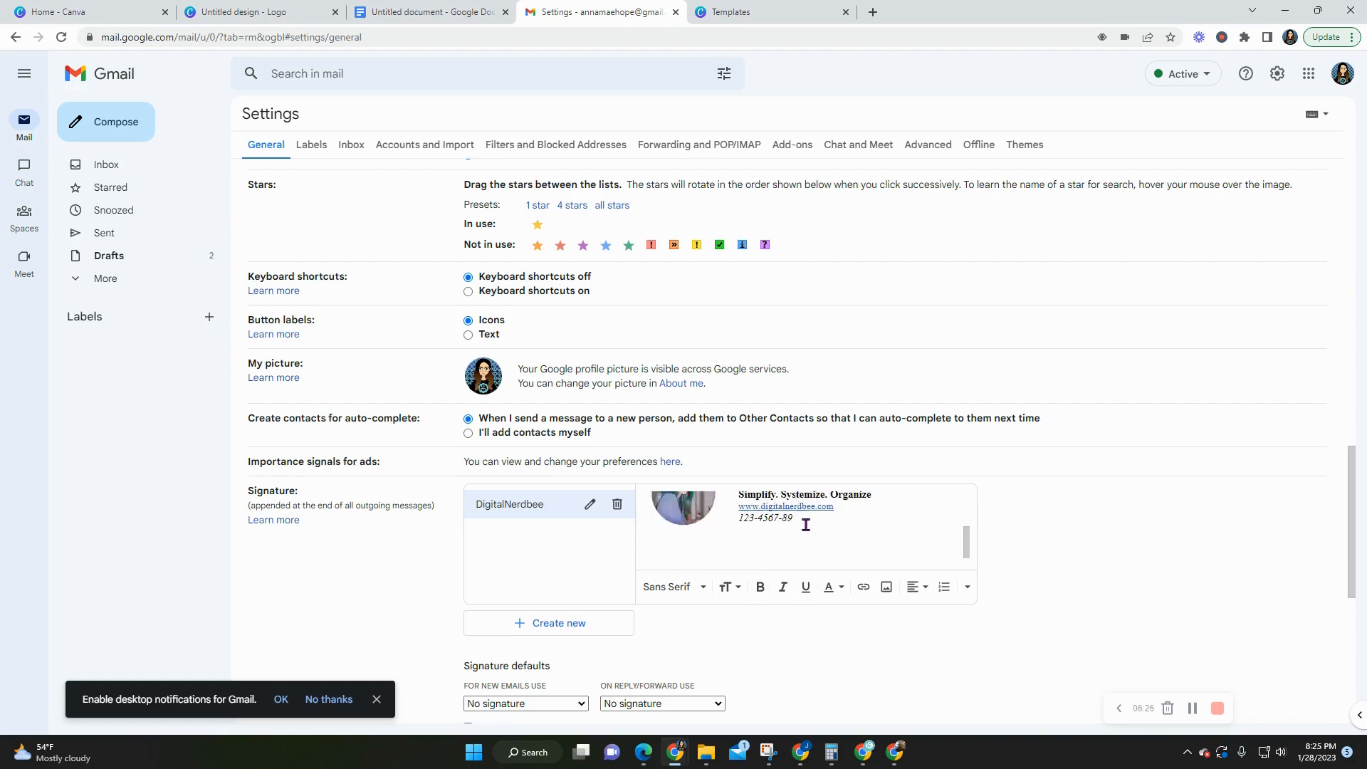
pyautogui.scroll(2, 763, 540)
pyautogui.scroll(-2, 761, 537)
pyautogui.scroll(2, 761, 537)
pyautogui.scroll(-1, 704, 540)
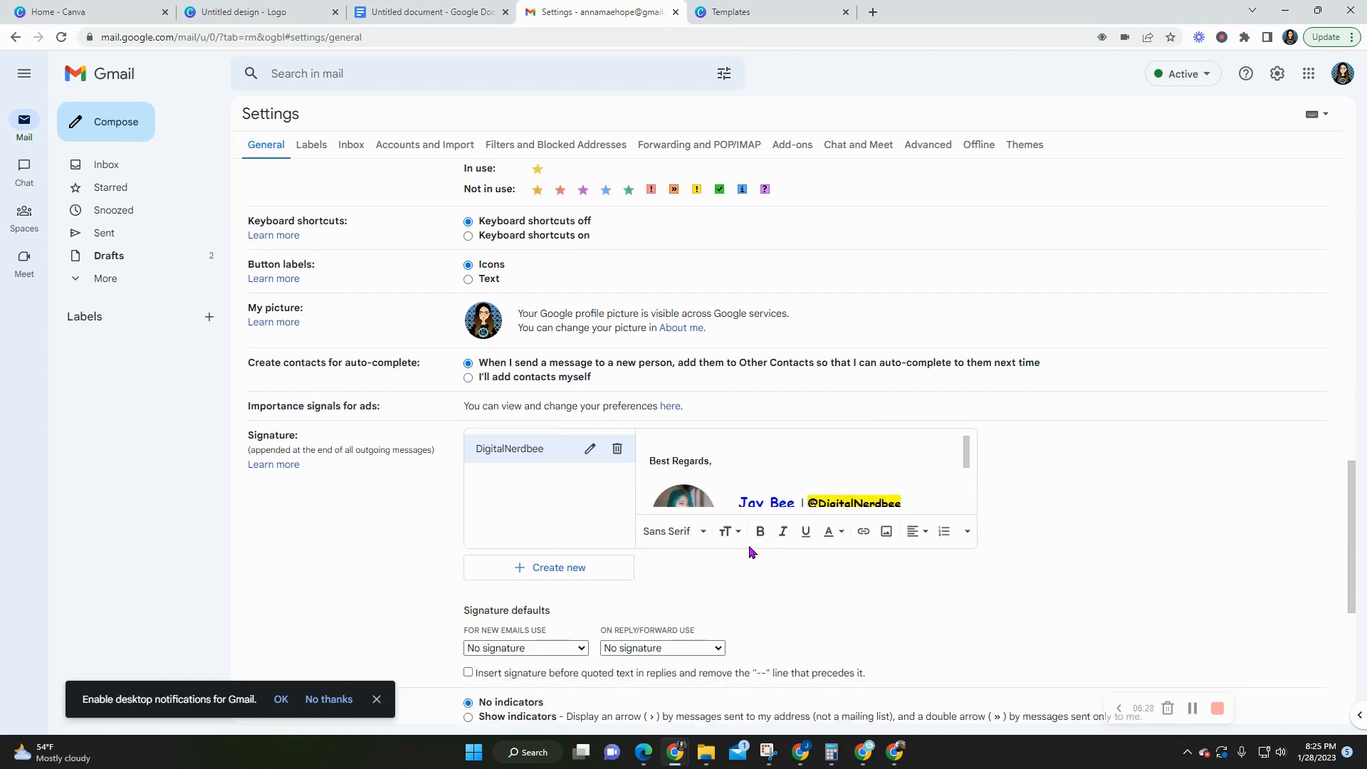
pyautogui.scroll(-2, 707, 435)
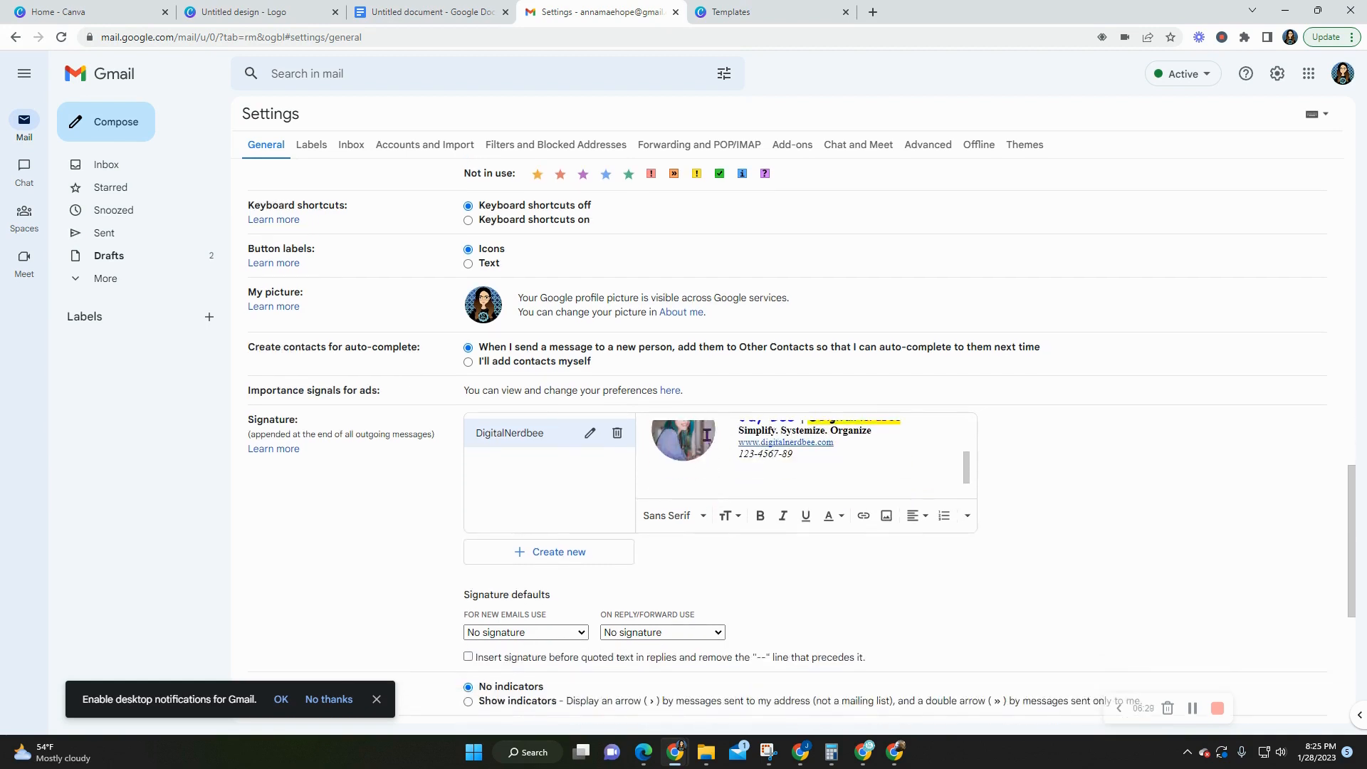
pyautogui.click(870, 468)
pyautogui.moveTo(861, 456); pyautogui.dragTo(645, 431)
pyautogui.hotkey('ctrl', 'c')
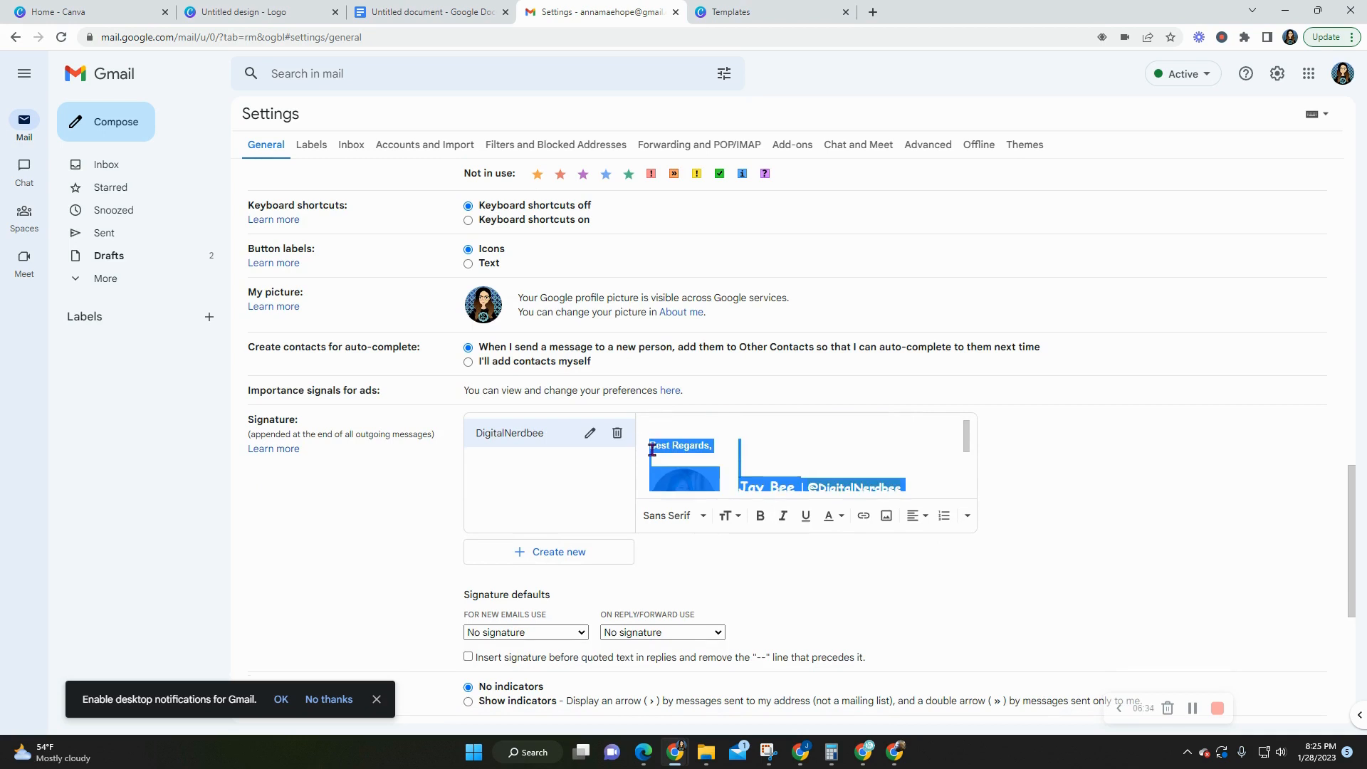
pyautogui.click(108, 126)
pyautogui.click(959, 412)
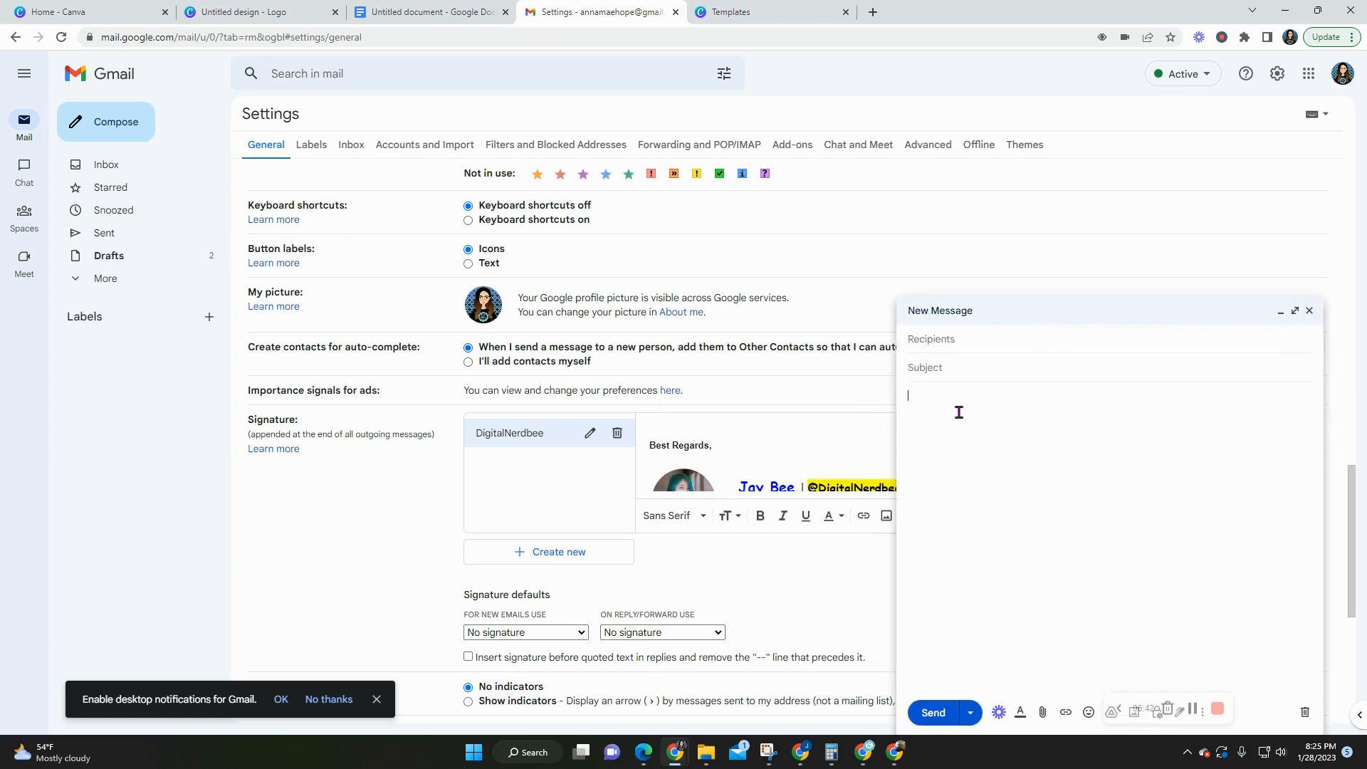
pyautogui.hotkey('ctrl', 'v')
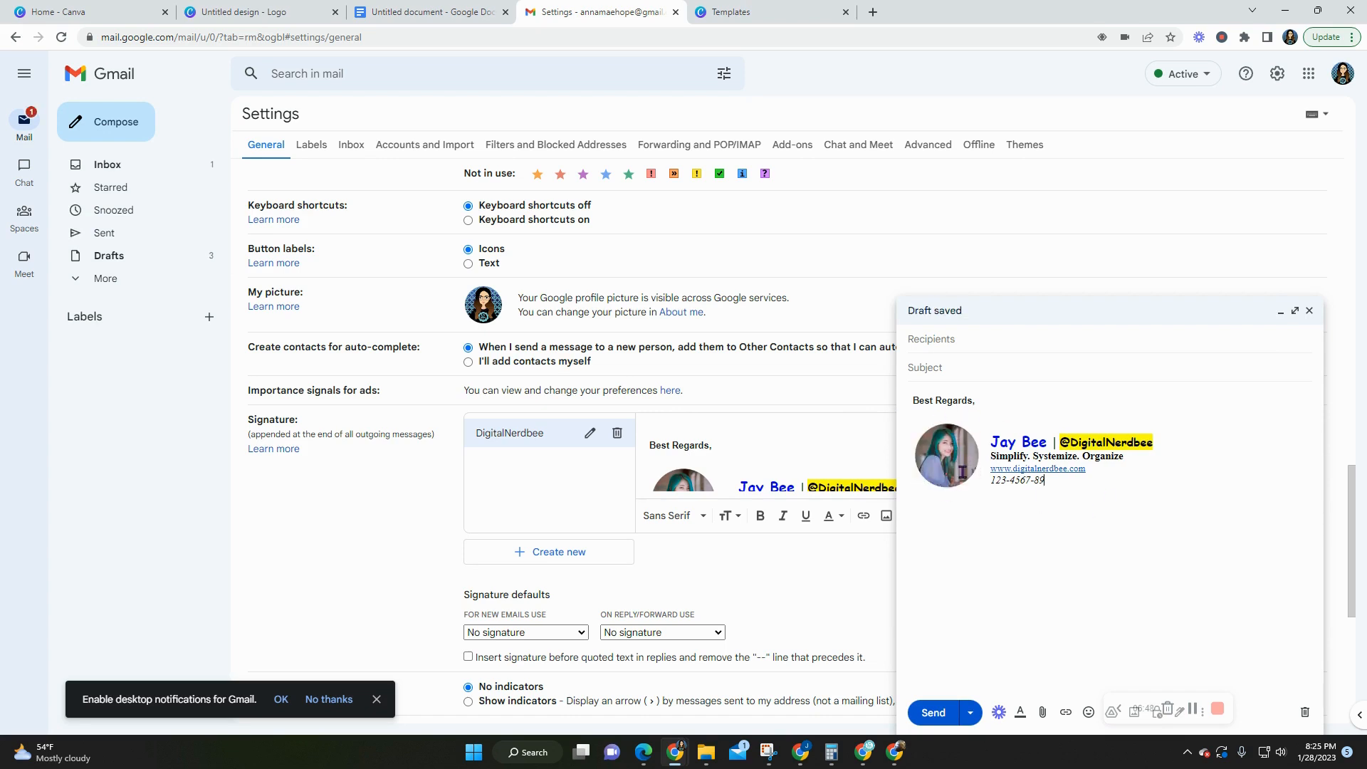
# - Enlarge the circular photo slightly in the new message's pasted signature
pyautogui.click(962, 471)
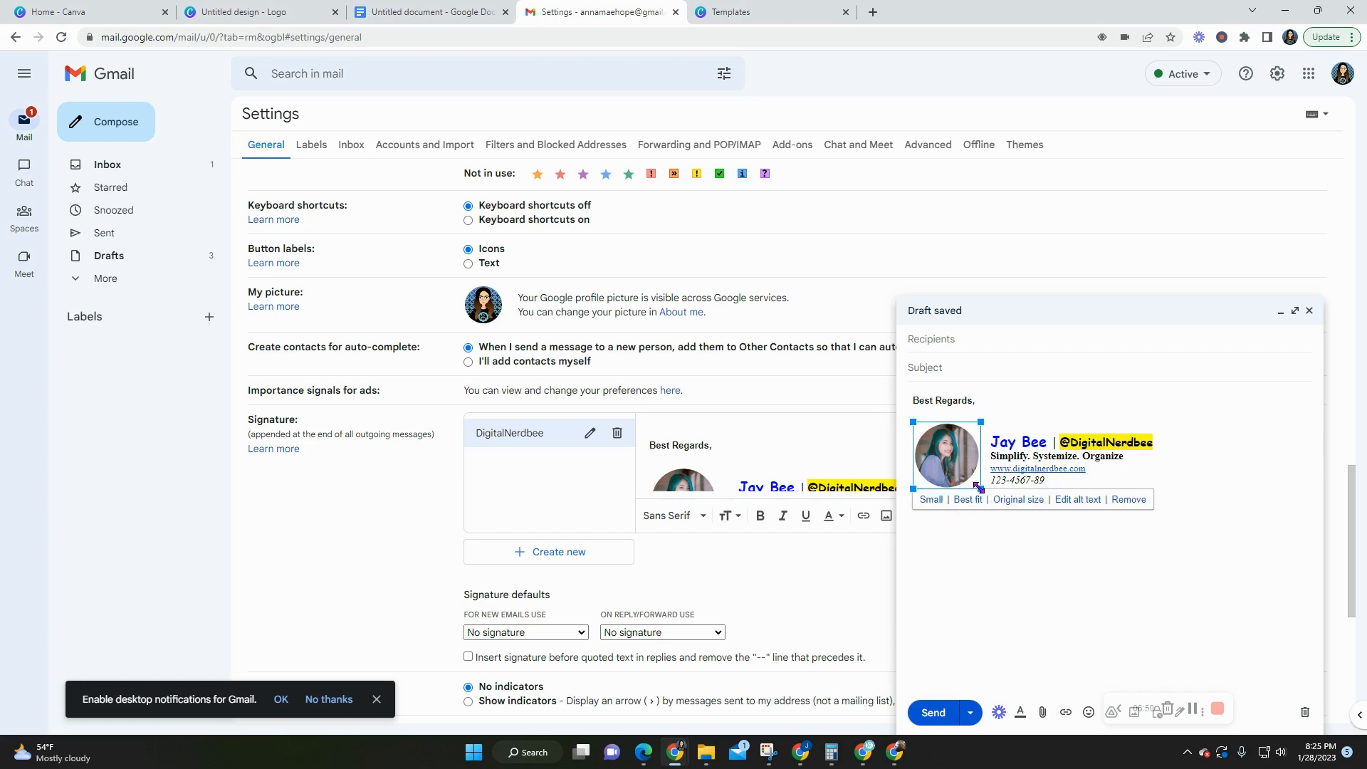
pyautogui.moveTo(979, 488); pyautogui.dragTo(1004, 507)
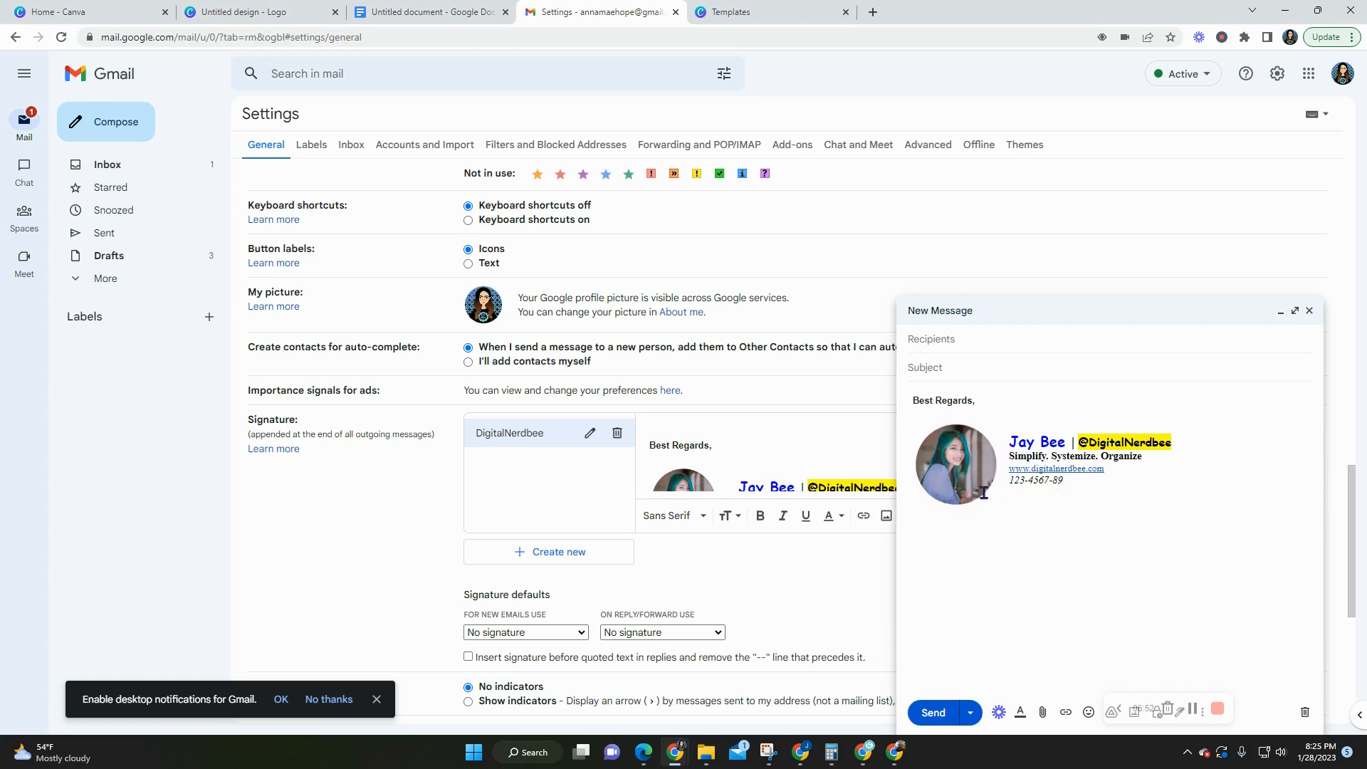
pyautogui.click(984, 493)
pyautogui.moveTo(1000, 506); pyautogui.dragTo(1004, 510)
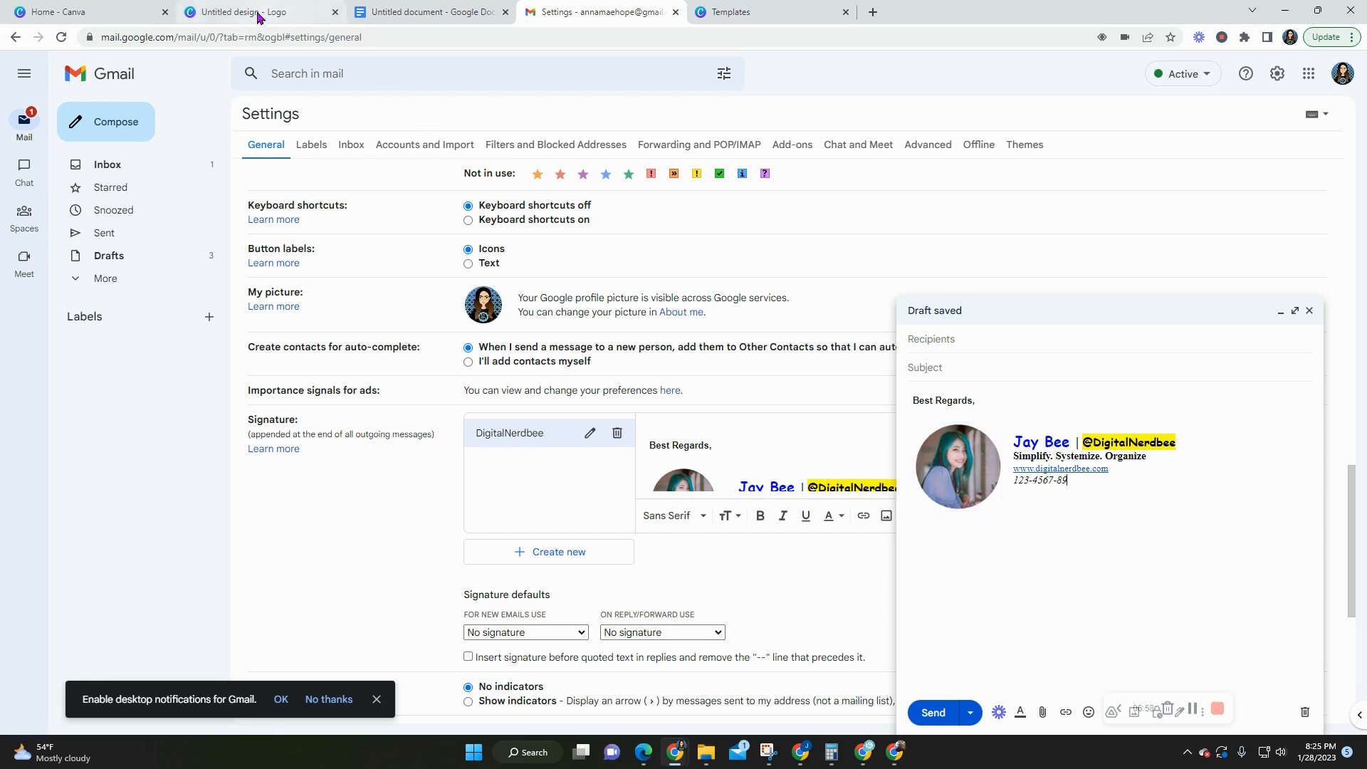
# - Switch back to the Canva logo design, search the elements for "youtube" and show all matching graphics
pyautogui.click(194, 23)
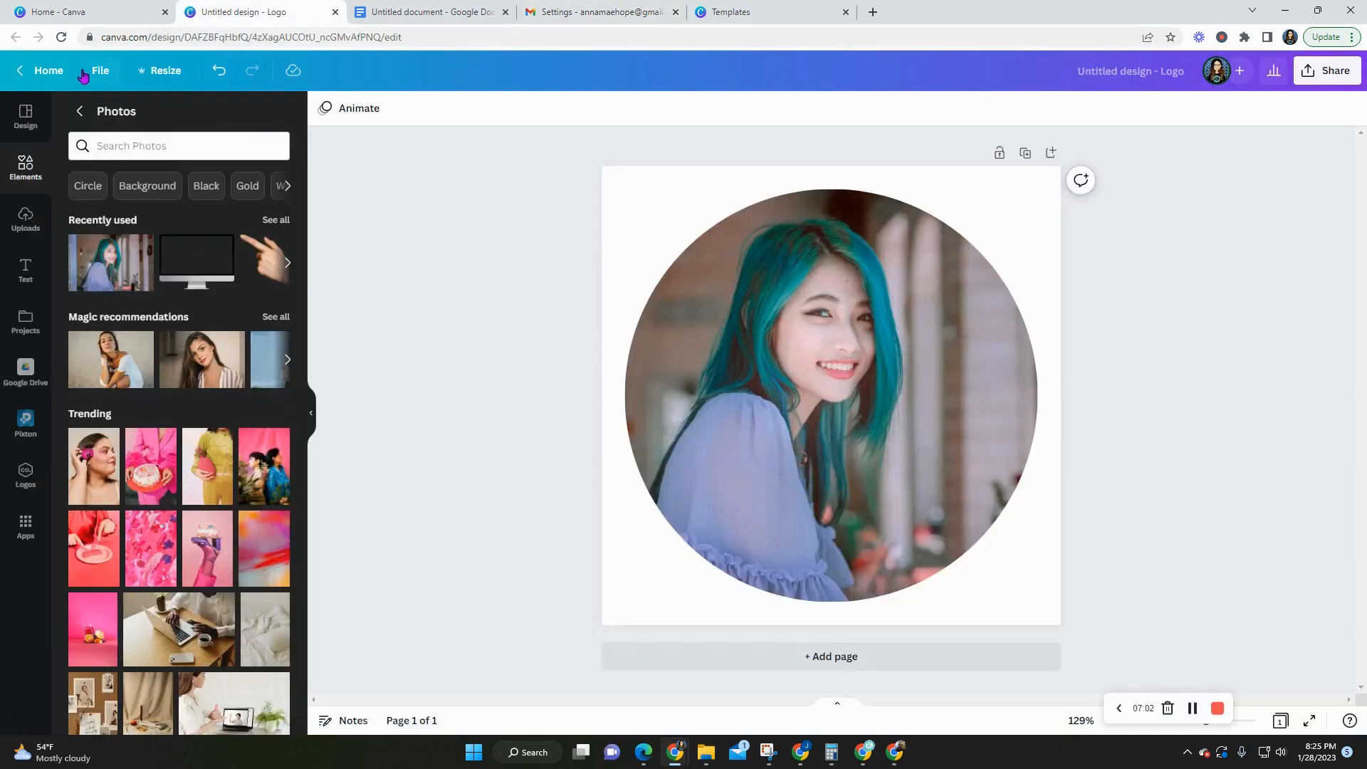
pyautogui.scroll(-2, 270, 338)
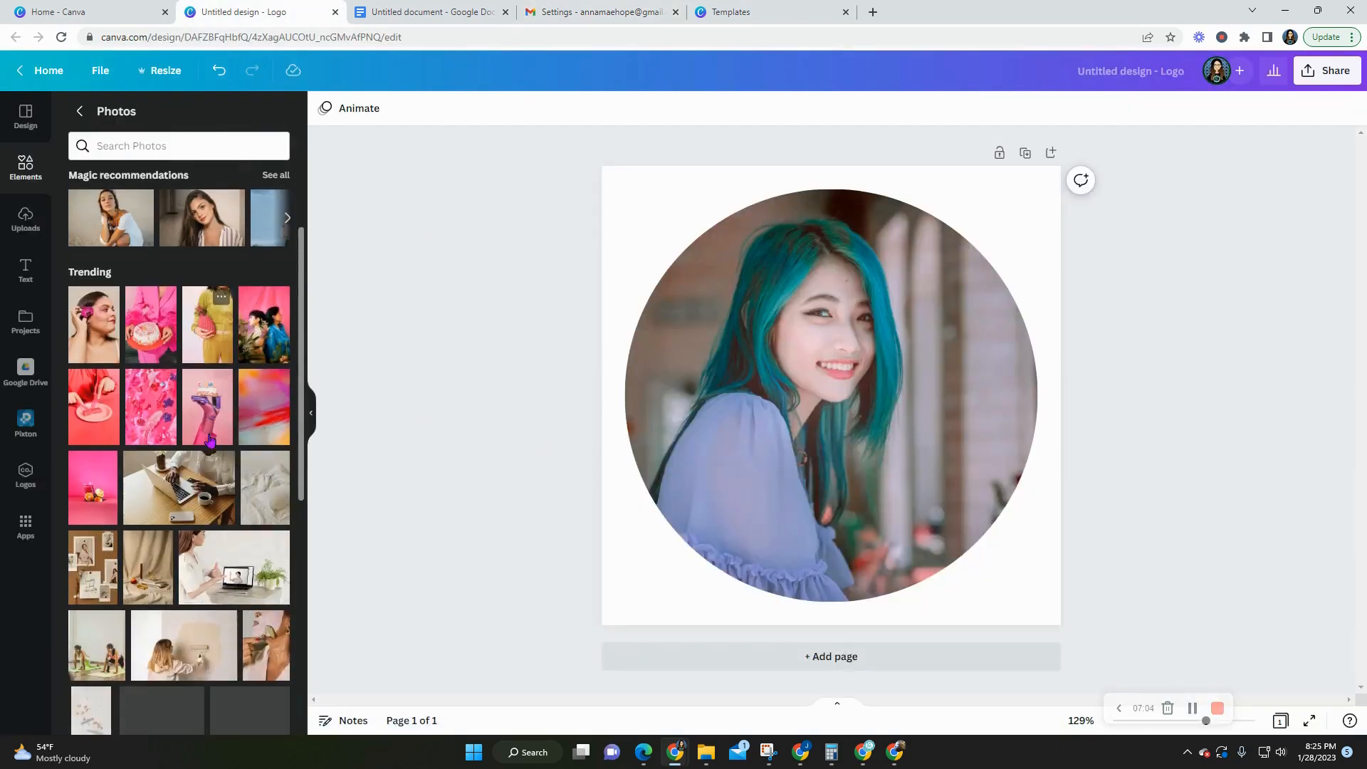
pyautogui.scroll(2, 204, 430)
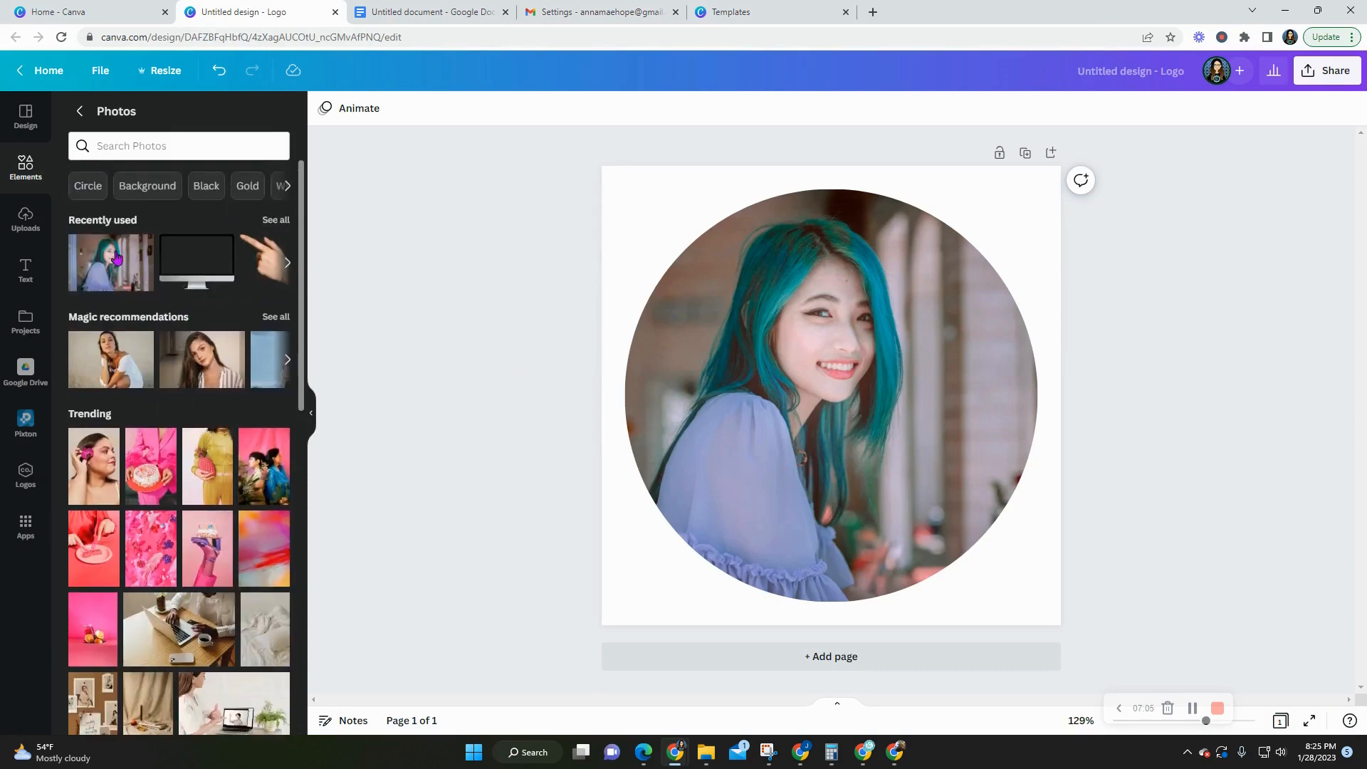
pyautogui.click(80, 111)
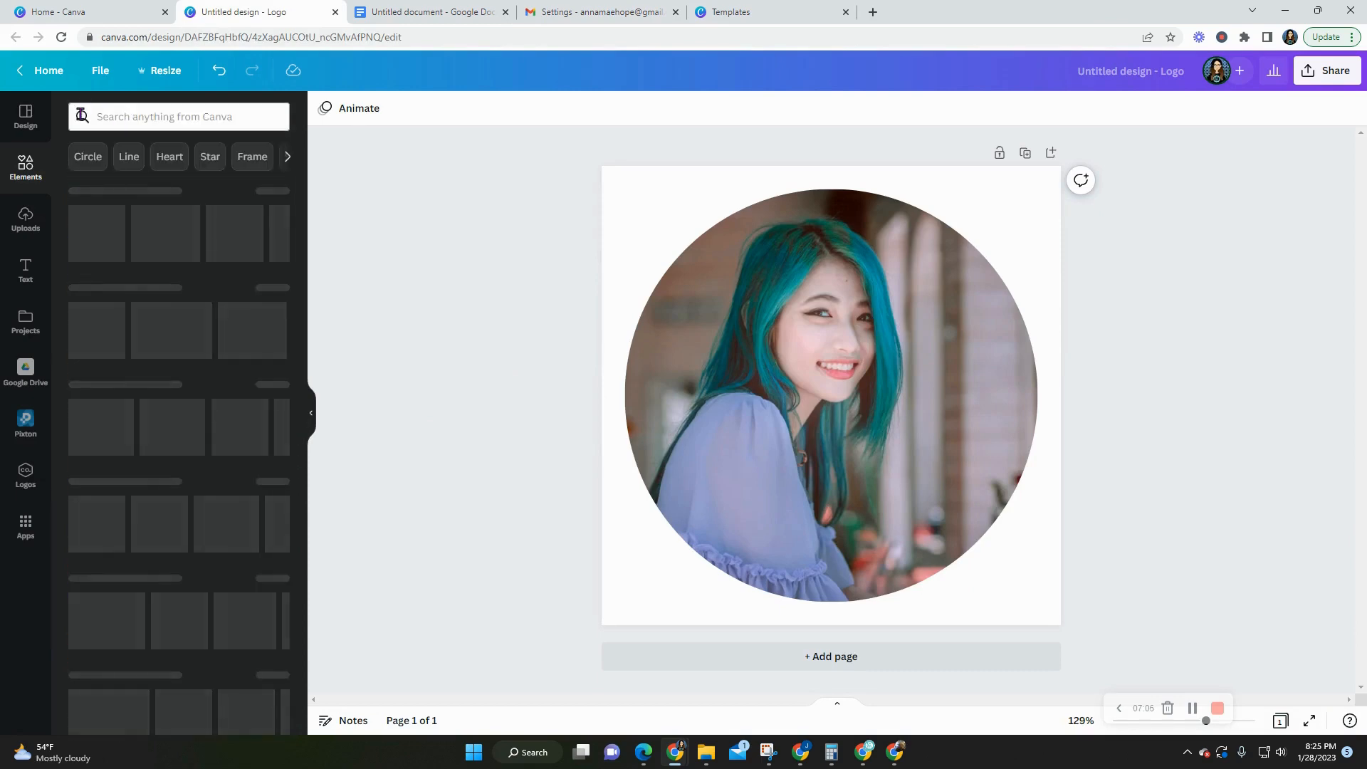
pyautogui.click(161, 116)
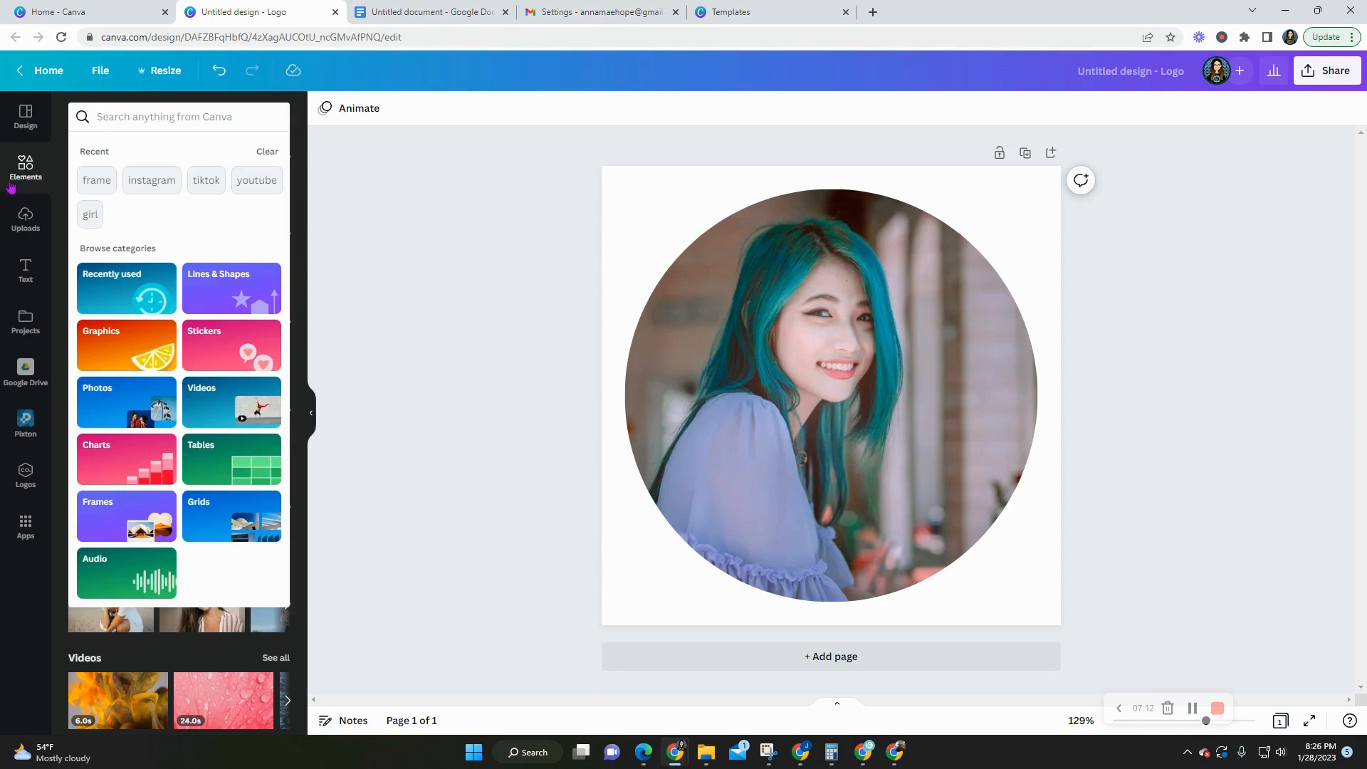
pyautogui.click(102, 116)
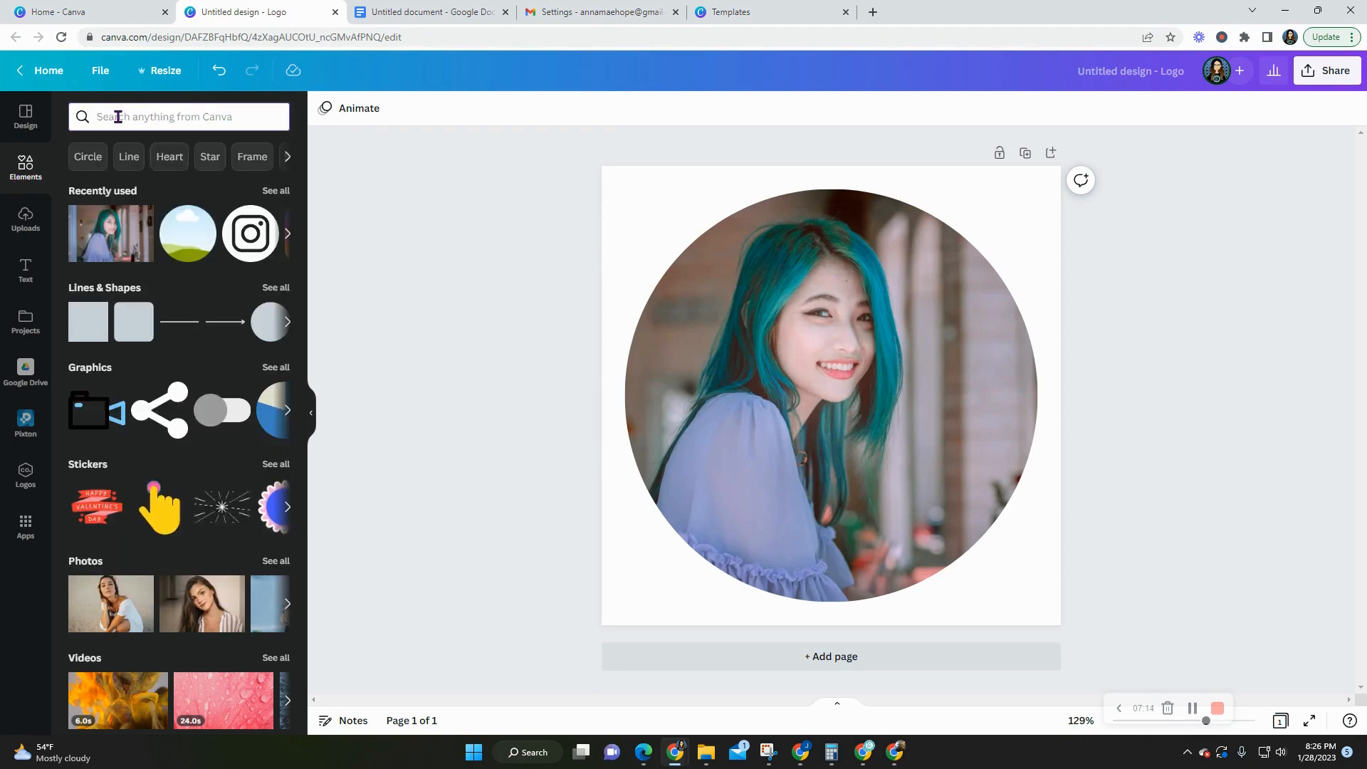
pyautogui.write('youtube')
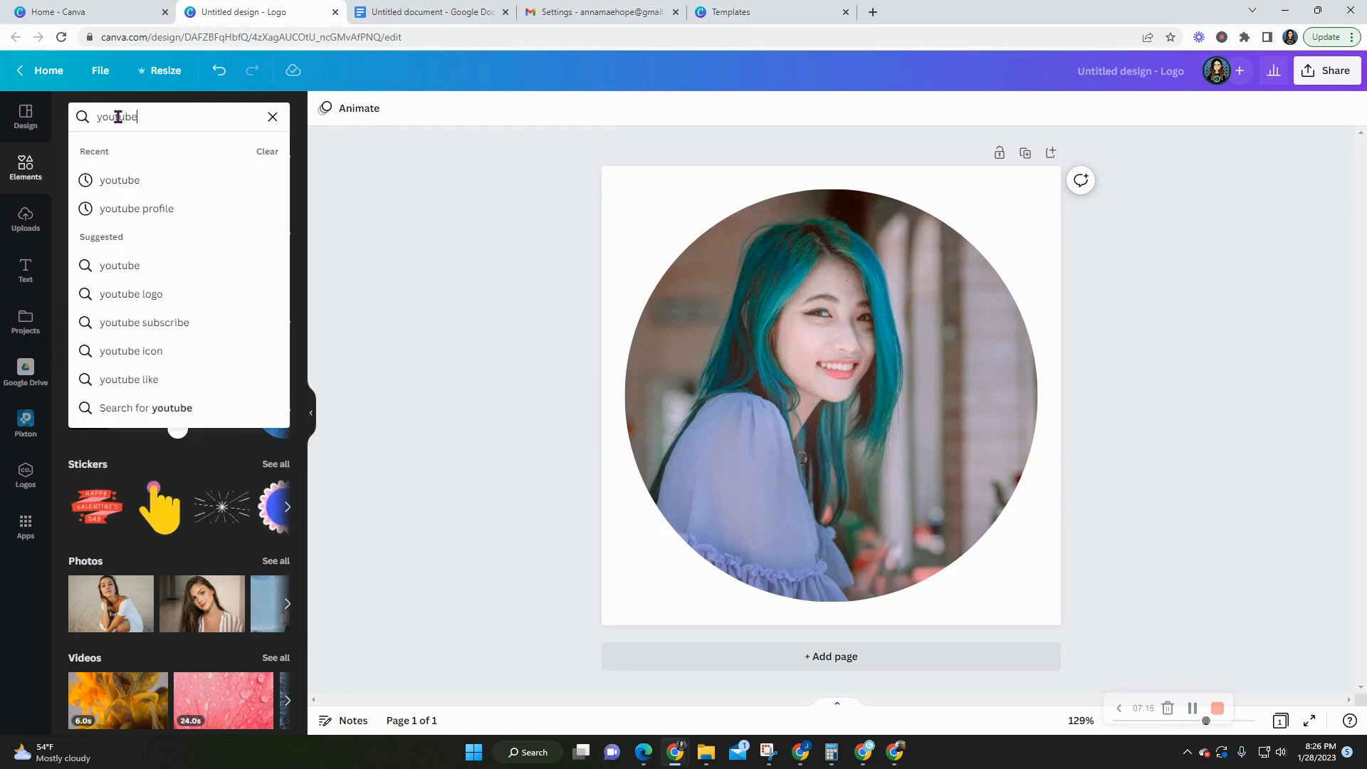
pyautogui.press('Return')
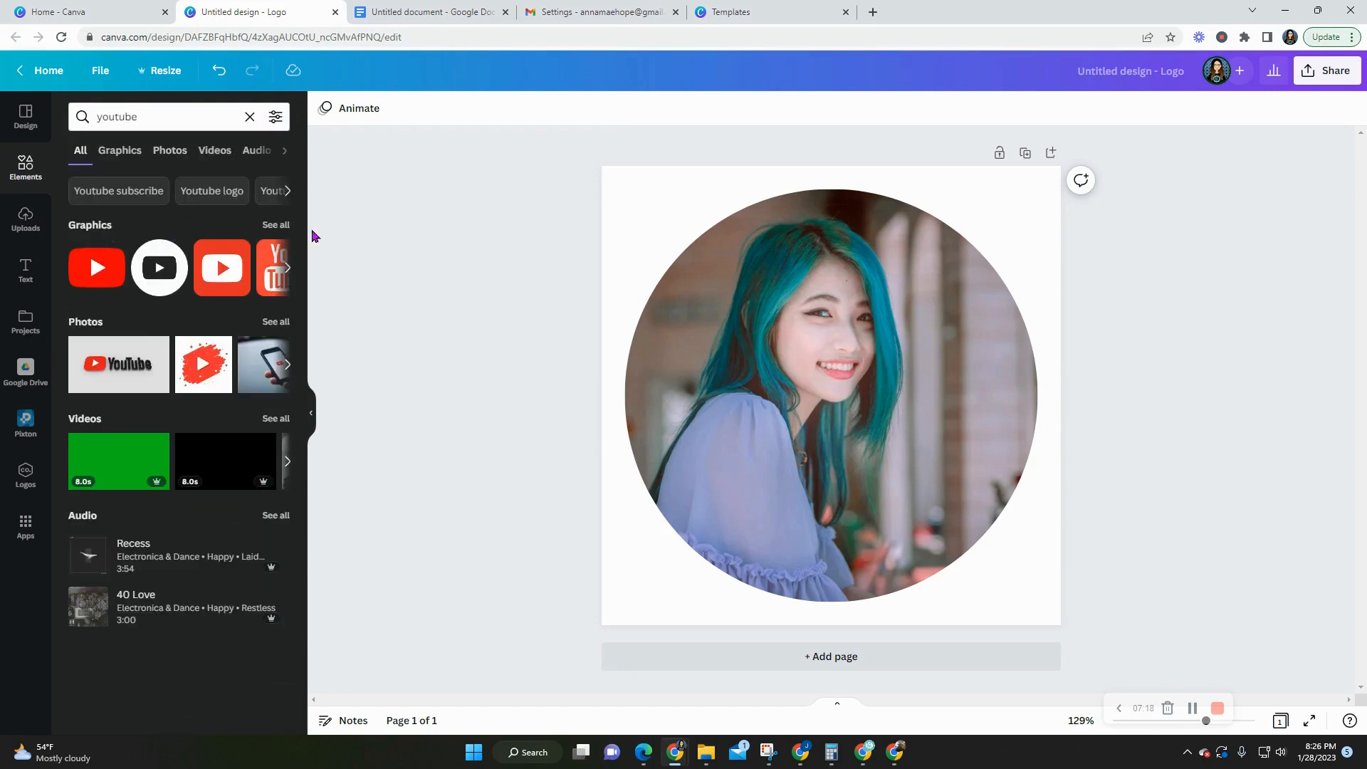
pyautogui.click(271, 227)
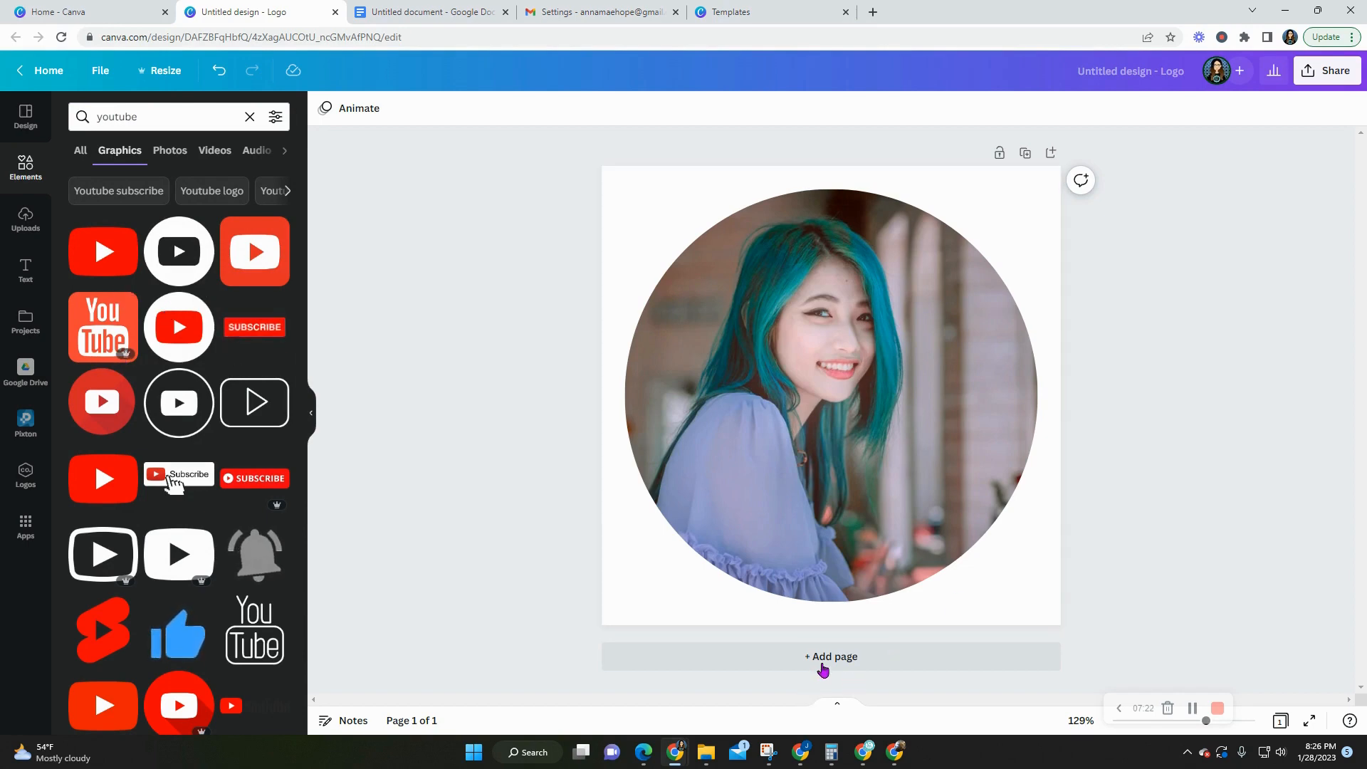
# - Add a second page and place the rounded-square red YouTube graphic on it, enlarged to fill most of the page
pyautogui.click(828, 657)
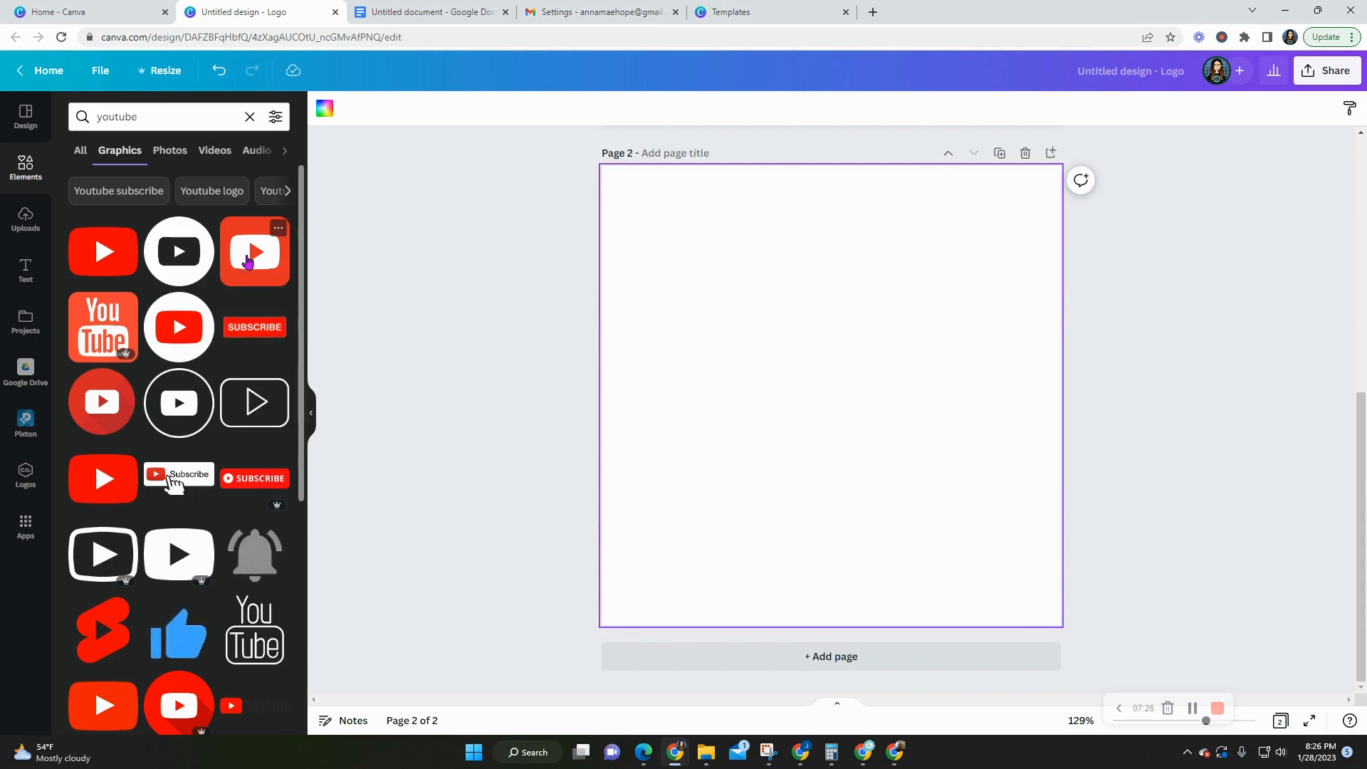
pyautogui.click(240, 252)
pyautogui.moveTo(738, 303); pyautogui.dragTo(621, 185)
pyautogui.moveTo(922, 487); pyautogui.dragTo(1039, 602)
pyautogui.click(375, 669)
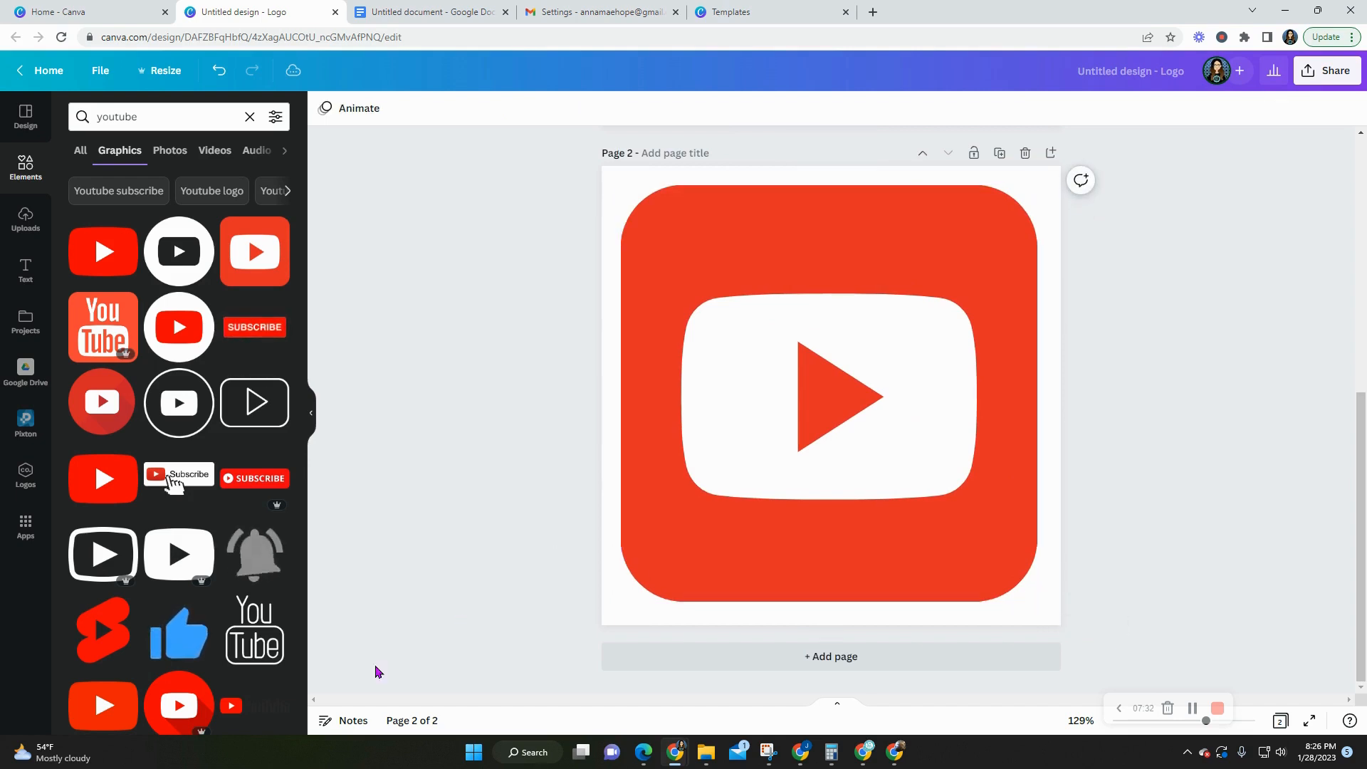
pyautogui.click(722, 262)
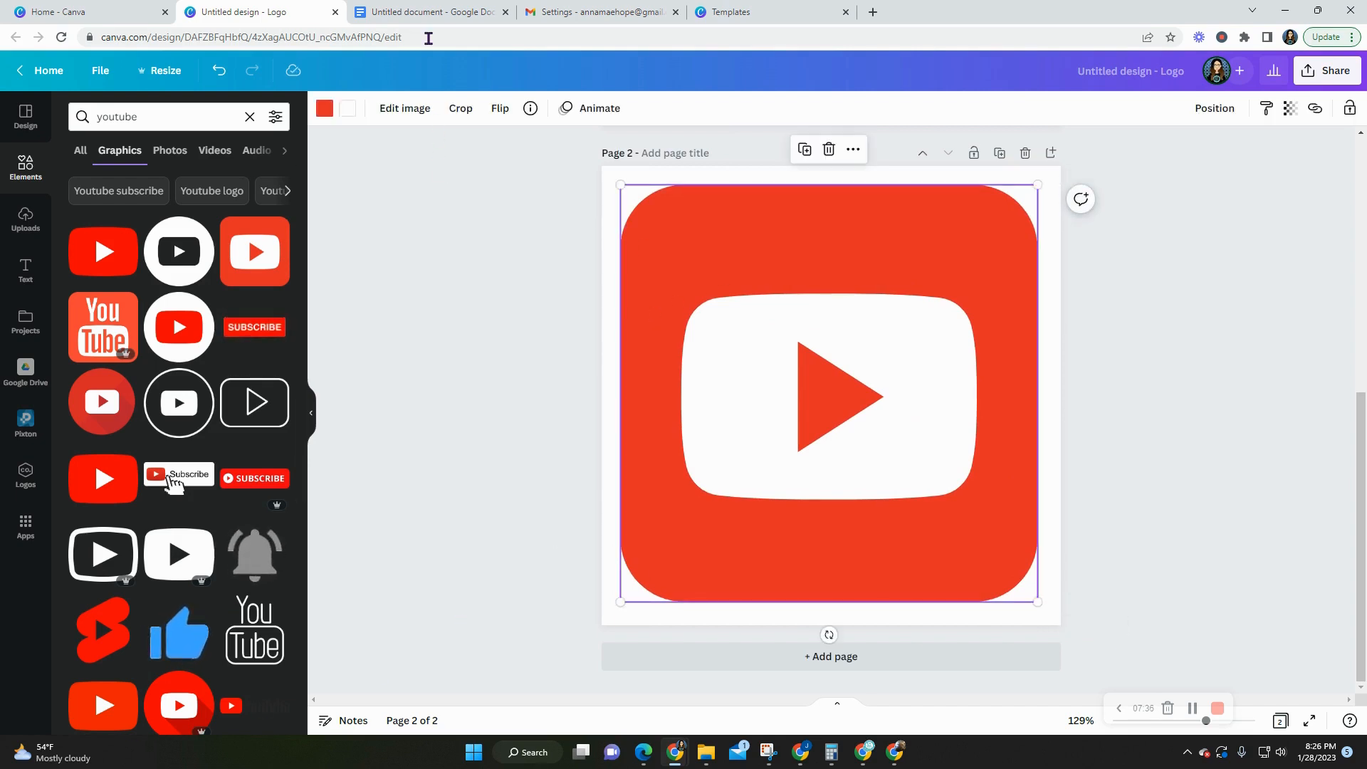
# - Check the signature's highlight colour in the Gmail message, return to the Canva logo design and recolour the YouTube graphic's red parts yellow
pyautogui.click(564, 12)
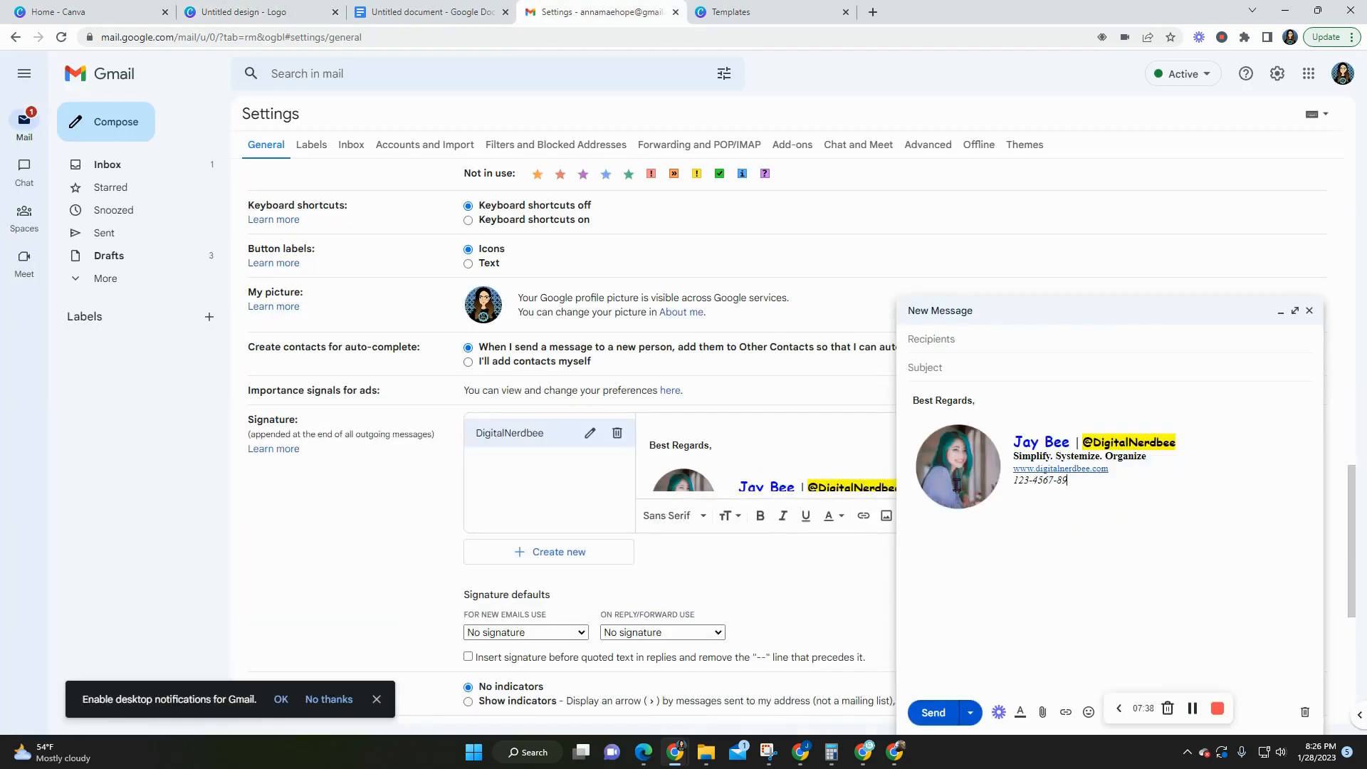
pyautogui.click(285, 13)
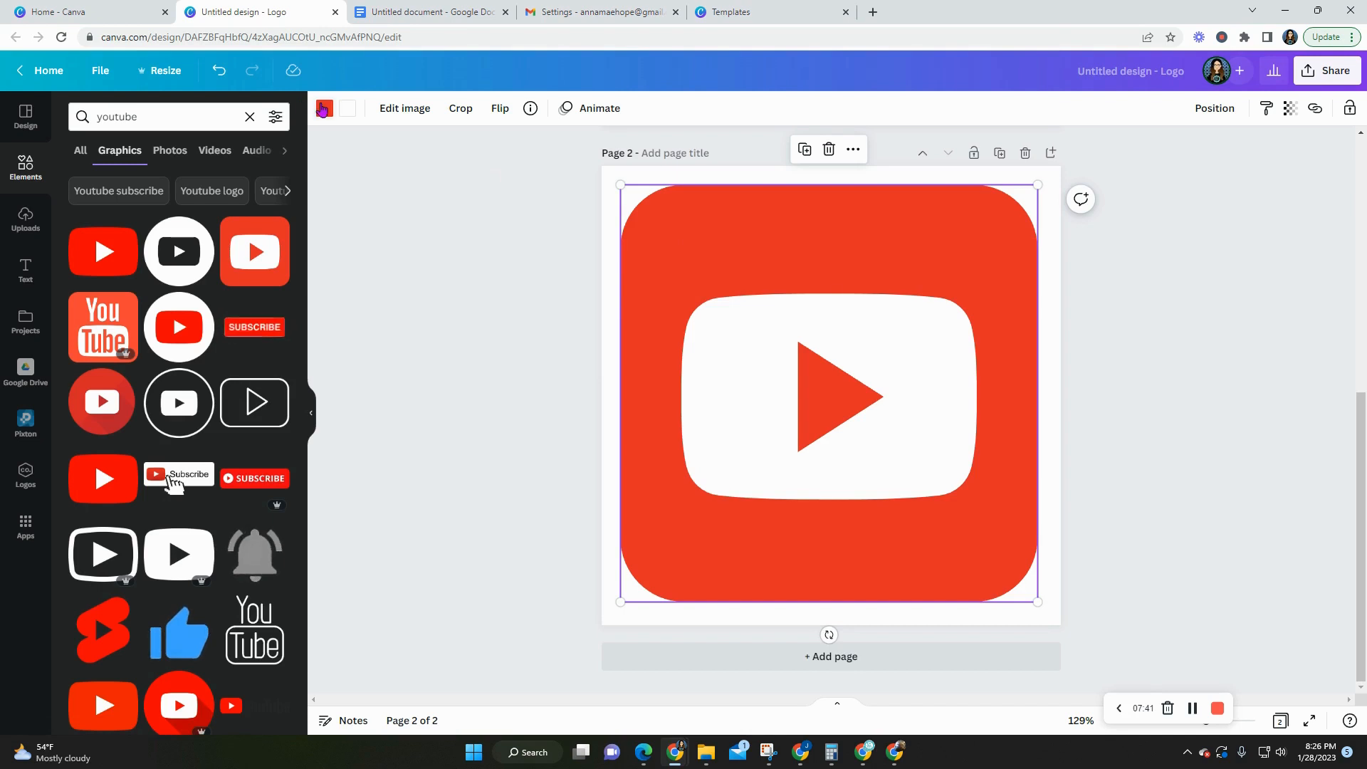
pyautogui.click(325, 108)
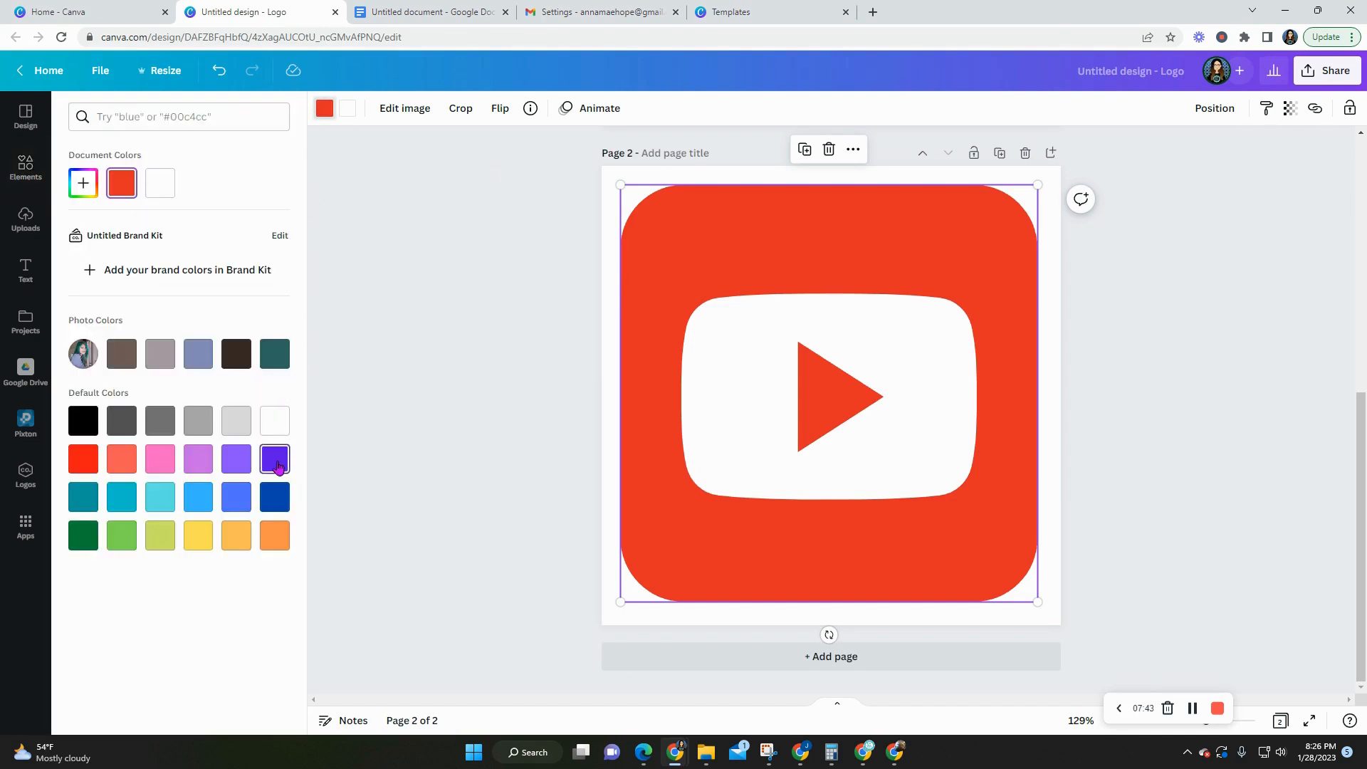
pyautogui.click(197, 535)
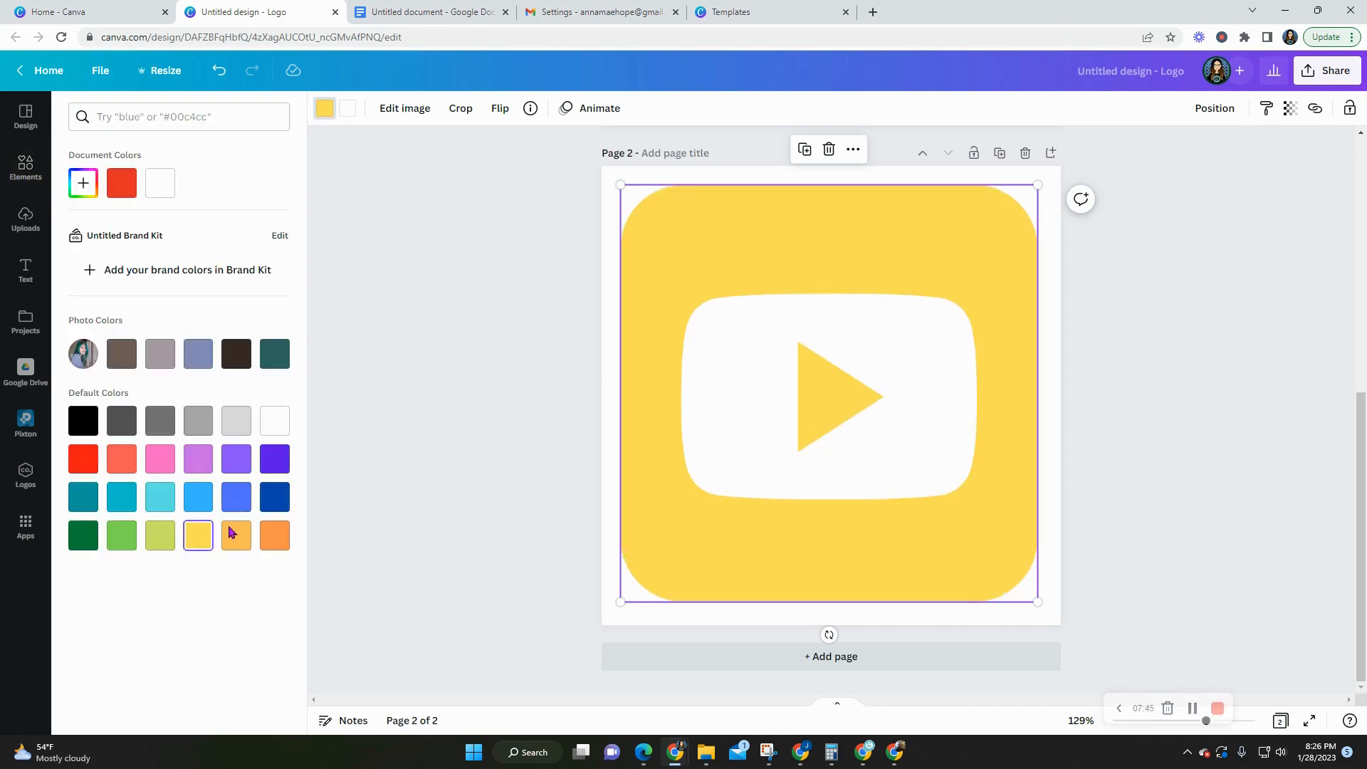
pyautogui.click(397, 374)
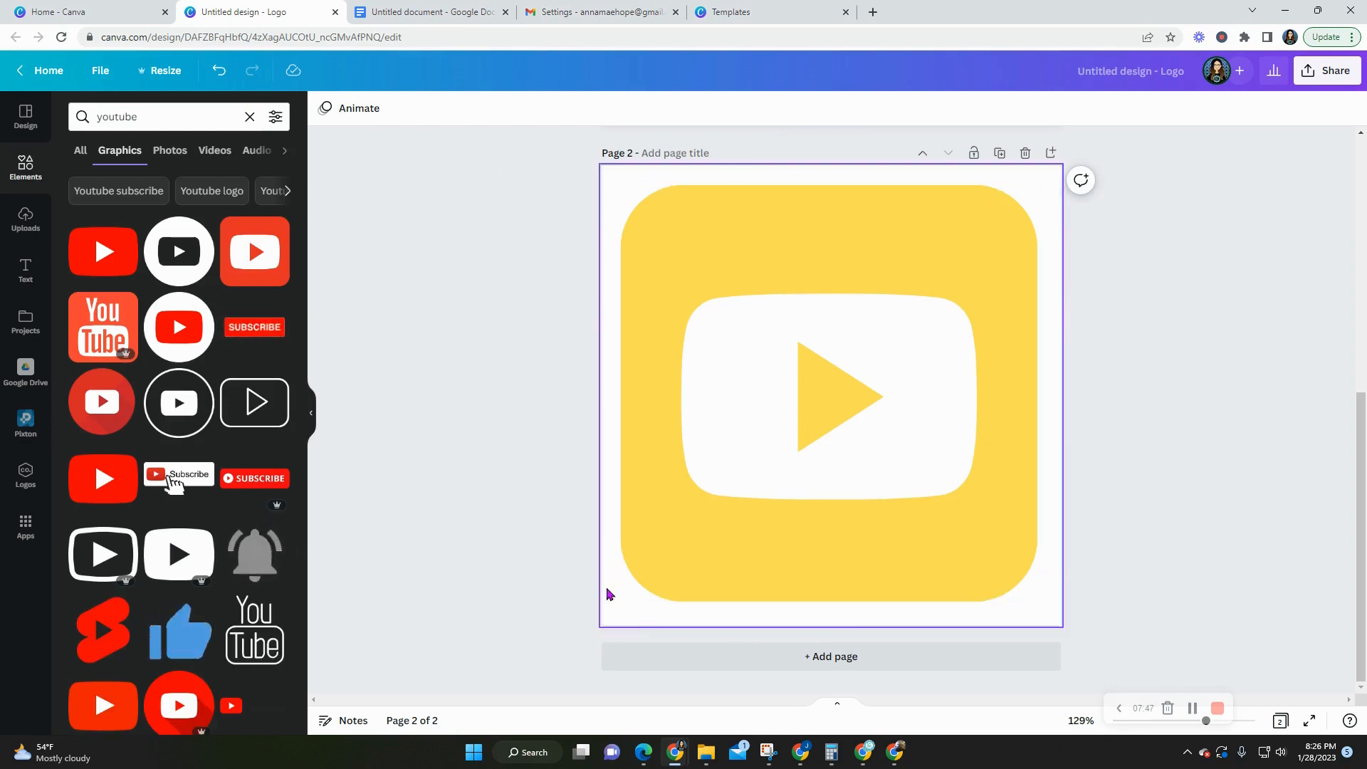
# - Add a third page to the design and search the graphics for "instagram"
pyautogui.click(732, 669)
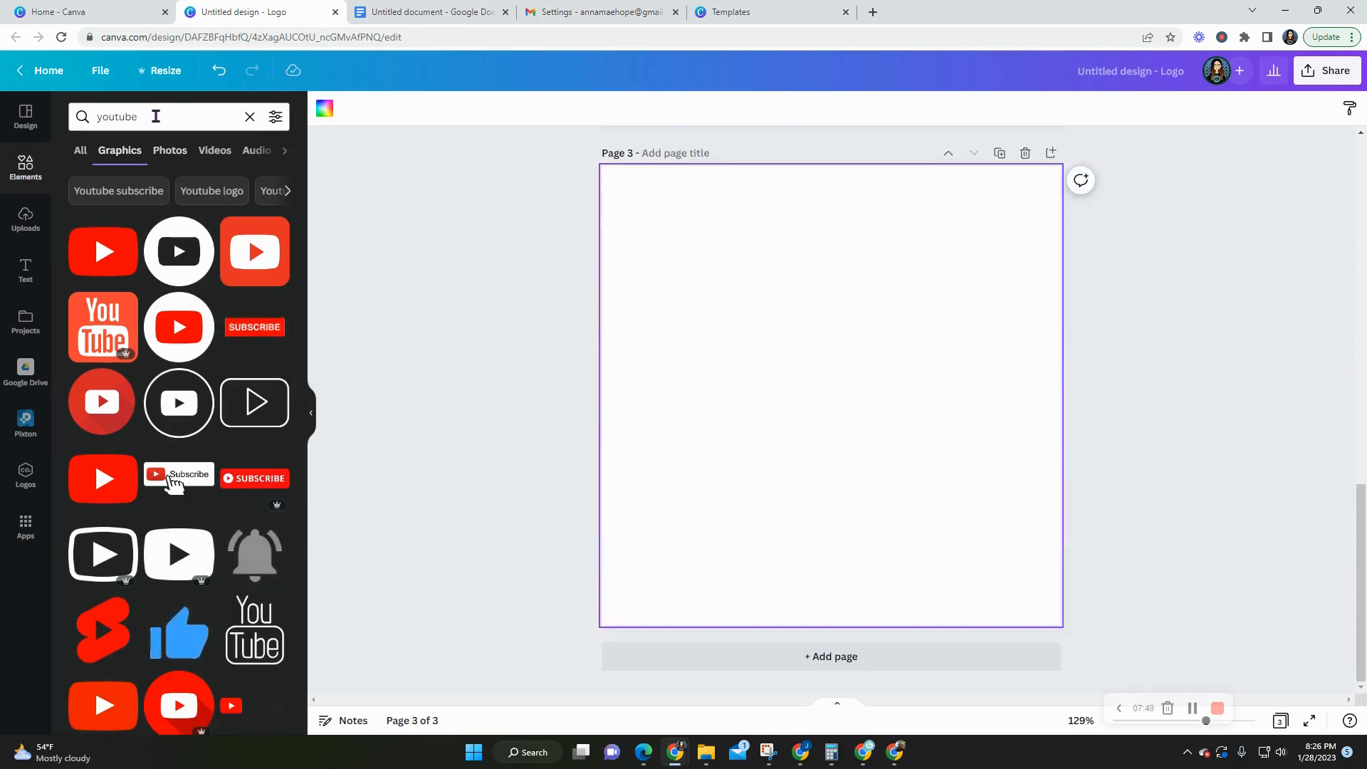
pyautogui.moveTo(155, 117); pyautogui.dragTo(26, 112)
pyautogui.write('ubstag')
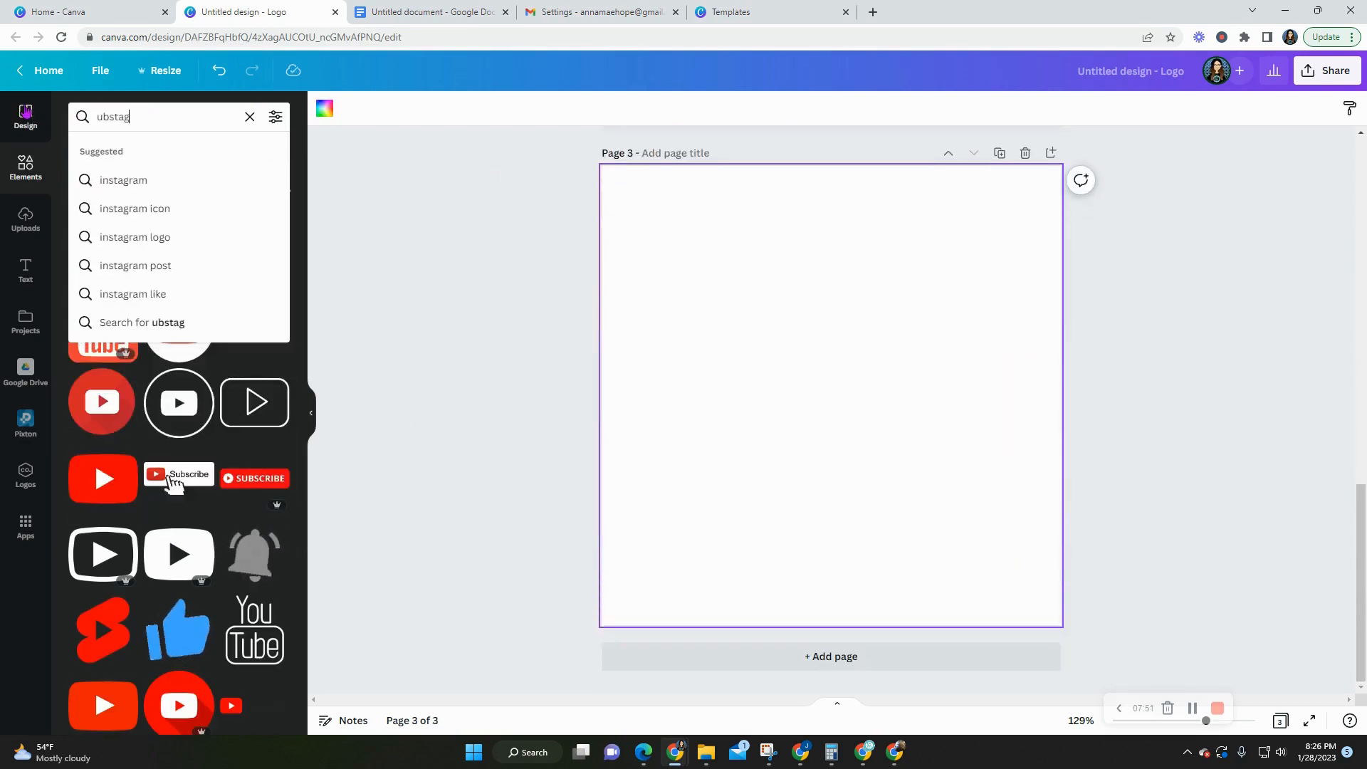
pyautogui.press('BackSpace')
pyautogui.press('BackSpace')
pyautogui.press('BackSpace')
pyautogui.press('BackSpace')
pyautogui.press('BackSpace')
pyautogui.write('instagram')
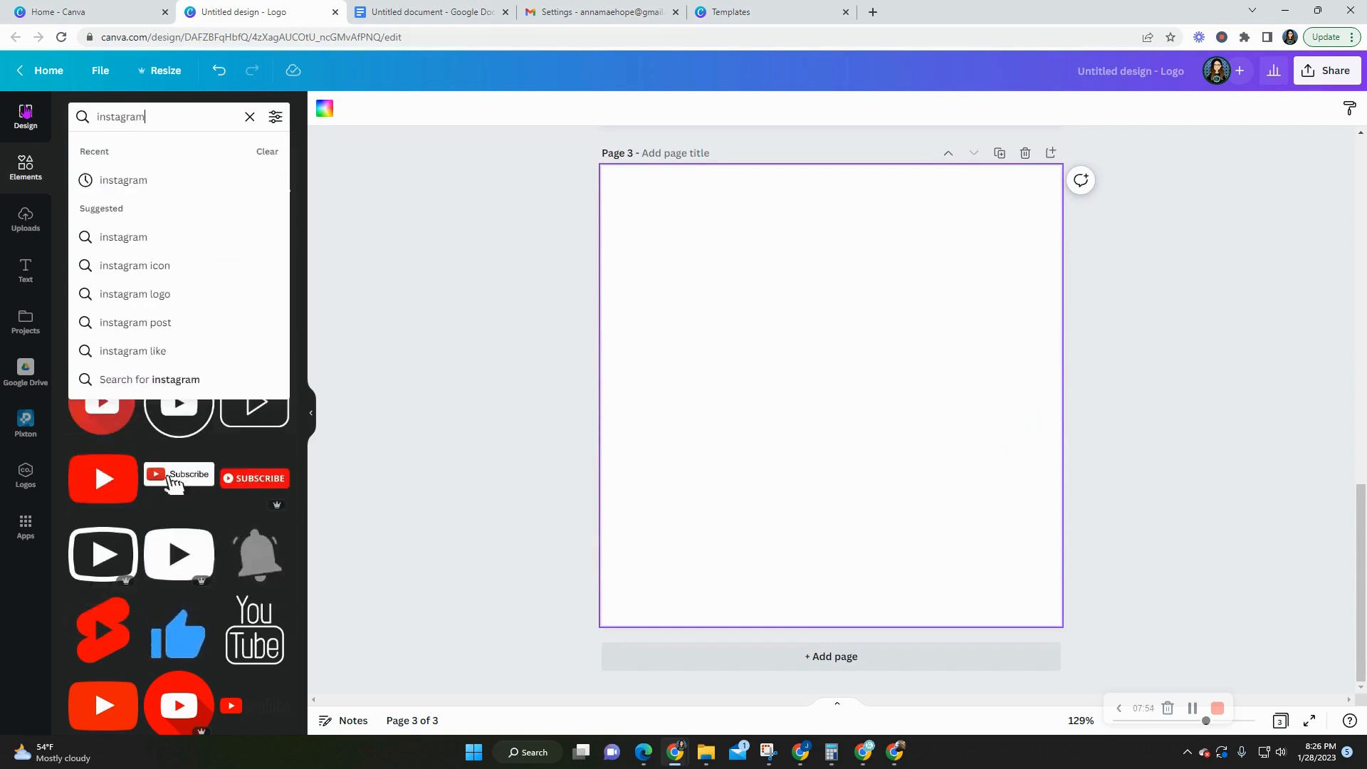
pyautogui.press('Return')
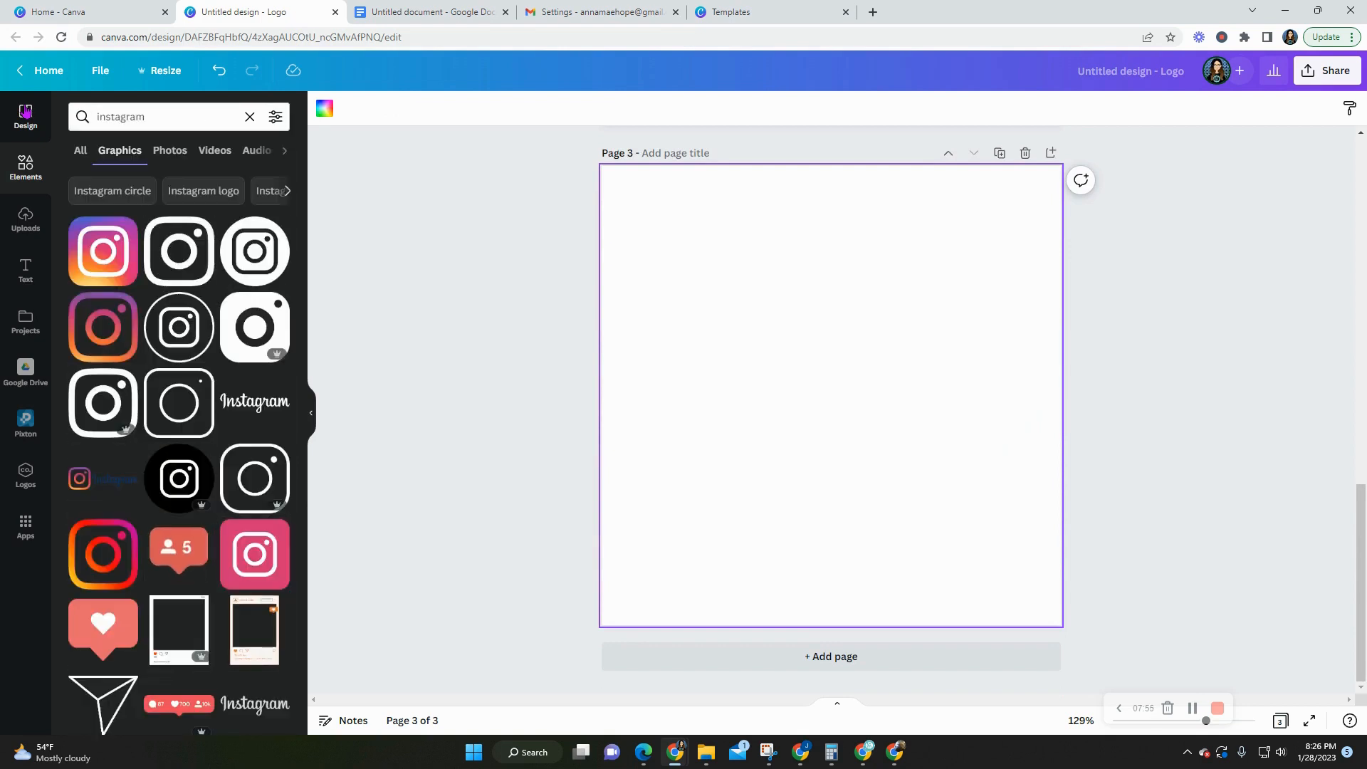
# - Place the pink rounded-square Instagram graphic on page 3 and enlarge it to fill most of the page
pyautogui.scroll(5, 613, 406)
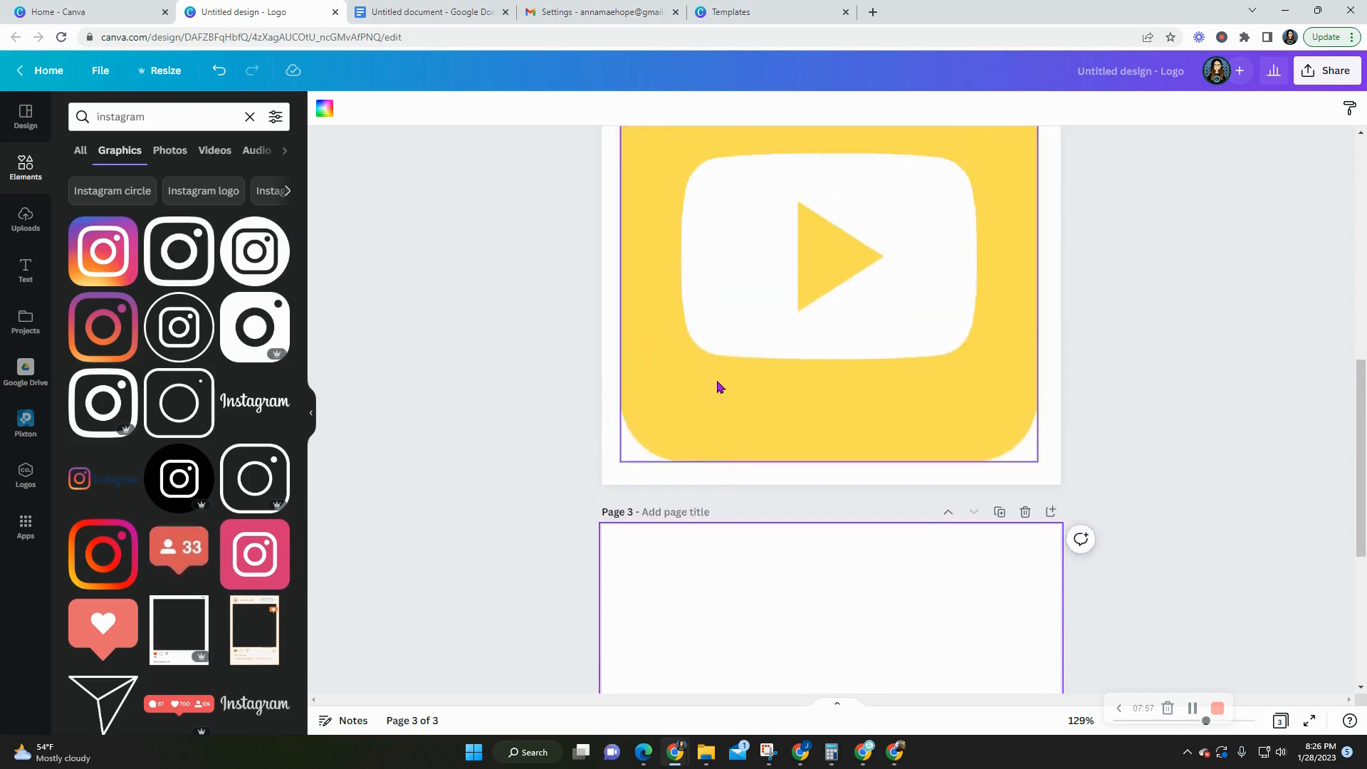
pyautogui.scroll(1, 718, 386)
pyautogui.scroll(-2, 718, 387)
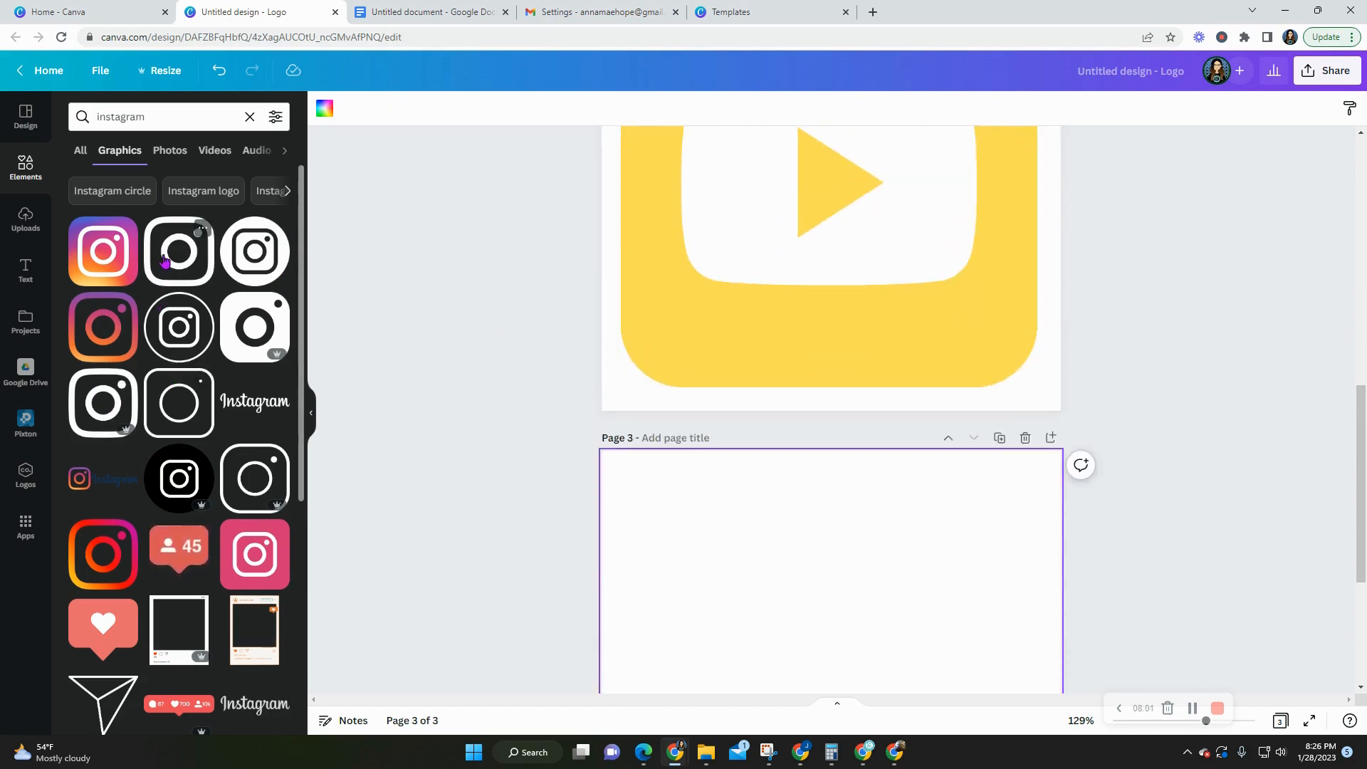
pyautogui.click(276, 525)
pyautogui.scroll(-3, 836, 519)
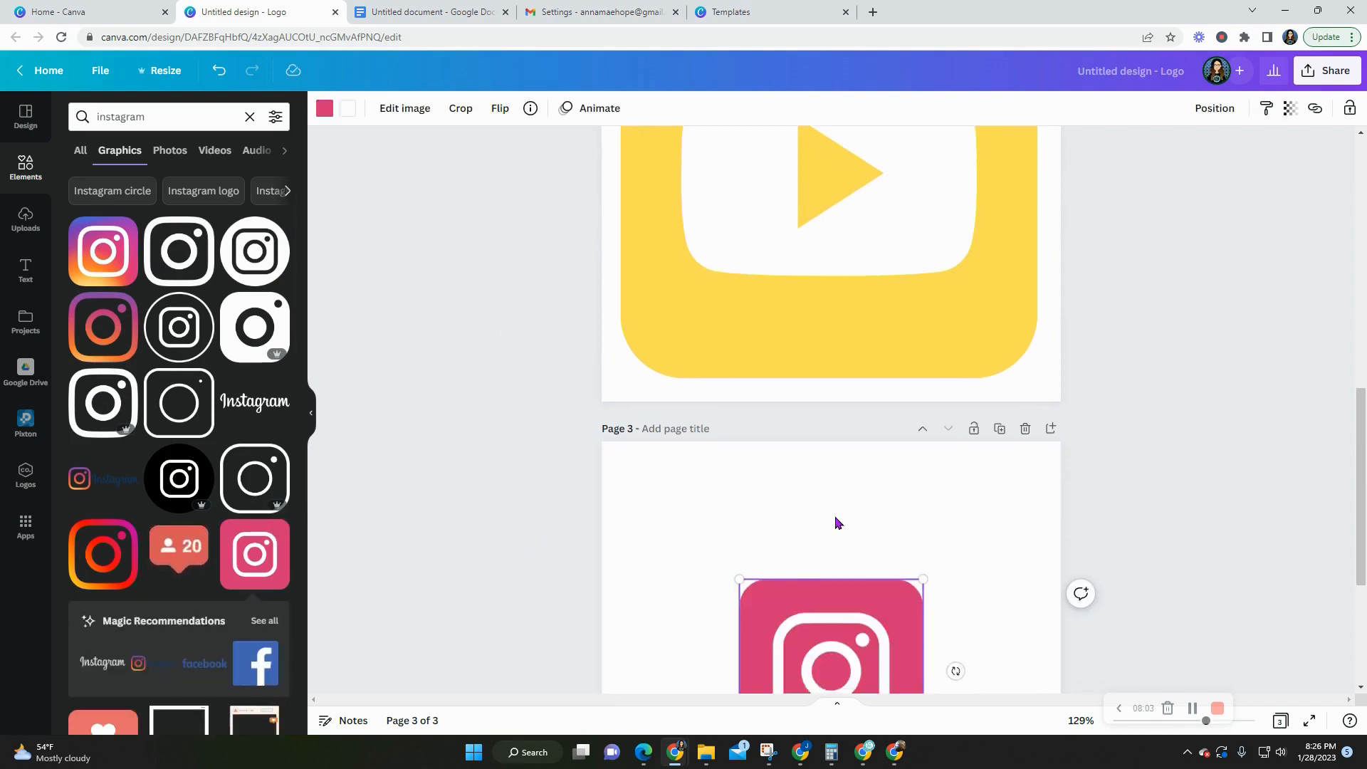
pyautogui.scroll(3, 792, 449)
pyautogui.scroll(-4, 775, 275)
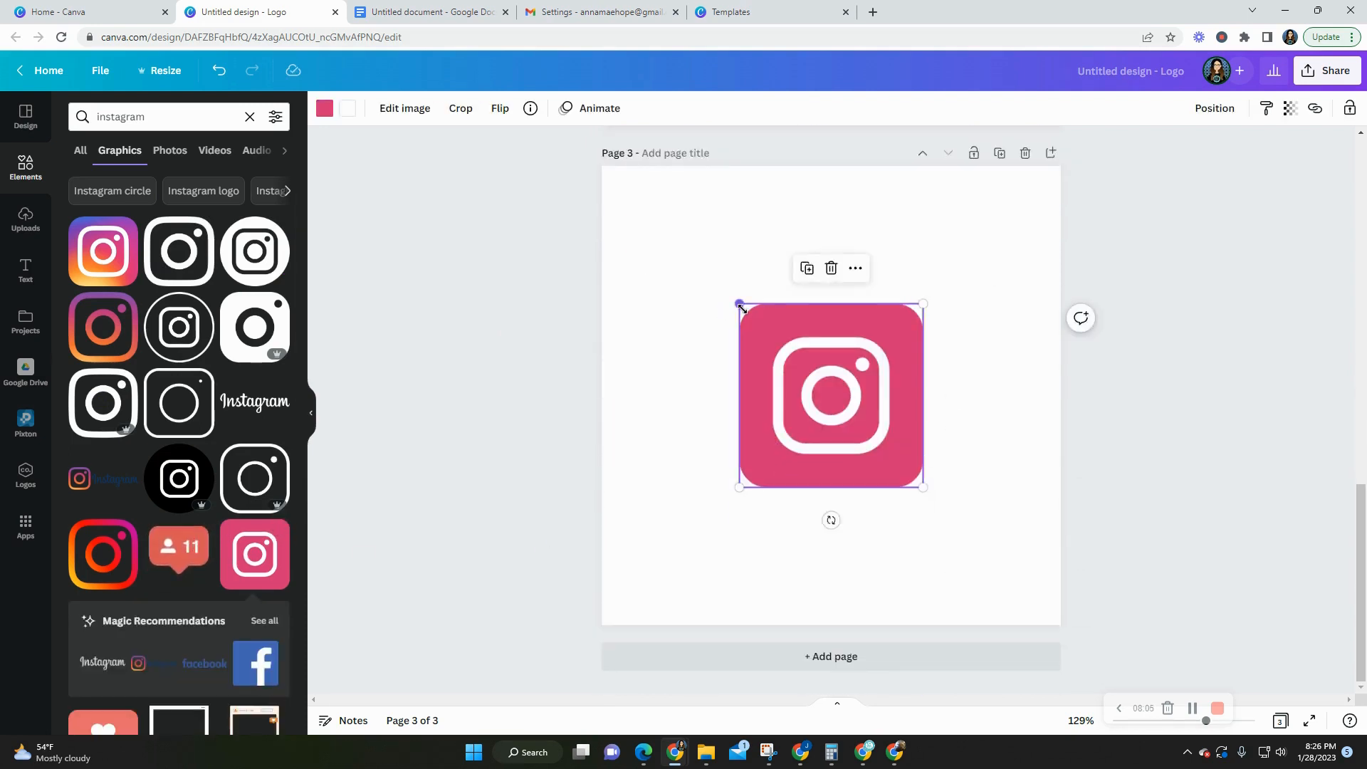
pyautogui.moveTo(740, 304); pyautogui.dragTo(621, 185)
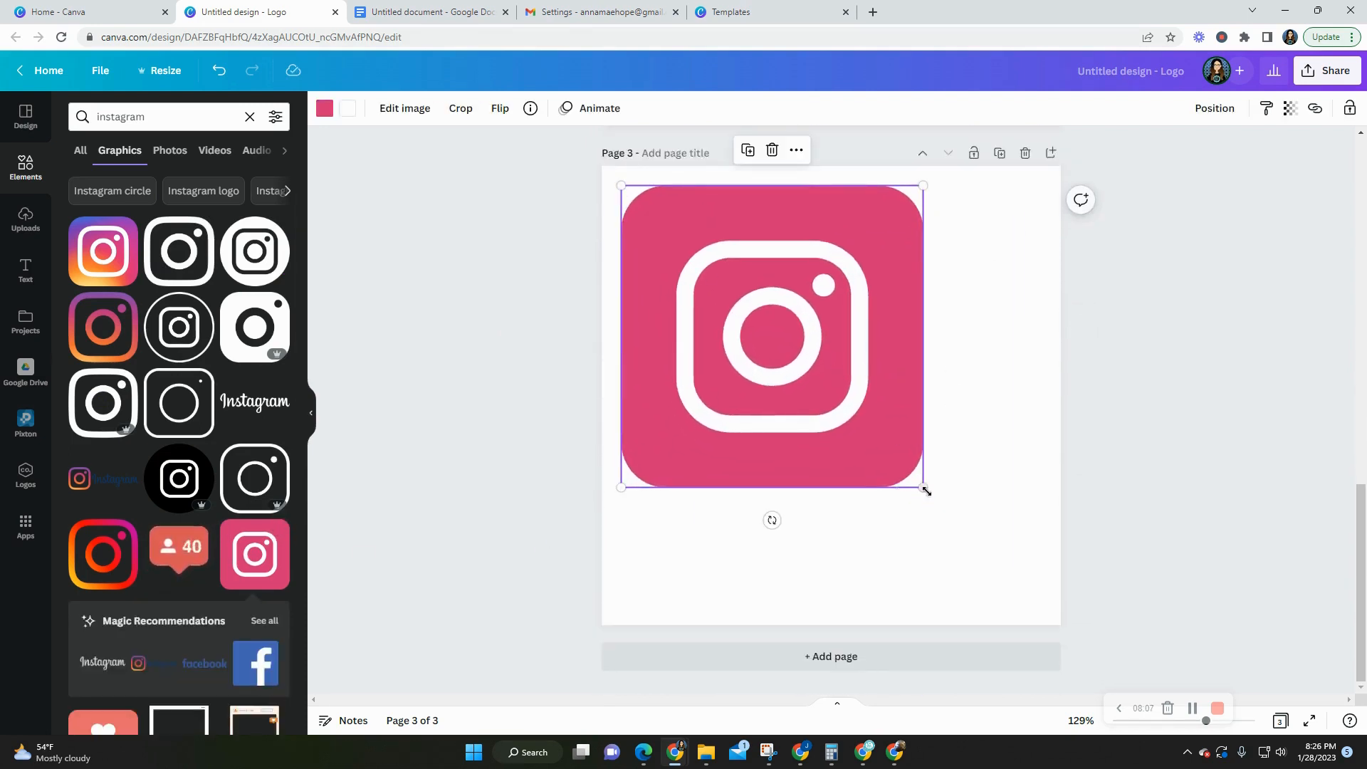
pyautogui.moveTo(924, 490); pyautogui.dragTo(1036, 601)
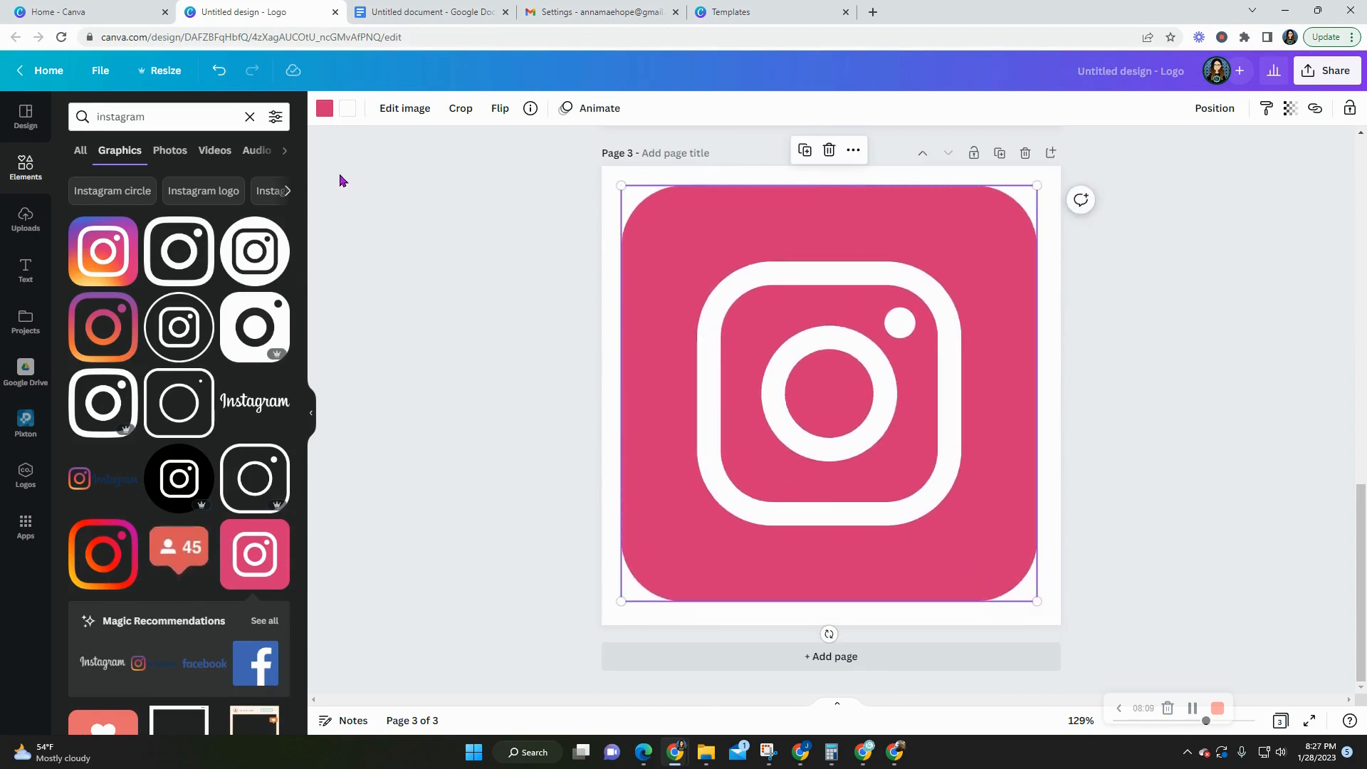
# - Recolour the Instagram graphic's pink background to the same yellow as the YouTube icon
pyautogui.click(325, 109)
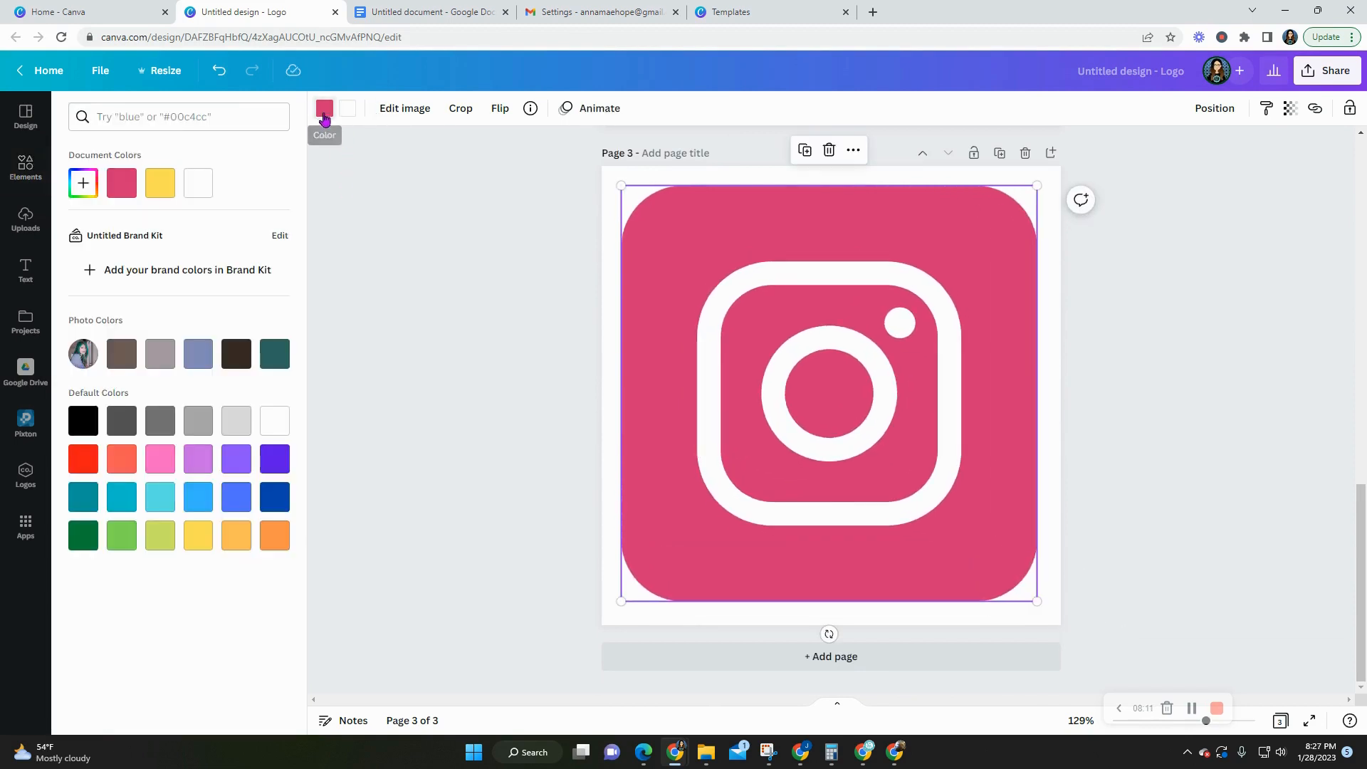
pyautogui.click(207, 537)
pyautogui.click(482, 342)
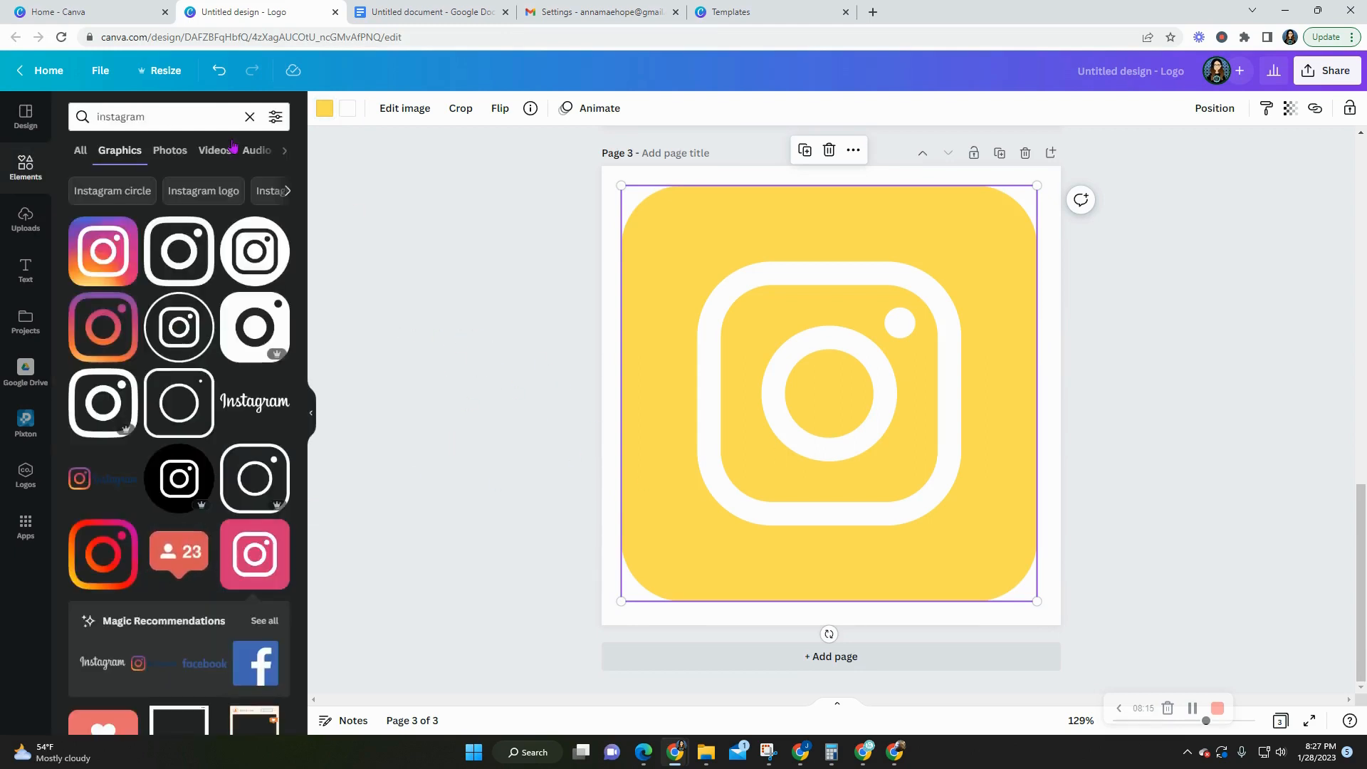
# - Search the graphics for "tiktok" and add a fourth page to the design
pyautogui.click(177, 116)
pyautogui.write('t')
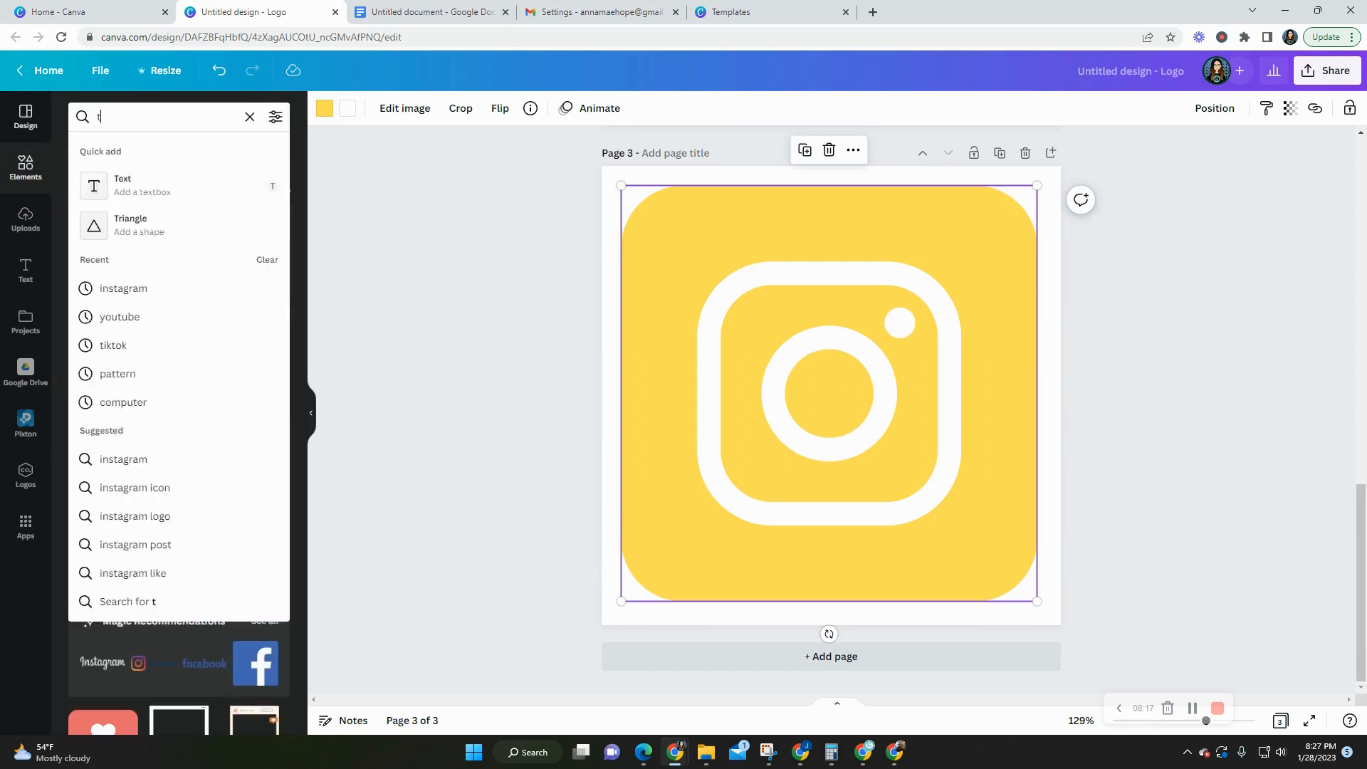
pyautogui.write('iktok')
pyautogui.press('Return')
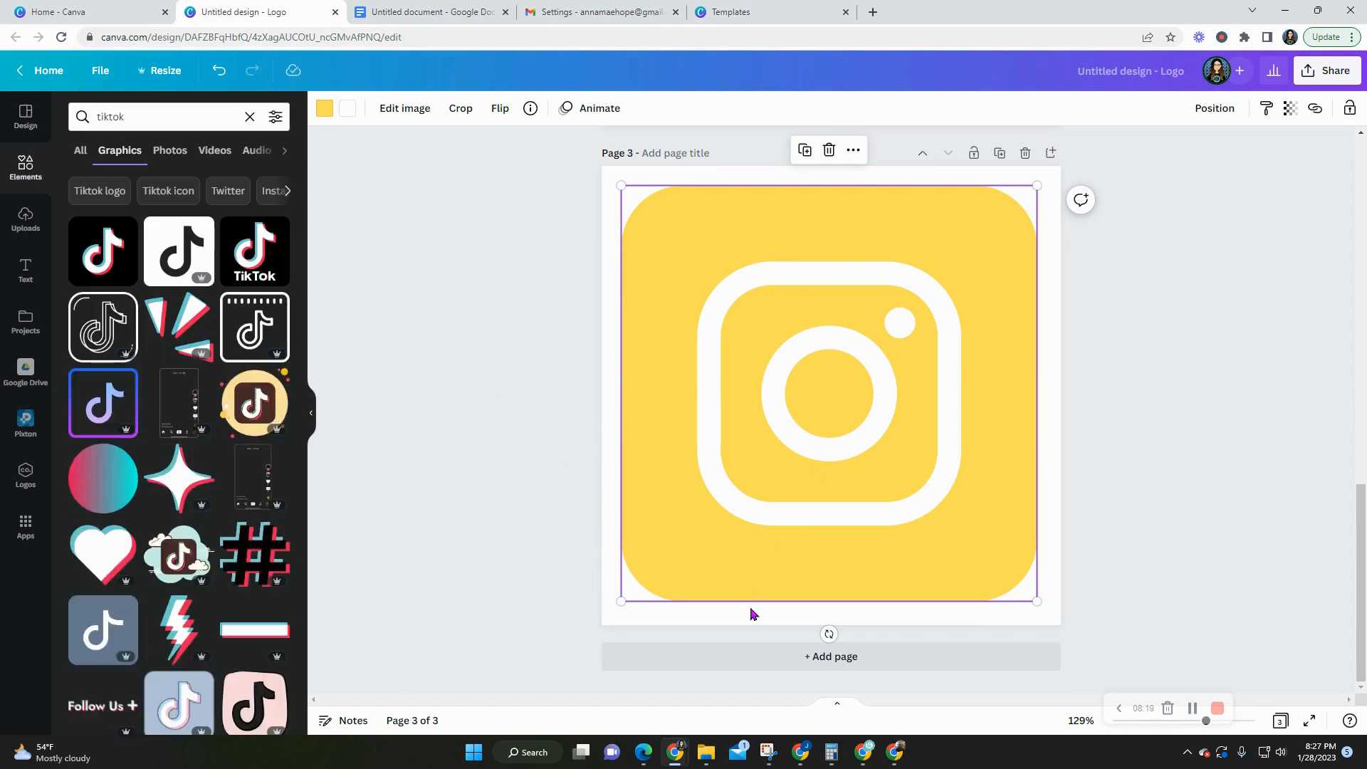
pyautogui.click(749, 654)
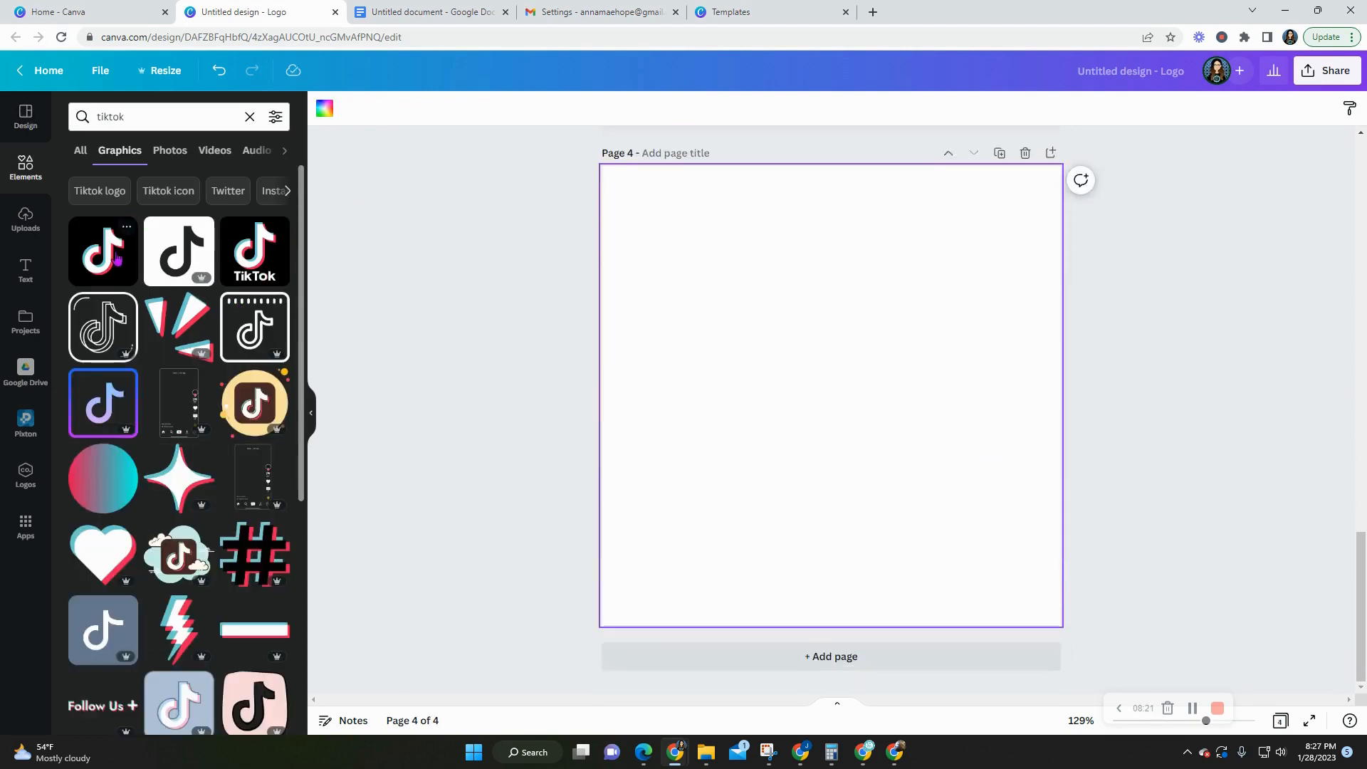
# - Try the multicolour TikTok graphic on page 4, then replace it with the single-colour black TikTok graphic
pyautogui.click(116, 258)
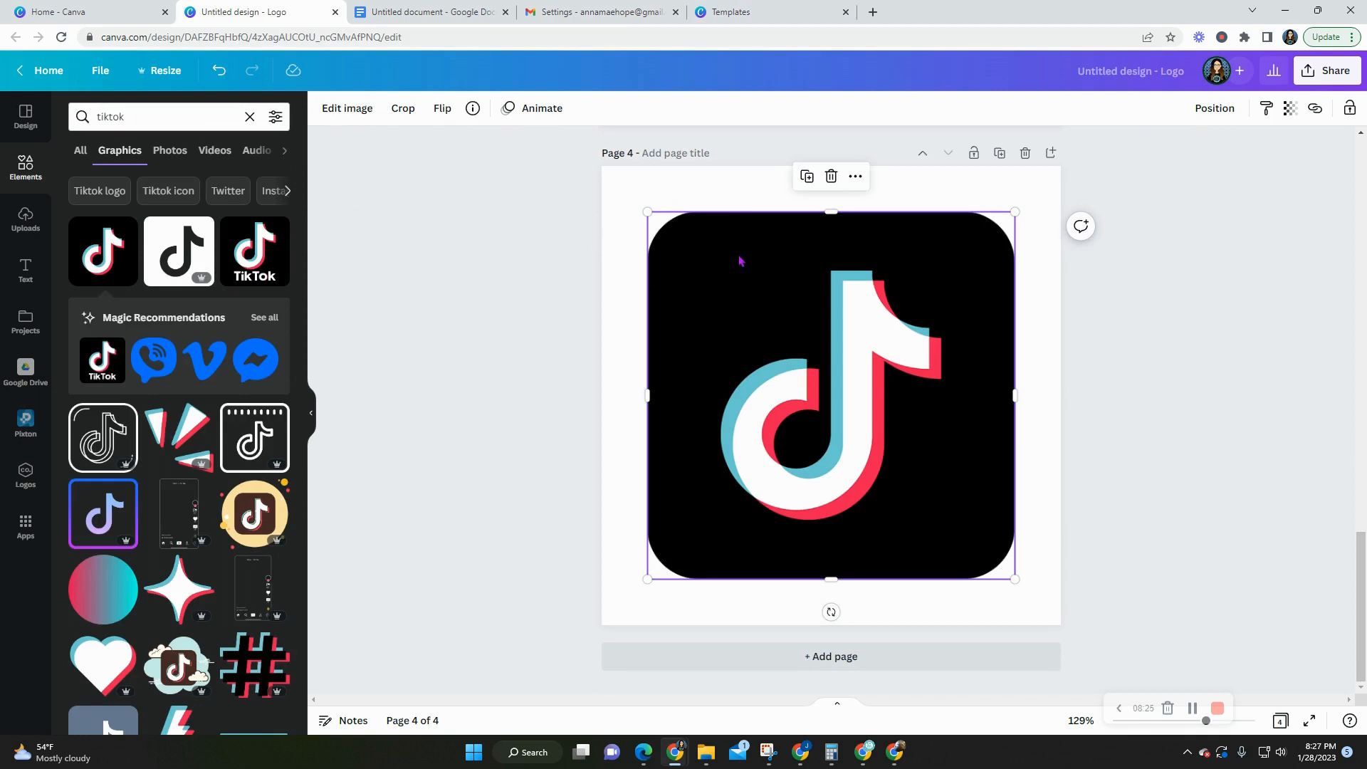
pyautogui.press('Delete')
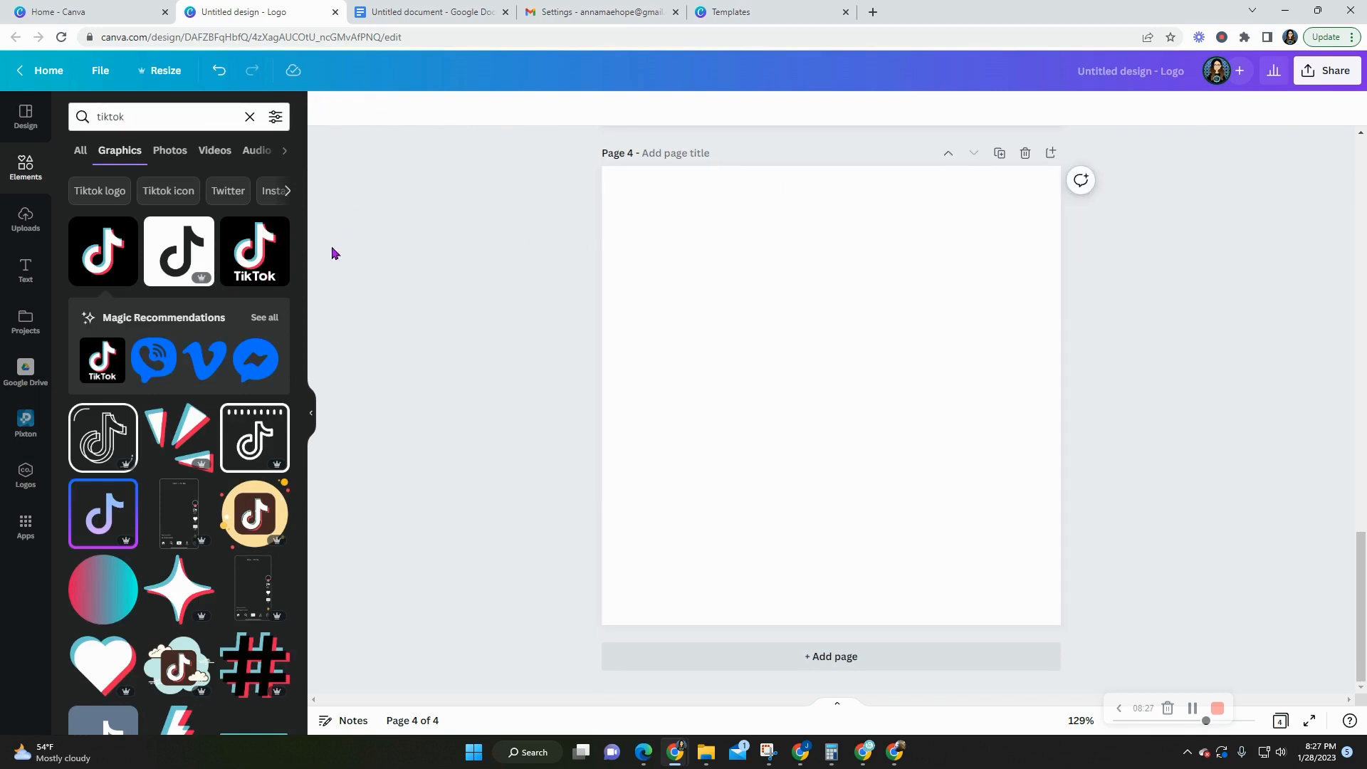
pyautogui.click(171, 253)
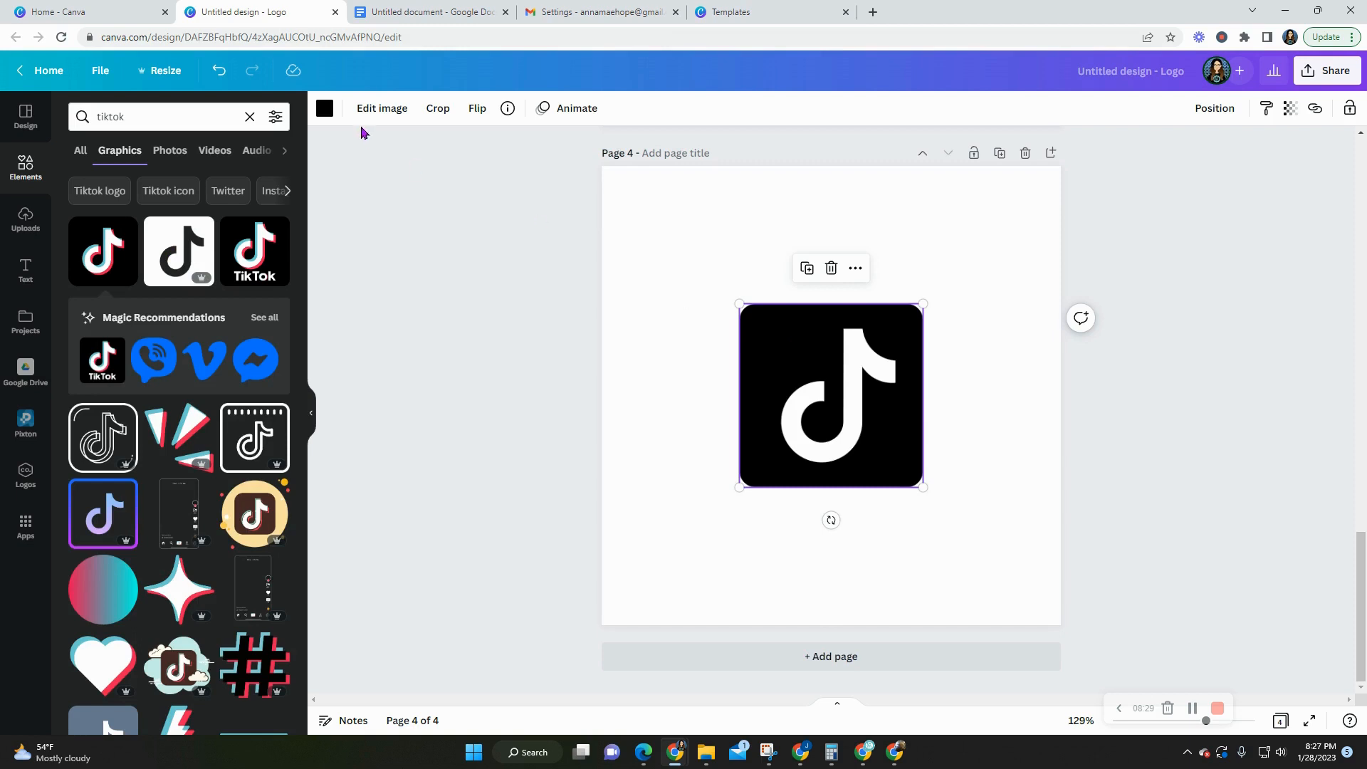
# - Recolour the TikTok graphic to the document's yellow and enlarge it to fill most of page 4
pyautogui.click(325, 109)
pyautogui.click(161, 186)
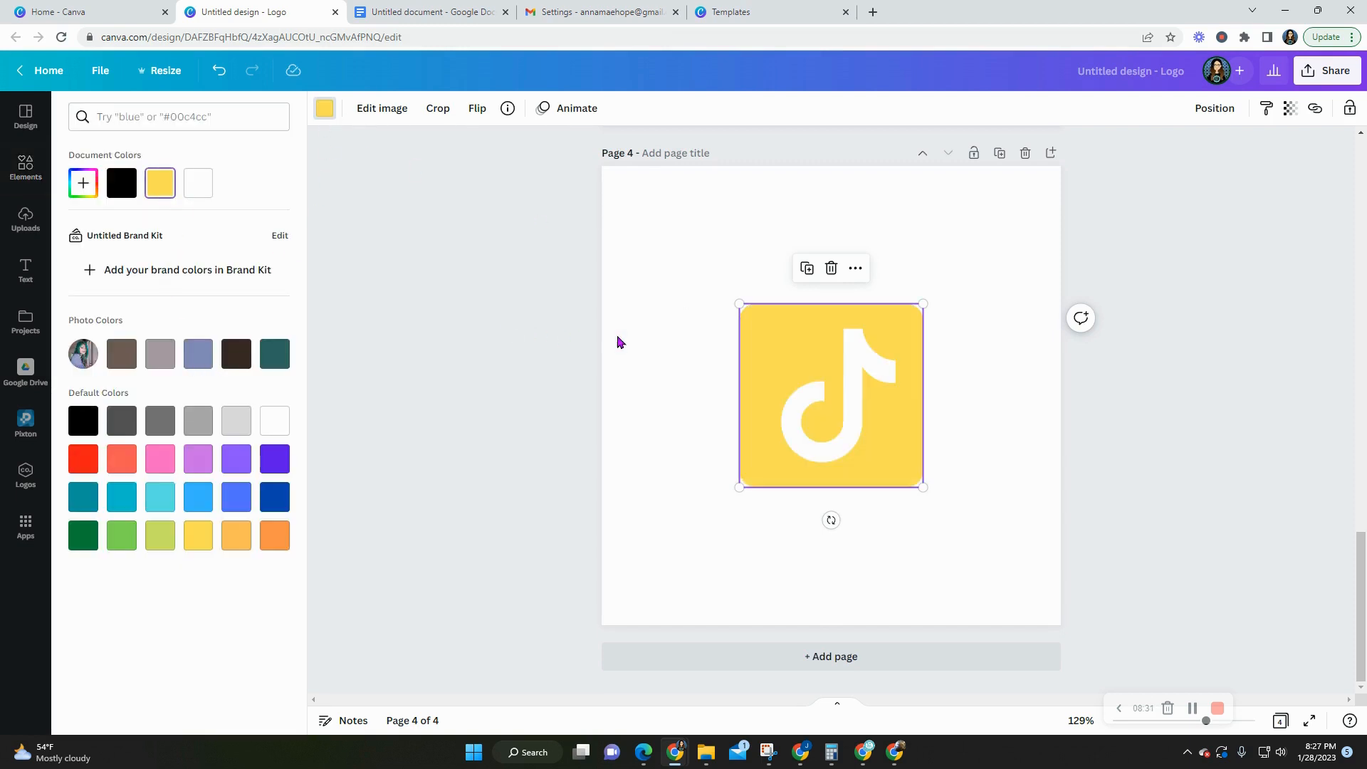
pyautogui.click(757, 347)
pyautogui.moveTo(739, 304); pyautogui.dragTo(605, 196)
pyautogui.moveTo(923, 488); pyautogui.dragTo(1036, 601)
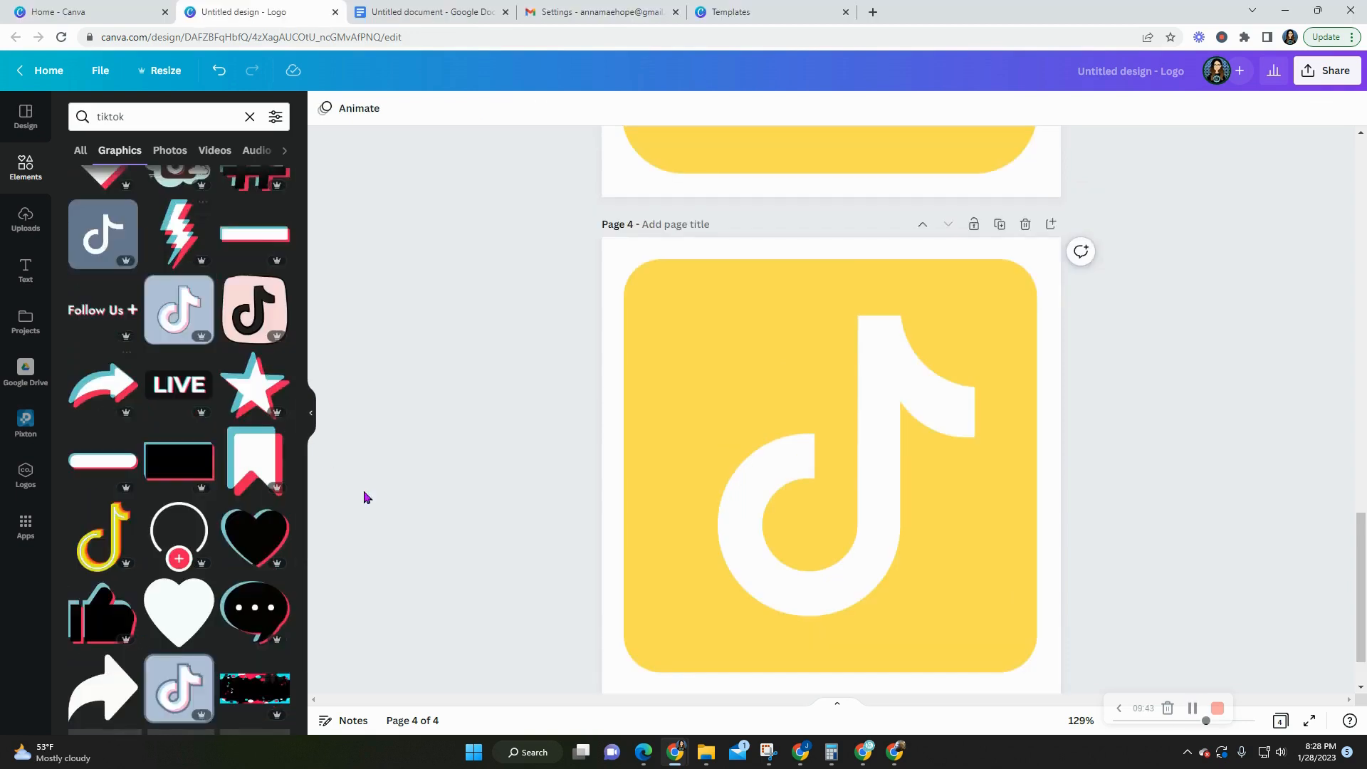
# - Search the graphics for "subcribe" and browse the subscribe buttons on offer
pyautogui.scroll(-2, 178, 356)
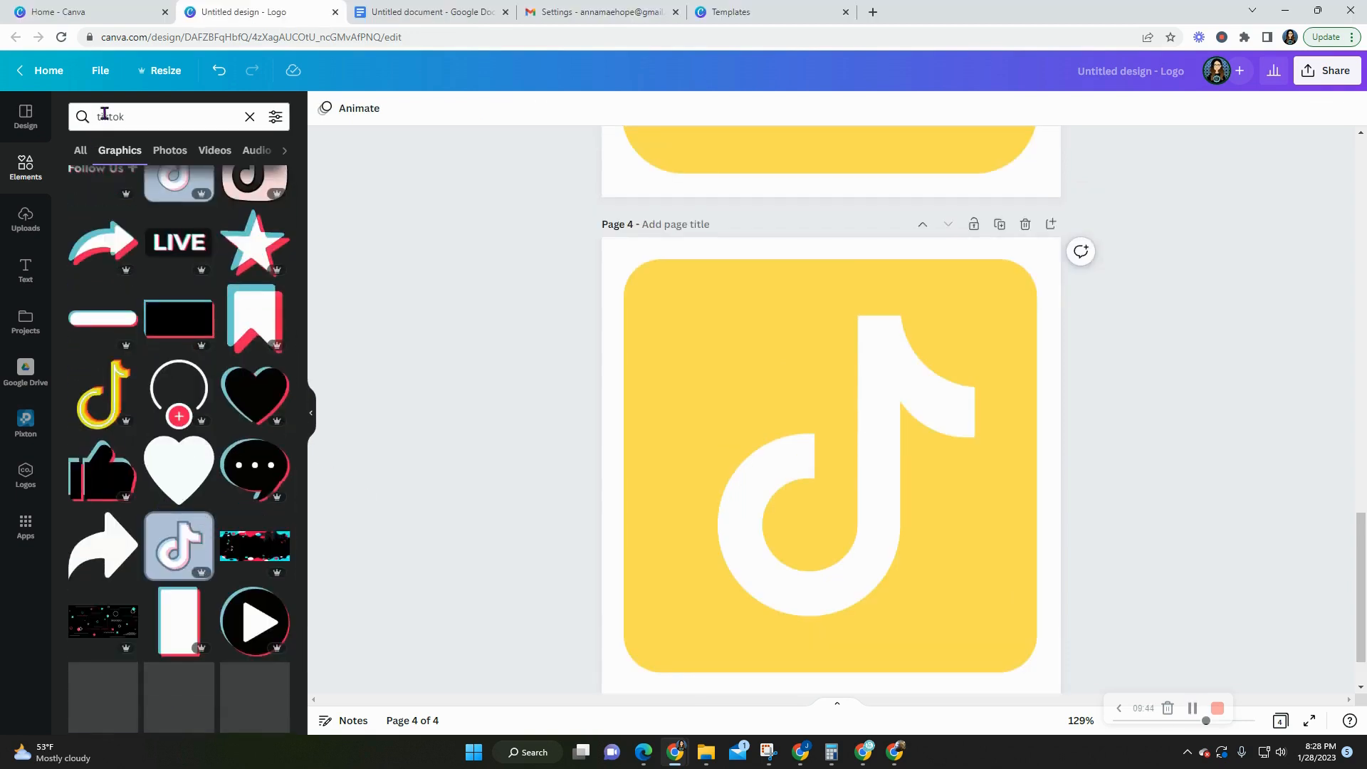
pyautogui.click(70, 104)
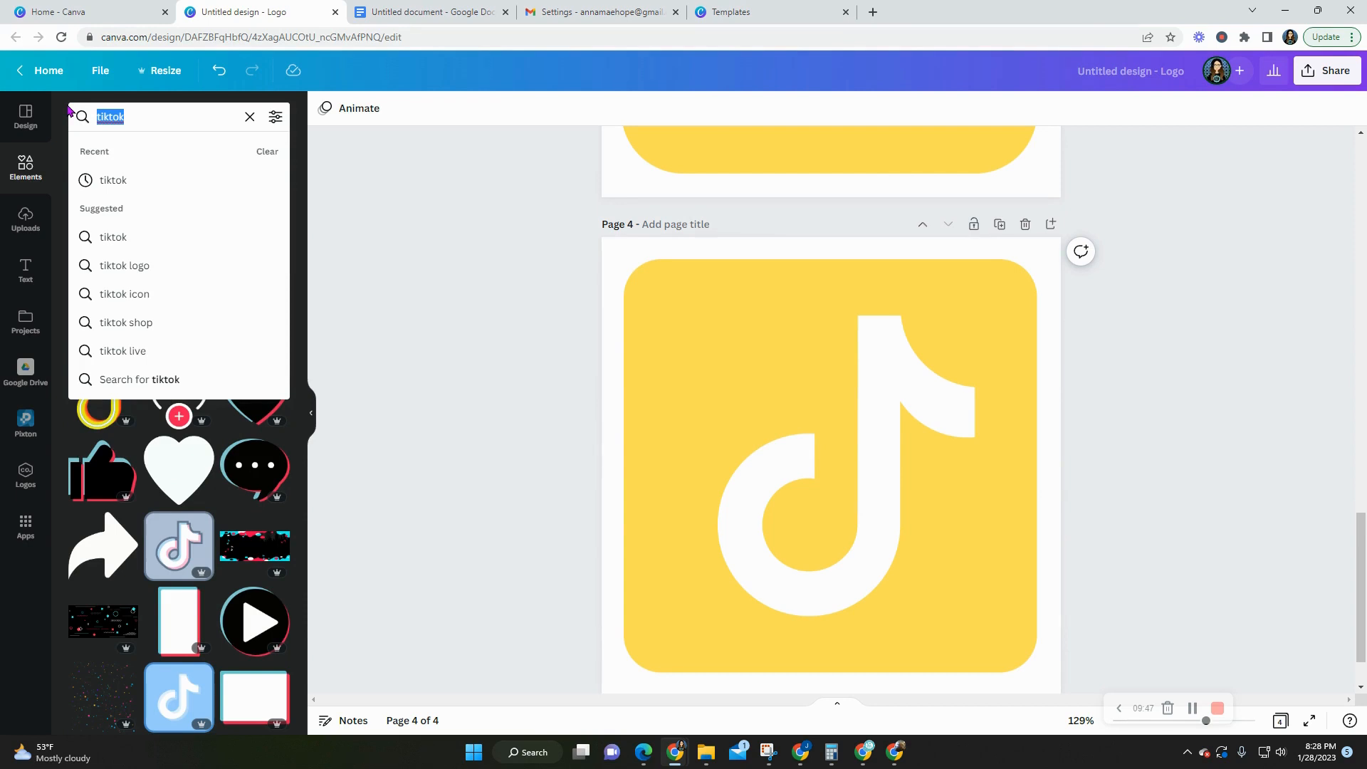
pyautogui.write('subcribe')
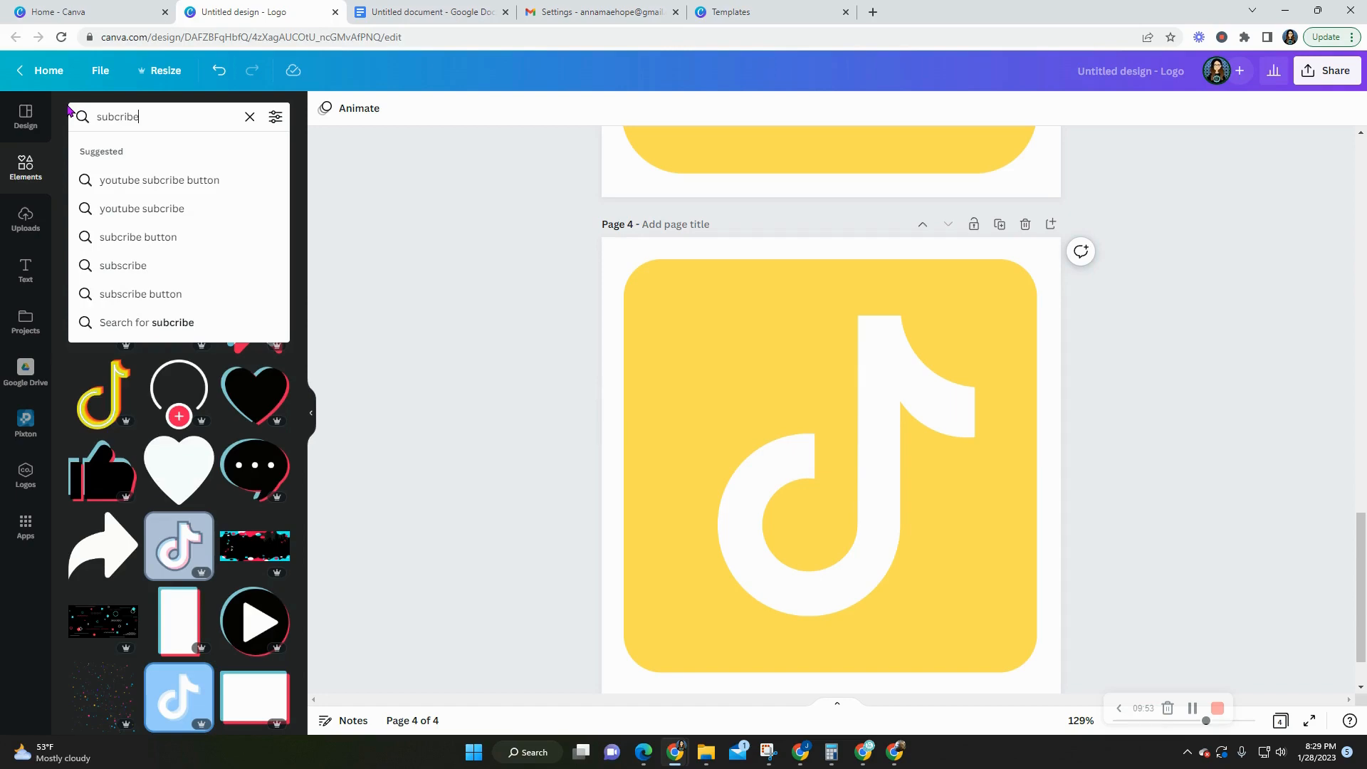
pyautogui.press('Return')
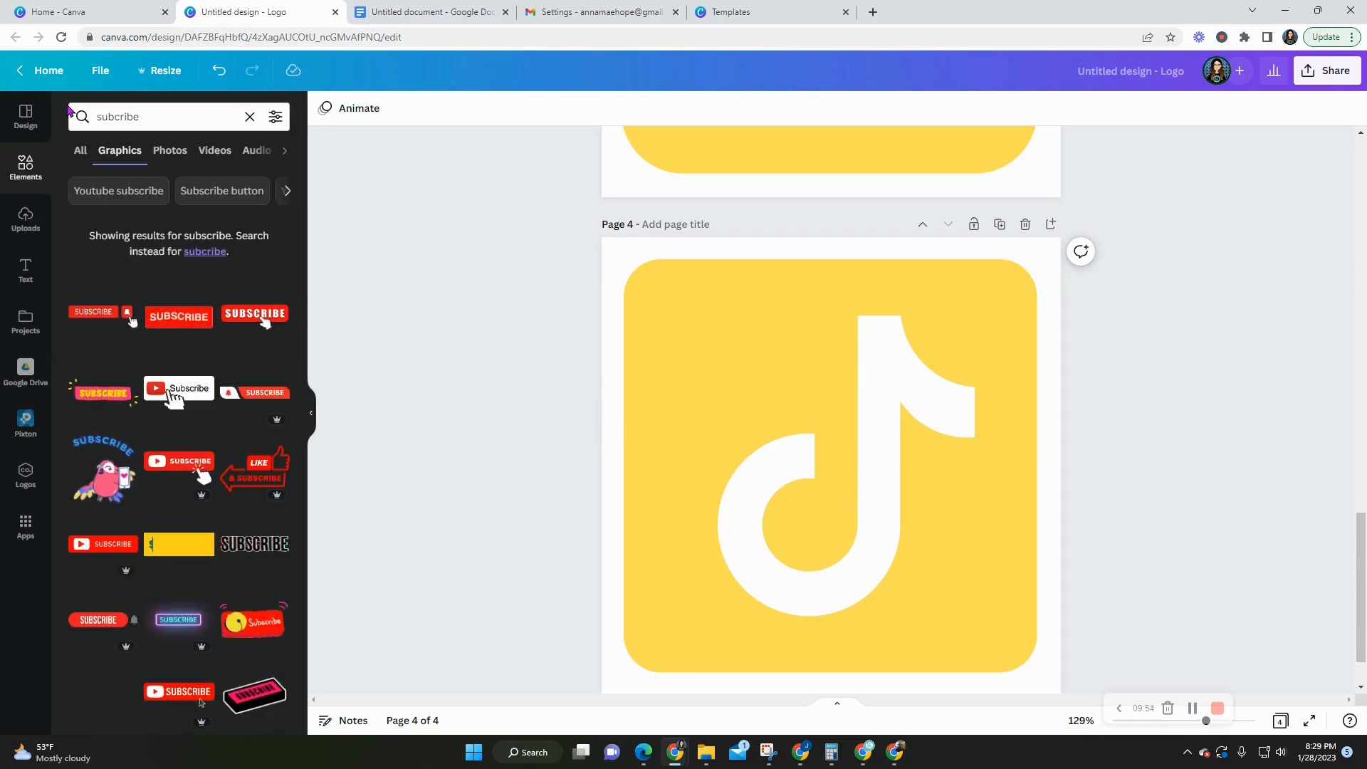
pyautogui.scroll(-5, 200, 702)
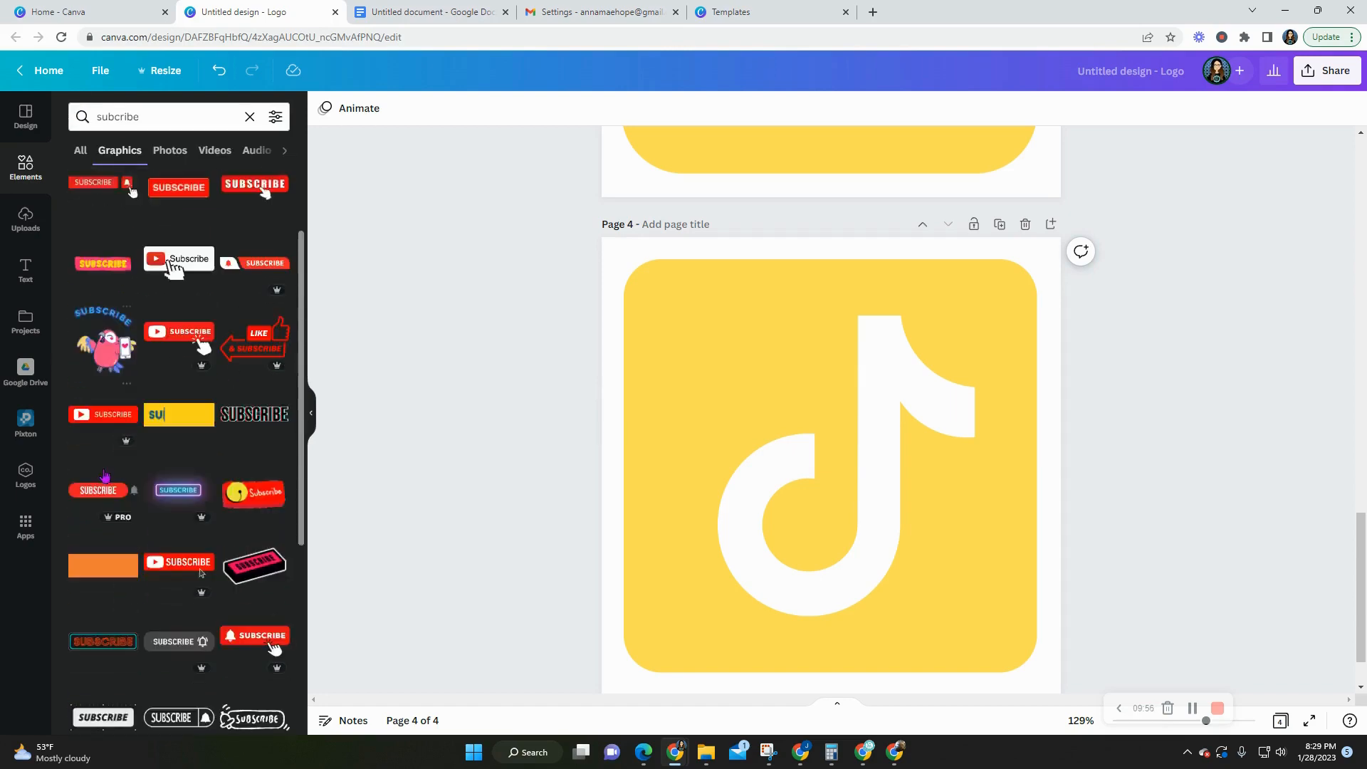
# - Zoom the canvas out to 43% and review the photo page and the YouTube, Instagram and TikTok icon pages
pyautogui.scroll(10, 747, 463)
pyautogui.scroll(6, 777, 423)
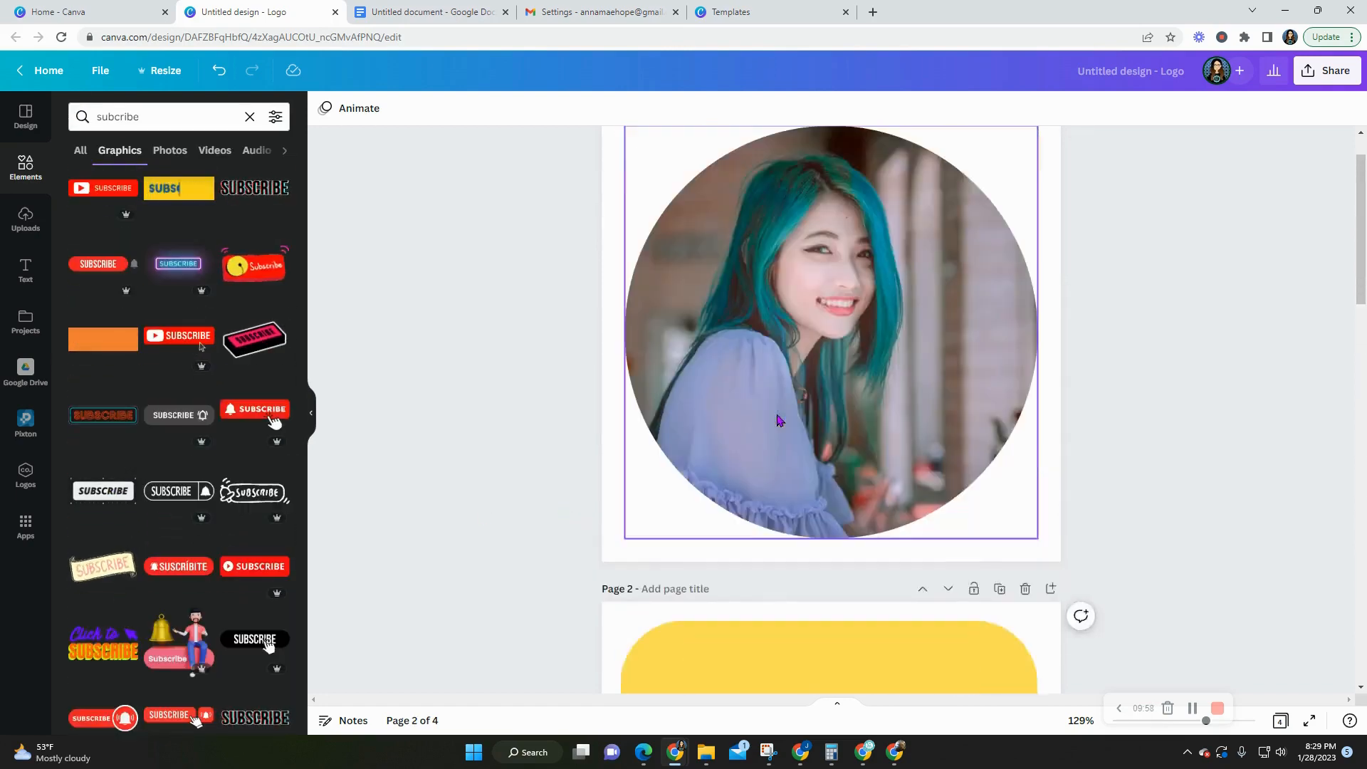
pyautogui.scroll(-5, 775, 421)
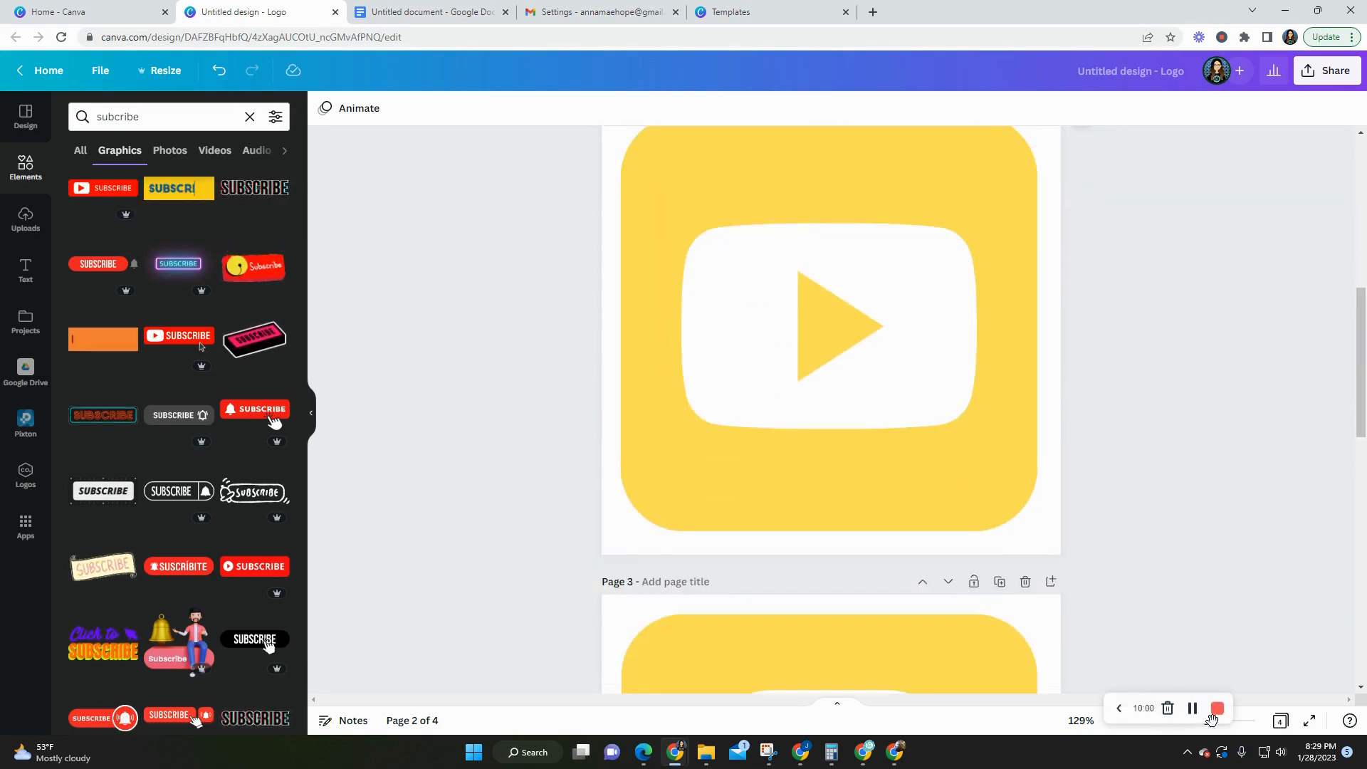
pyautogui.moveTo(1142, 708); pyautogui.dragTo(1149, 655)
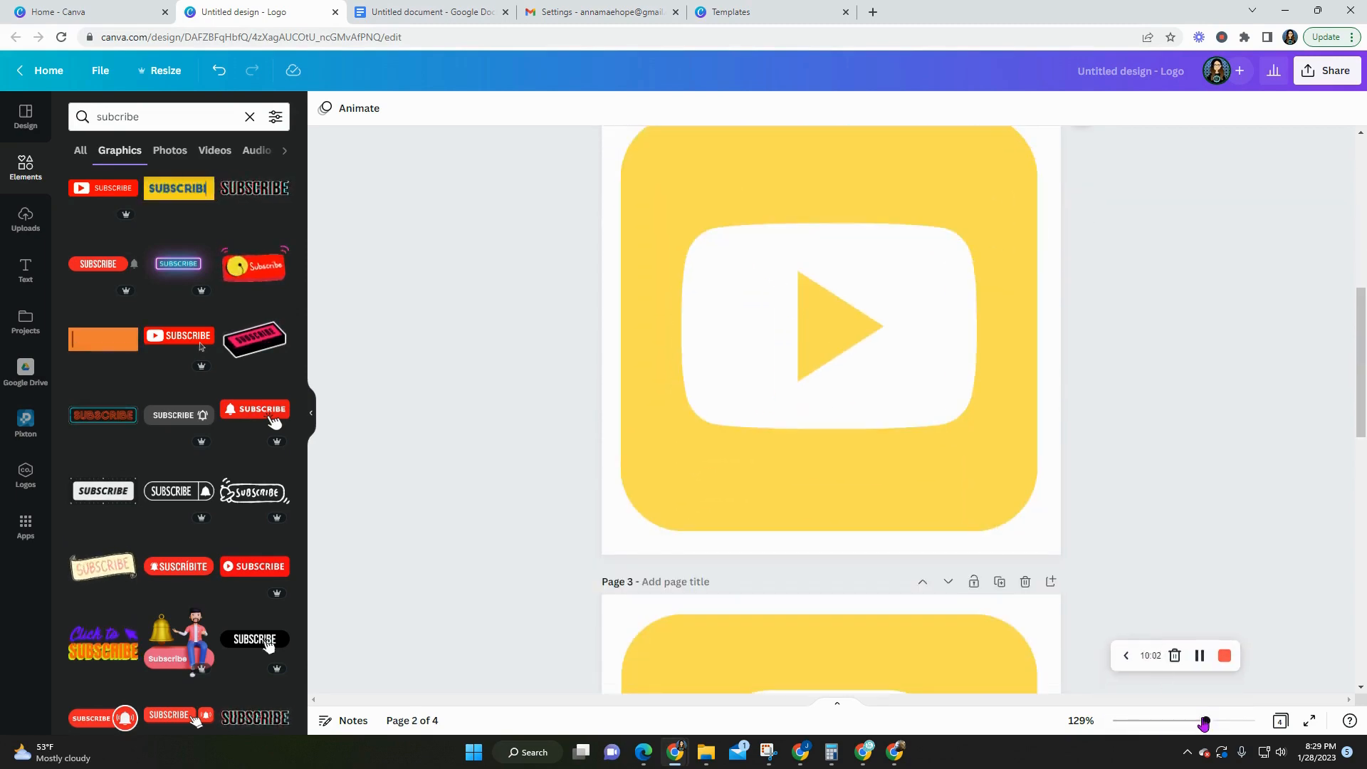
pyautogui.moveTo(1205, 721); pyautogui.dragTo(1165, 723)
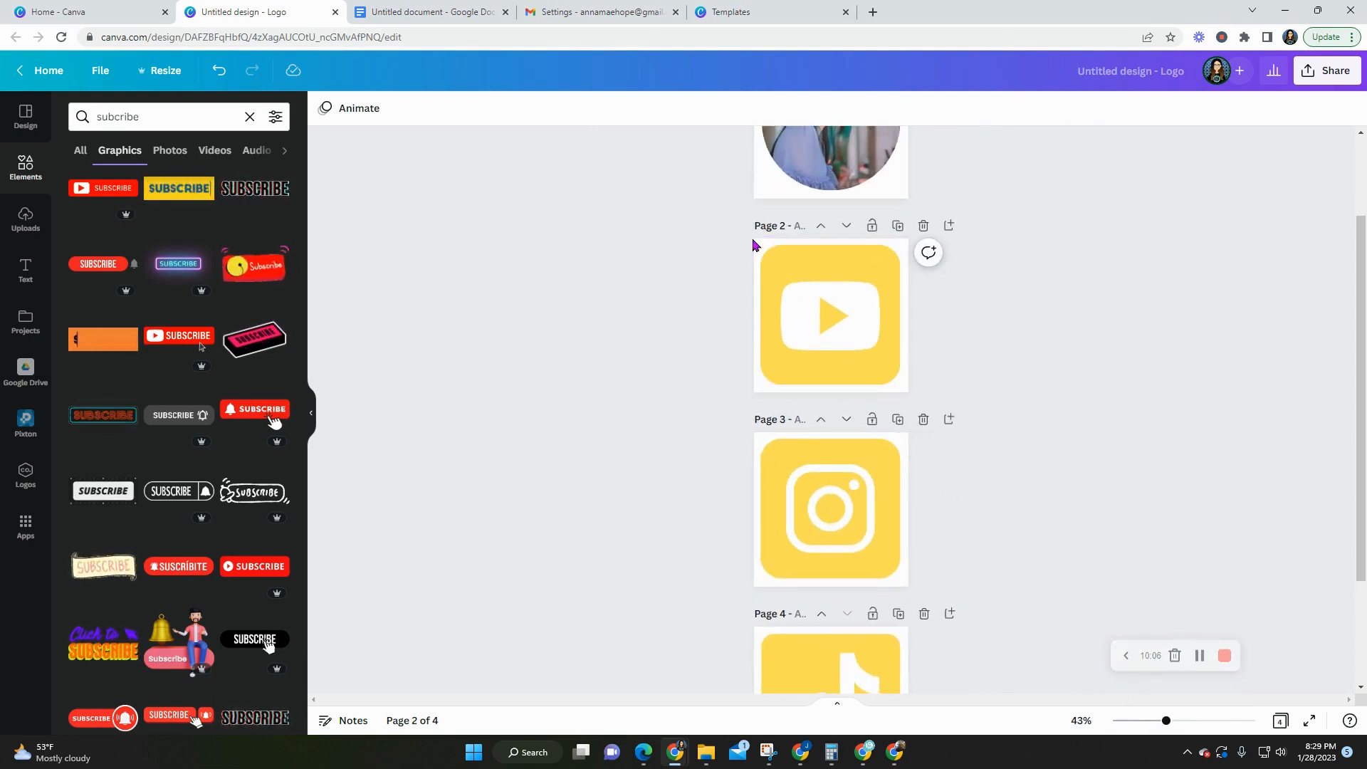
pyautogui.scroll(-2, 883, 567)
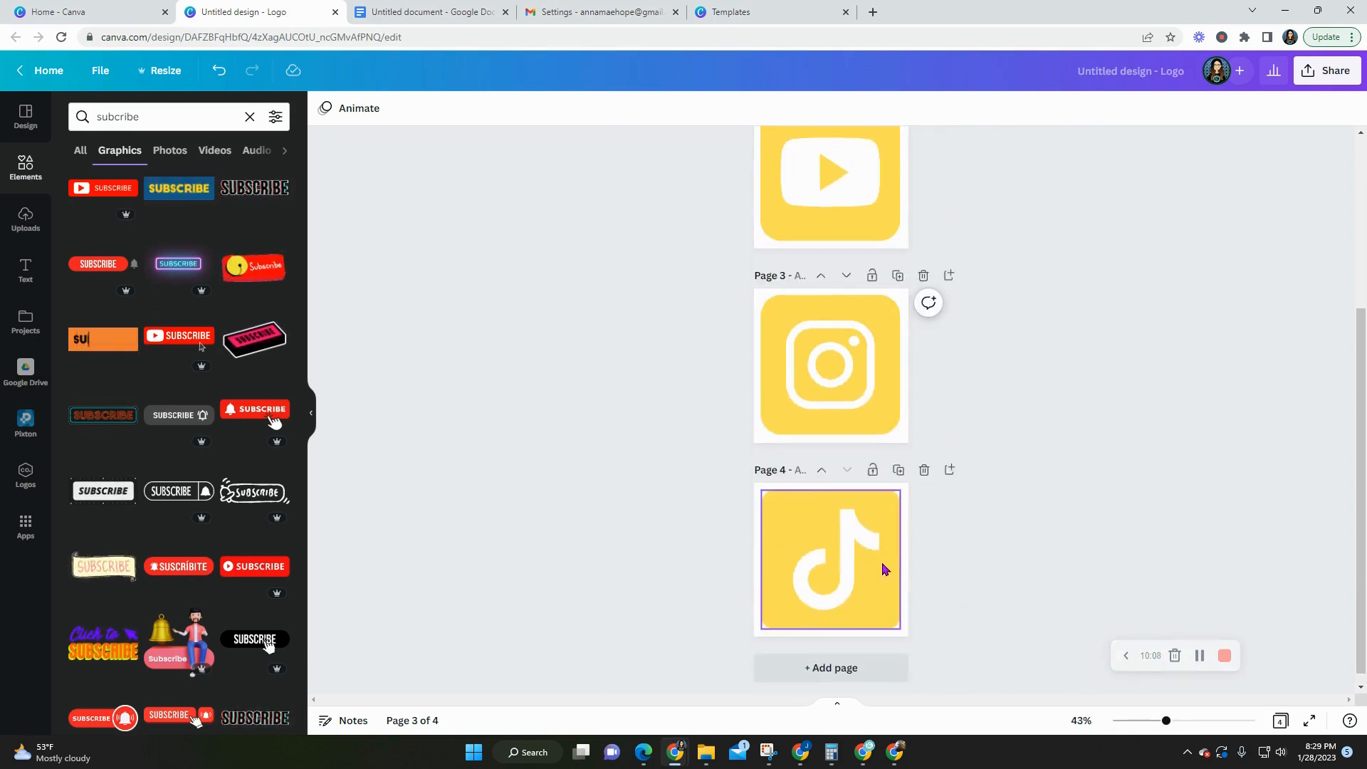
# - Capture a rectangular screen snip of the yellow YouTube icon on page 2
pyautogui.scroll(4, 843, 494)
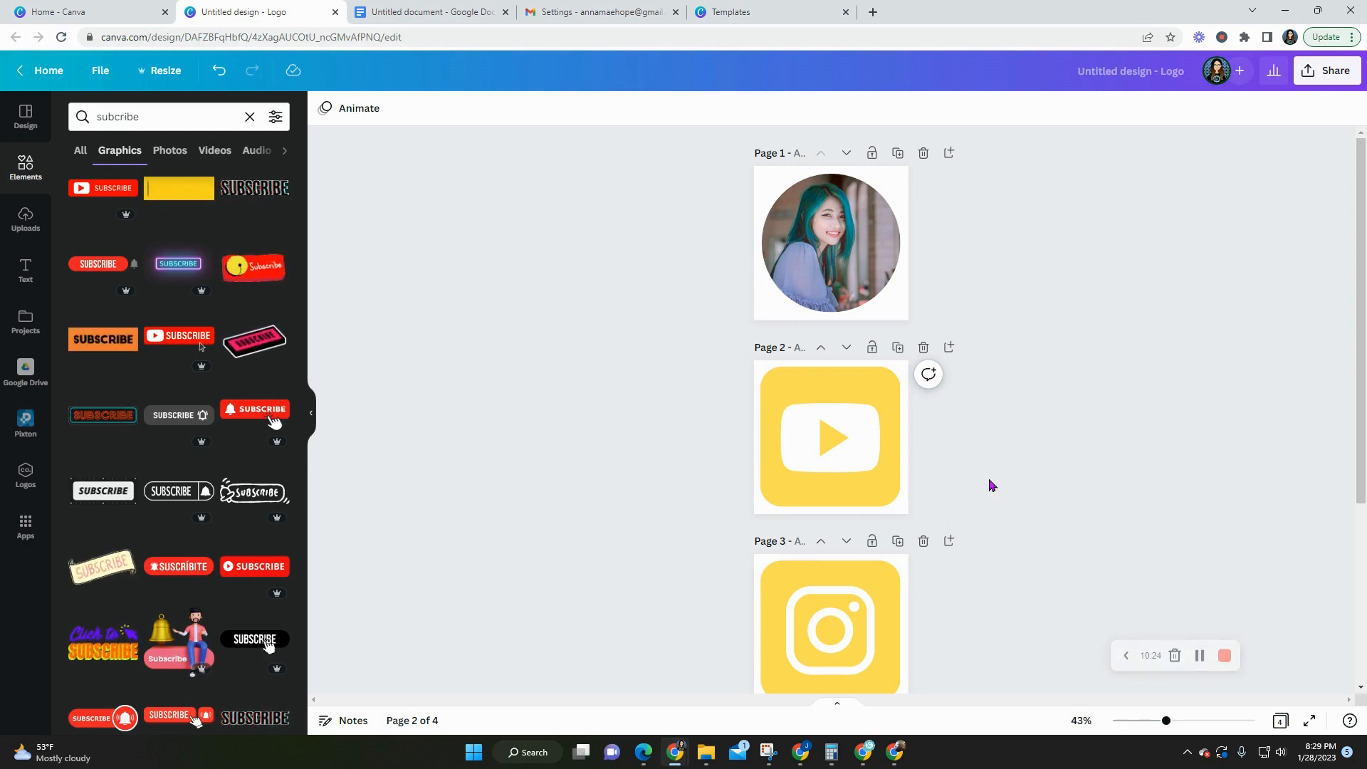
pyautogui.press('super+shift+s')
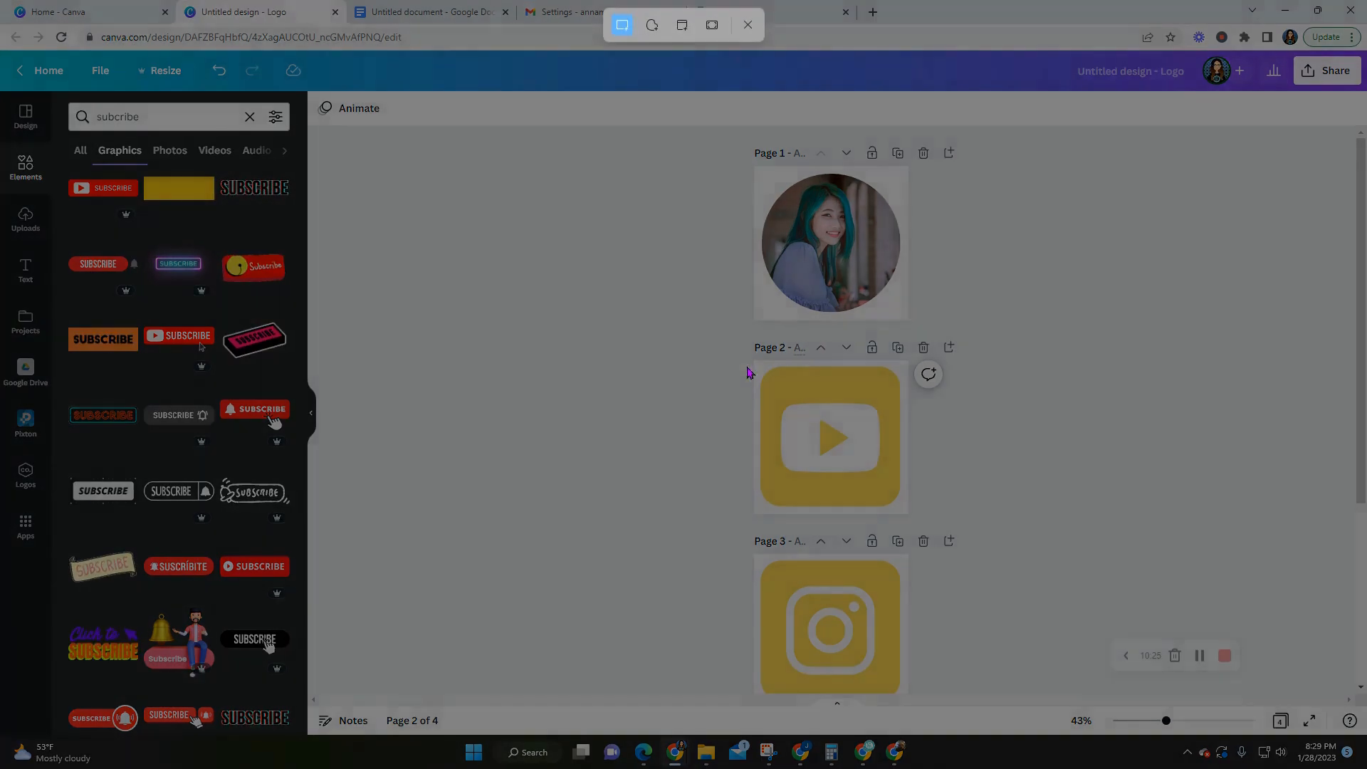
pyautogui.moveTo(758, 366); pyautogui.dragTo(903, 509)
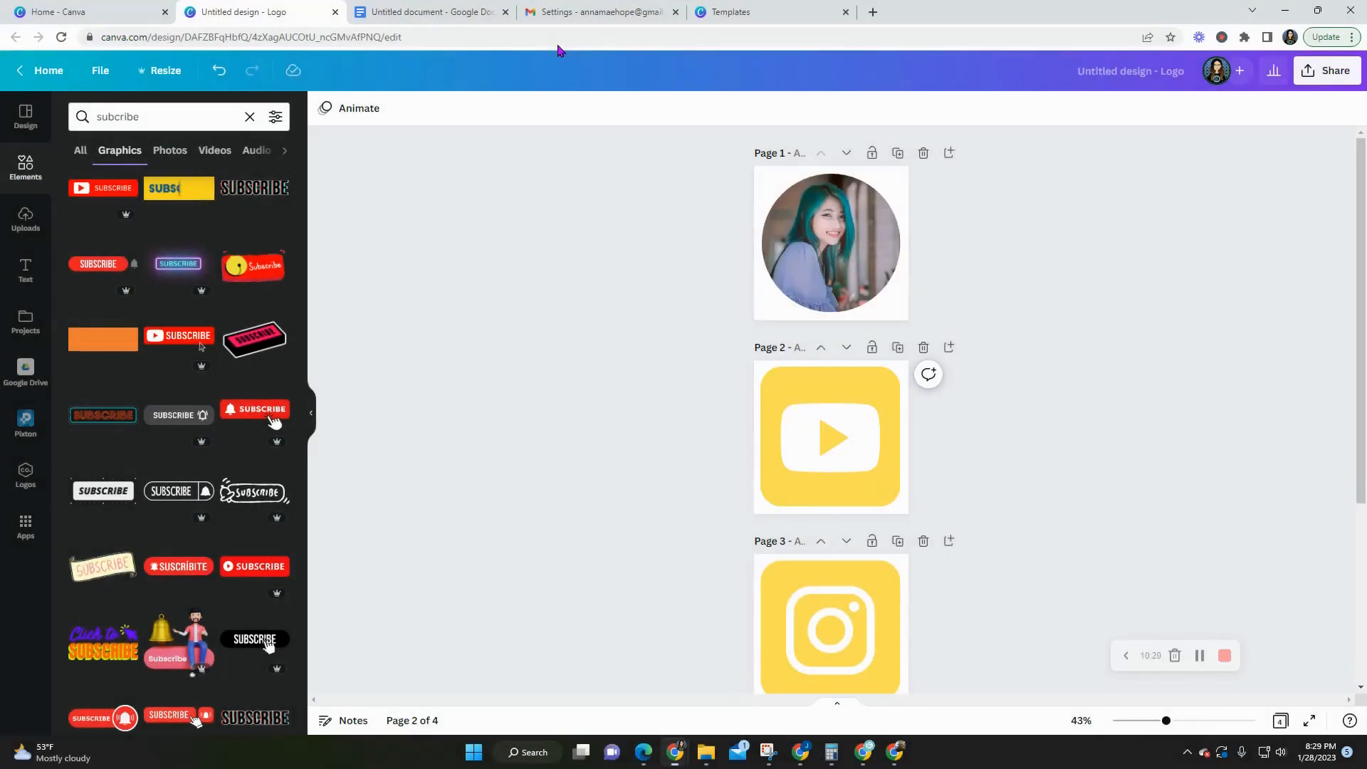
# - Switch to the Gmail signature settings, paste the YouTube icon below the phone number and set its size to Small
pyautogui.click(548, 12)
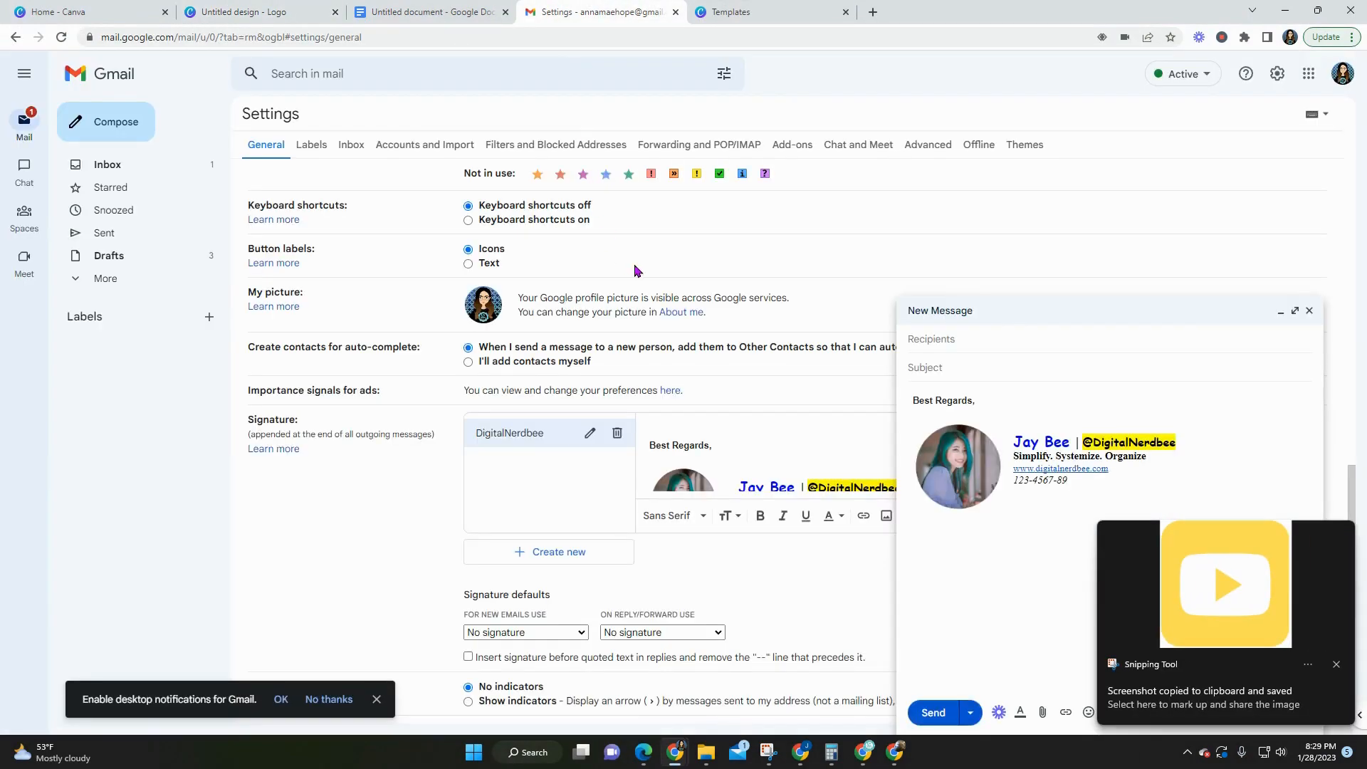
pyautogui.scroll(-2, 791, 450)
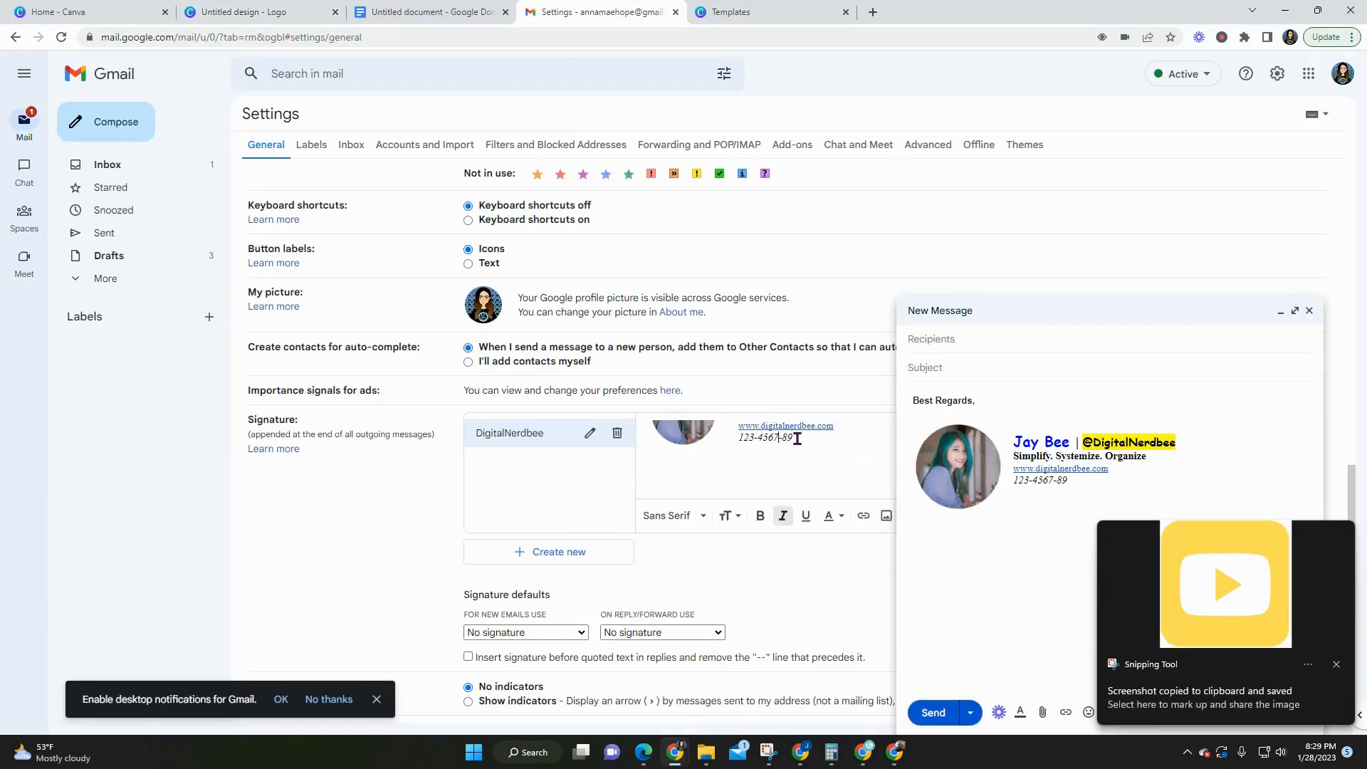
pyautogui.hotkey('ctrl', 'v')
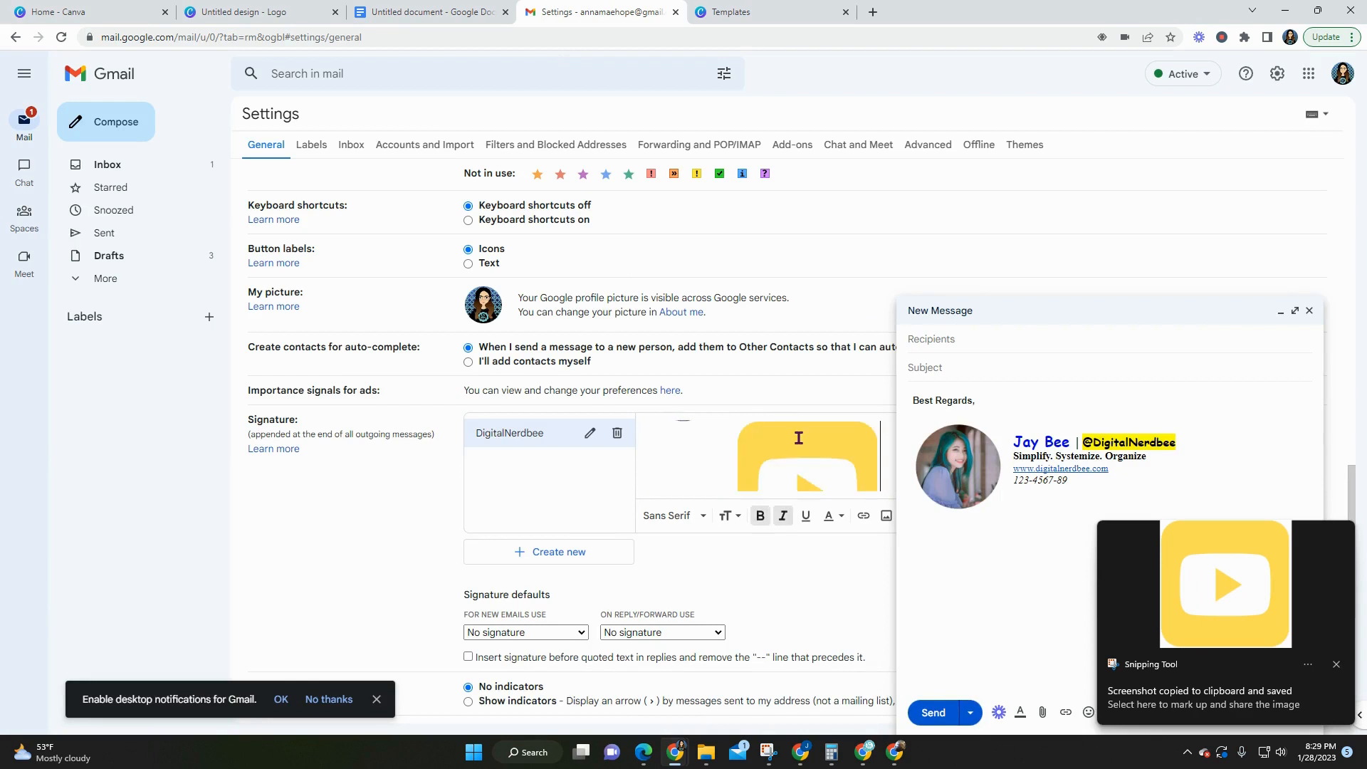
pyautogui.click(798, 438)
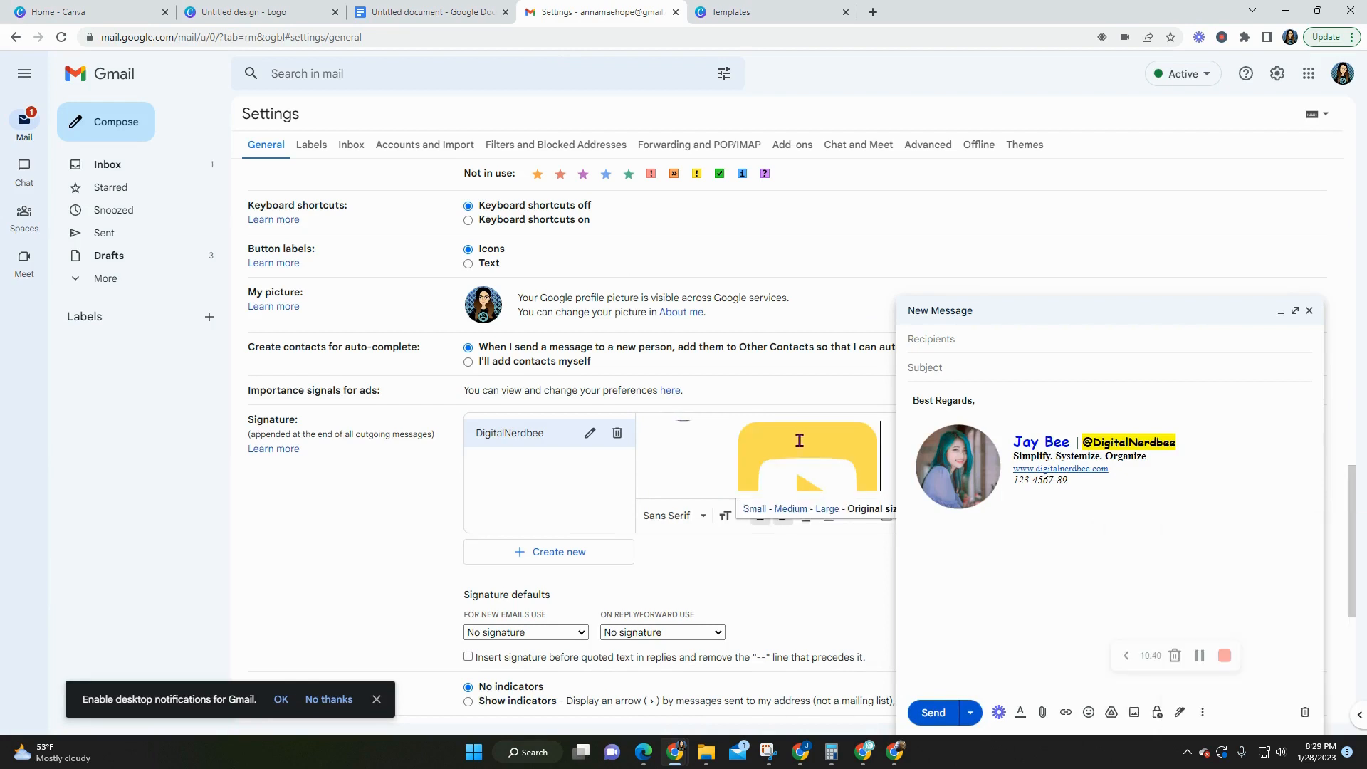
pyautogui.click(756, 509)
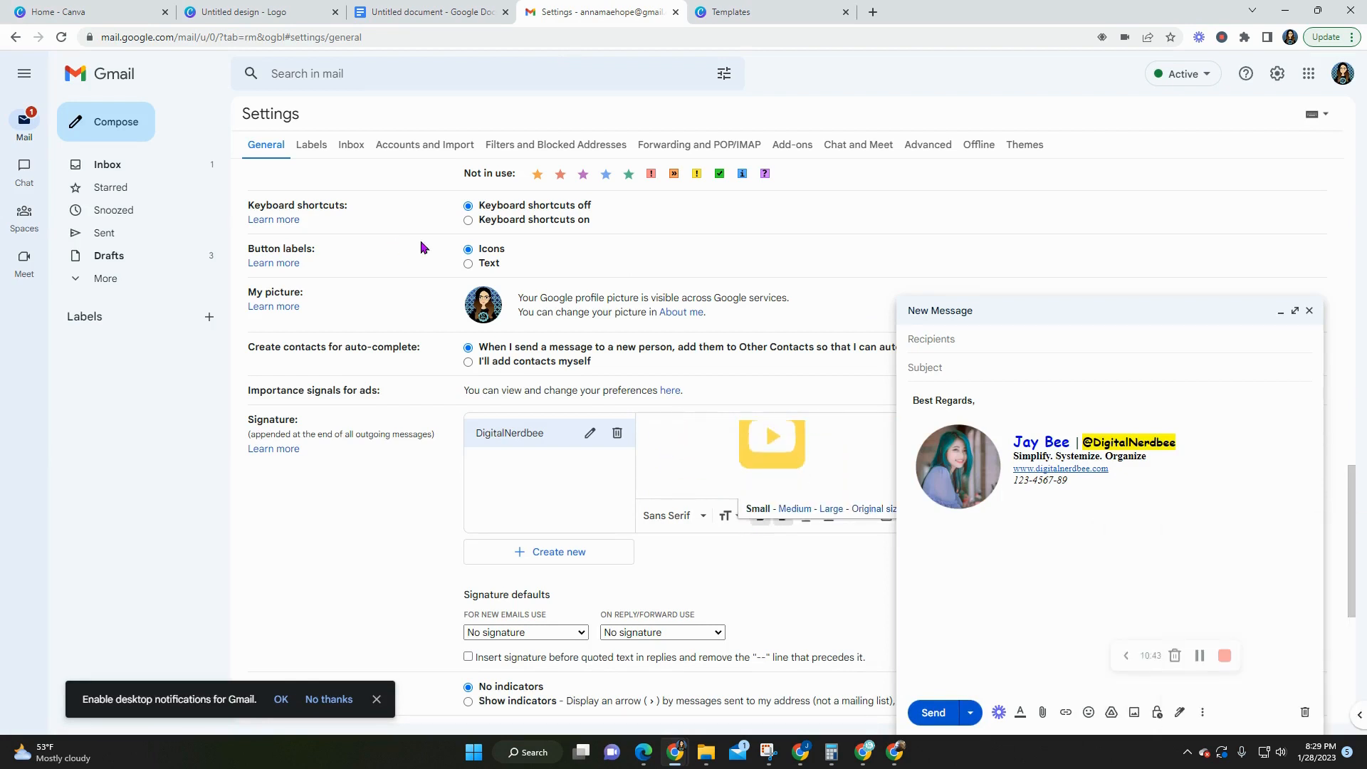
# - Minimise the new message, then switch to the Canva design and capture a rectangular snip of the Instagram icon on page 3
pyautogui.click(1281, 312)
pyautogui.click(435, 13)
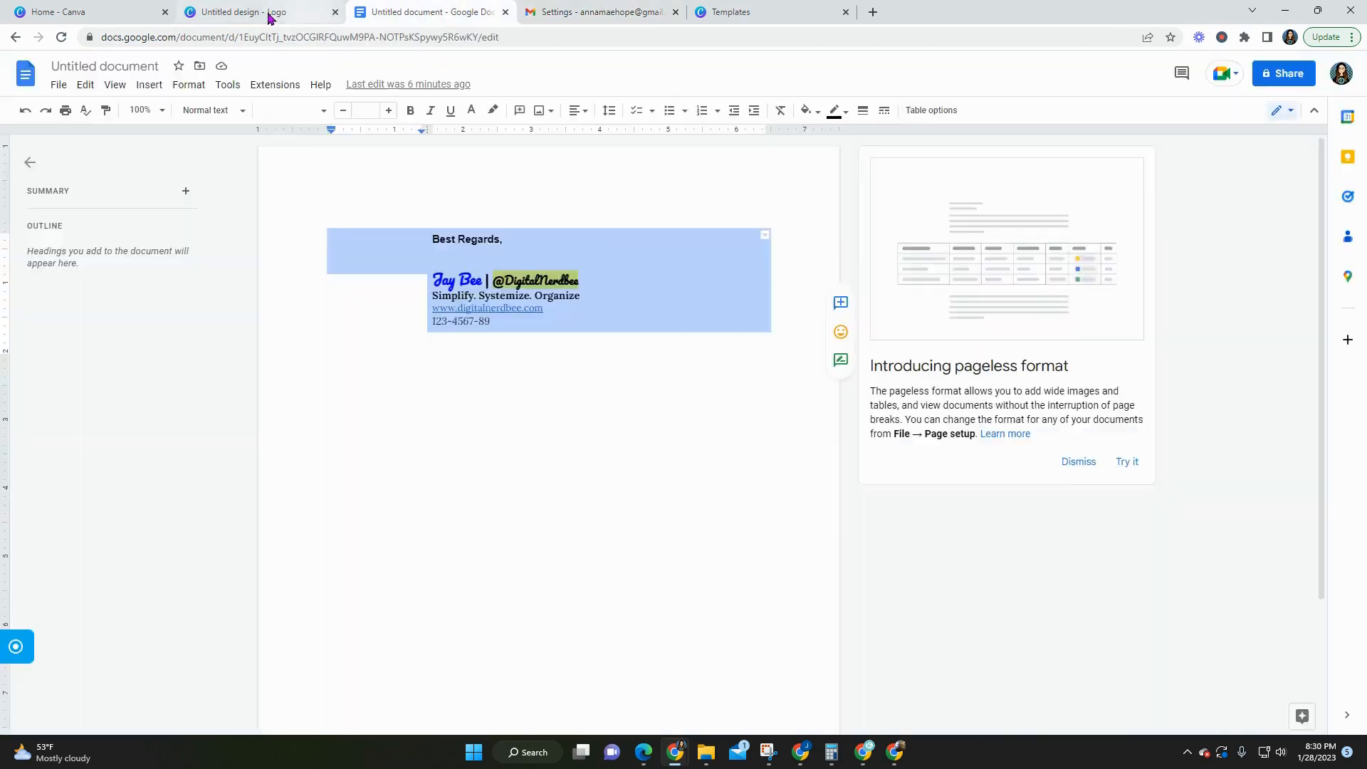
pyautogui.click(269, 17)
pyautogui.scroll(-3, 855, 391)
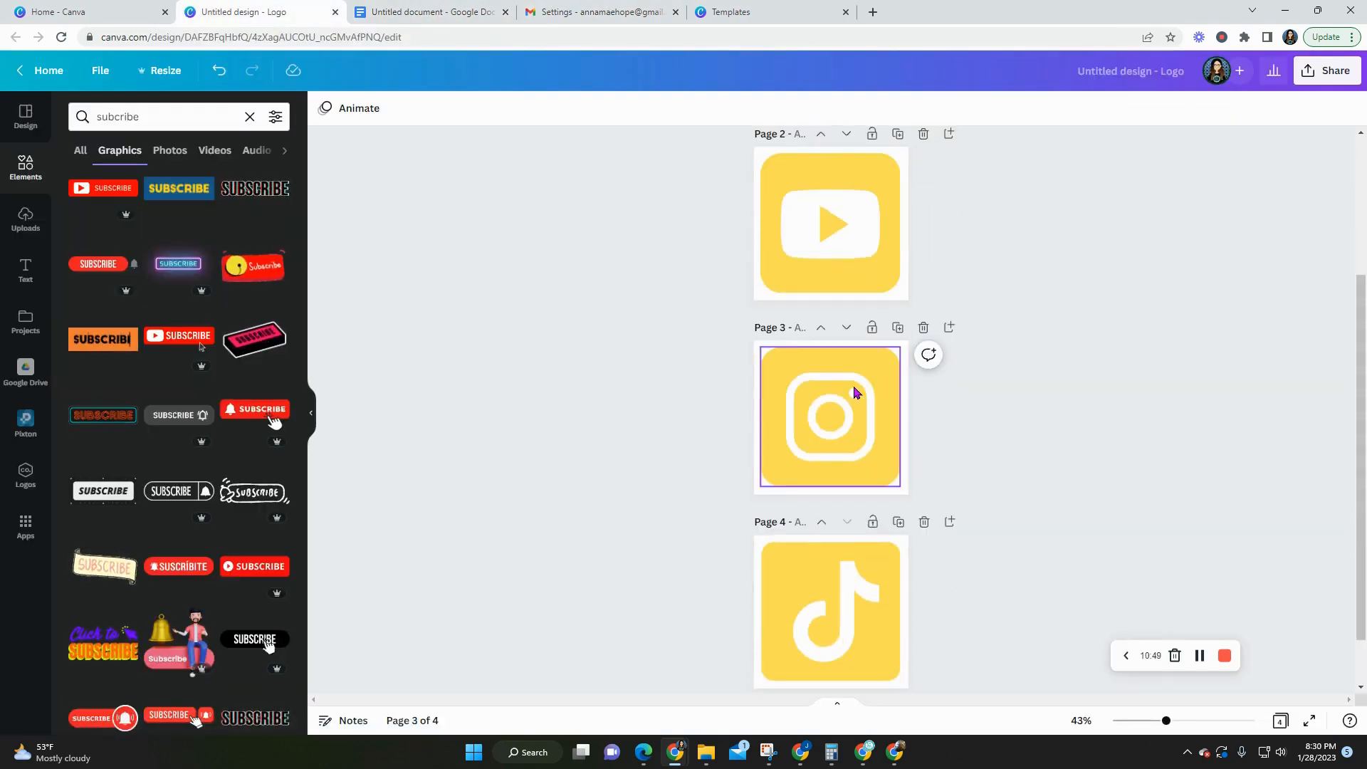
pyautogui.press('super+shift+s')
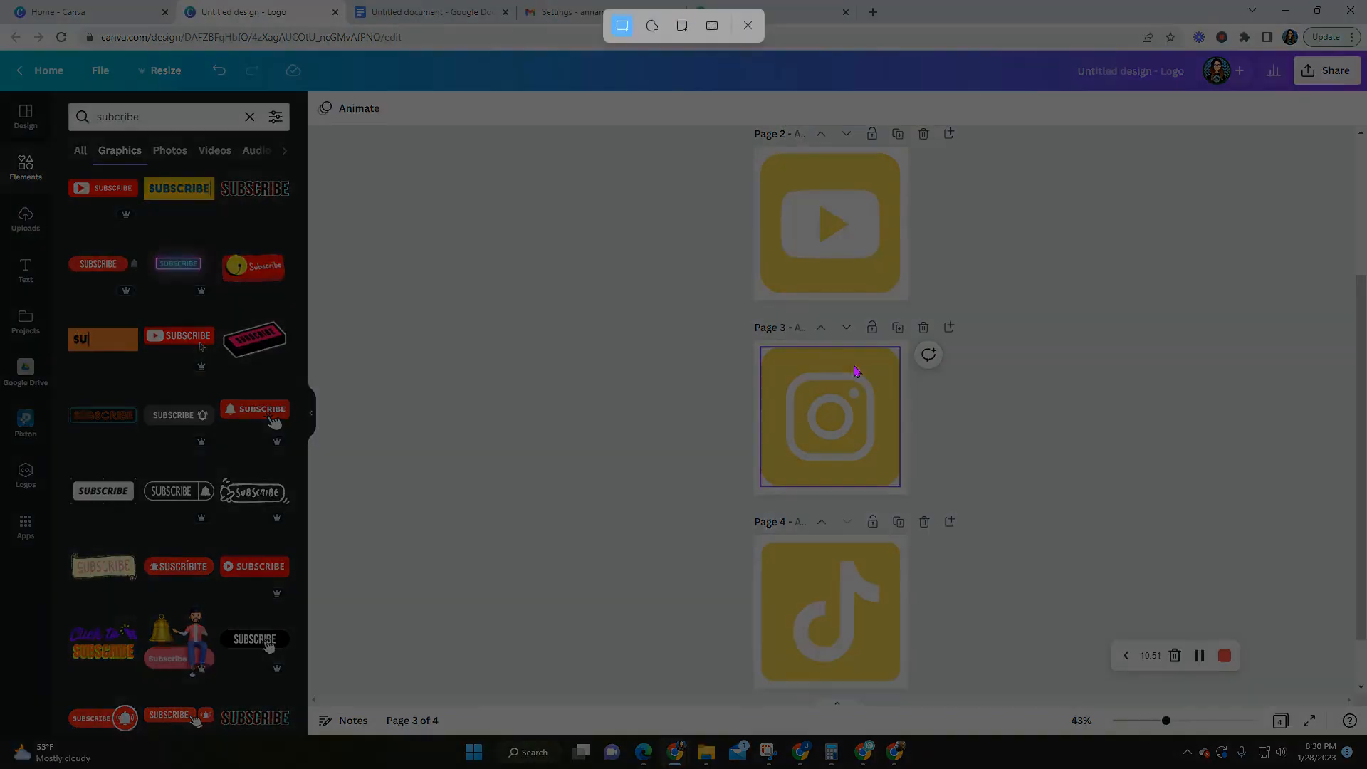
pyautogui.press('Escape')
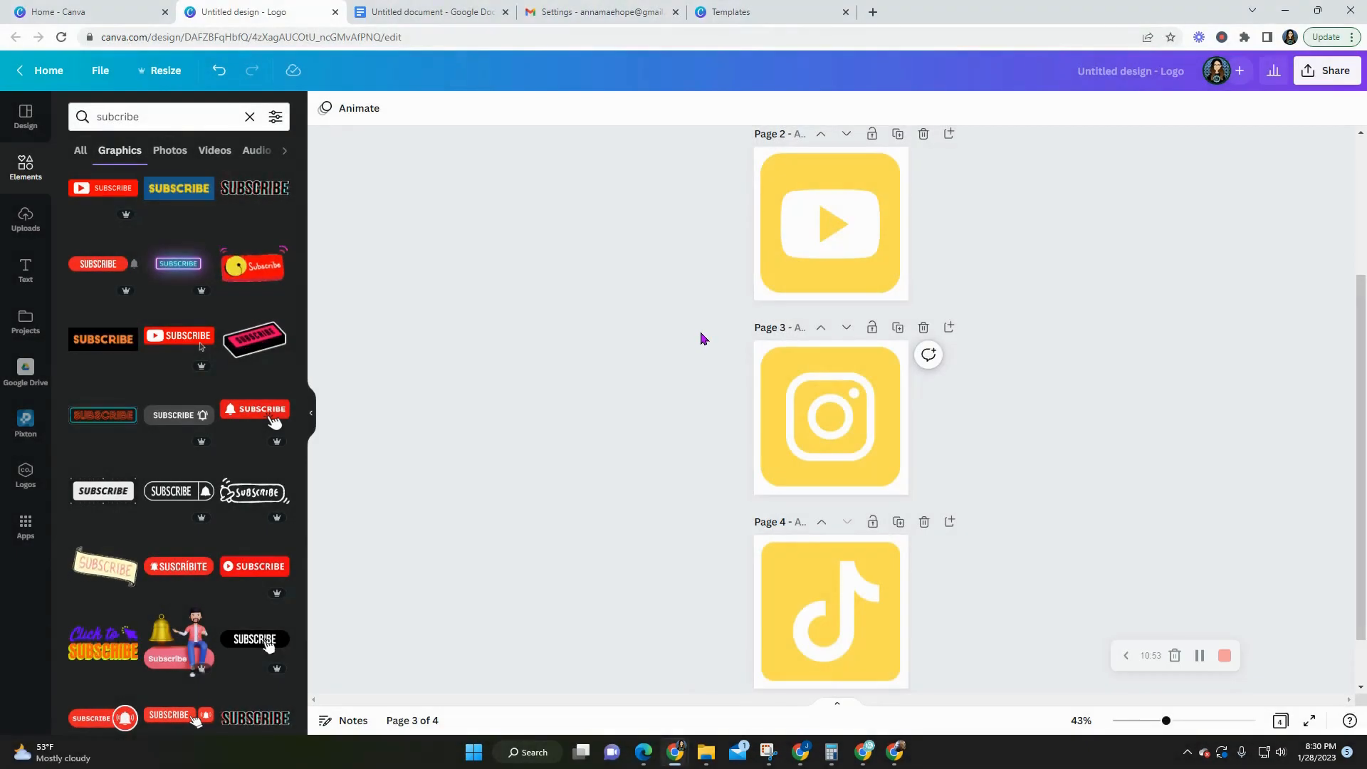
pyautogui.press('super+shift+s')
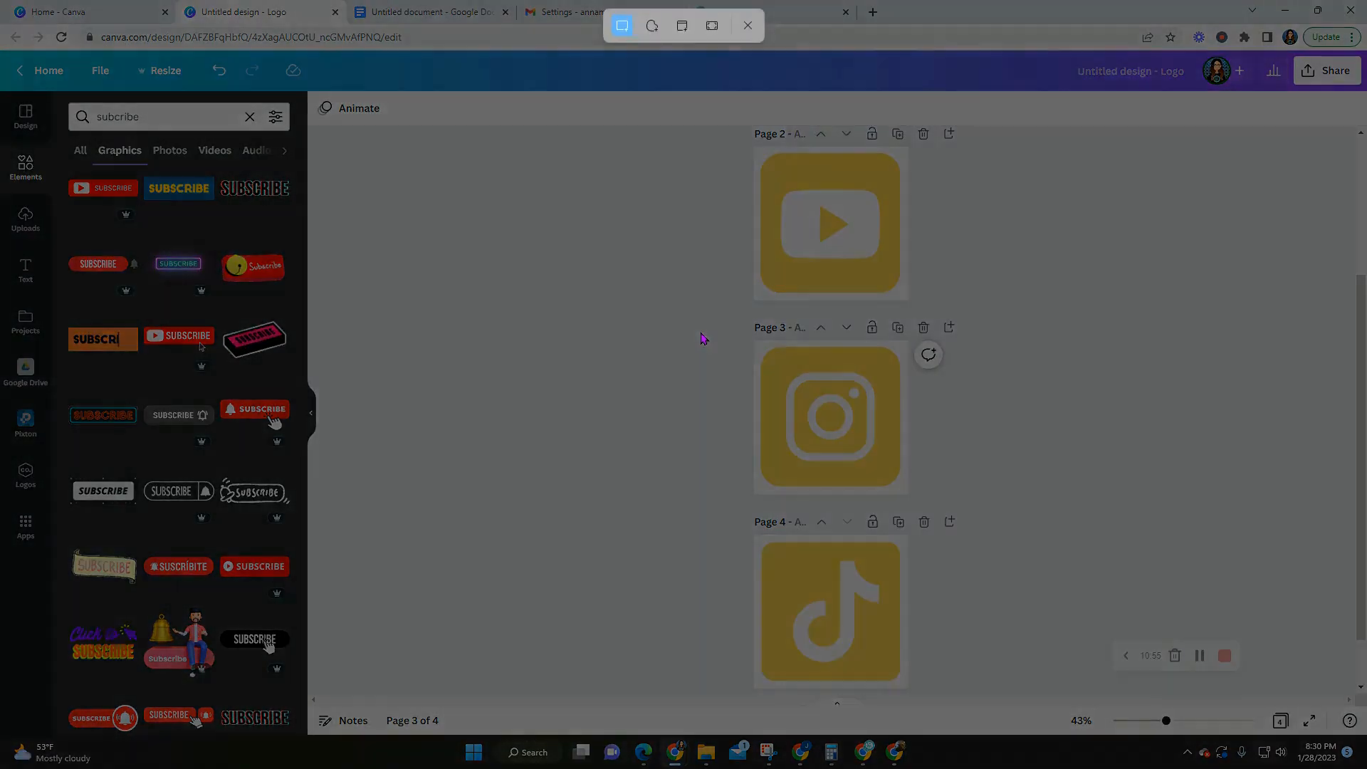
pyautogui.moveTo(761, 346); pyautogui.dragTo(903, 489)
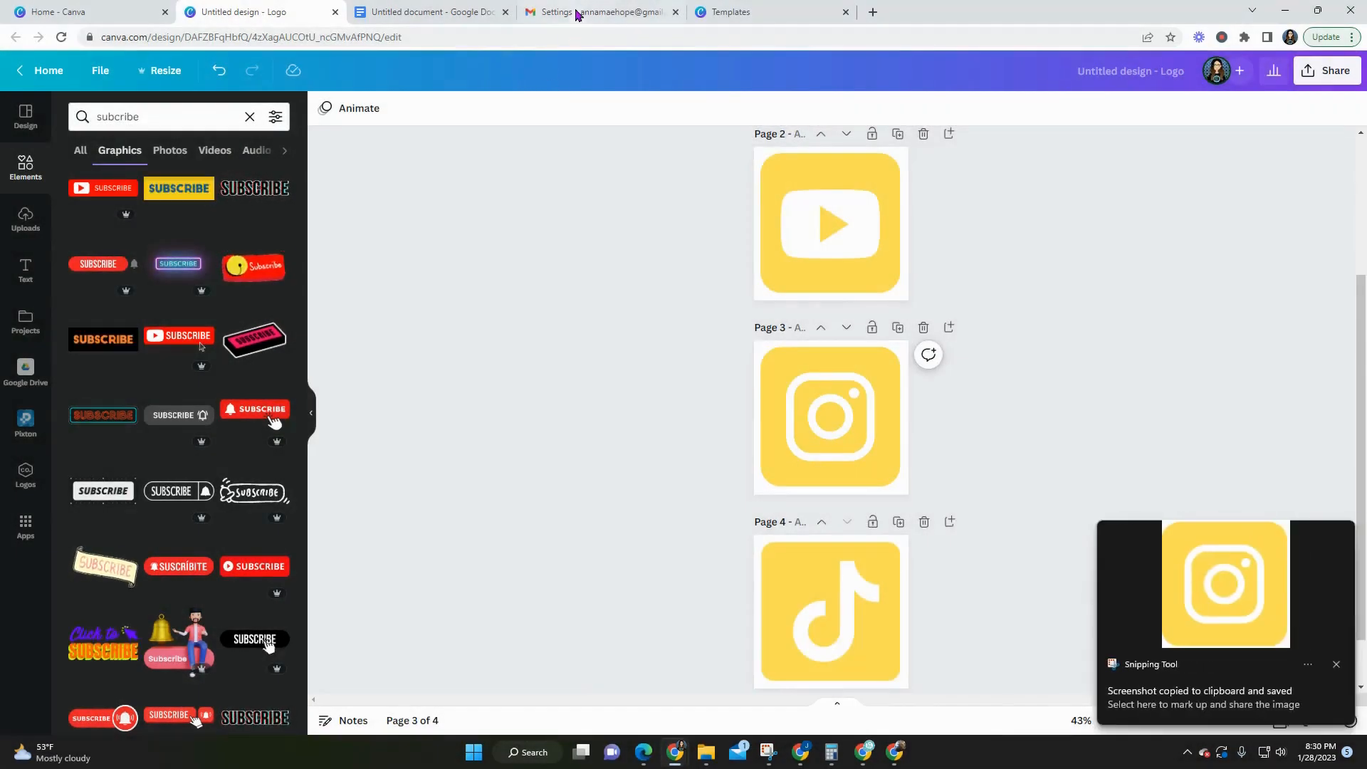
# - Paste the Instagram icon beside the YouTube icon in the Gmail signature and set its size to Small
pyautogui.click(578, 11)
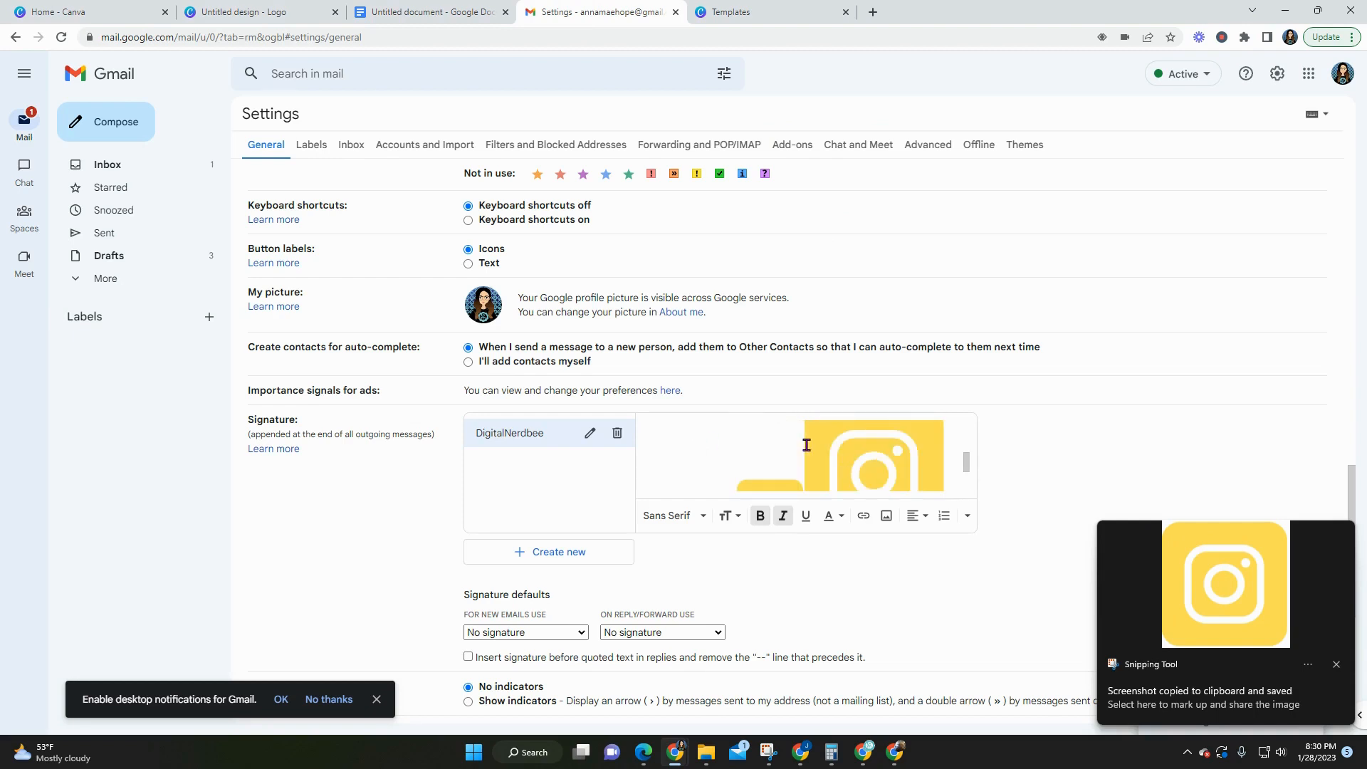
pyautogui.click(860, 463)
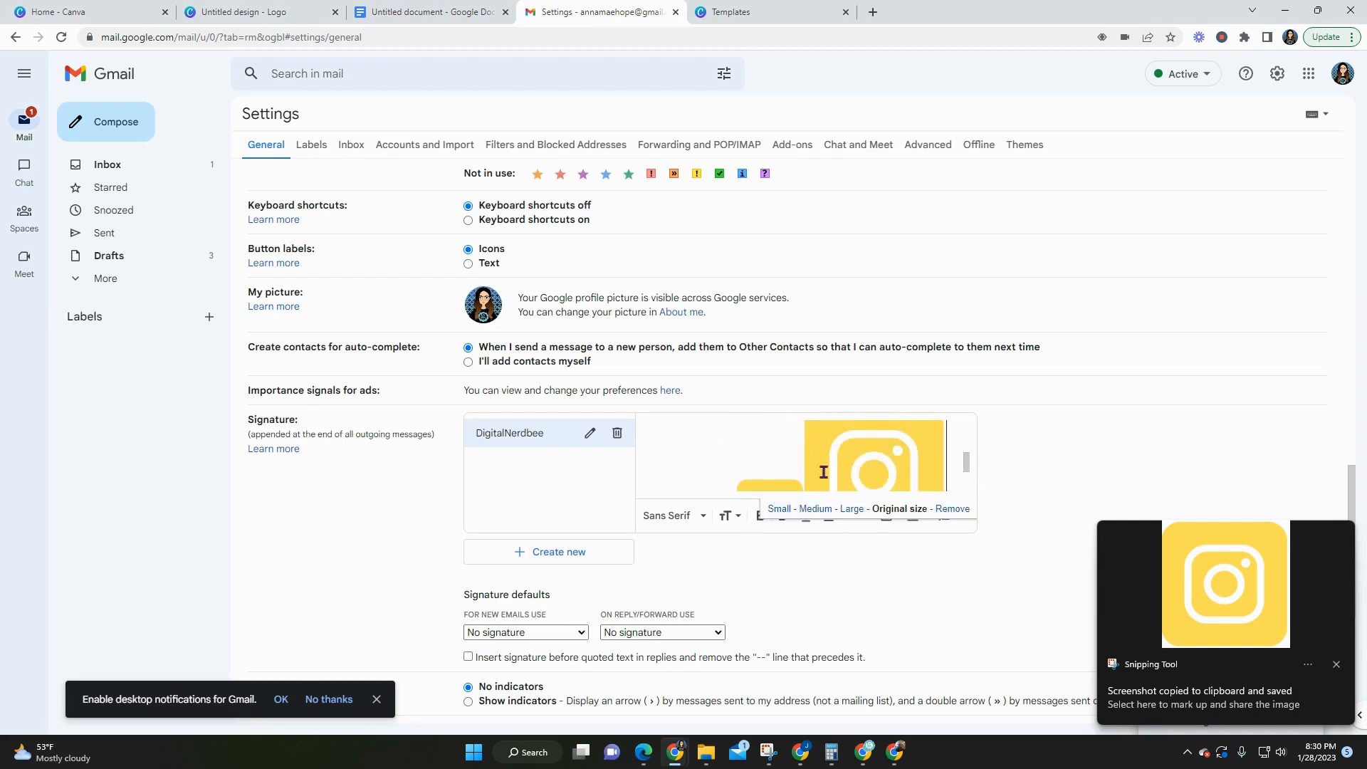
pyautogui.click(777, 510)
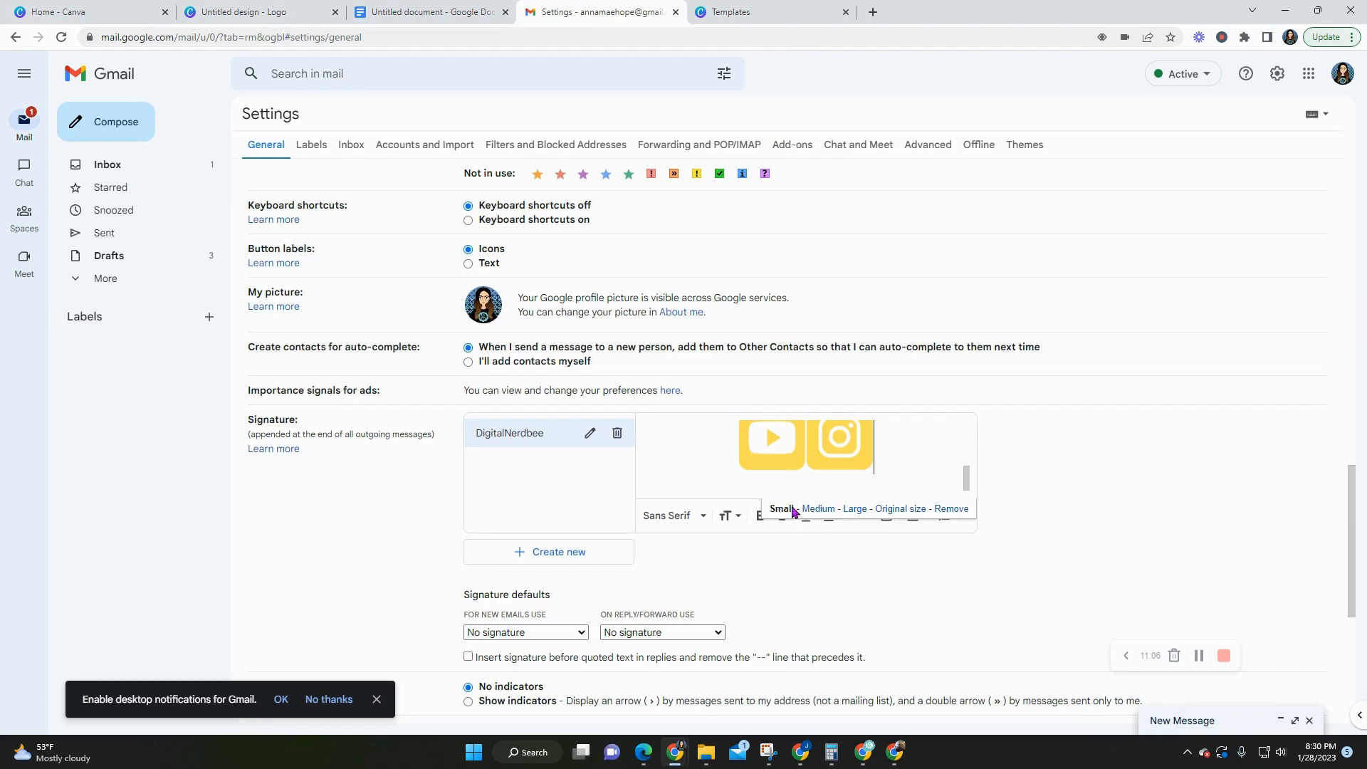
# - Return to the Canva design and capture a rectangular snip of the TikTok icon on page 4
pyautogui.click(275, 15)
pyautogui.scroll(-1, 938, 470)
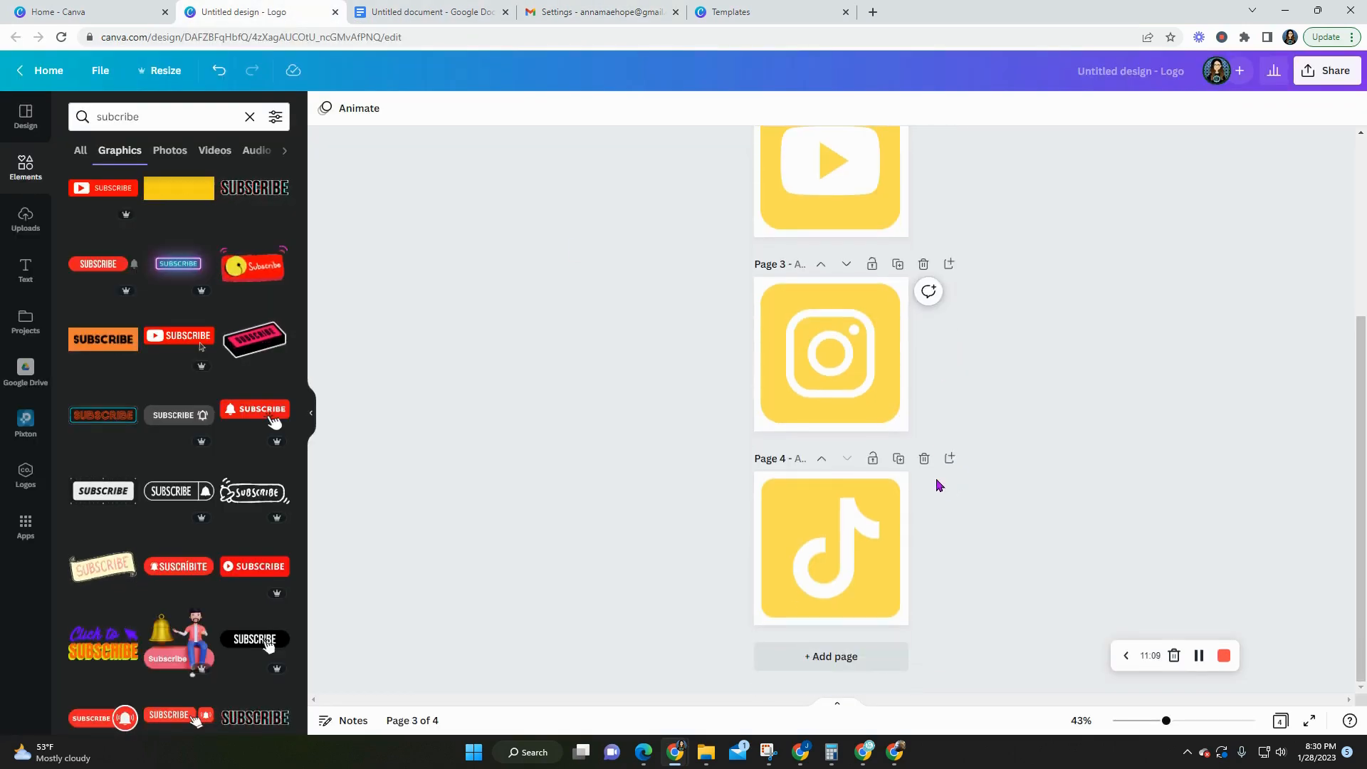
pyautogui.press('super+shift+s')
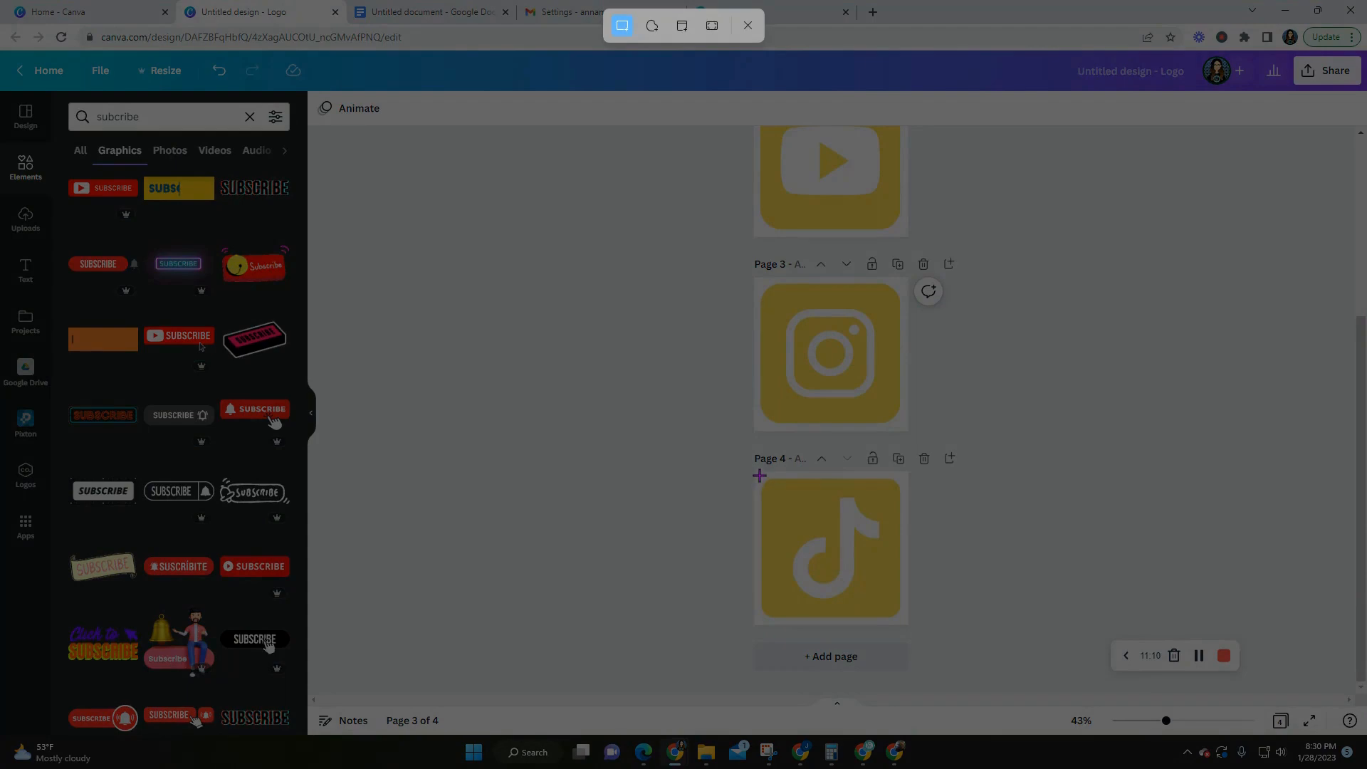
pyautogui.moveTo(760, 476); pyautogui.dragTo(904, 621)
# - Paste the TikTok icon after the Instagram icon in the Gmail signature and set its size to Small
pyautogui.click(427, 11)
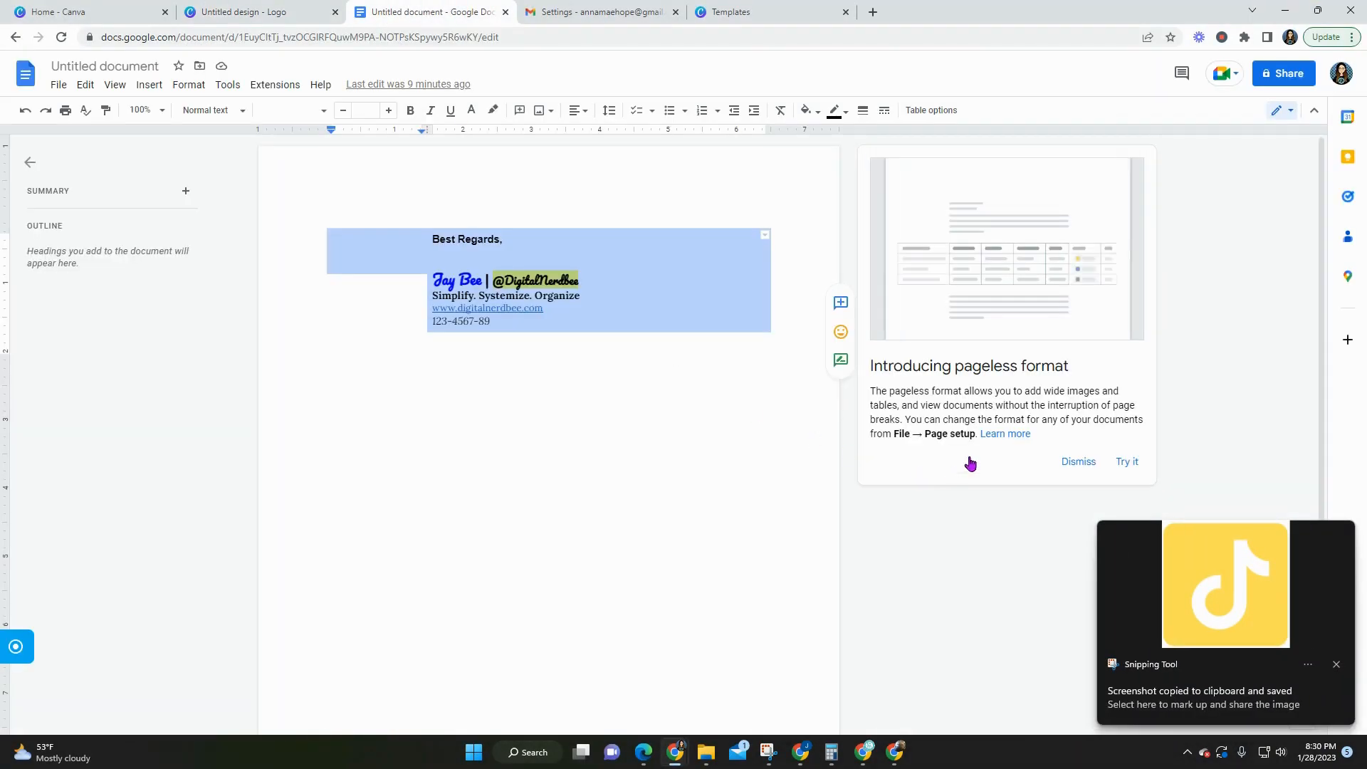
pyautogui.click(562, 12)
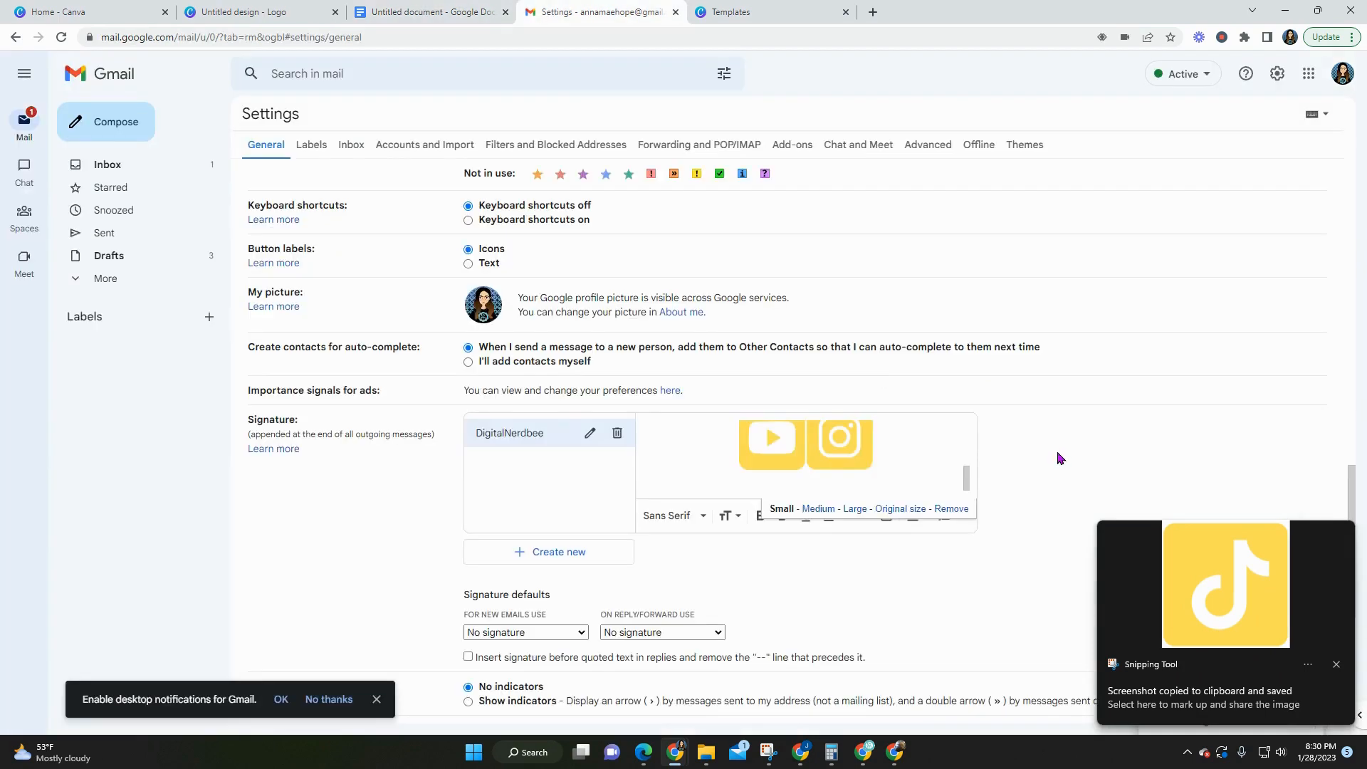
pyautogui.click(881, 468)
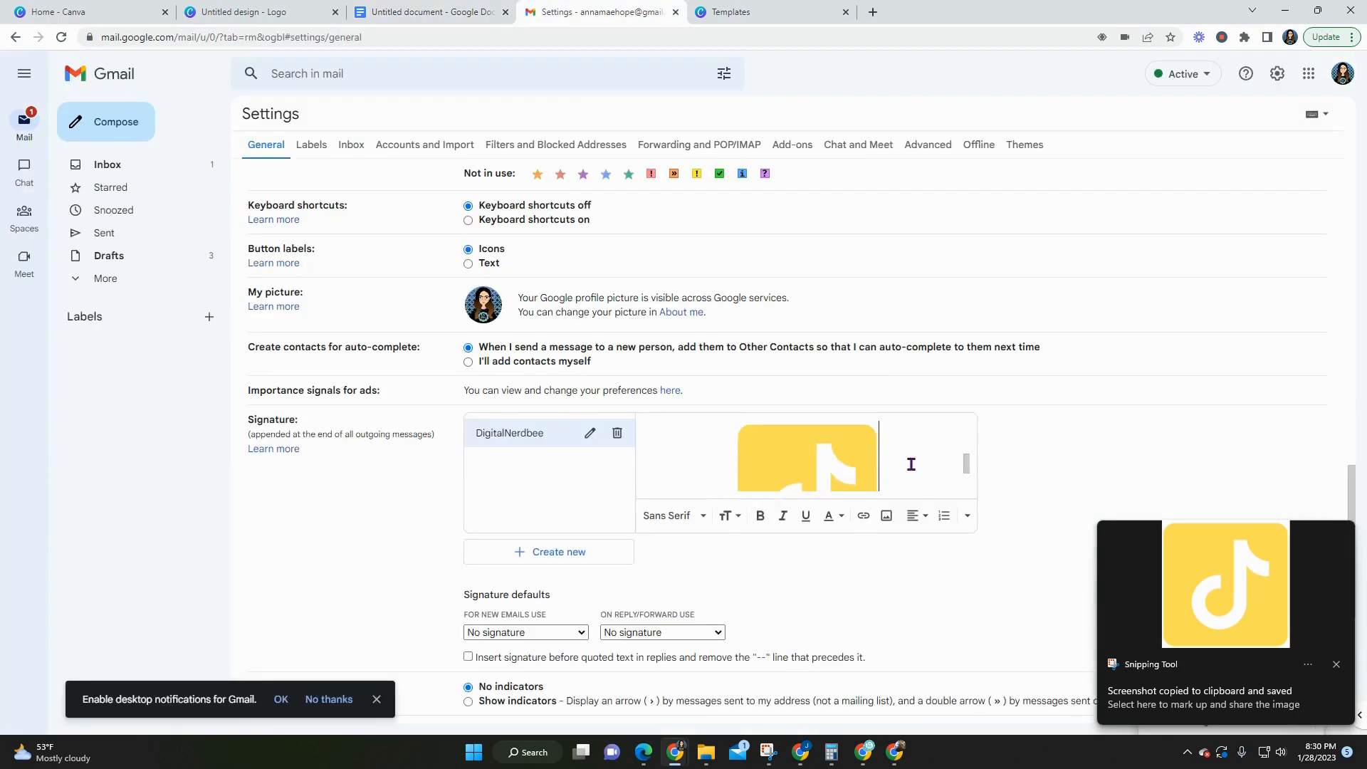
pyautogui.hotkey('ctrl', 'v')
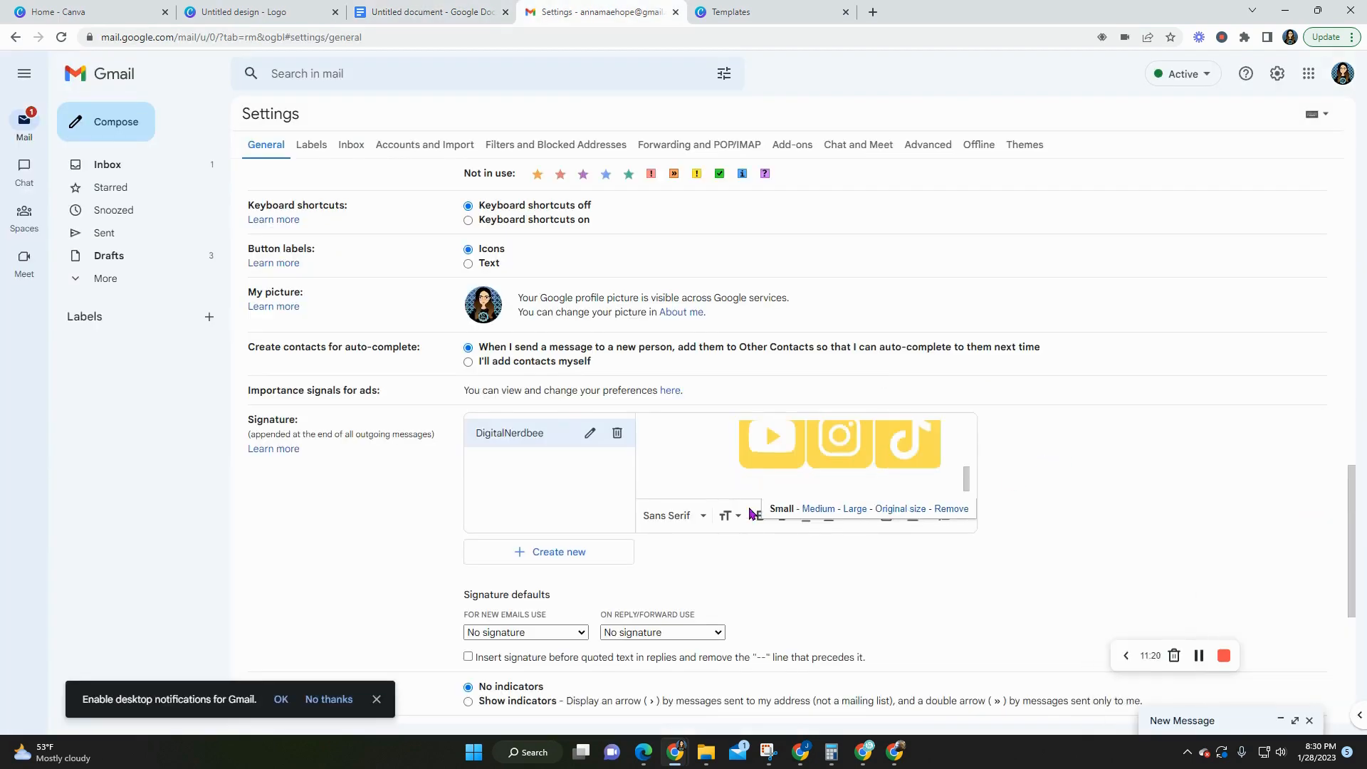
pyautogui.click(951, 459)
# - Copy the whole signature and paste it over the old version in the new message, expanded to full screen
pyautogui.scroll(3, 882, 460)
pyautogui.scroll(2, 875, 463)
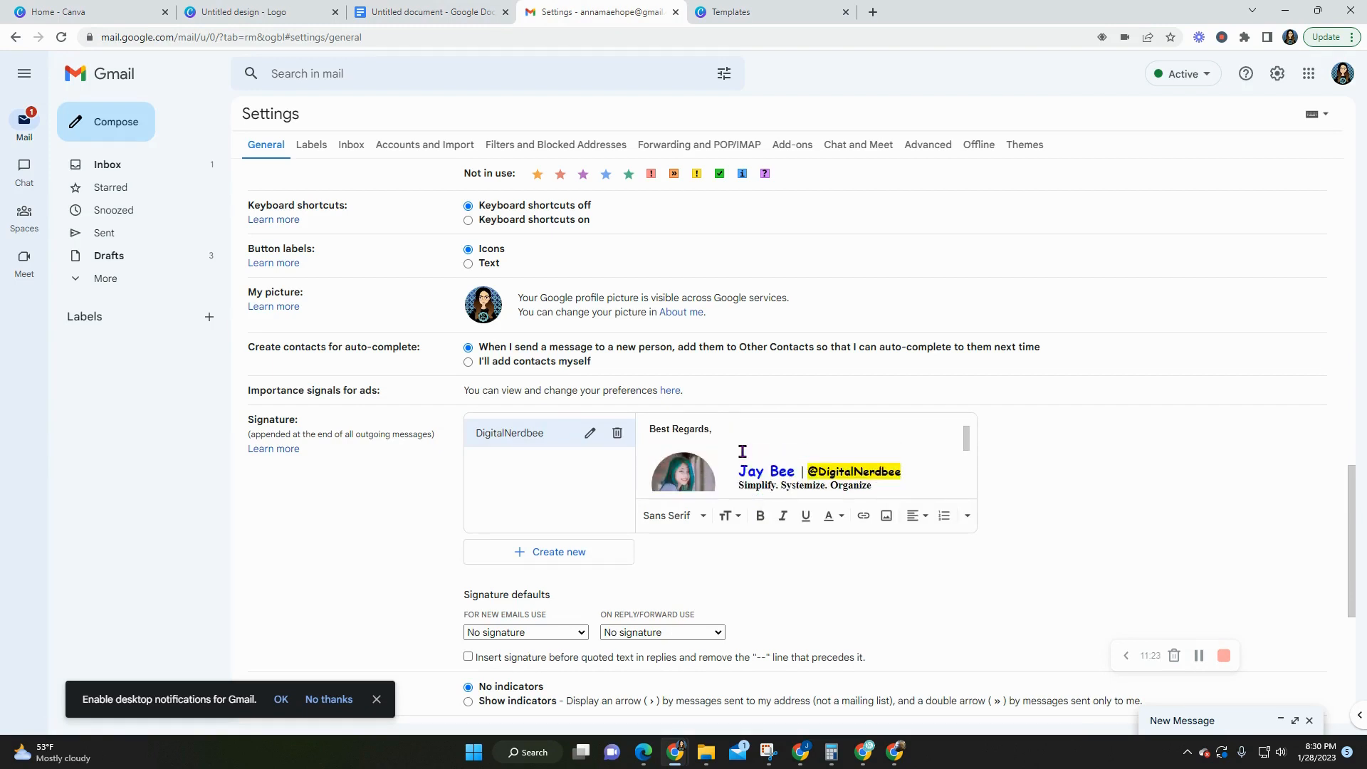
pyautogui.scroll(-3, 926, 477)
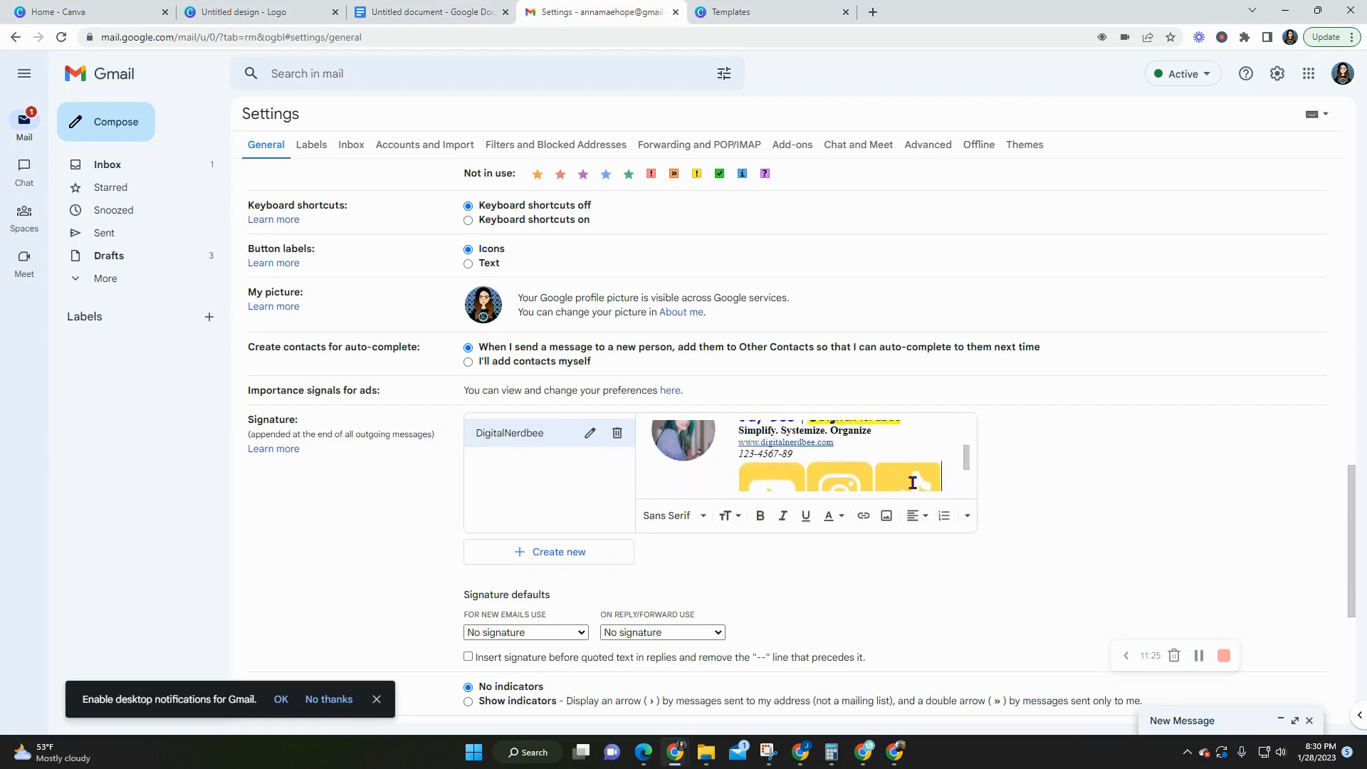
pyautogui.moveTo(912, 483)
pyautogui.mouseDown()
pyautogui.moveTo(648, 424)
pyautogui.moveTo(651, 447)
pyautogui.mouseUp()
pyautogui.hotkey('ctrl', 'c')
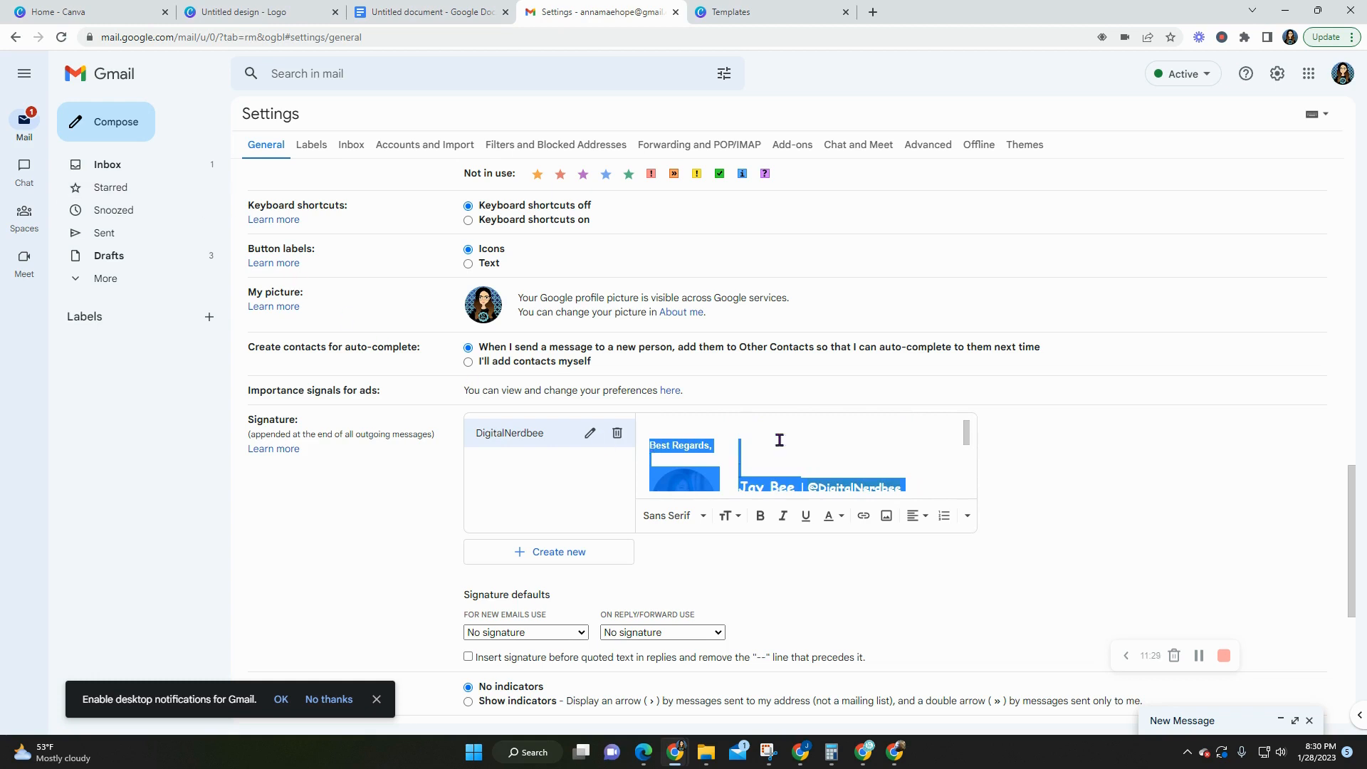
pyautogui.click(1294, 721)
pyautogui.moveTo(436, 275)
pyautogui.mouseDown()
pyautogui.moveTo(446, 268)
pyautogui.moveTo(221, 264)
pyautogui.moveTo(108, 213)
pyautogui.mouseUp()
pyautogui.hotkey('ctrl', 'v')
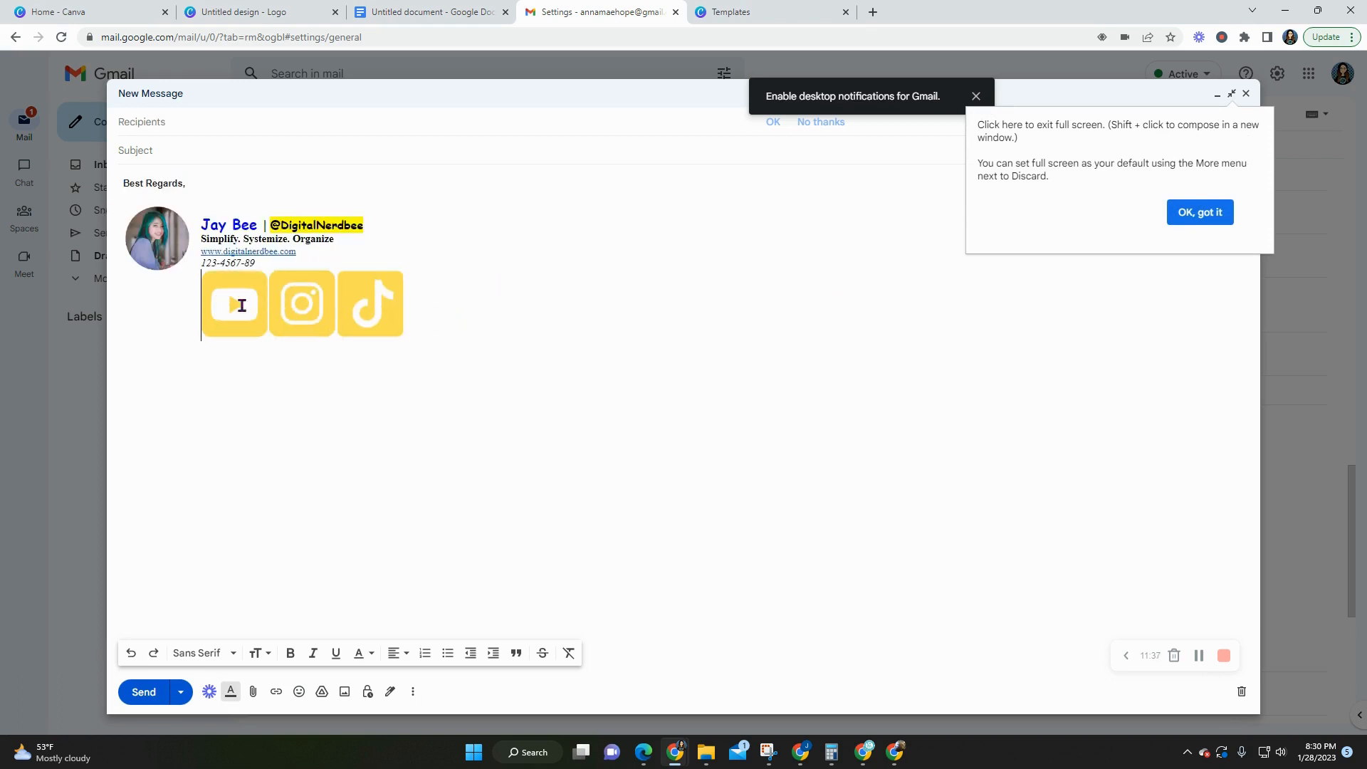
# - Shrink the YouTube icon in the message's signature to a little under half its size
pyautogui.click(229, 309)
pyautogui.click(429, 306)
pyautogui.moveTo(363, 305); pyautogui.dragTo(217, 307)
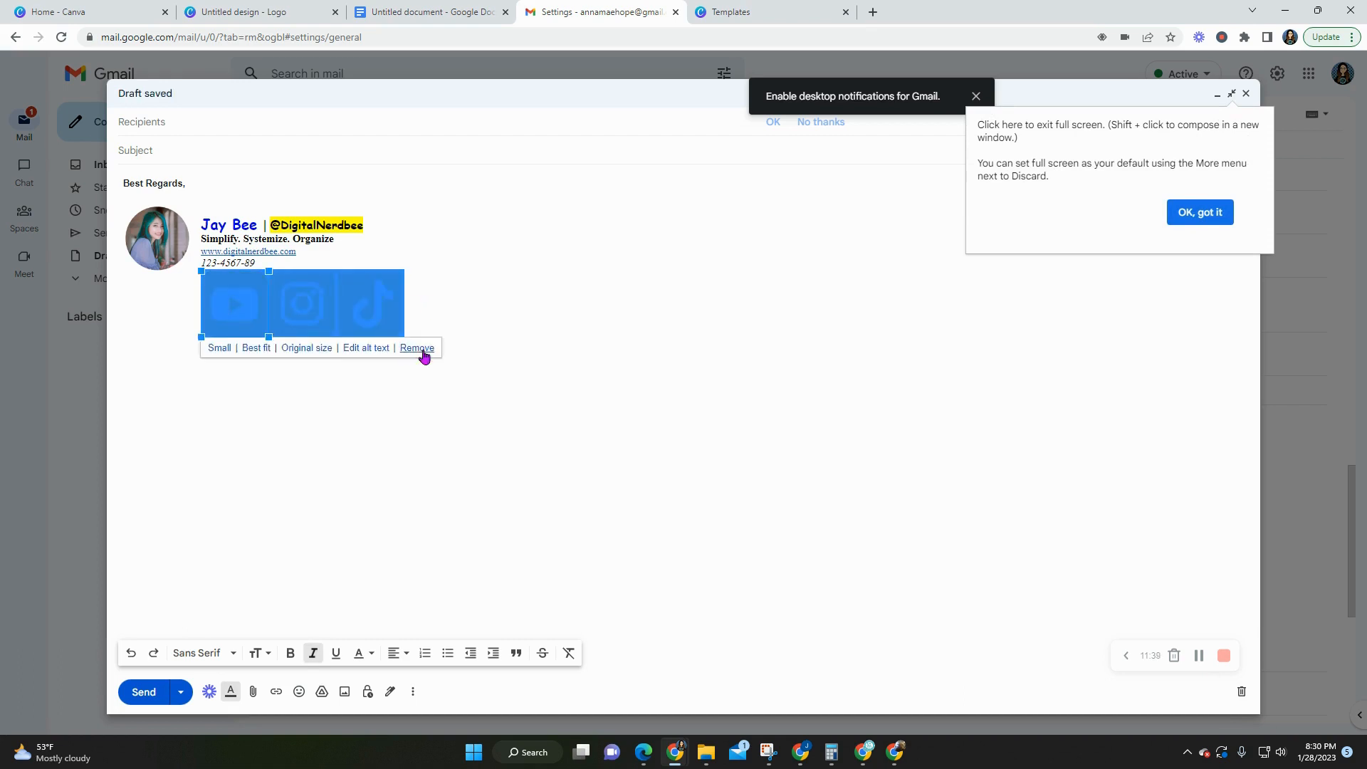
pyautogui.click(265, 298)
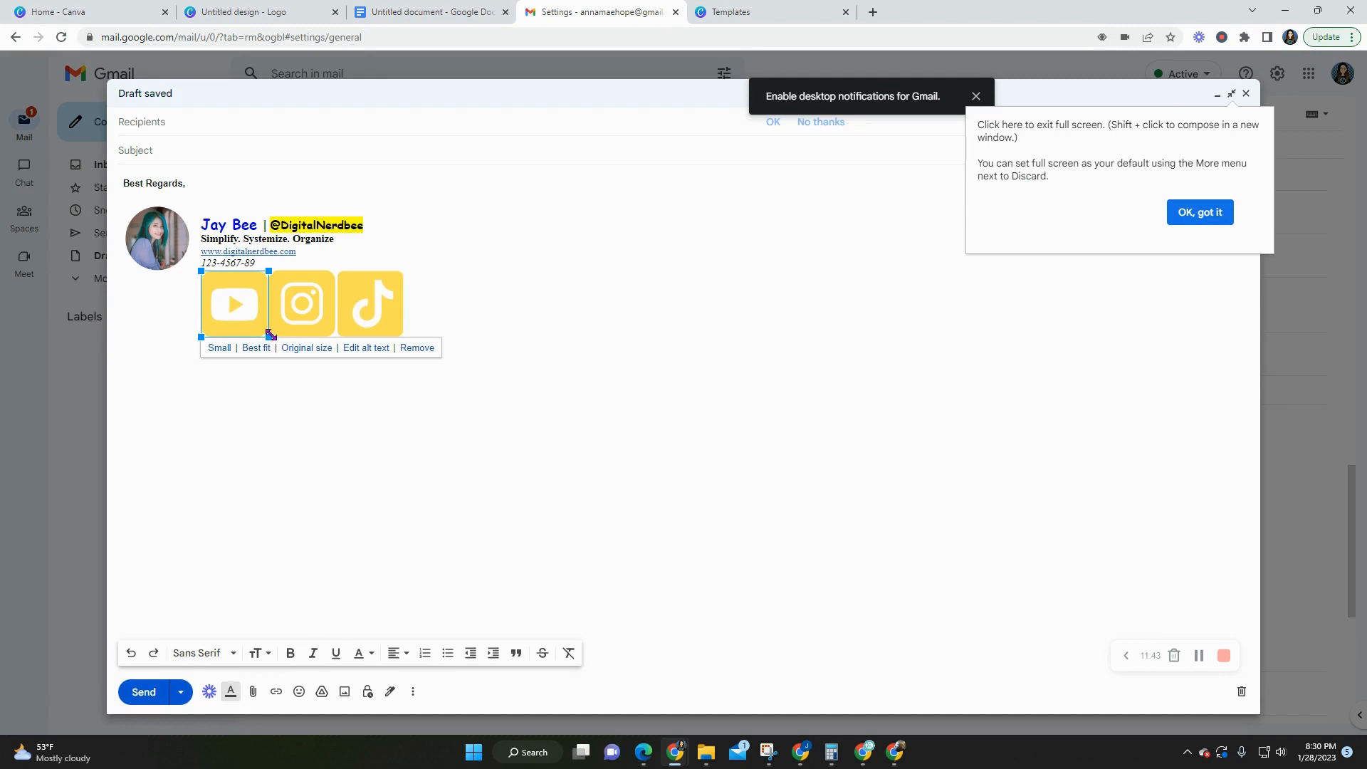
pyautogui.moveTo(268, 334); pyautogui.dragTo(230, 300)
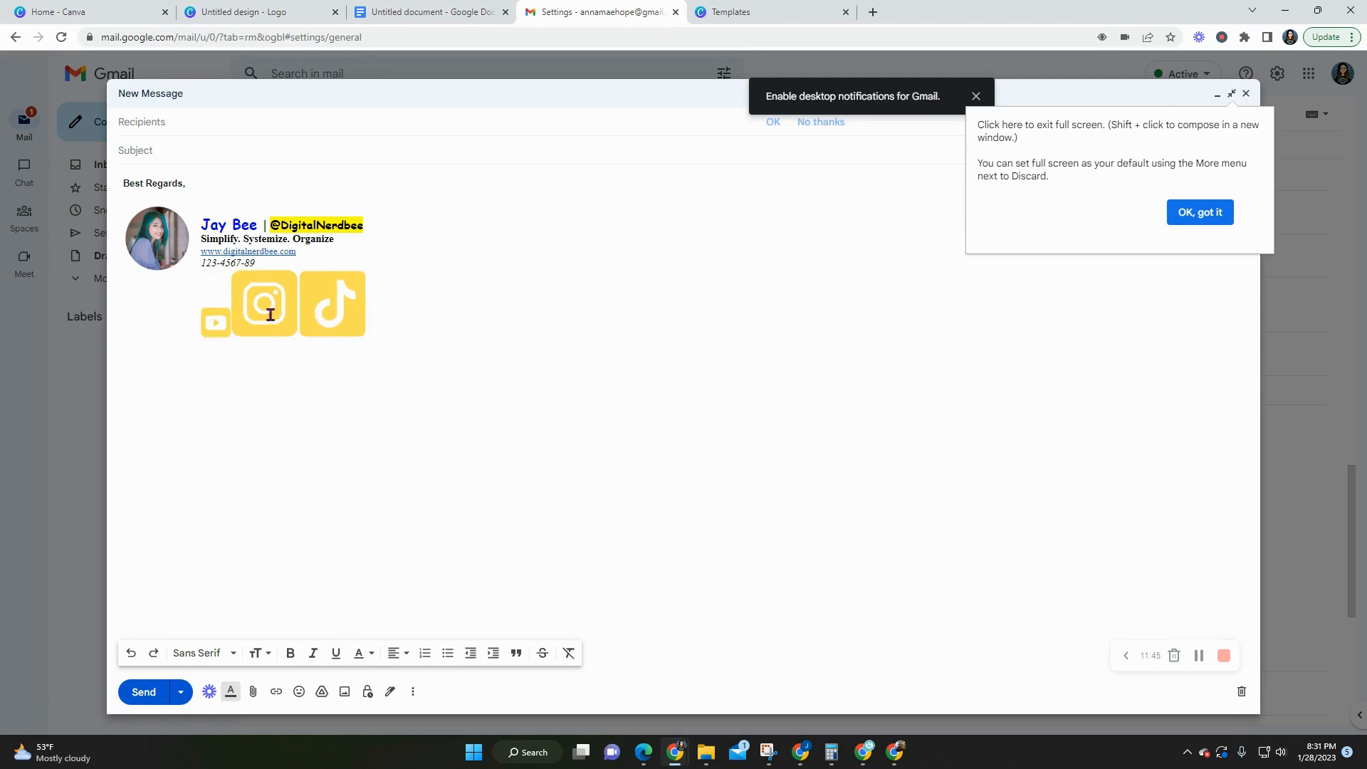
# - Shrink the Instagram and TikTok icons to about the same size as the small YouTube icon
pyautogui.click(271, 314)
pyautogui.moveTo(297, 336); pyautogui.dragTo(258, 299)
pyautogui.click(320, 324)
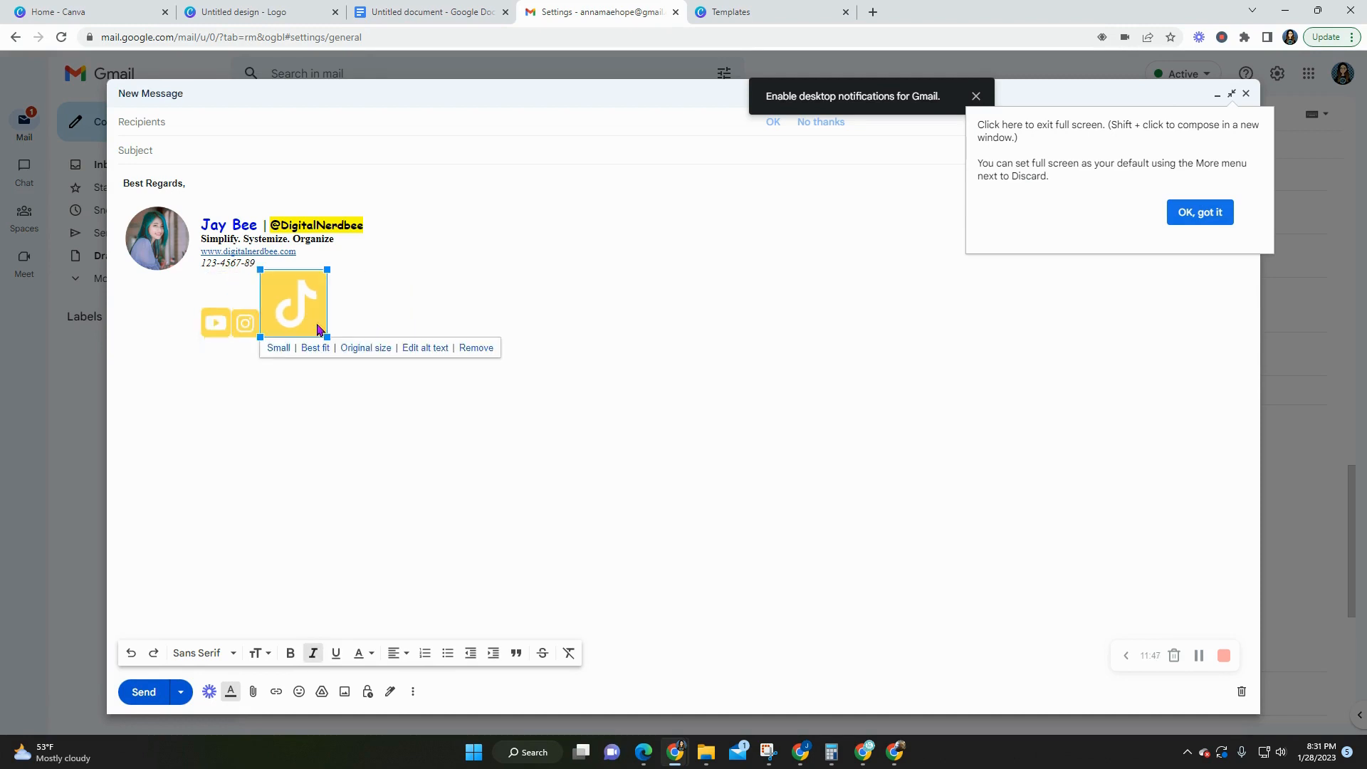
pyautogui.moveTo(327, 336); pyautogui.dragTo(282, 300)
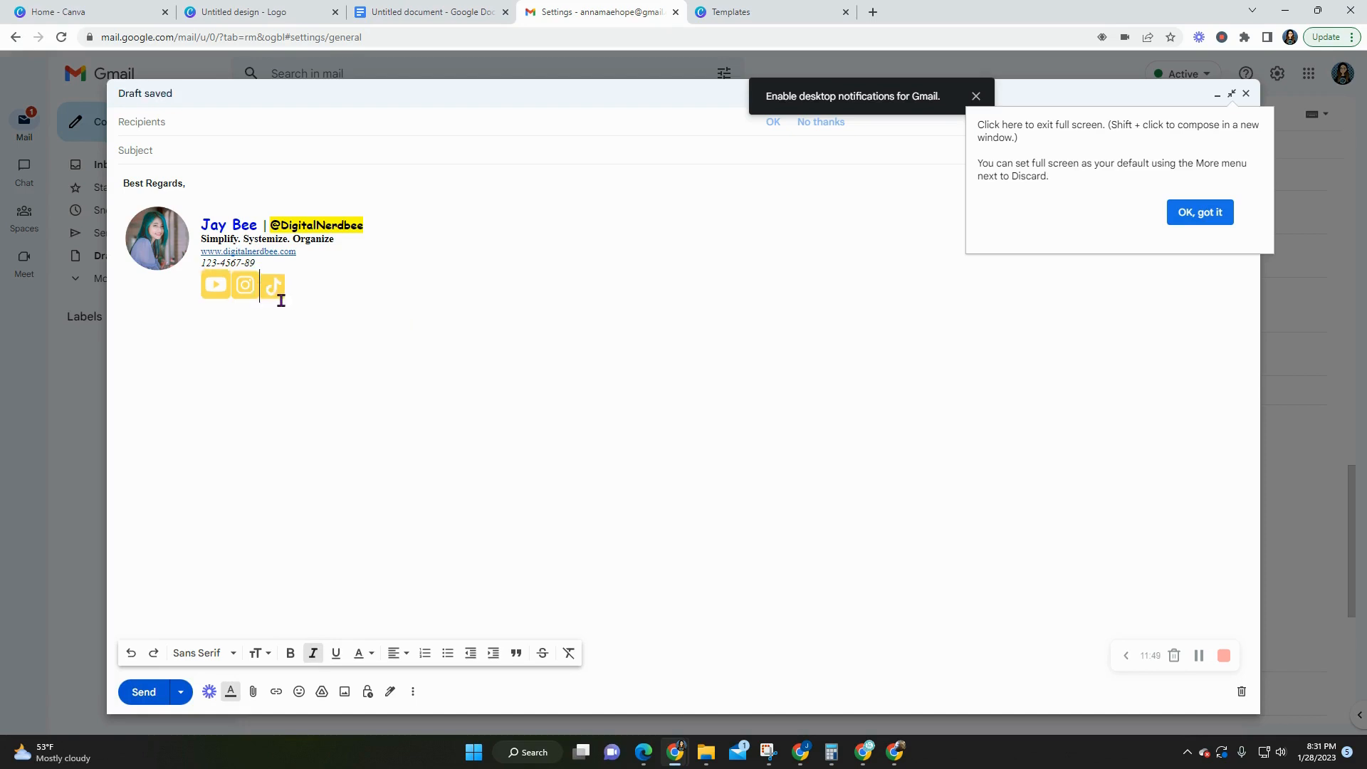
# - Fine-tune the sizes of the small social media icons so that they match each other in the row
pyautogui.click(278, 288)
pyautogui.click(341, 274)
pyautogui.click(280, 285)
pyautogui.click(329, 270)
pyautogui.click(222, 289)
pyautogui.moveTo(229, 265); pyautogui.dragTo(230, 276)
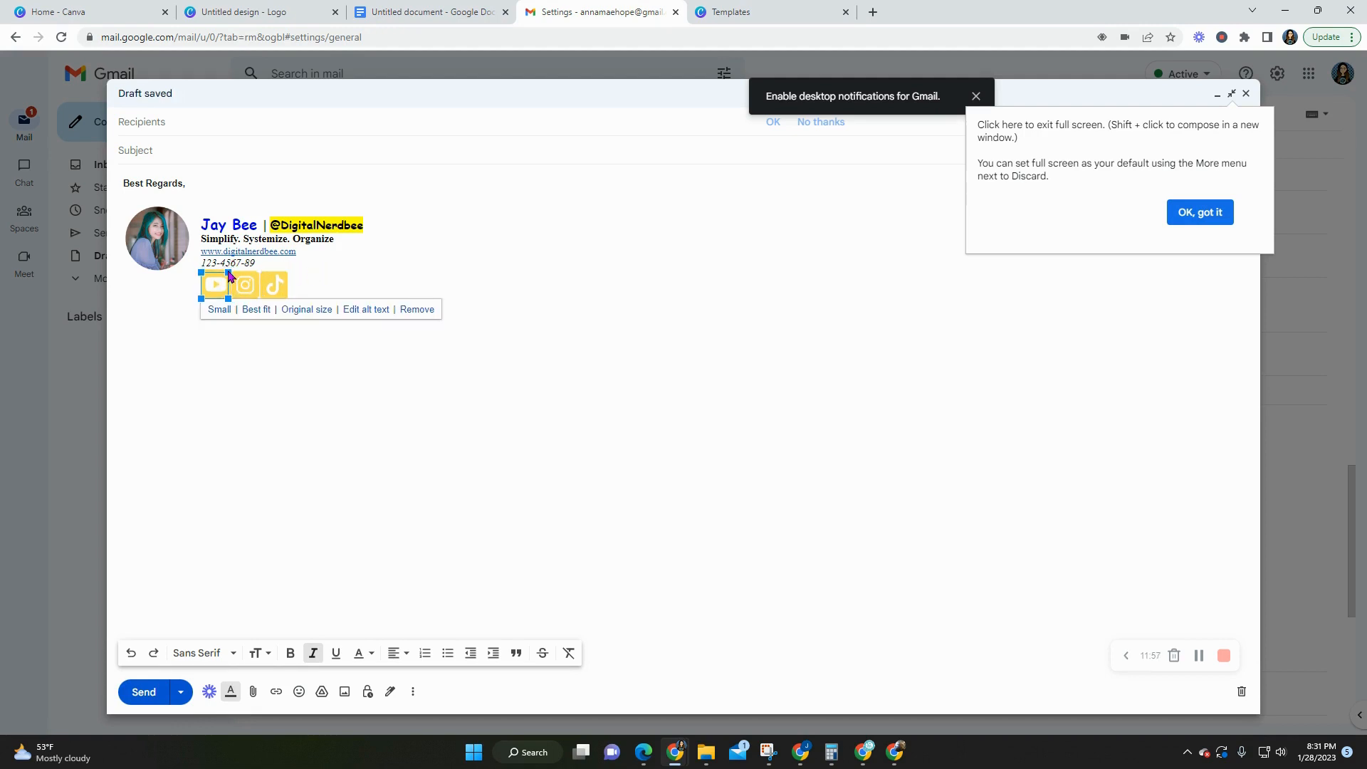
pyautogui.click(342, 277)
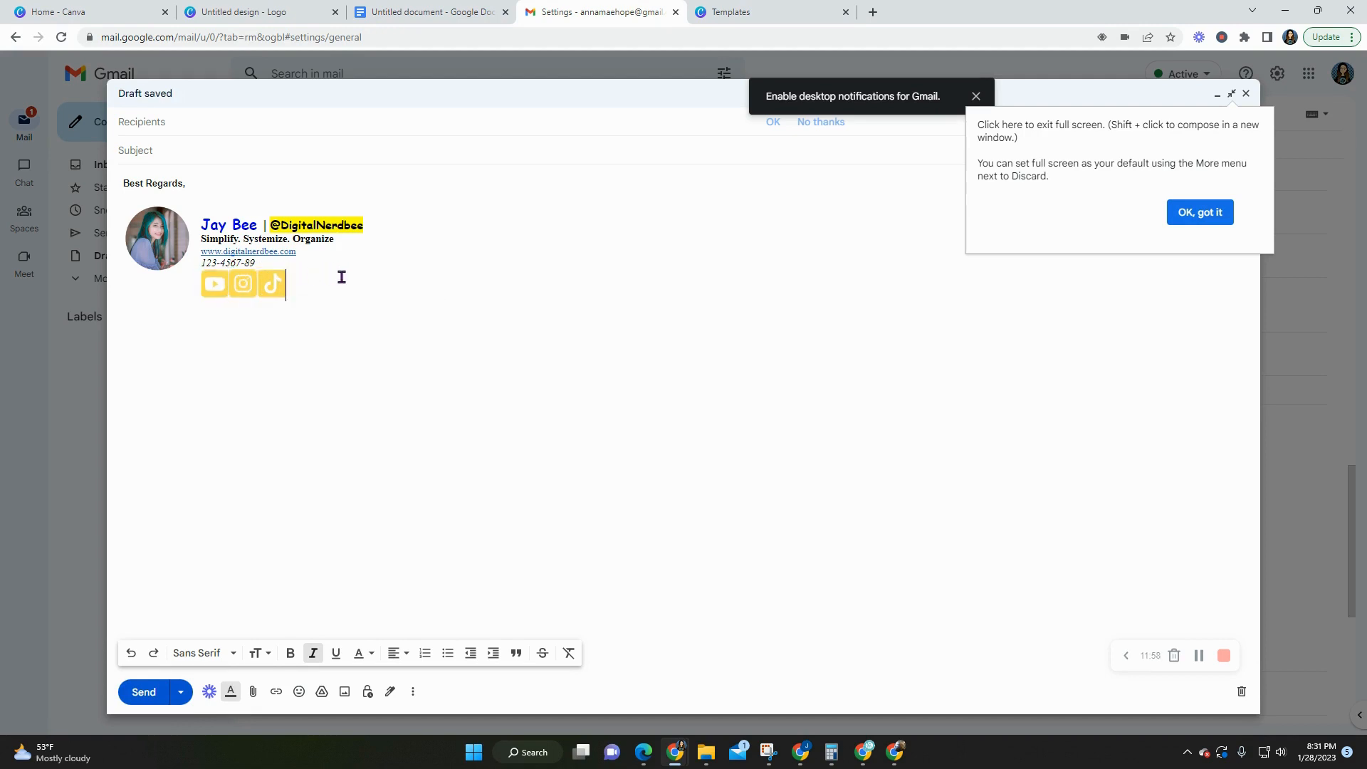
# - Enlarge the circular photo until it reaches down to the bottom of the social media icon row
pyautogui.click(176, 234)
pyautogui.moveTo(189, 271); pyautogui.dragTo(217, 297)
pyautogui.click(188, 266)
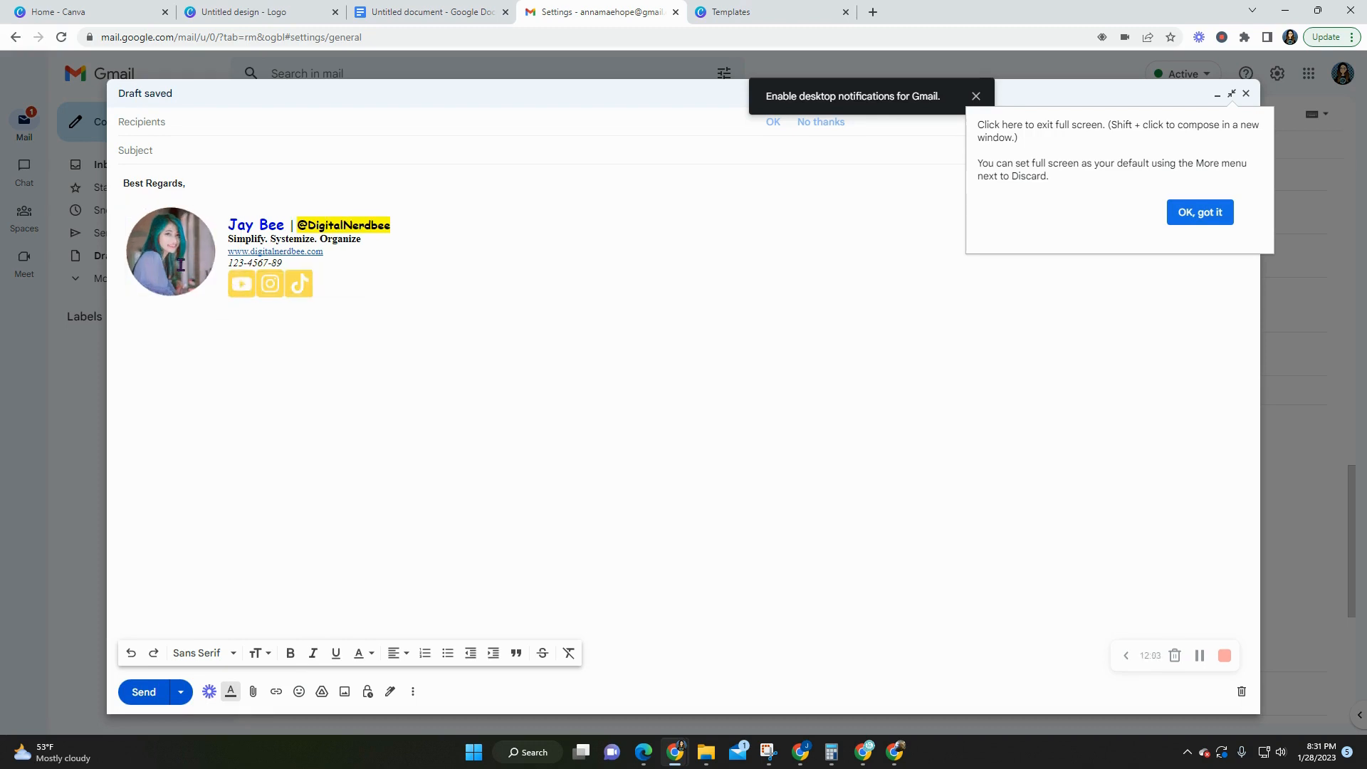
# - Change the background colour of the social handle beside the name in the signature to pale yellow
pyautogui.click(418, 254)
pyautogui.moveTo(391, 225); pyautogui.dragTo(289, 225)
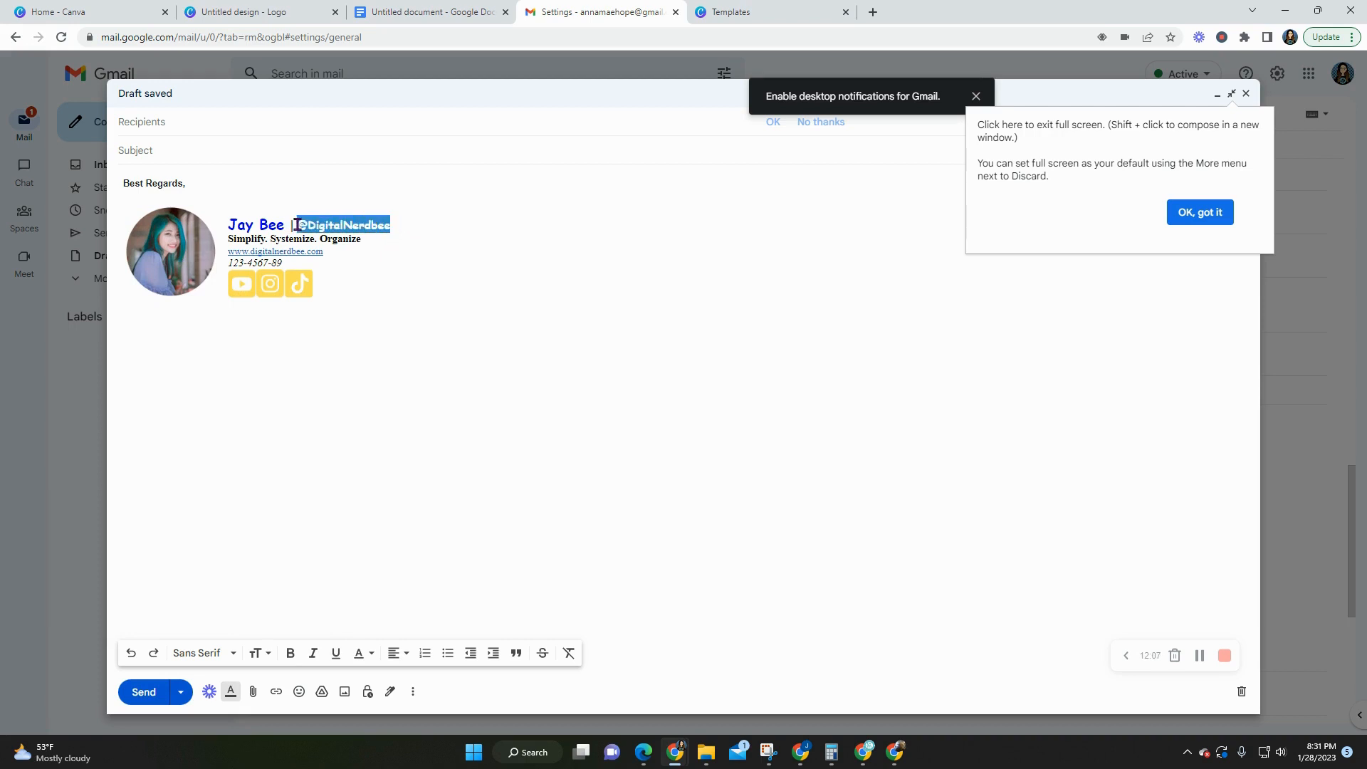
pyautogui.click(373, 658)
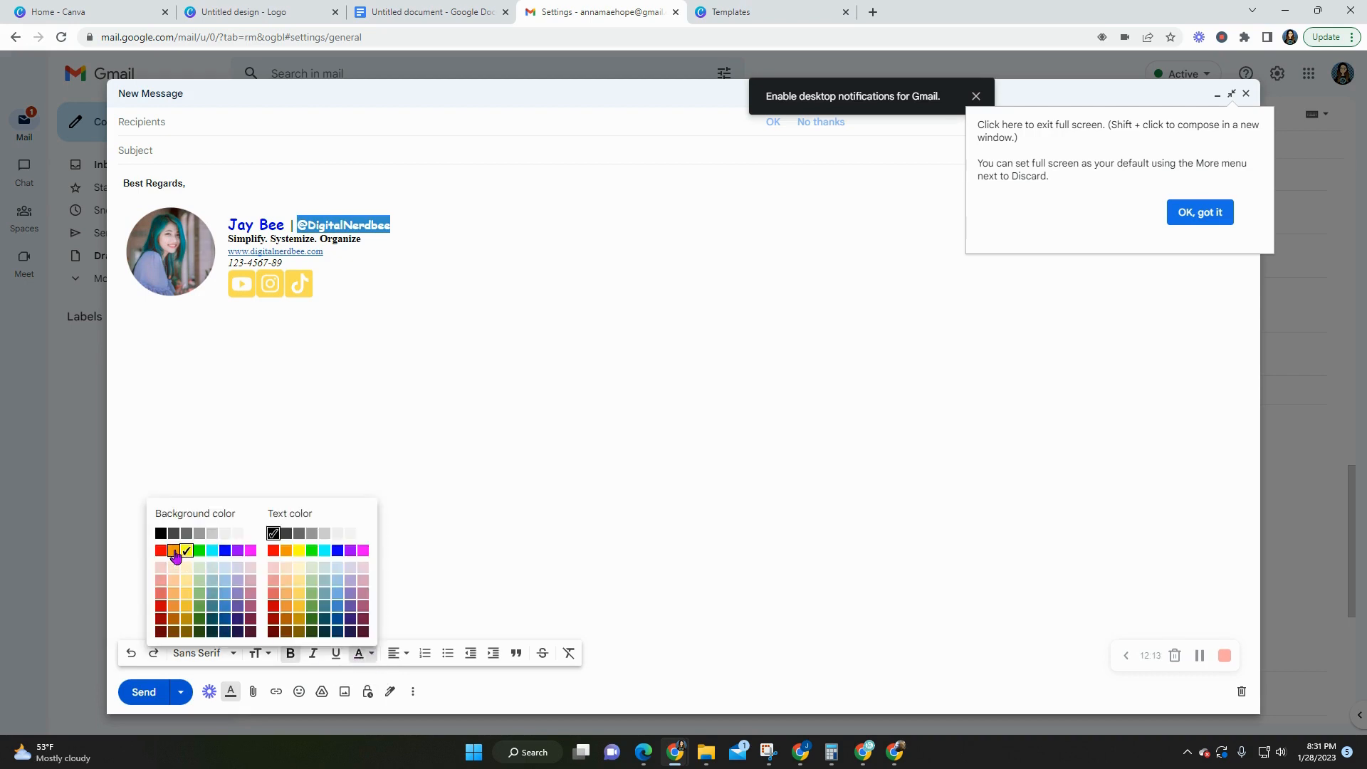
pyautogui.click(183, 568)
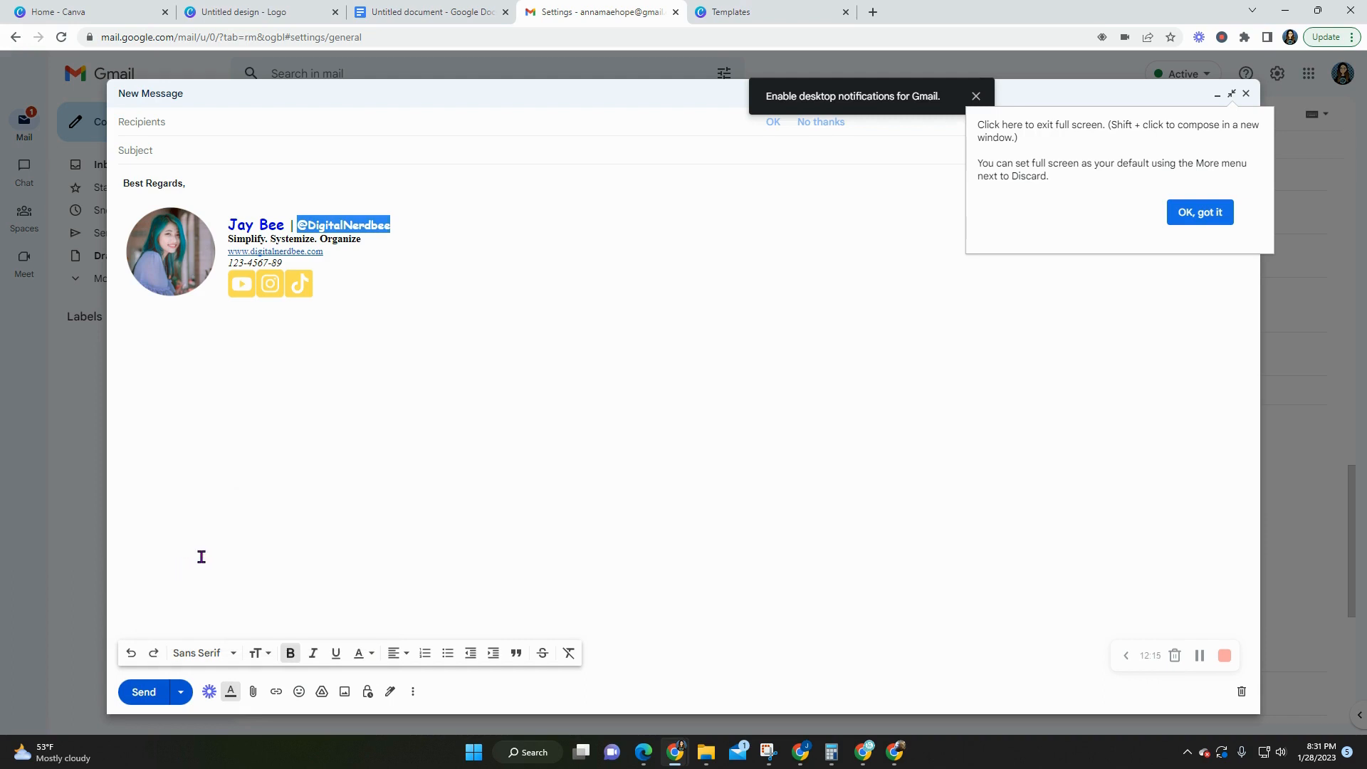
pyautogui.click(201, 557)
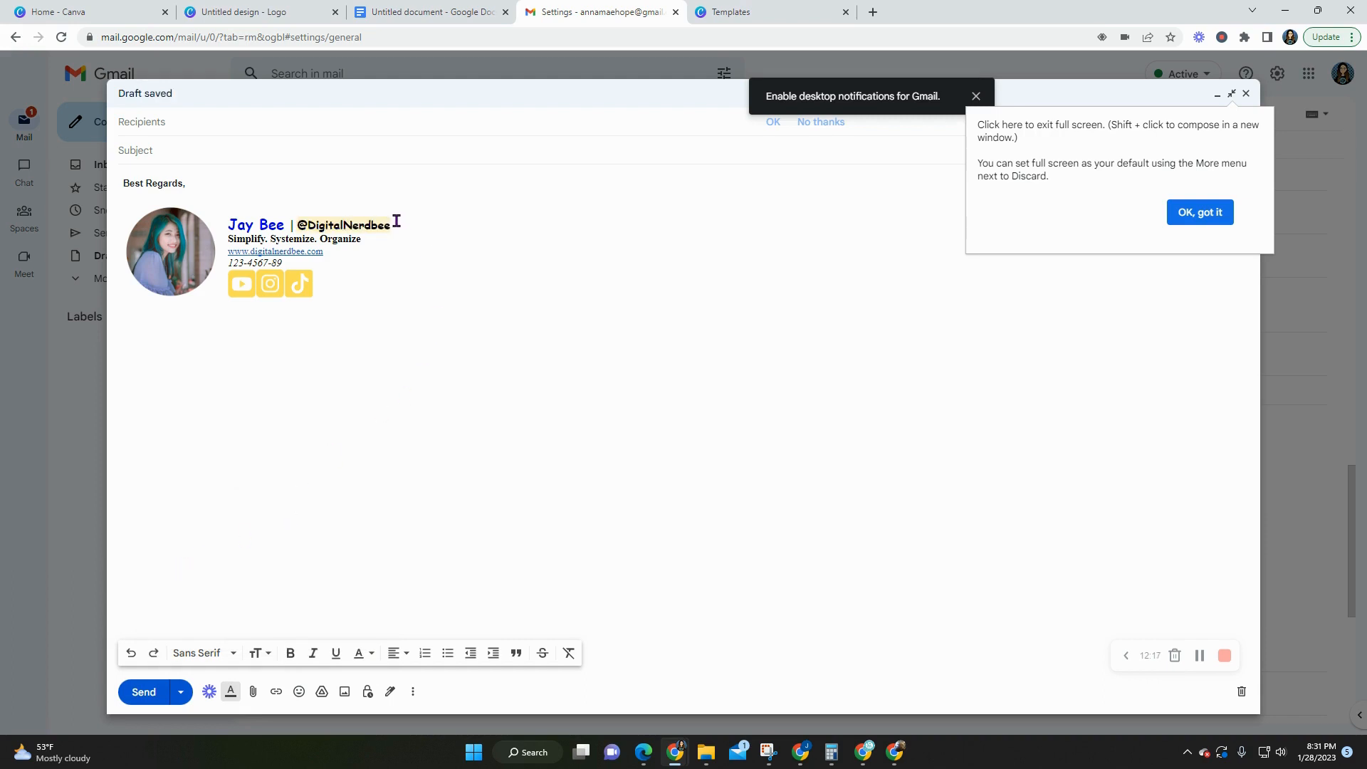
# - Replace the highlight behind the signature's social handle with a near-white background colour
pyautogui.moveTo(396, 221)
pyautogui.mouseDown()
pyautogui.moveTo(304, 225)
pyautogui.moveTo(393, 226)
pyautogui.mouseUp()
pyautogui.click(304, 224)
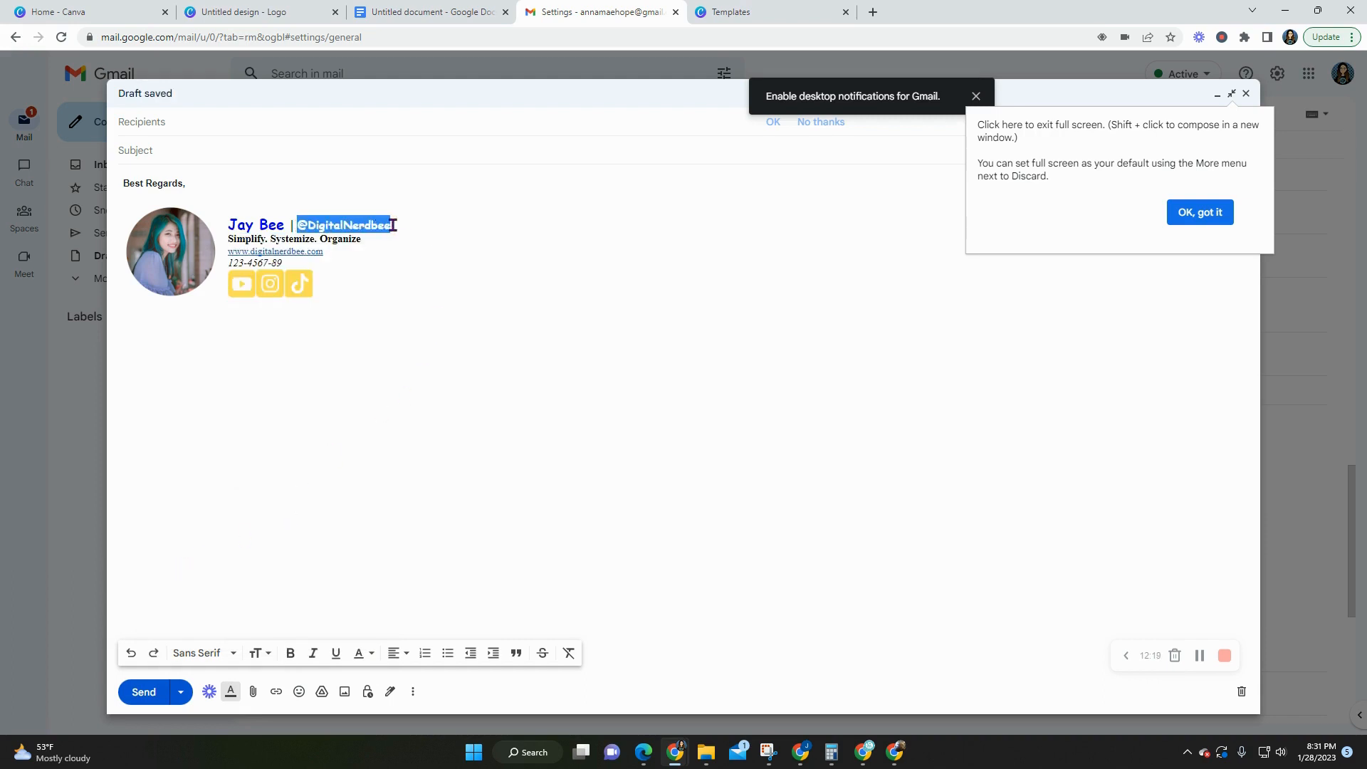
pyautogui.click(231, 694)
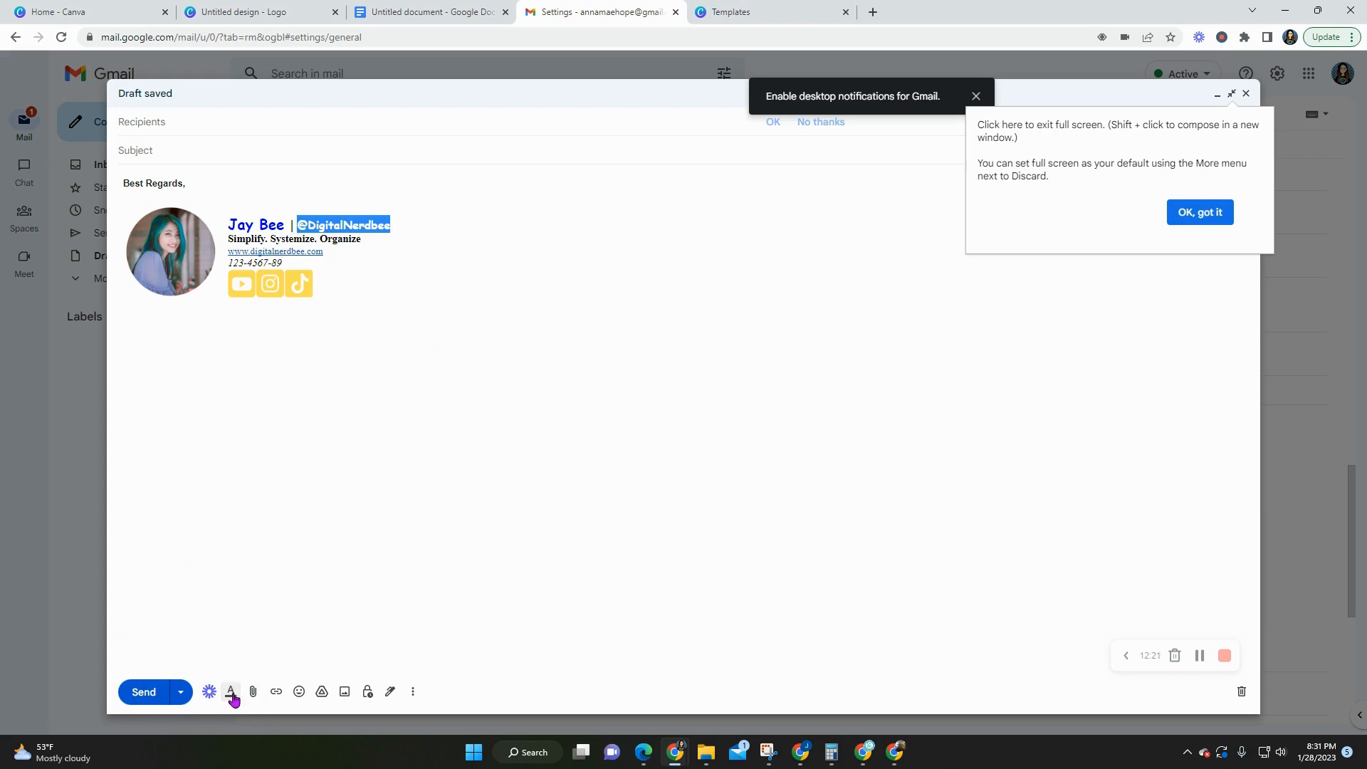
pyautogui.click(230, 694)
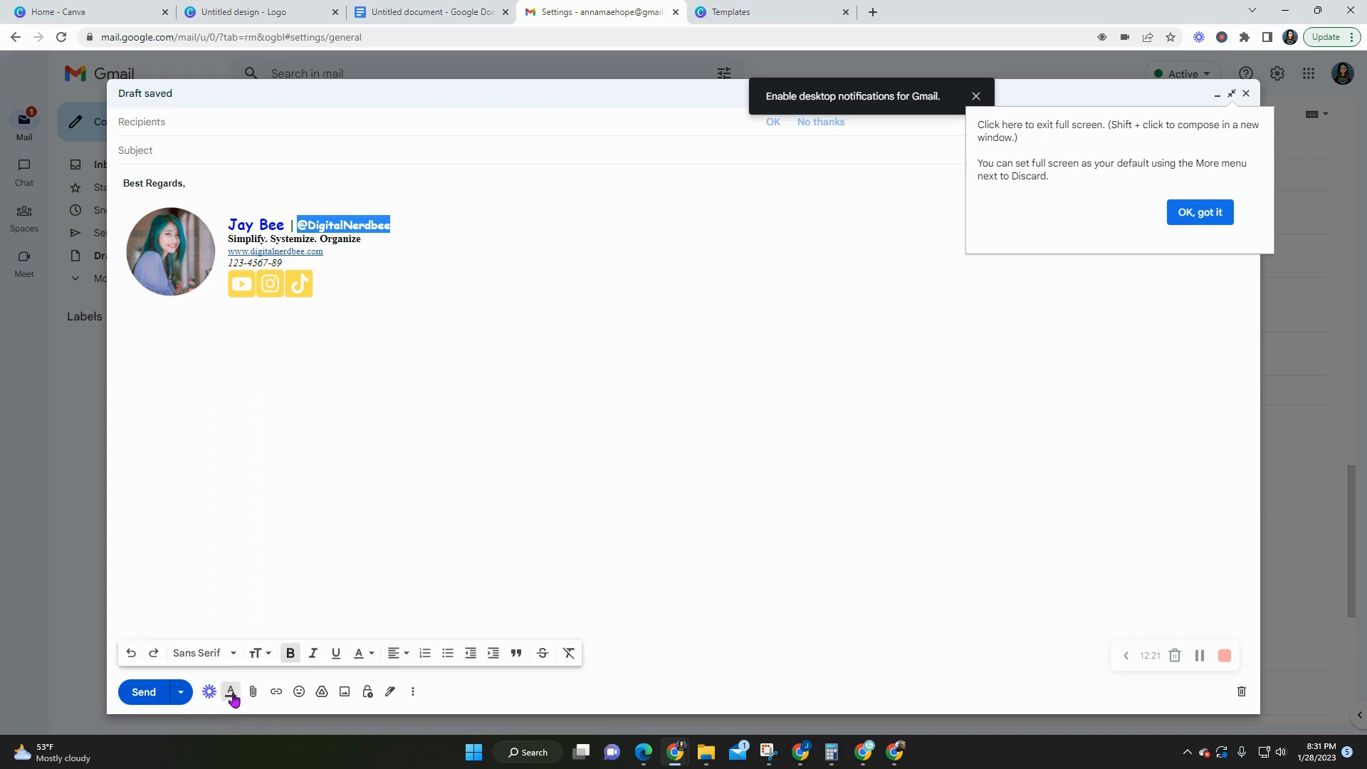
pyautogui.click(359, 654)
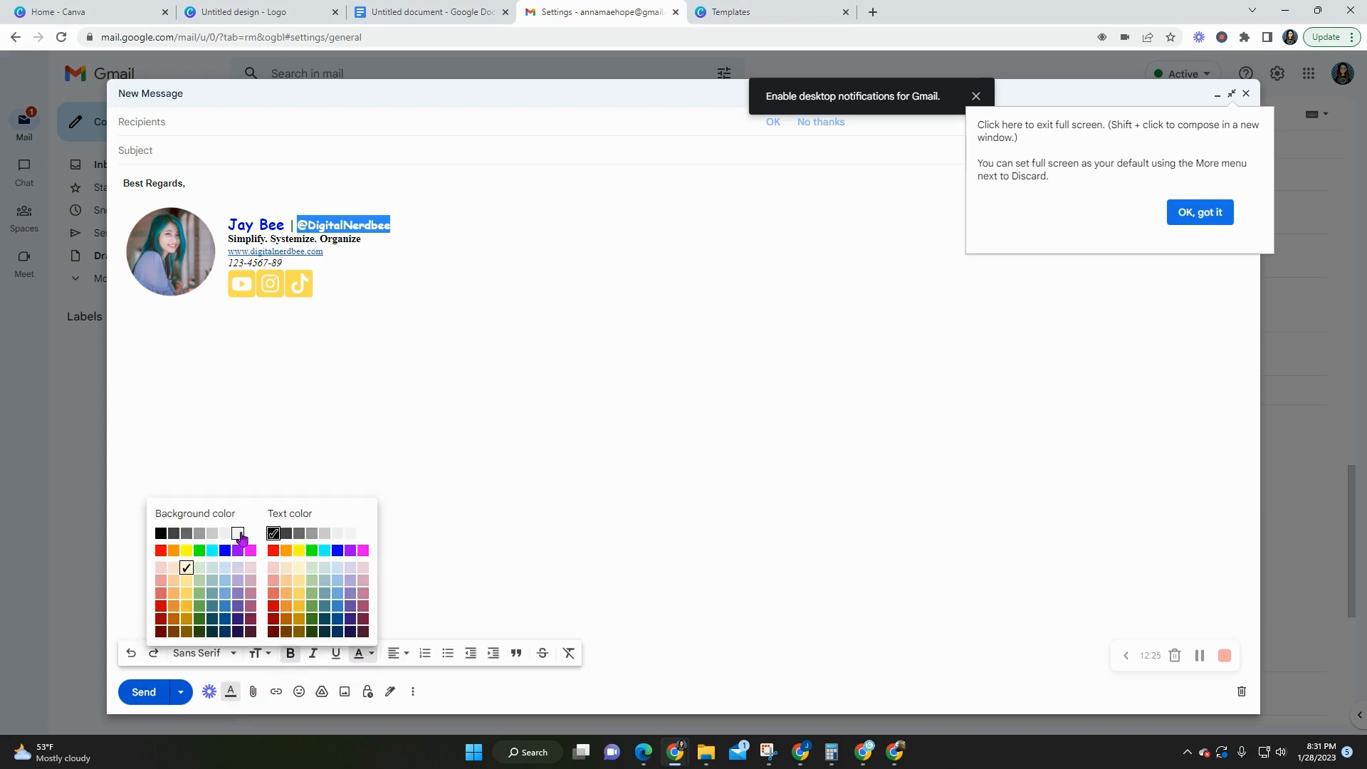
pyautogui.click(248, 535)
pyautogui.click(359, 435)
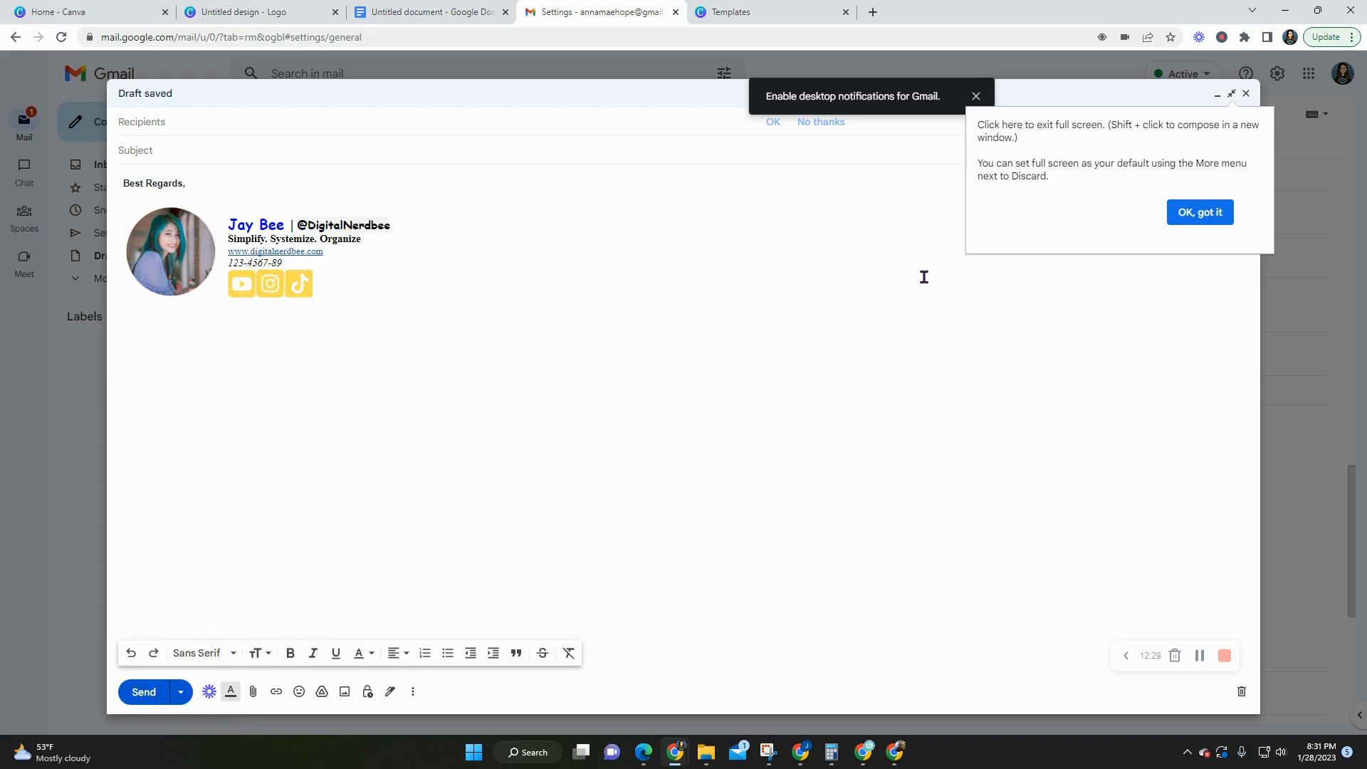
# - Dismiss the full-screen tip, copy the whole signature from the closing line to the icon row, and minimize the draft message
pyautogui.click(1201, 212)
pyautogui.click(707, 342)
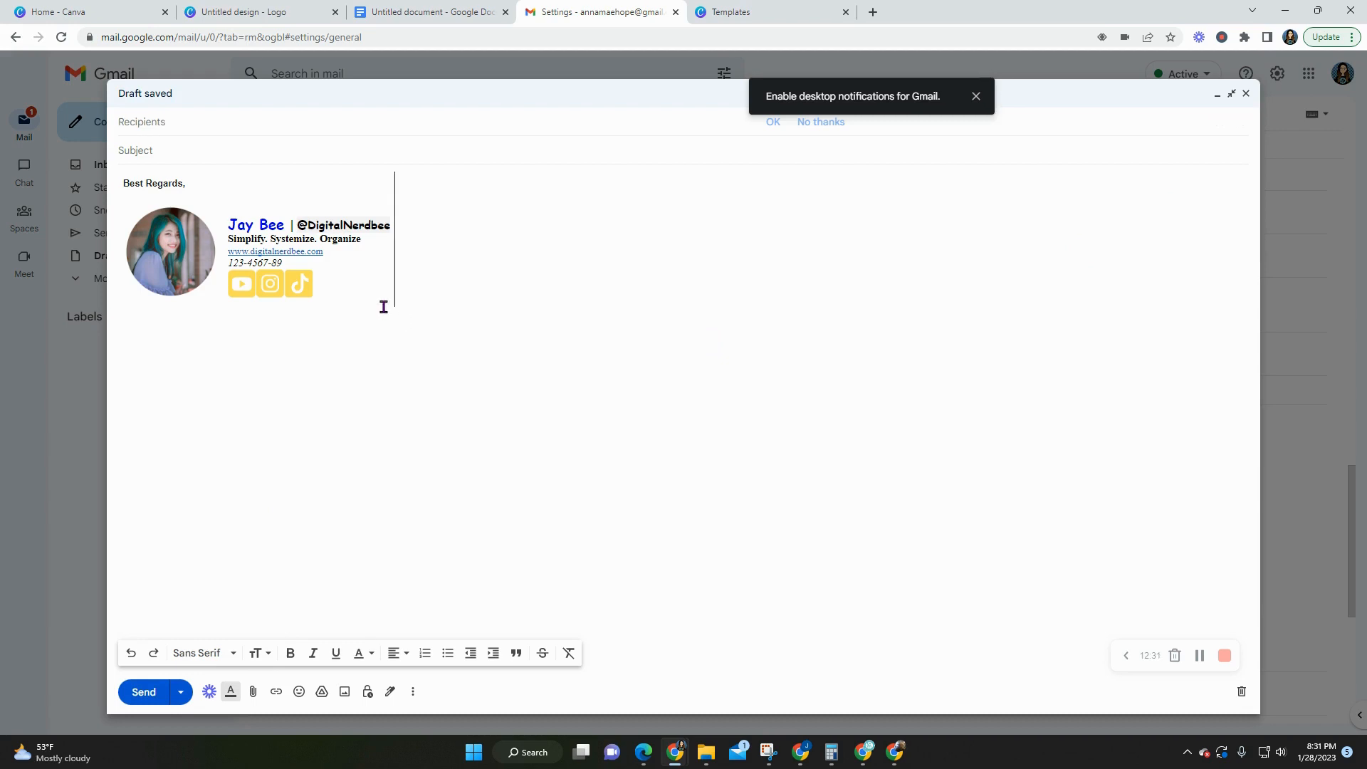
pyautogui.moveTo(366, 301); pyautogui.dragTo(108, 247)
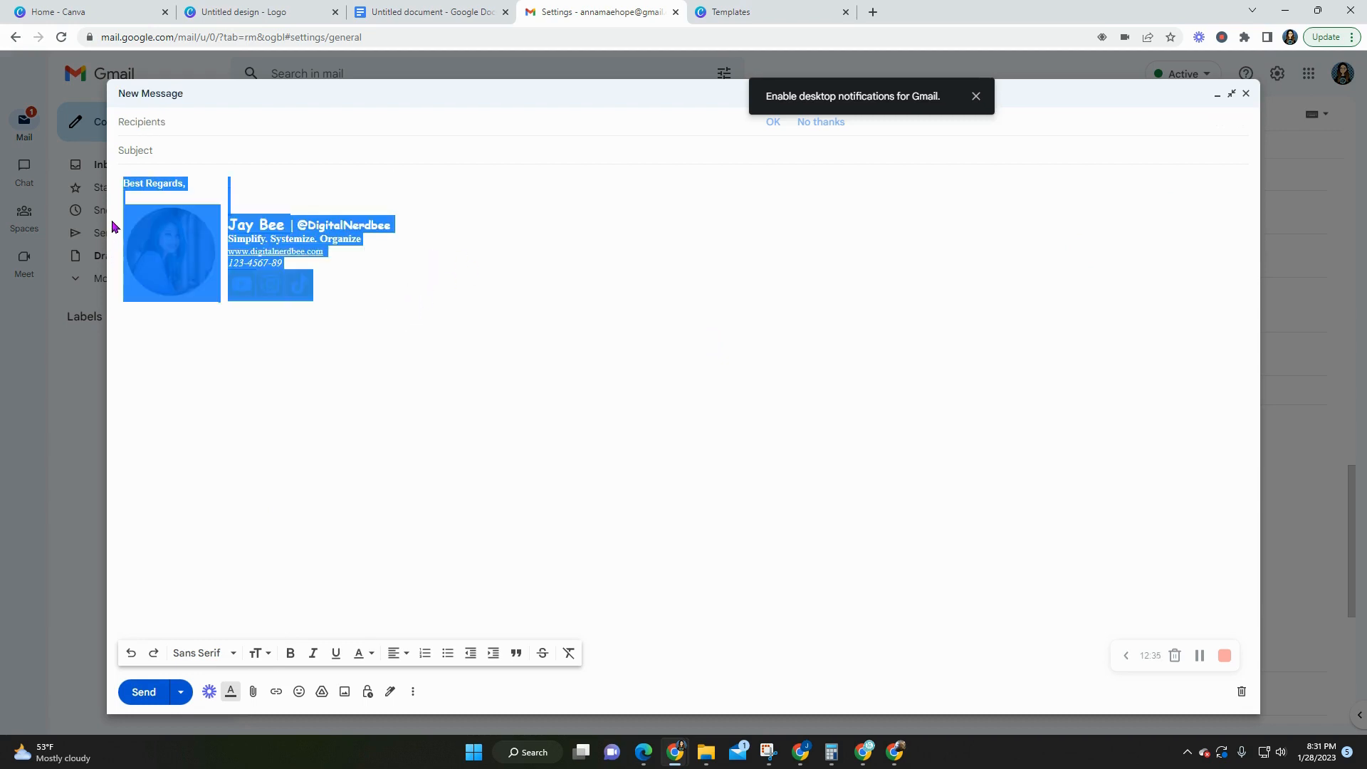
pyautogui.rightClick(183, 237)
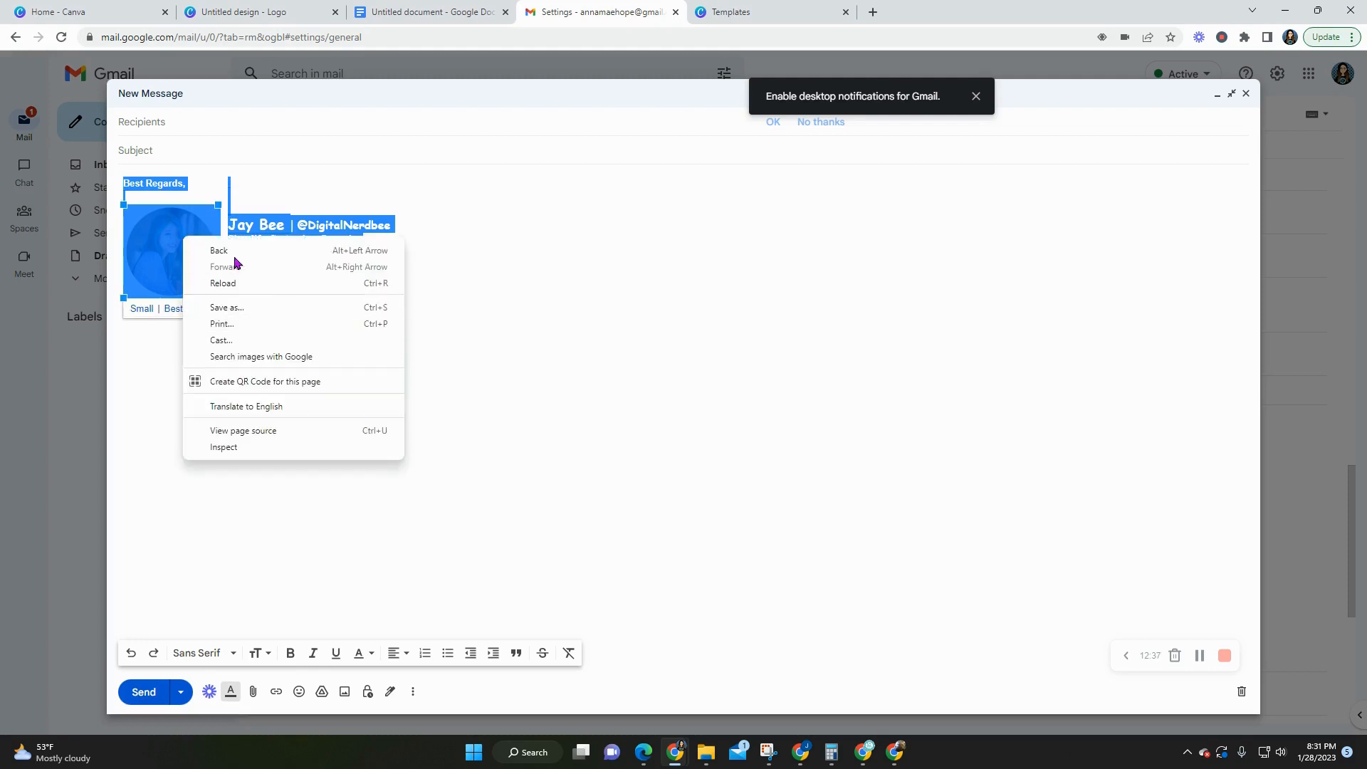
pyautogui.click(1220, 104)
pyautogui.click(1218, 96)
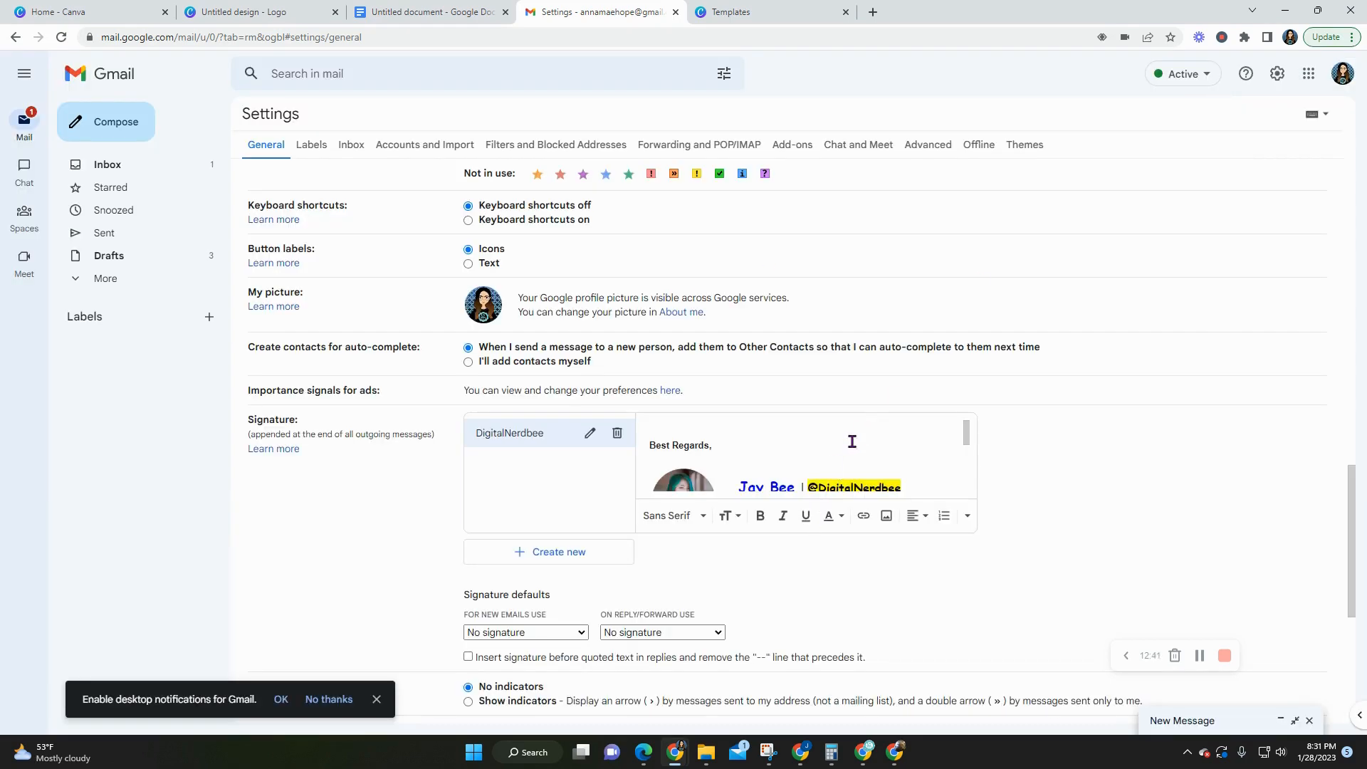
# - Replace the entire content of the DigitalNerdbee signature in the Gmail settings with the copied signature
pyautogui.hotkey('ctrl', 'a')
pyautogui.press('BackSpace')
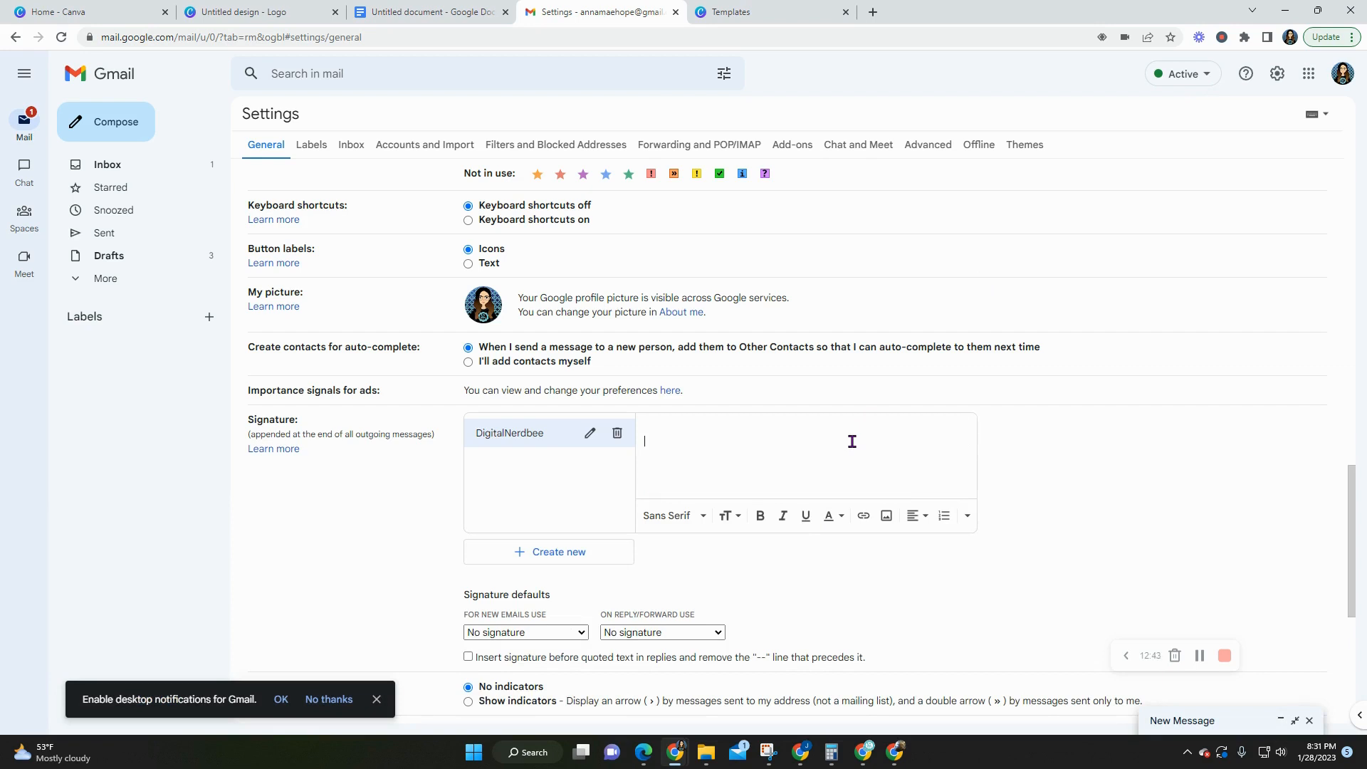
pyautogui.hotkey('ctrl', 'v')
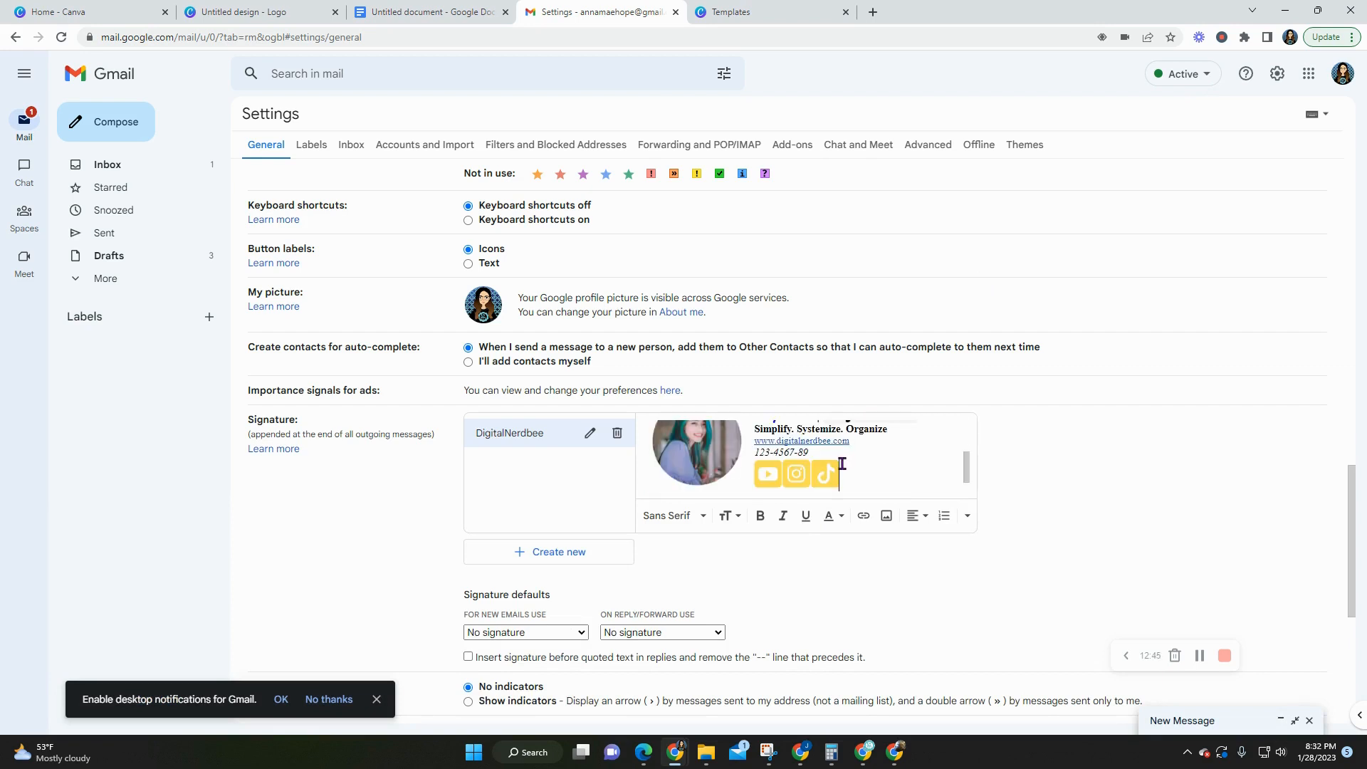
# - Look over the pasted signature in the settings from the closing line and photo to the social media icons
pyautogui.scroll(5, 819, 456)
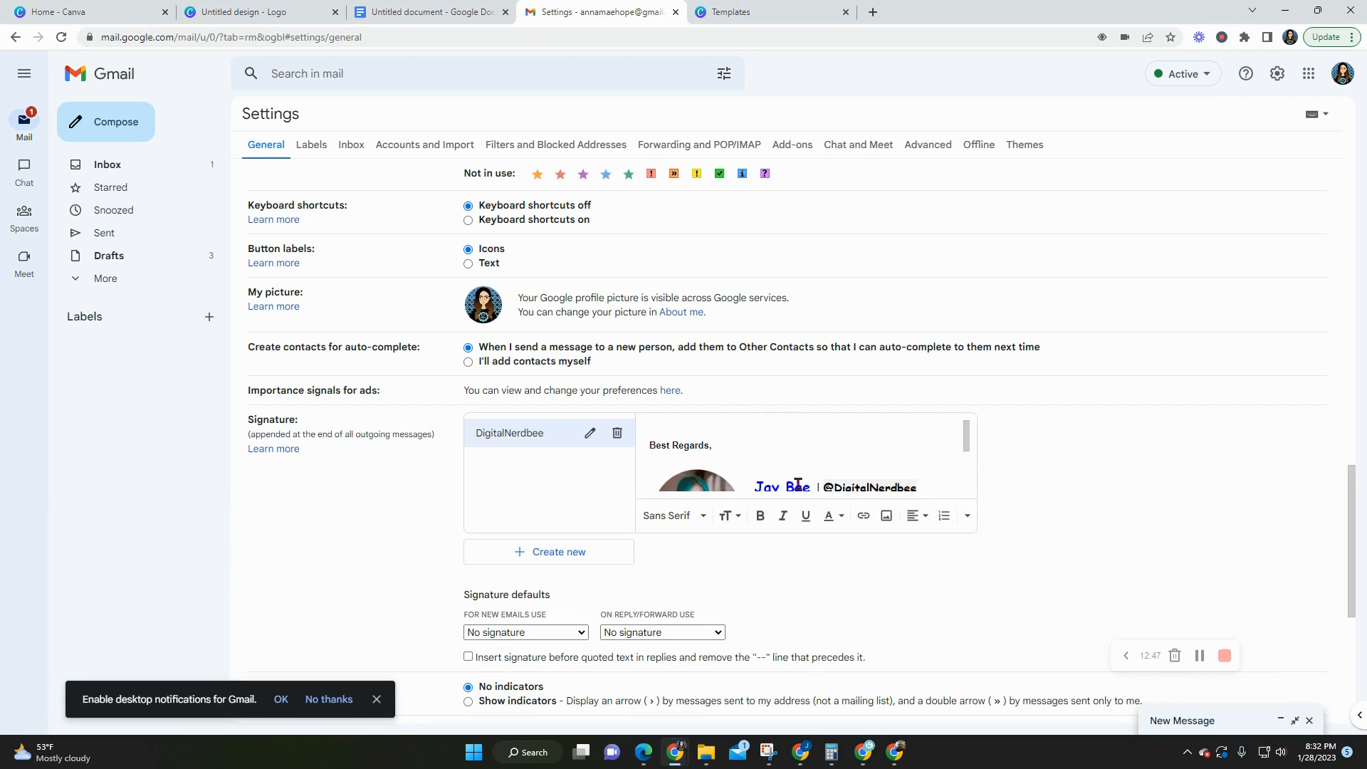
pyautogui.scroll(-5, 798, 484)
pyautogui.scroll(-1, 788, 479)
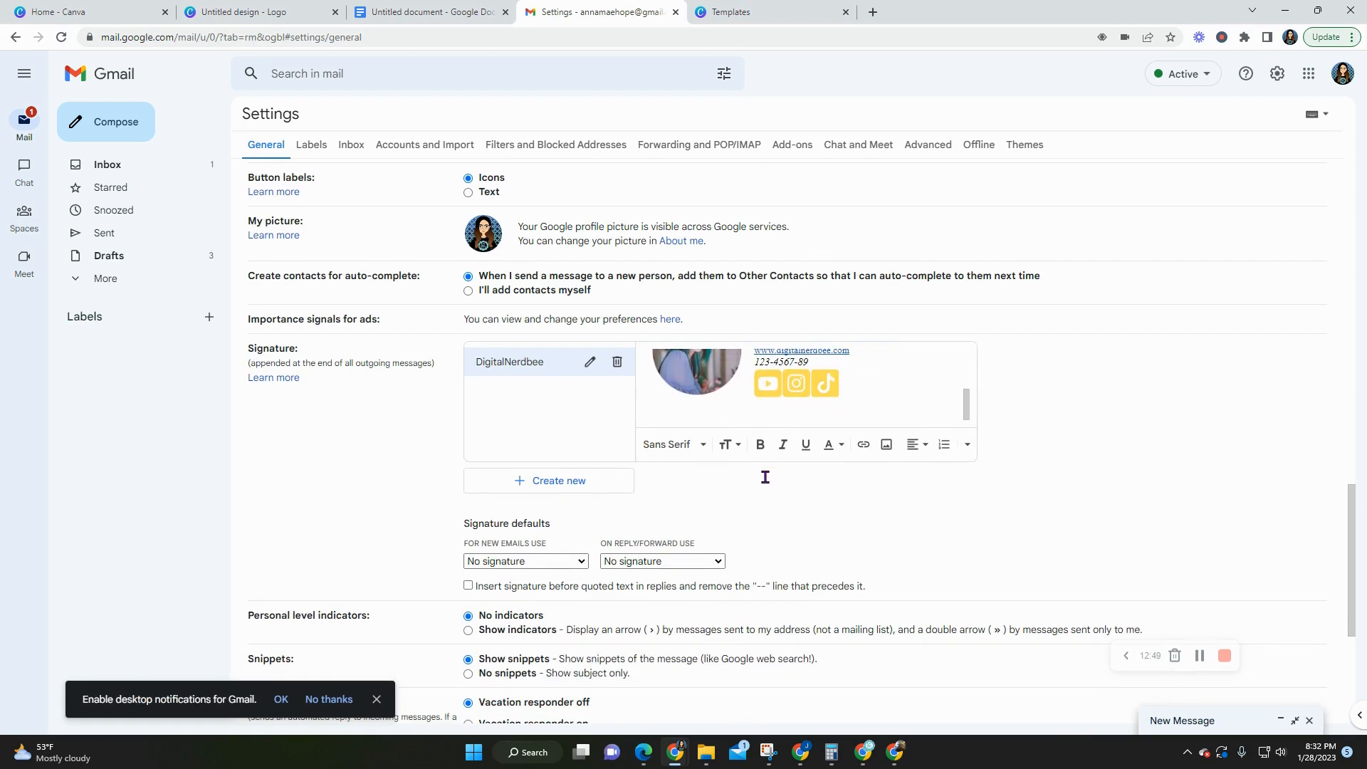
pyautogui.scroll(1, 771, 401)
pyautogui.scroll(2, 771, 401)
pyautogui.scroll(-2, 738, 378)
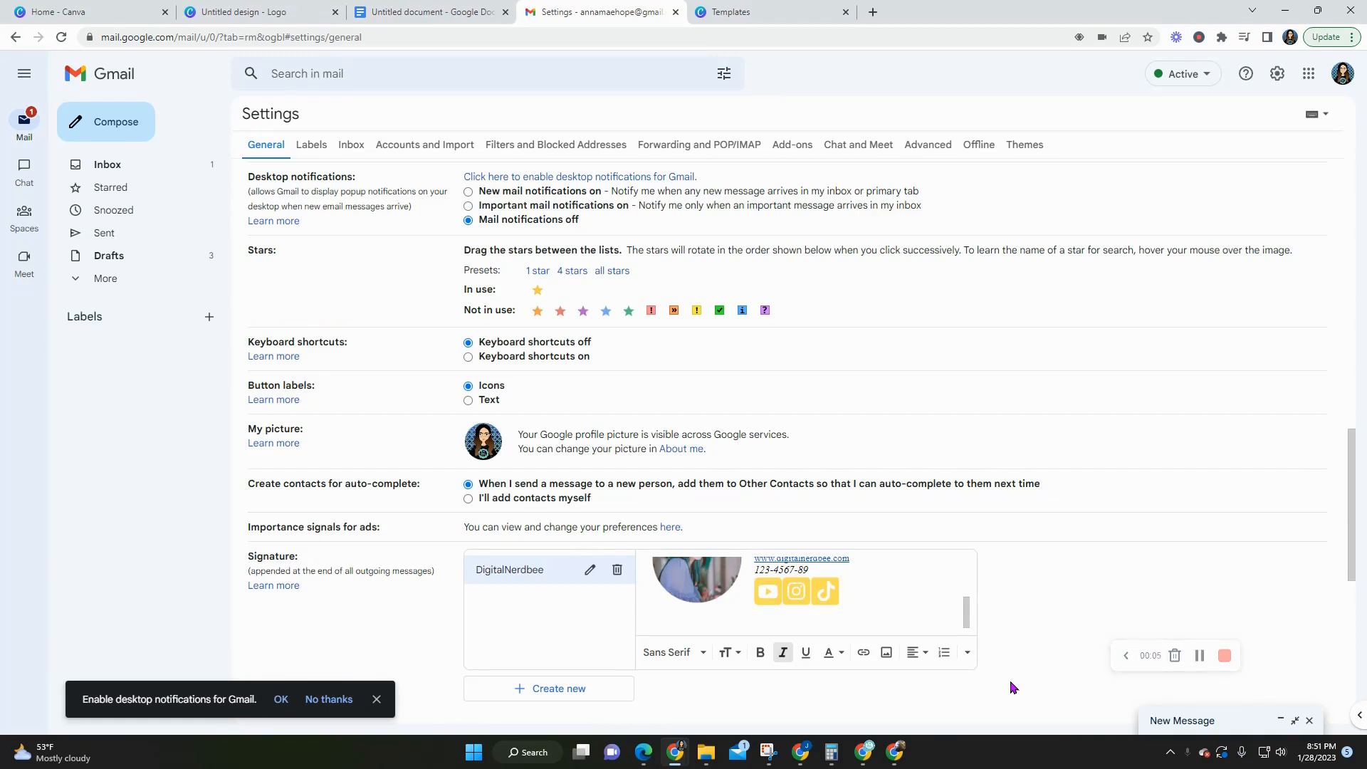
pyautogui.scroll(1, 851, 587)
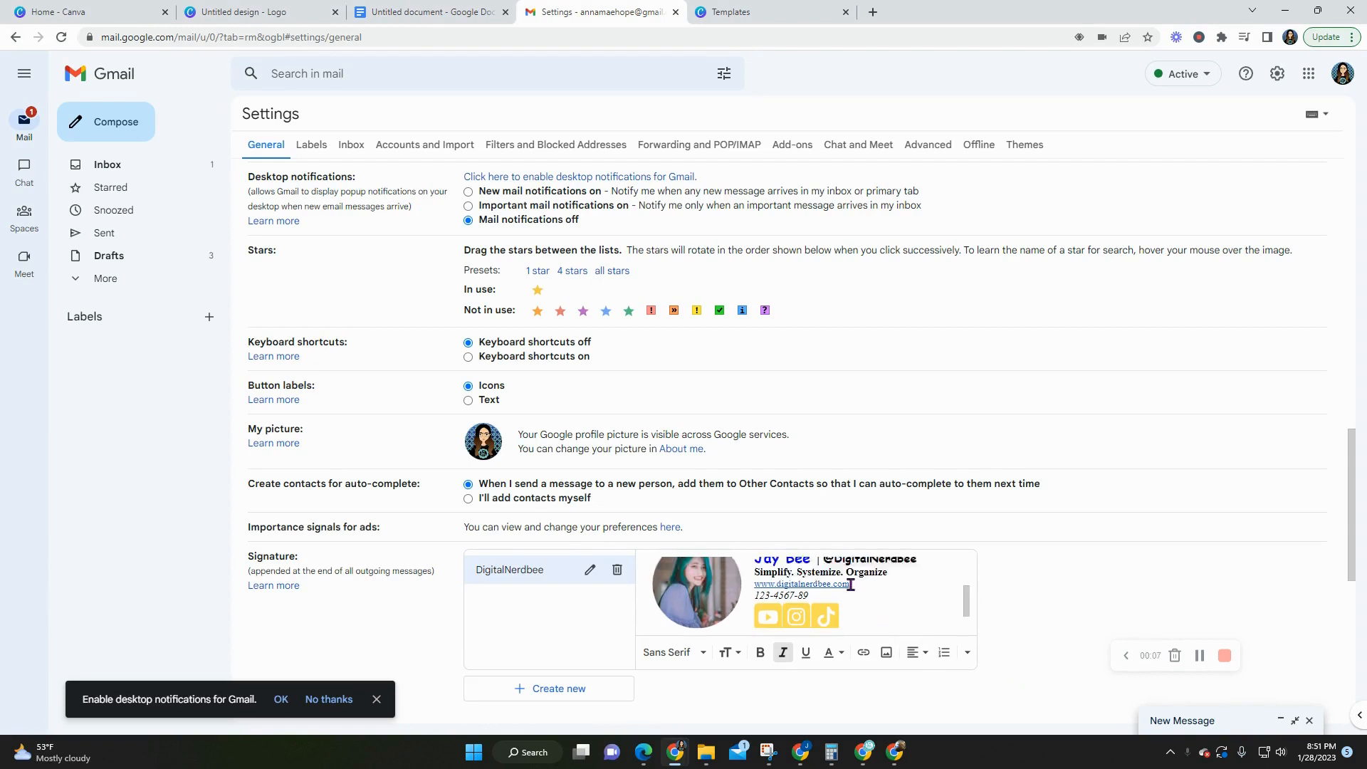
pyautogui.scroll(-1, 847, 585)
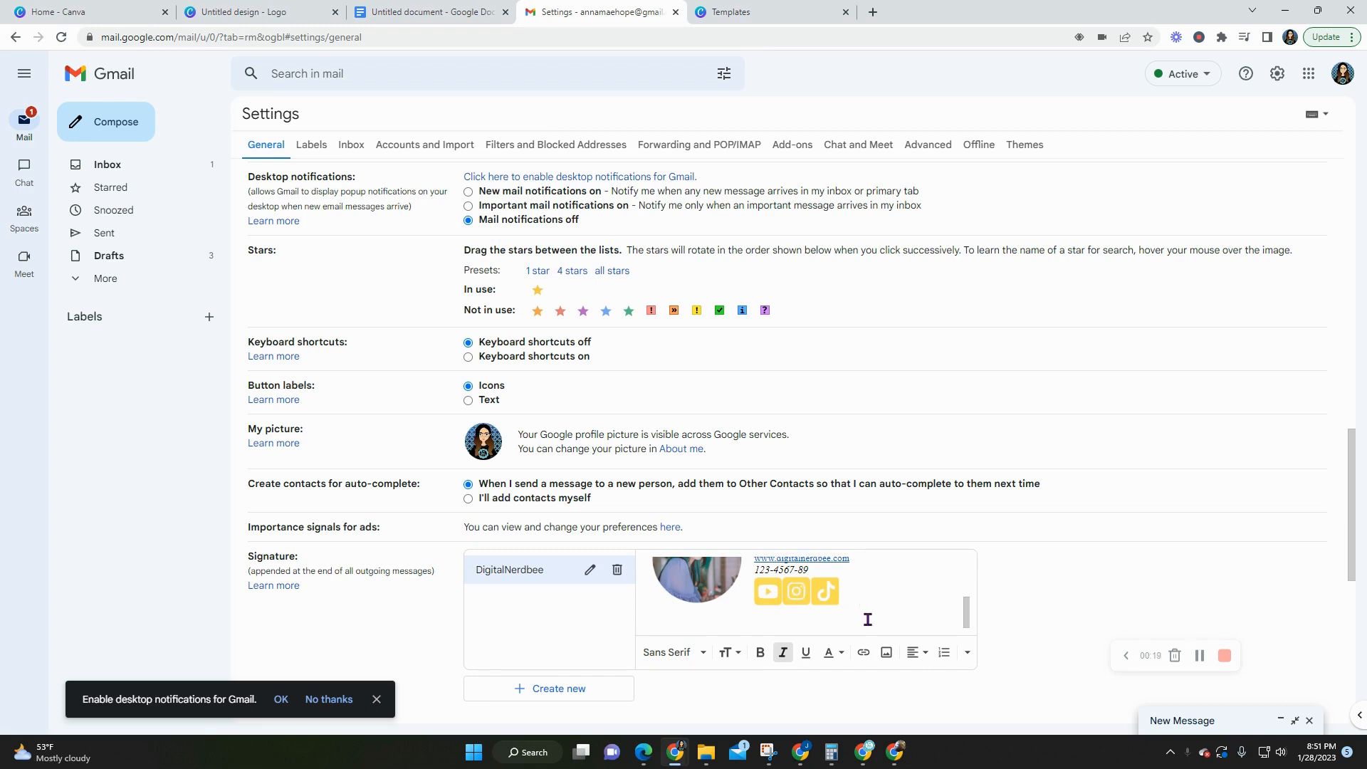
# - Add a link to the TikTok icon in the signature and set its web address to tiktok.com
pyautogui.moveTo(848, 592); pyautogui.dragTo(819, 592)
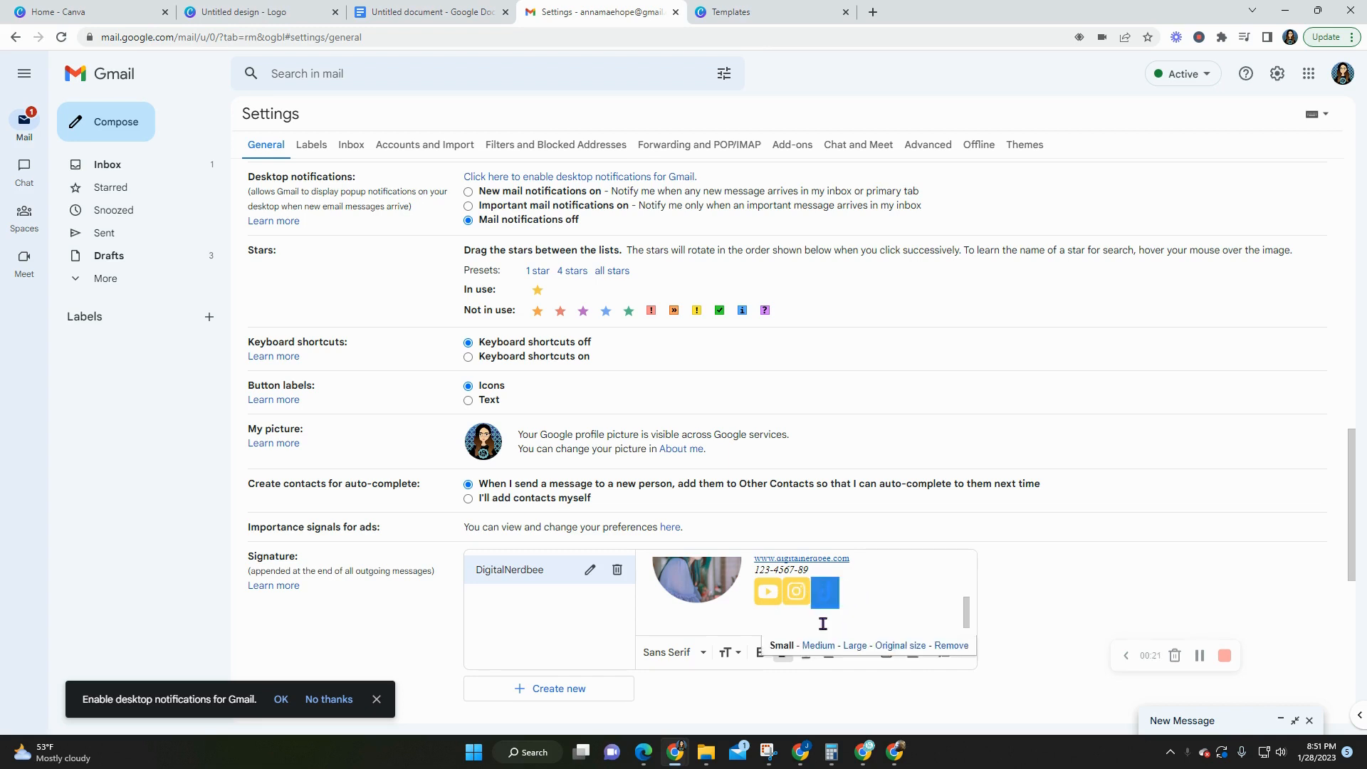
pyautogui.scroll(1, 855, 709)
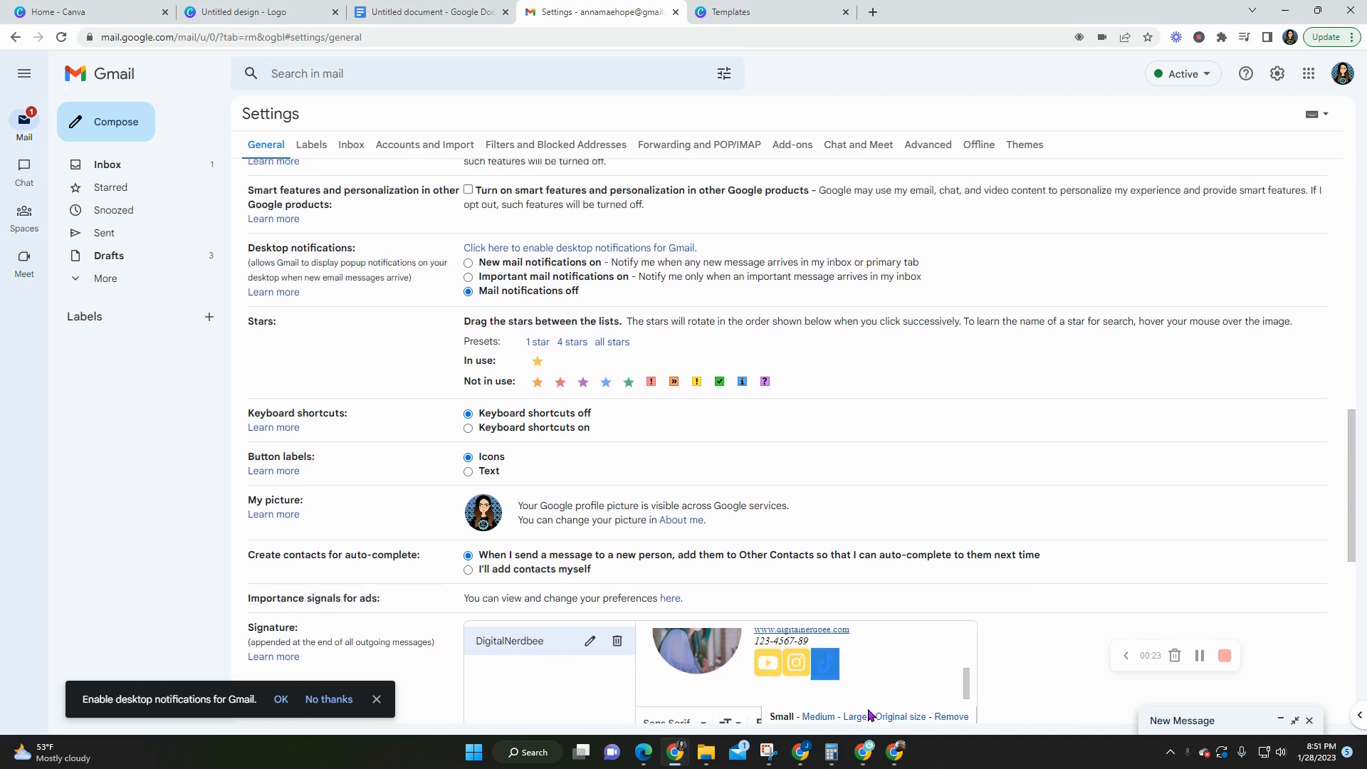
pyautogui.scroll(-1, 879, 709)
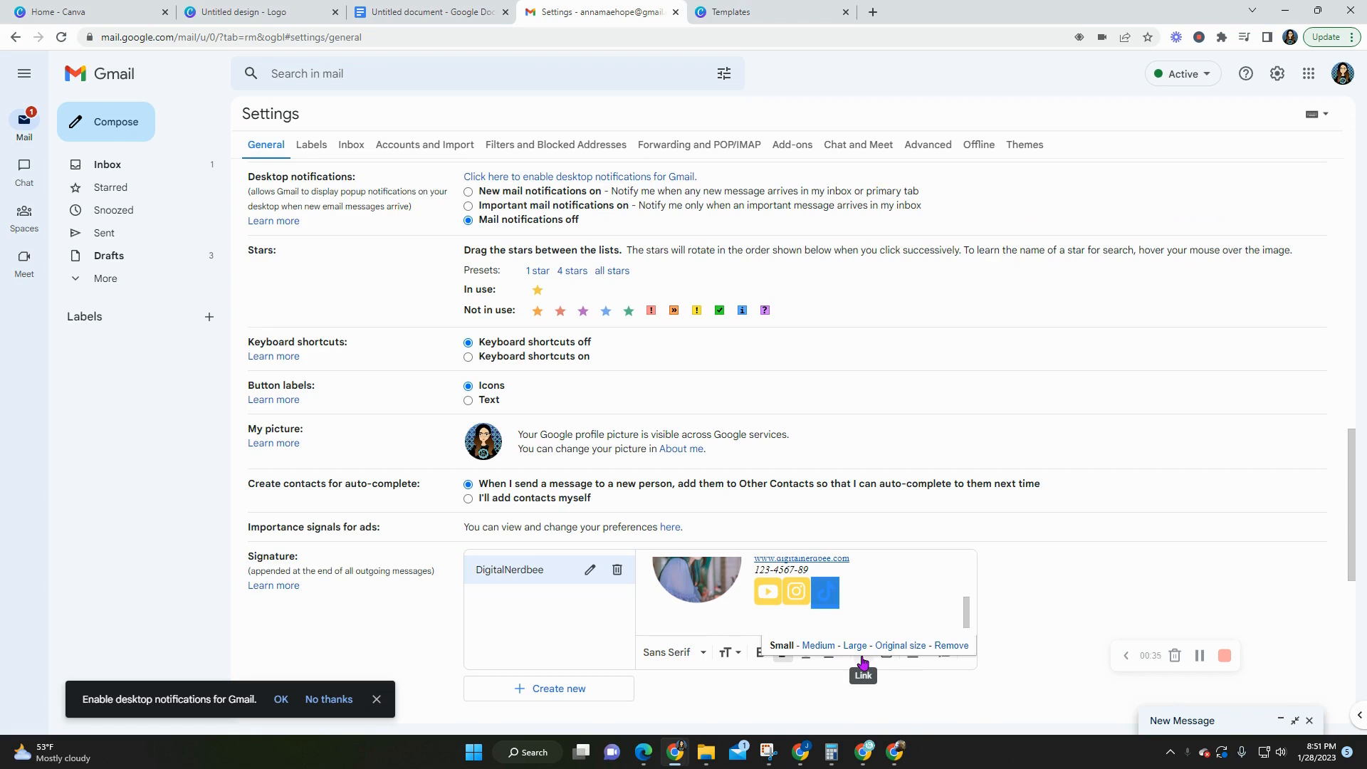
pyautogui.click(863, 663)
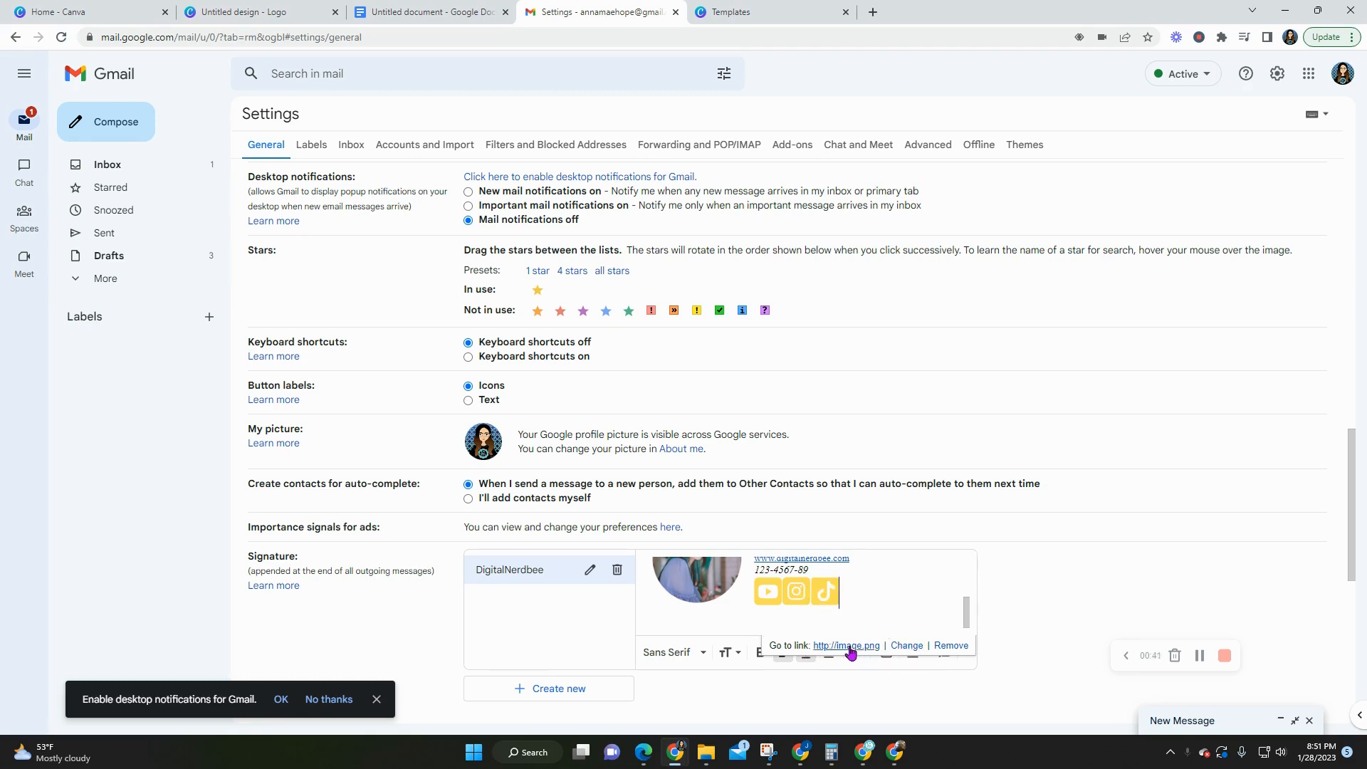
pyautogui.click(906, 646)
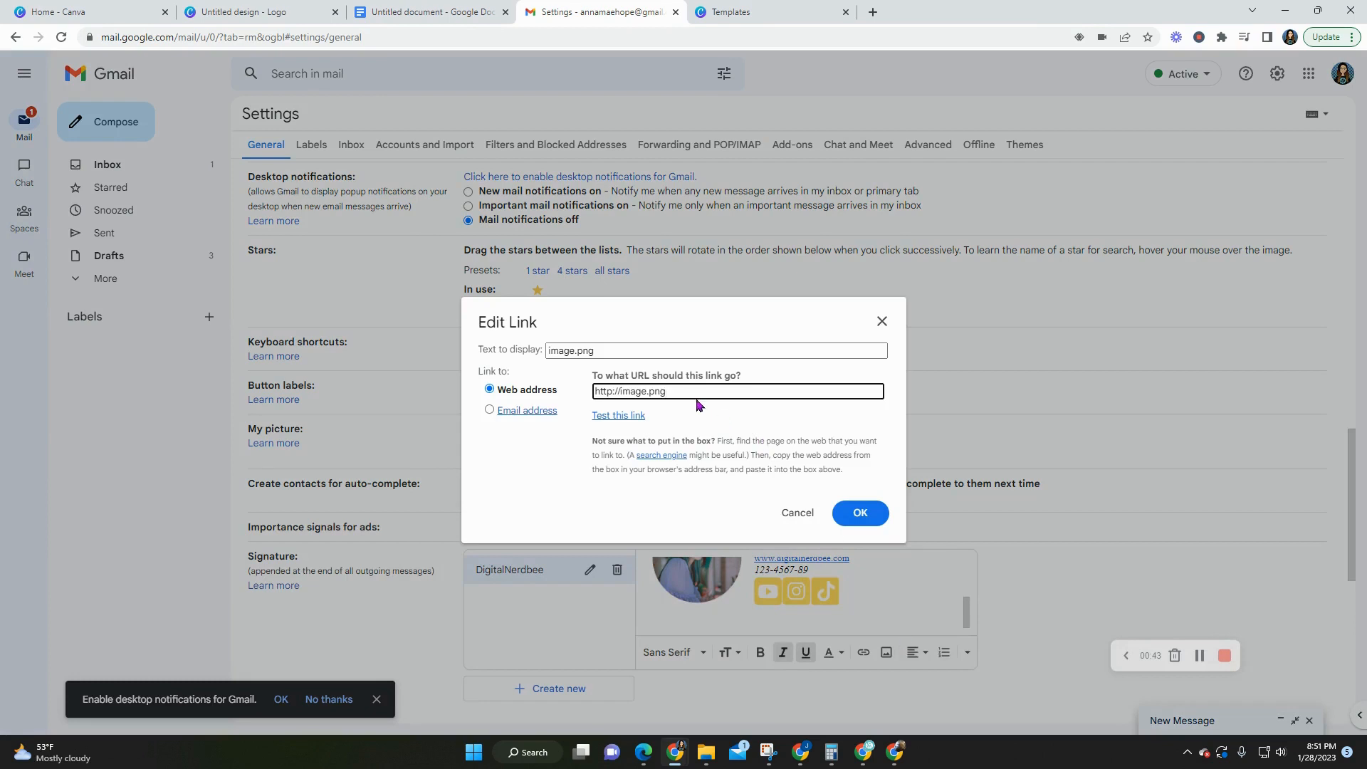
pyautogui.moveTo(697, 399); pyautogui.dragTo(502, 380)
pyautogui.write('tiktok.com')
pyautogui.click(877, 524)
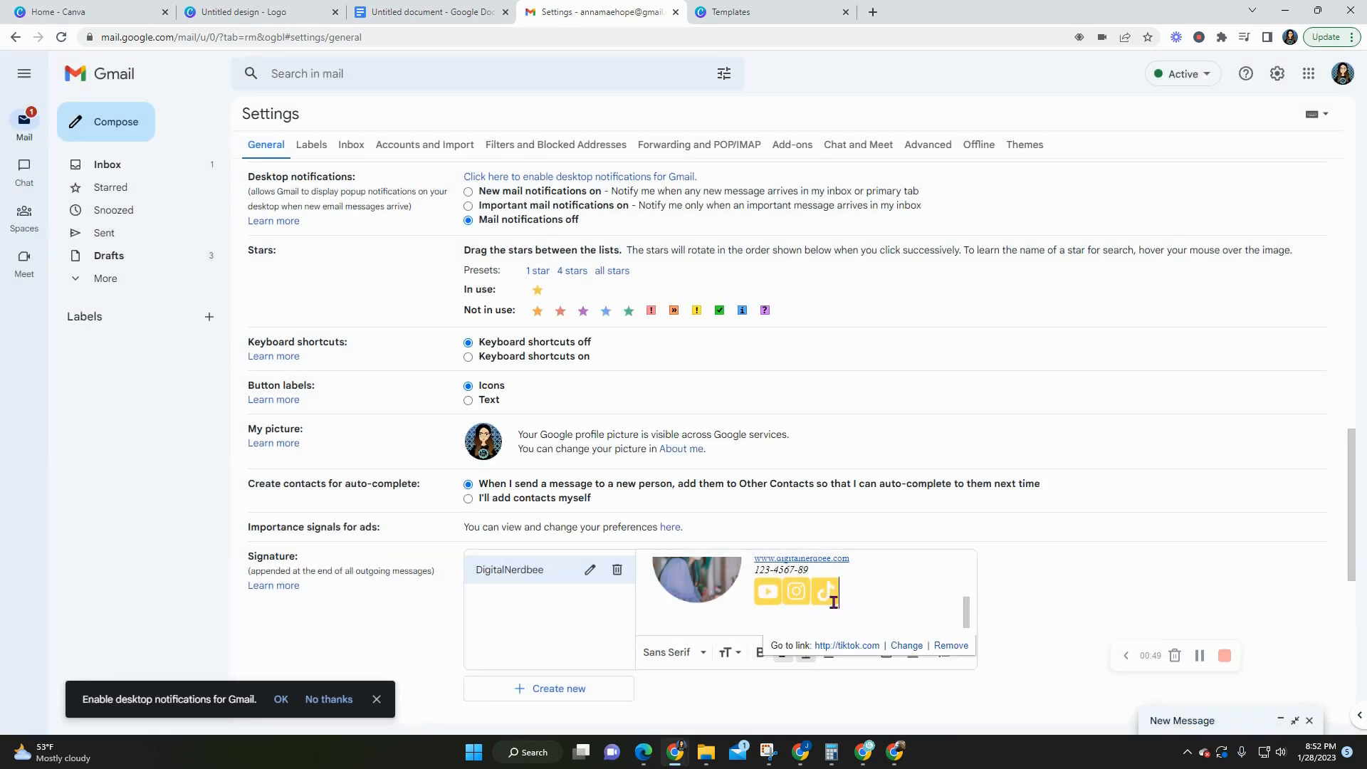
pyautogui.click(889, 596)
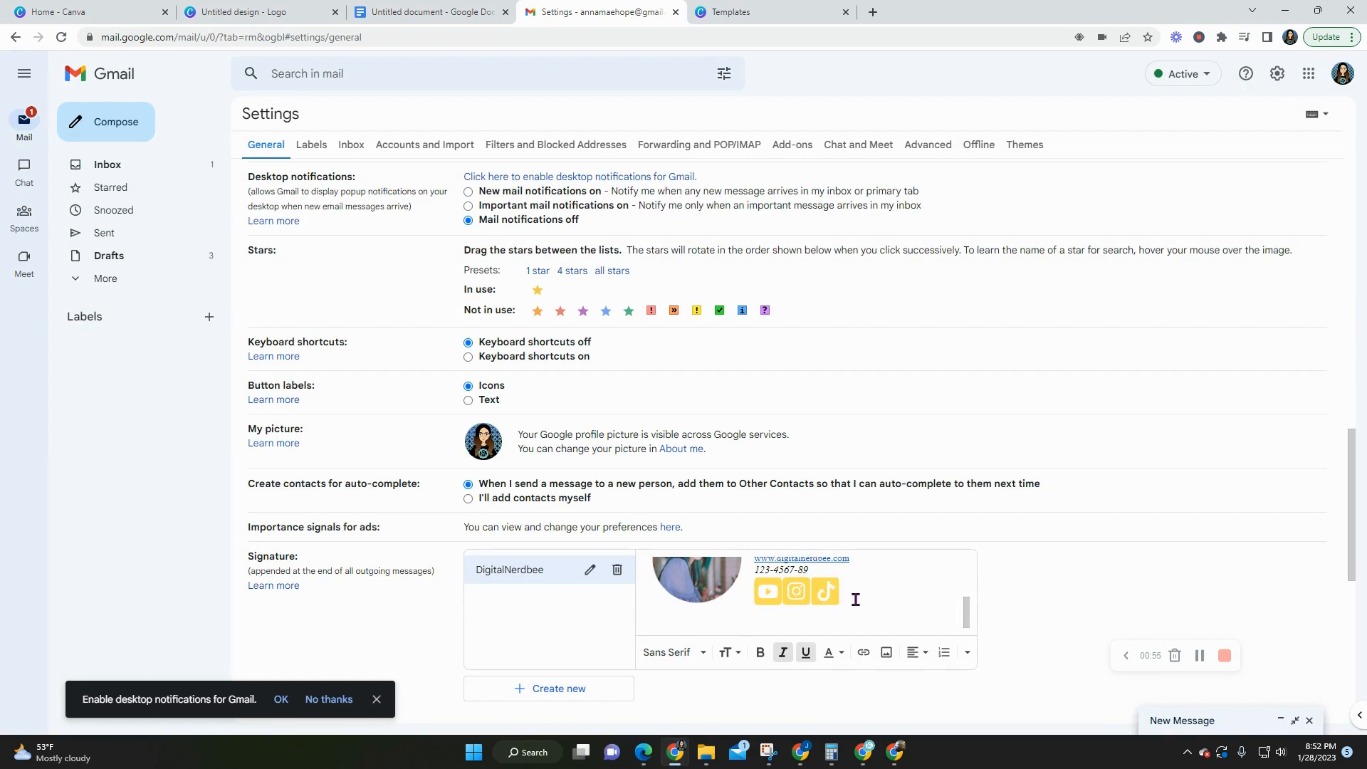
pyautogui.scroll(3, 784, 606)
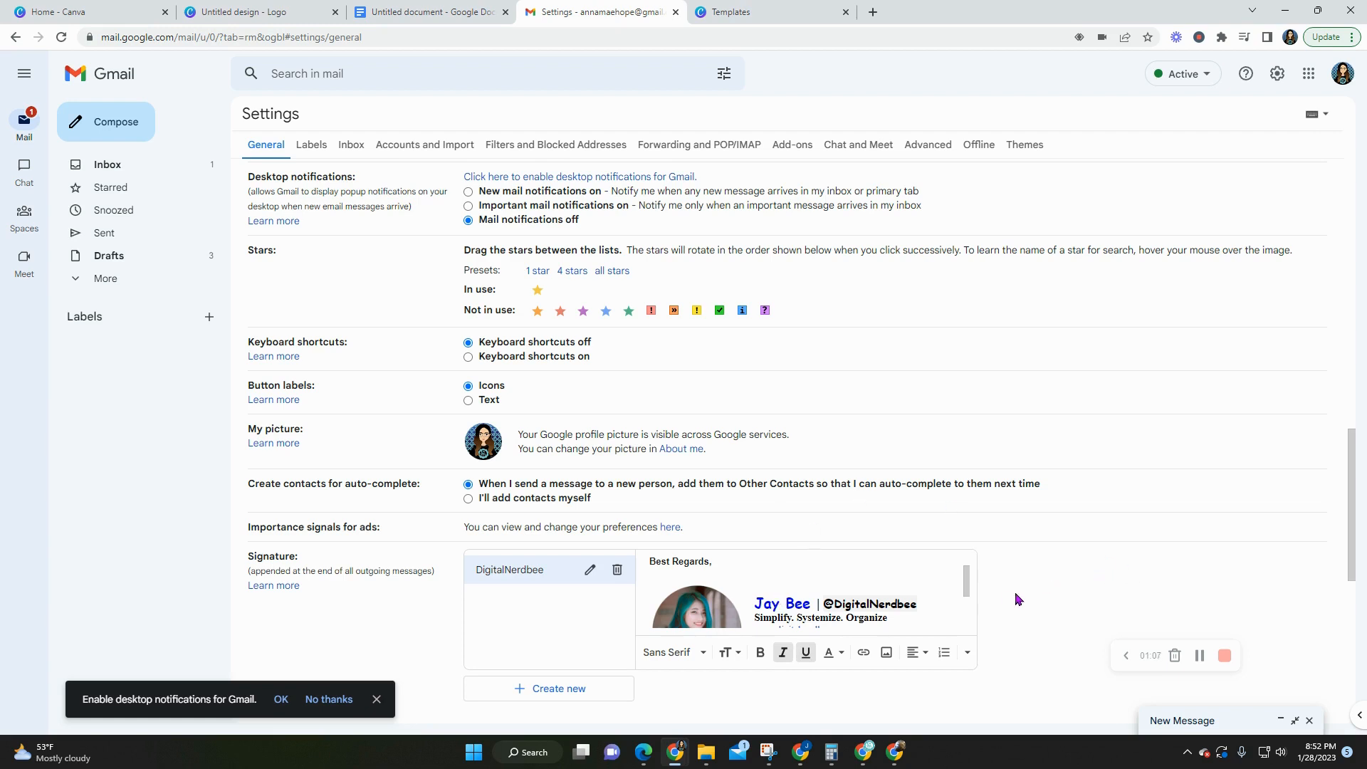
pyautogui.scroll(-1, 1019, 599)
pyautogui.scroll(-2, 879, 505)
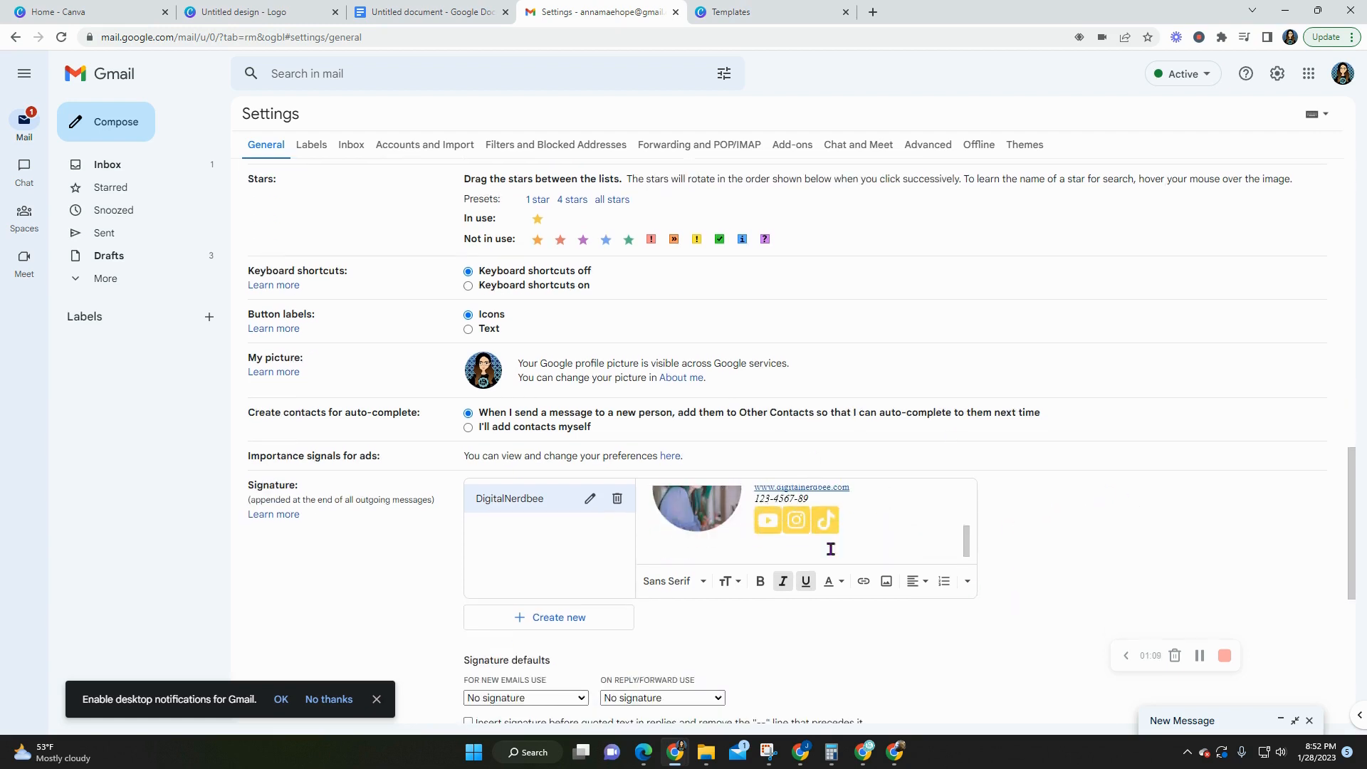
pyautogui.scroll(3, 739, 560)
pyautogui.scroll(-1, 700, 597)
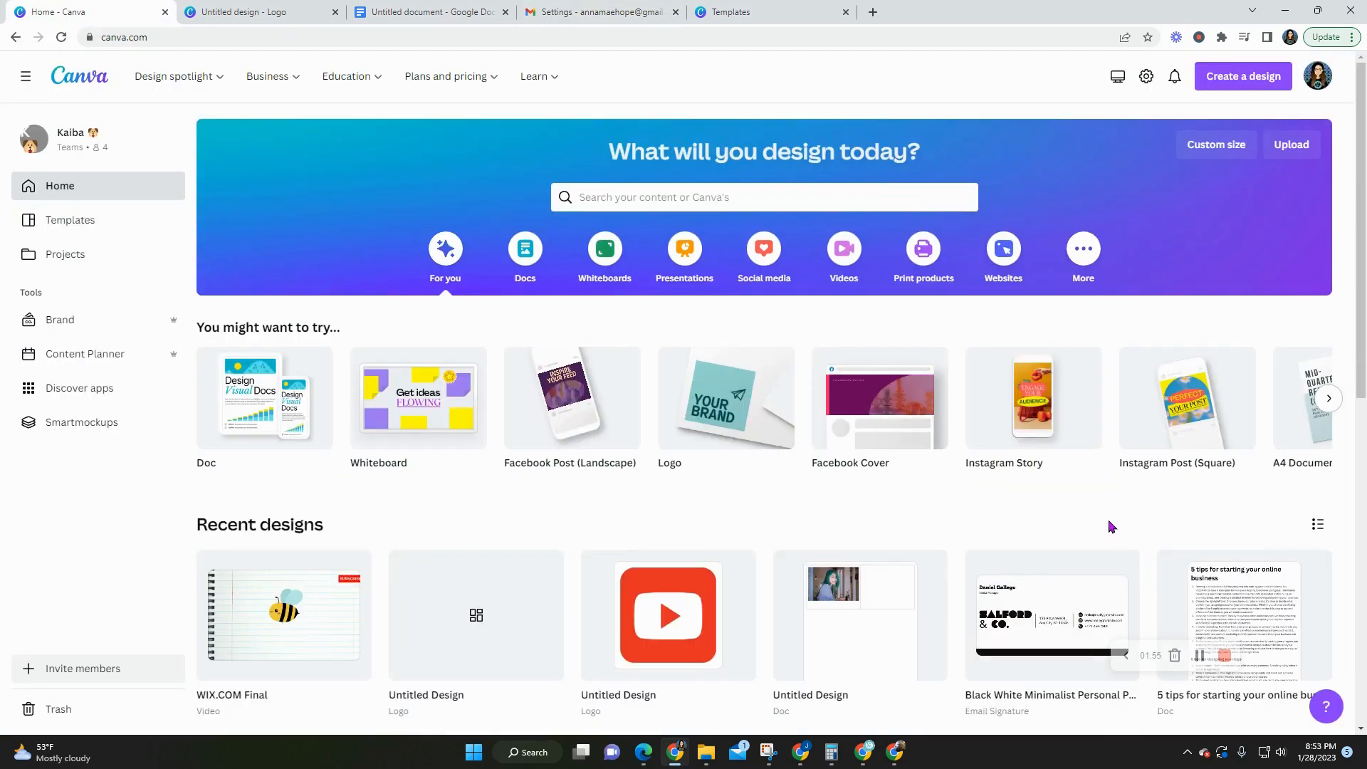
# - Switch to the Canva home page, search for "email signature" templates, and browse the designs
pyautogui.click(652, 201)
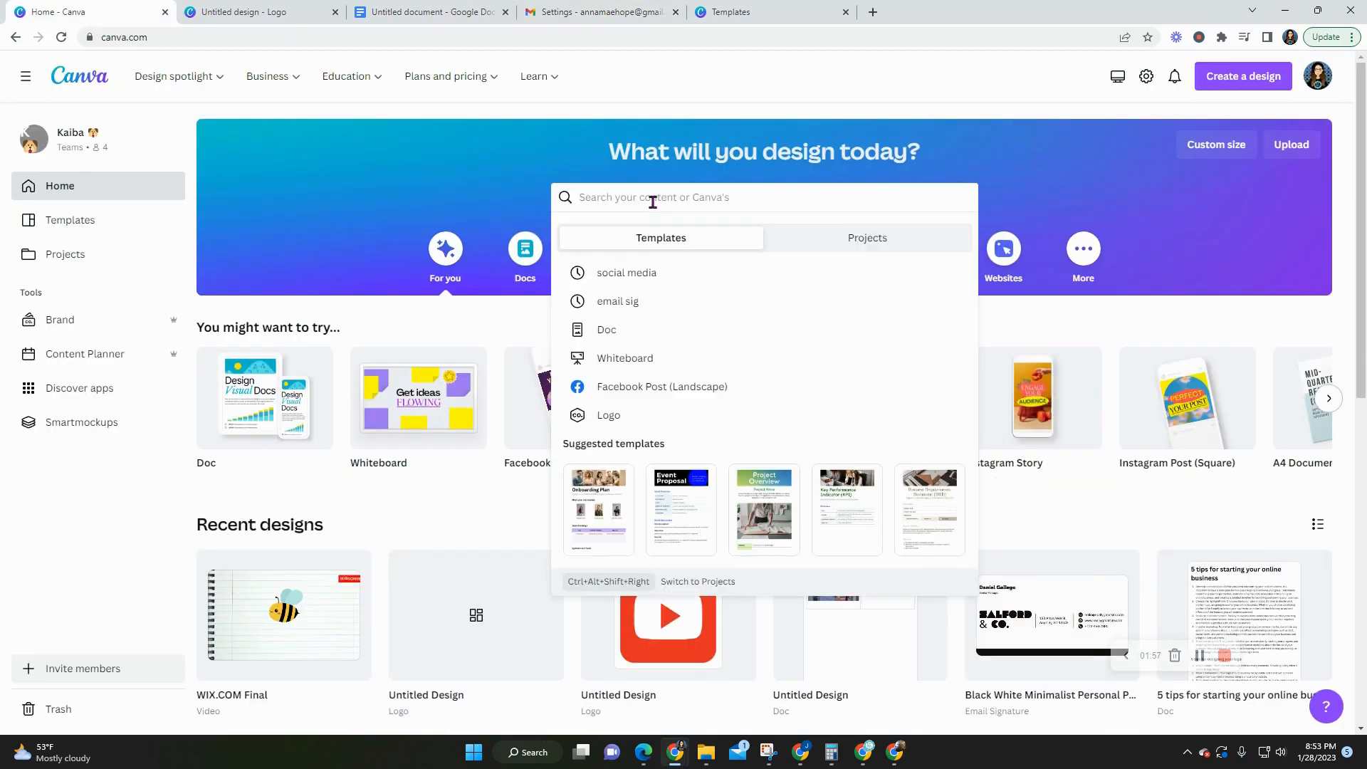
pyautogui.write('em')
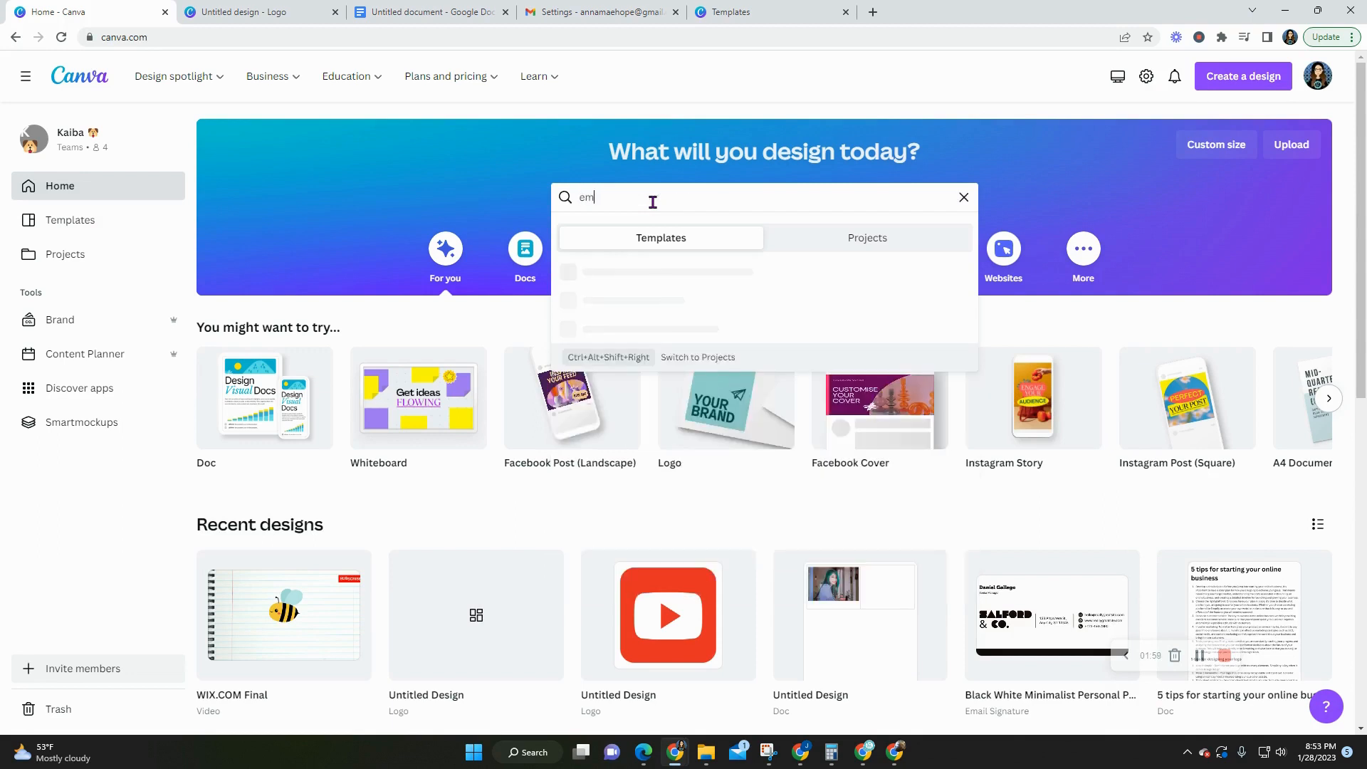
pyautogui.write('ail signature')
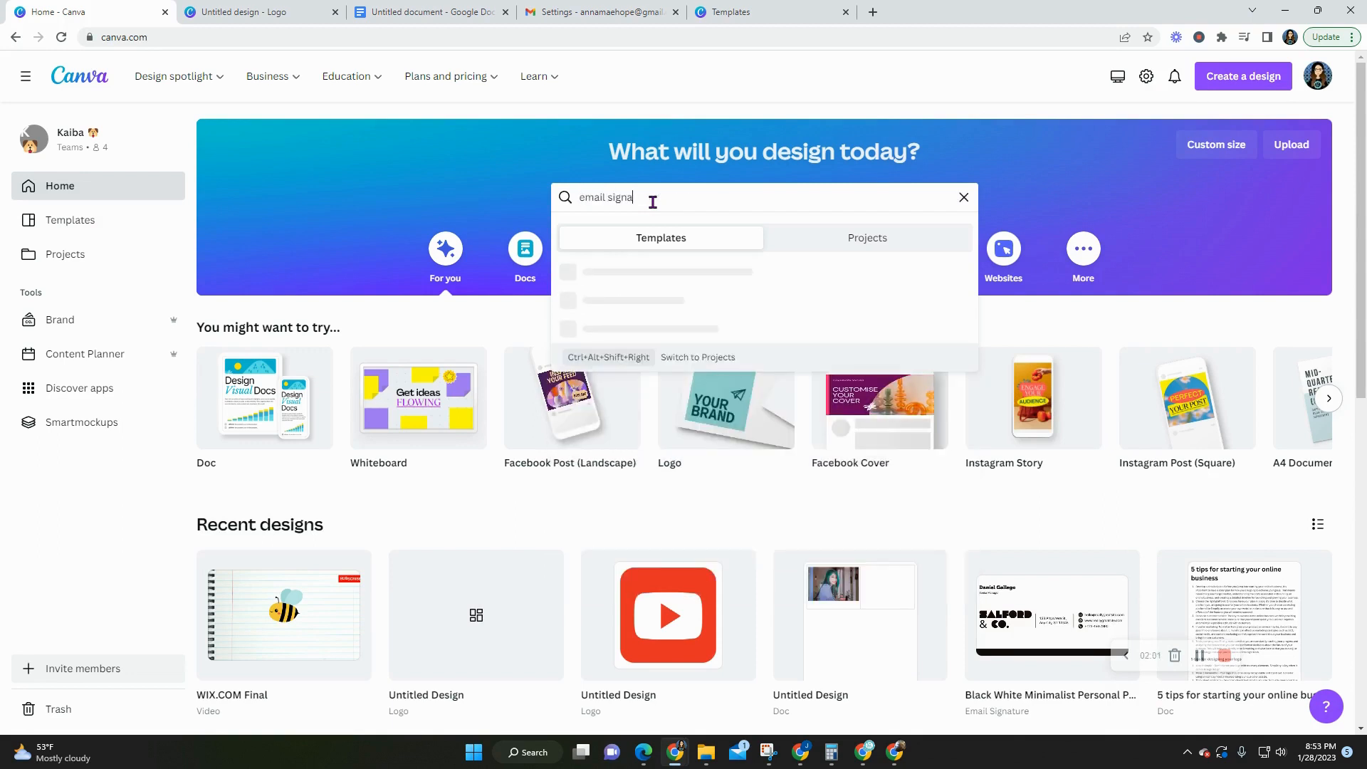
pyautogui.press('Return')
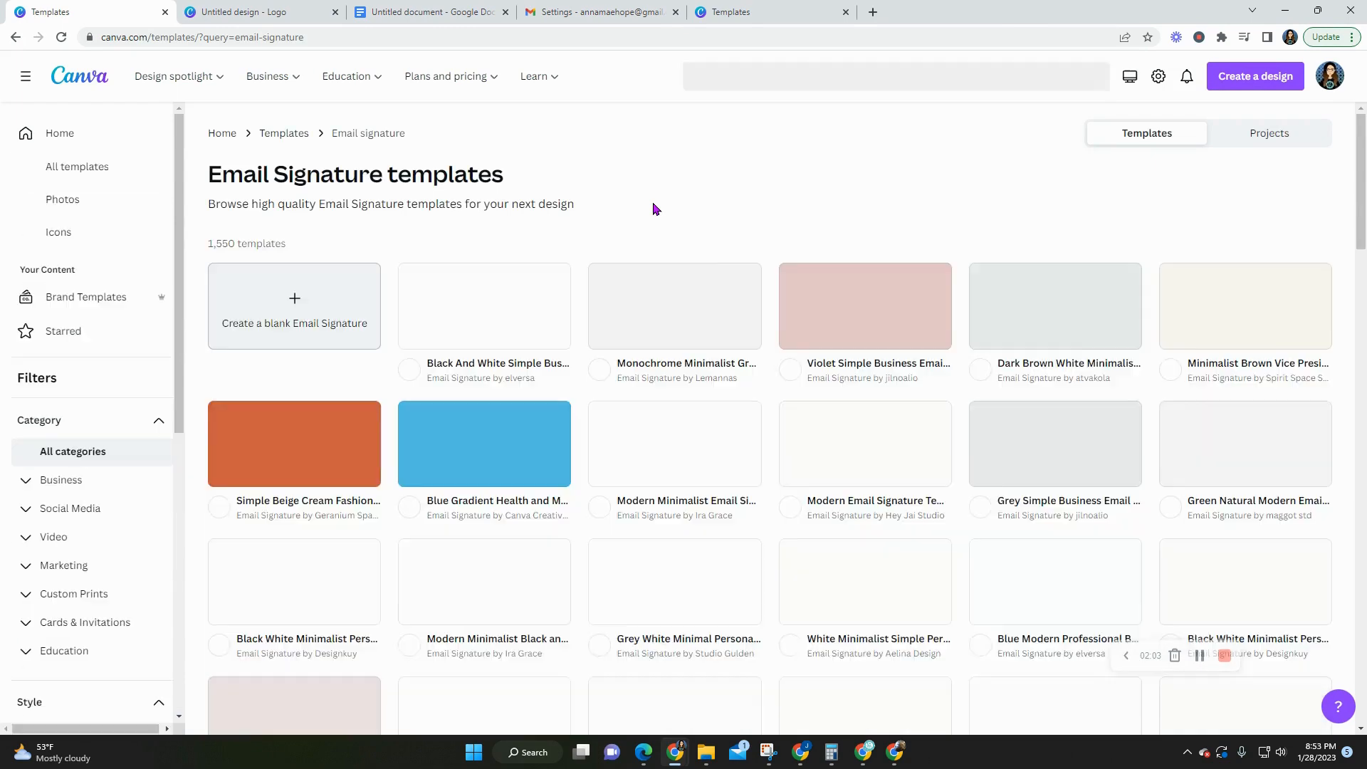
pyautogui.scroll(-2, 694, 335)
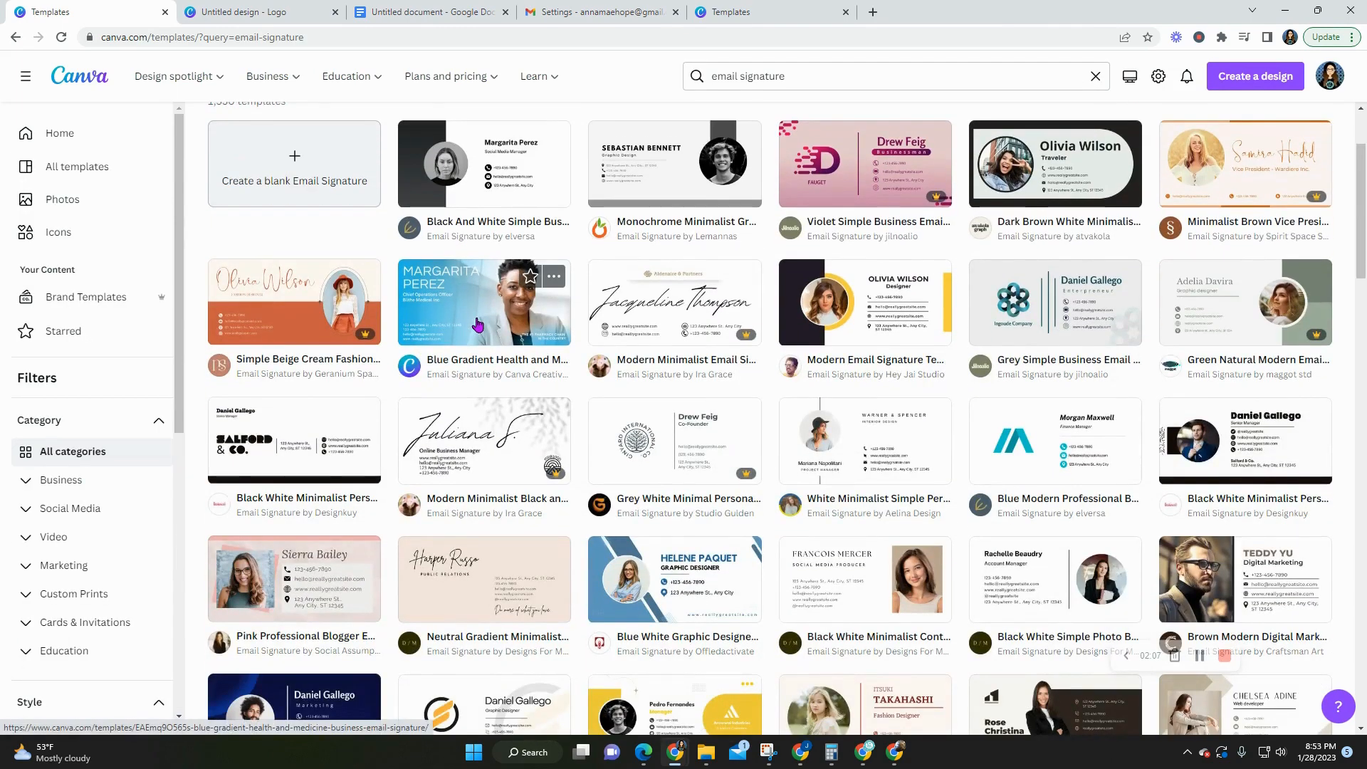
# - Browse the email signature templates to compare the available designs
pyautogui.scroll(1, 477, 325)
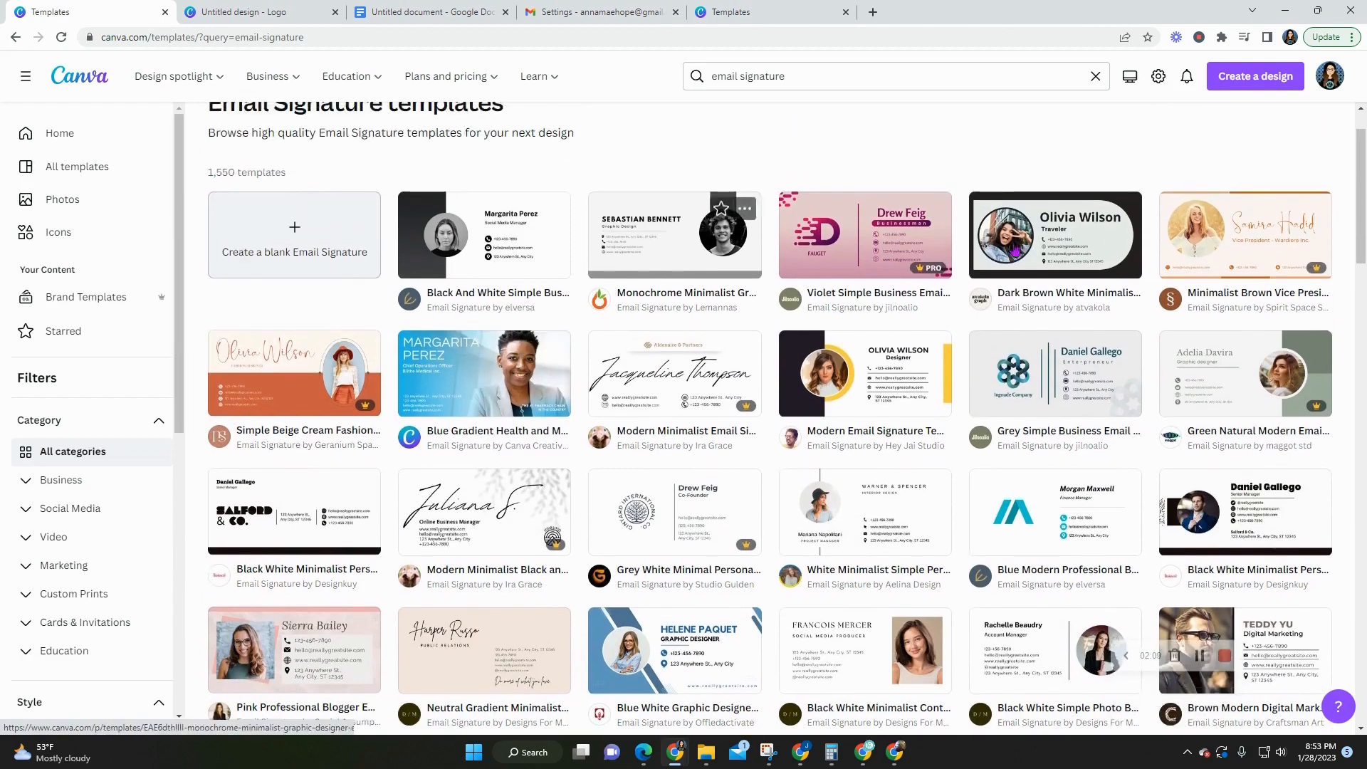
pyautogui.scroll(-3, 998, 574)
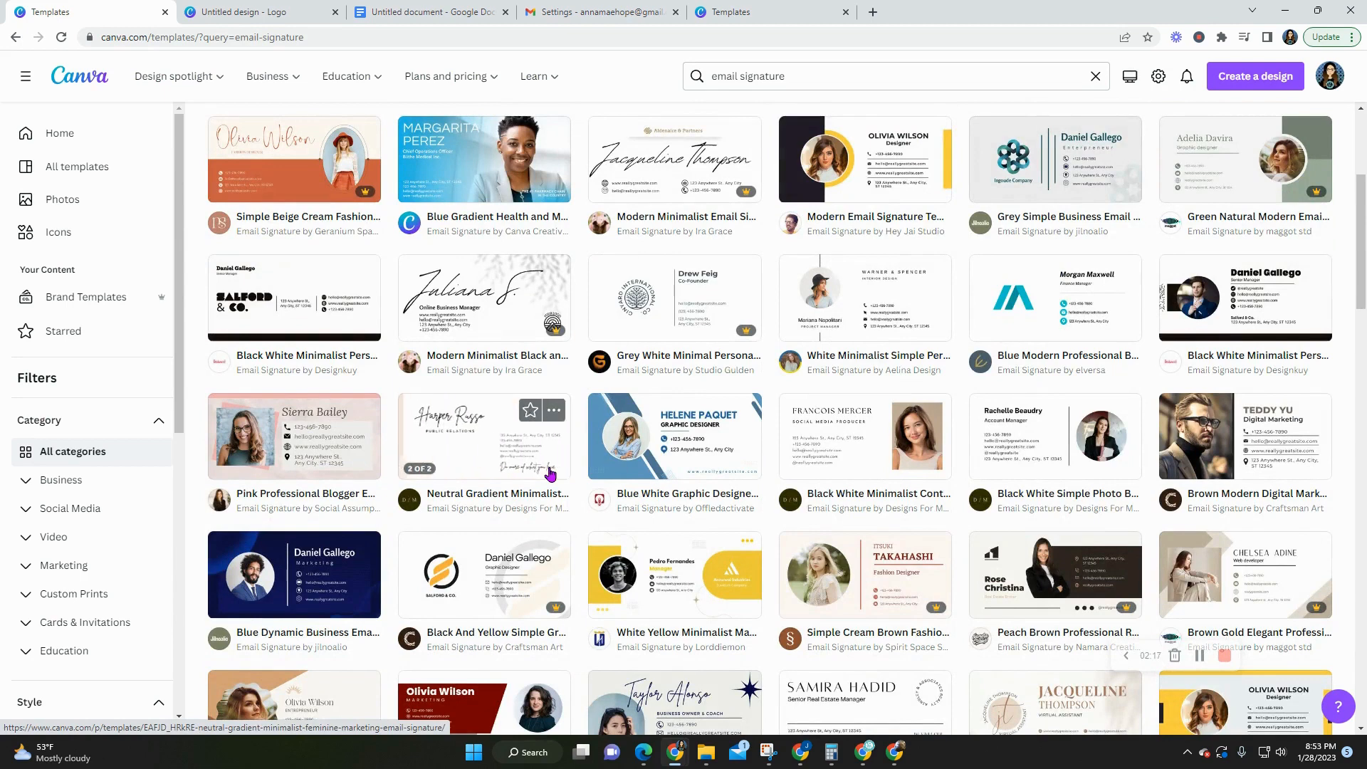
pyautogui.scroll(-3, 550, 473)
pyautogui.scroll(-2, 463, 477)
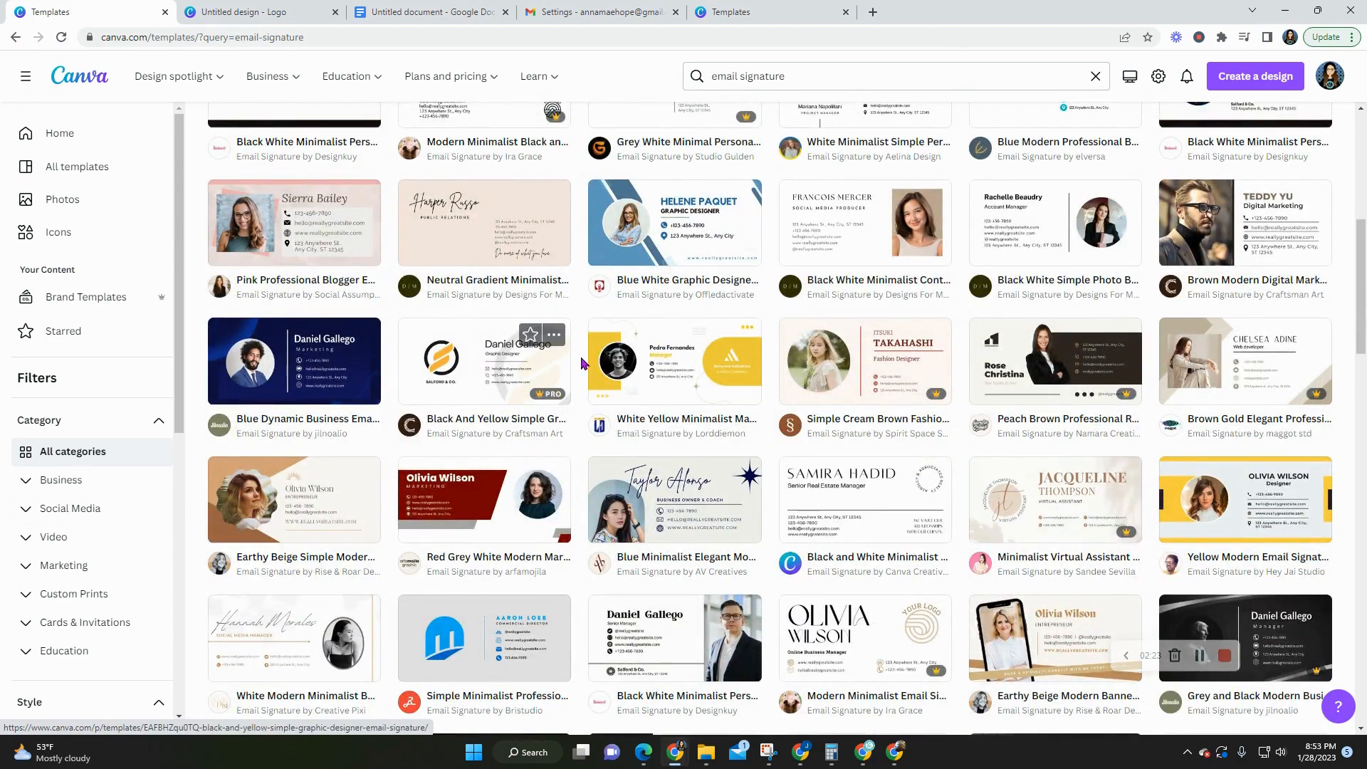
pyautogui.scroll(-3, 865, 498)
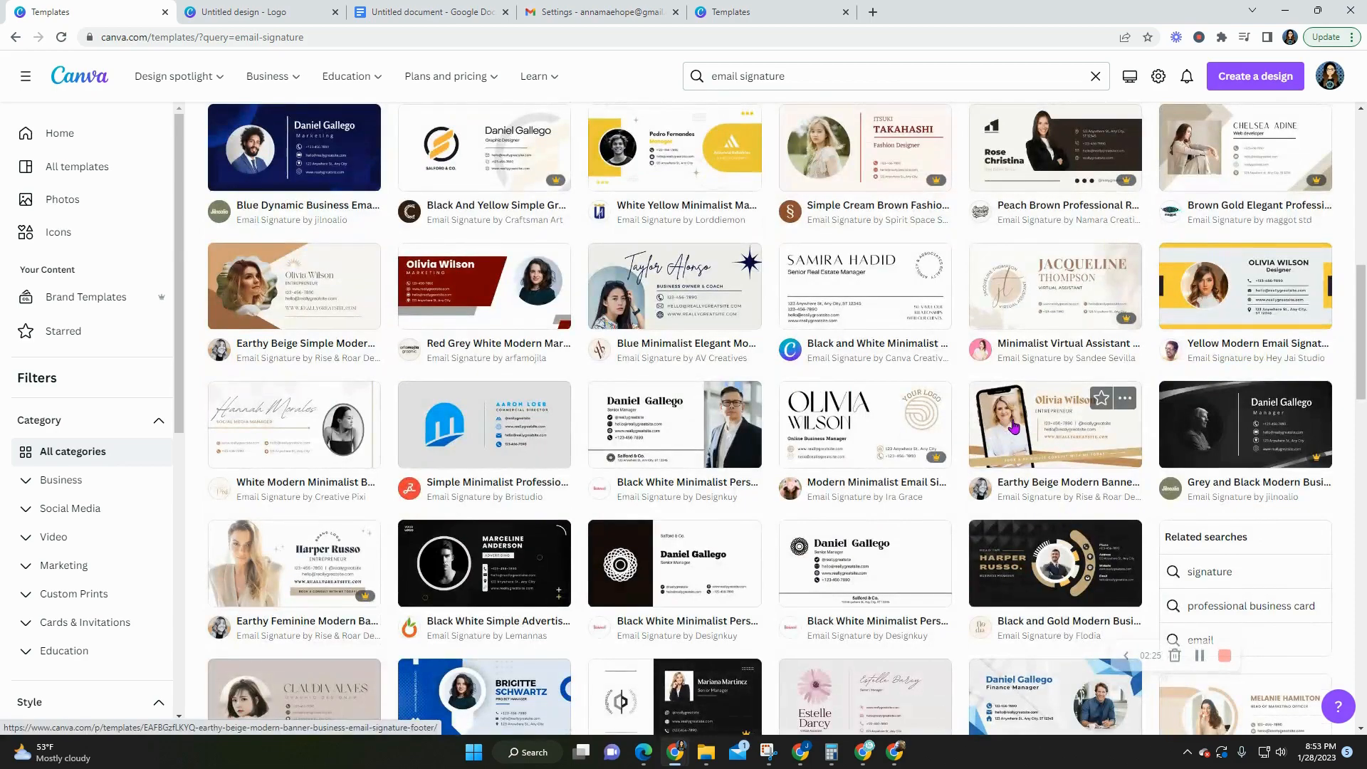
pyautogui.scroll(8, 438, 478)
pyautogui.scroll(2, 427, 427)
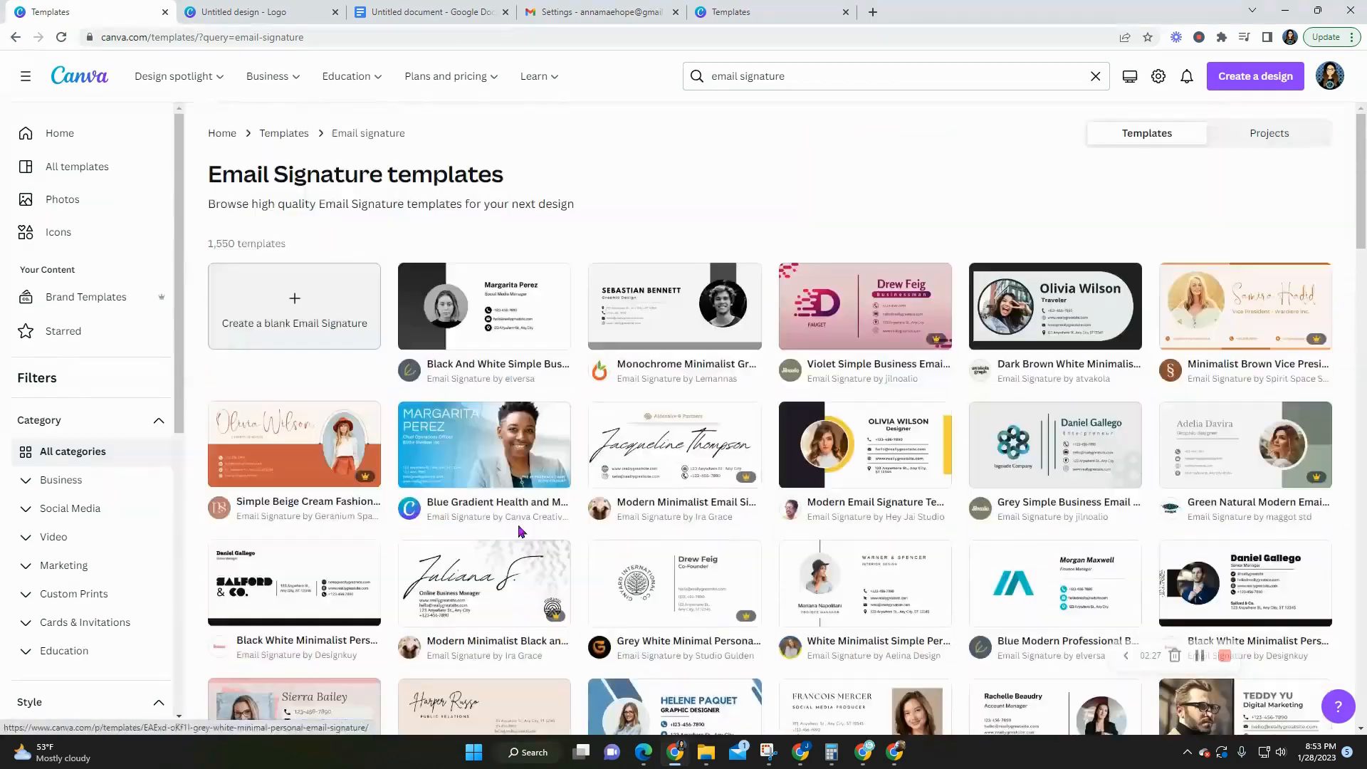
pyautogui.scroll(-6, 641, 569)
pyautogui.scroll(-10, 640, 573)
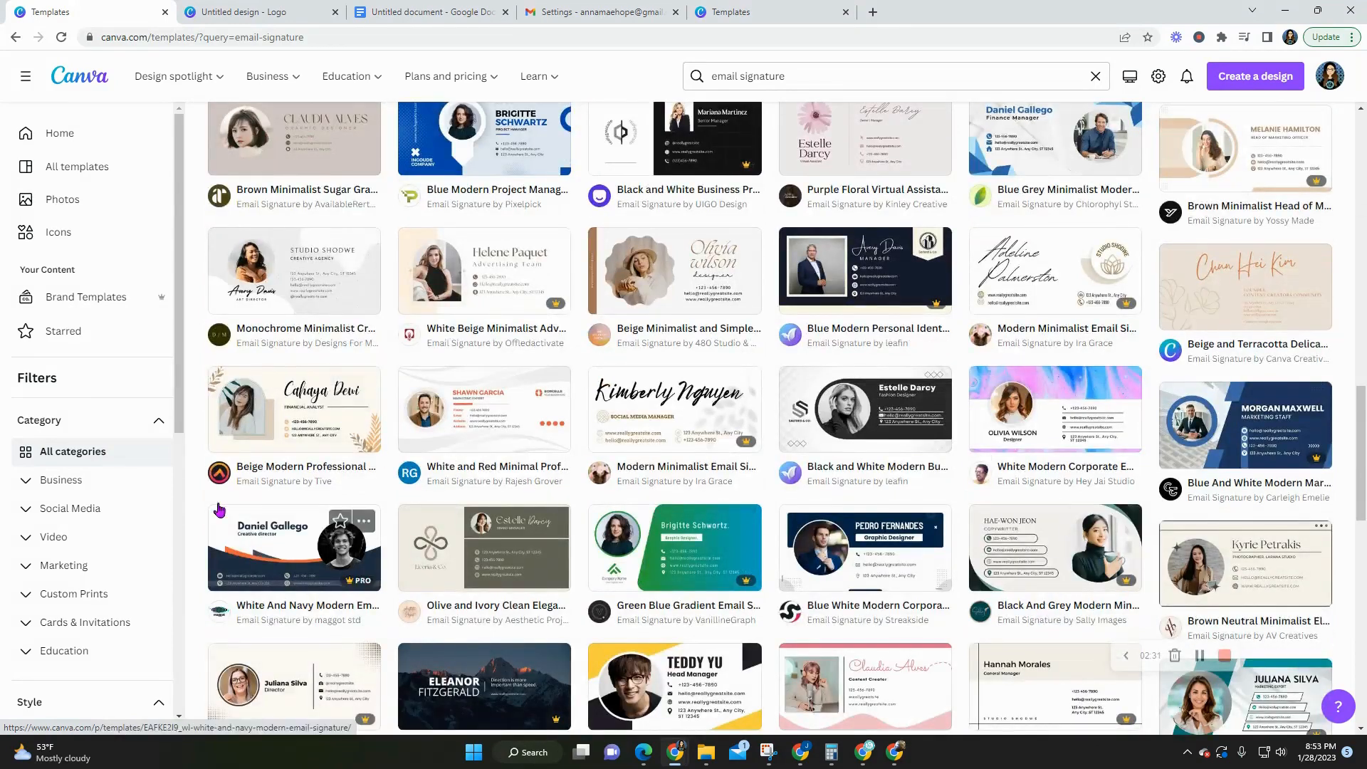
# - Open the Beige Modern Professional email signature template for customizing and capture the whole design as a screenshot
pyautogui.click(280, 416)
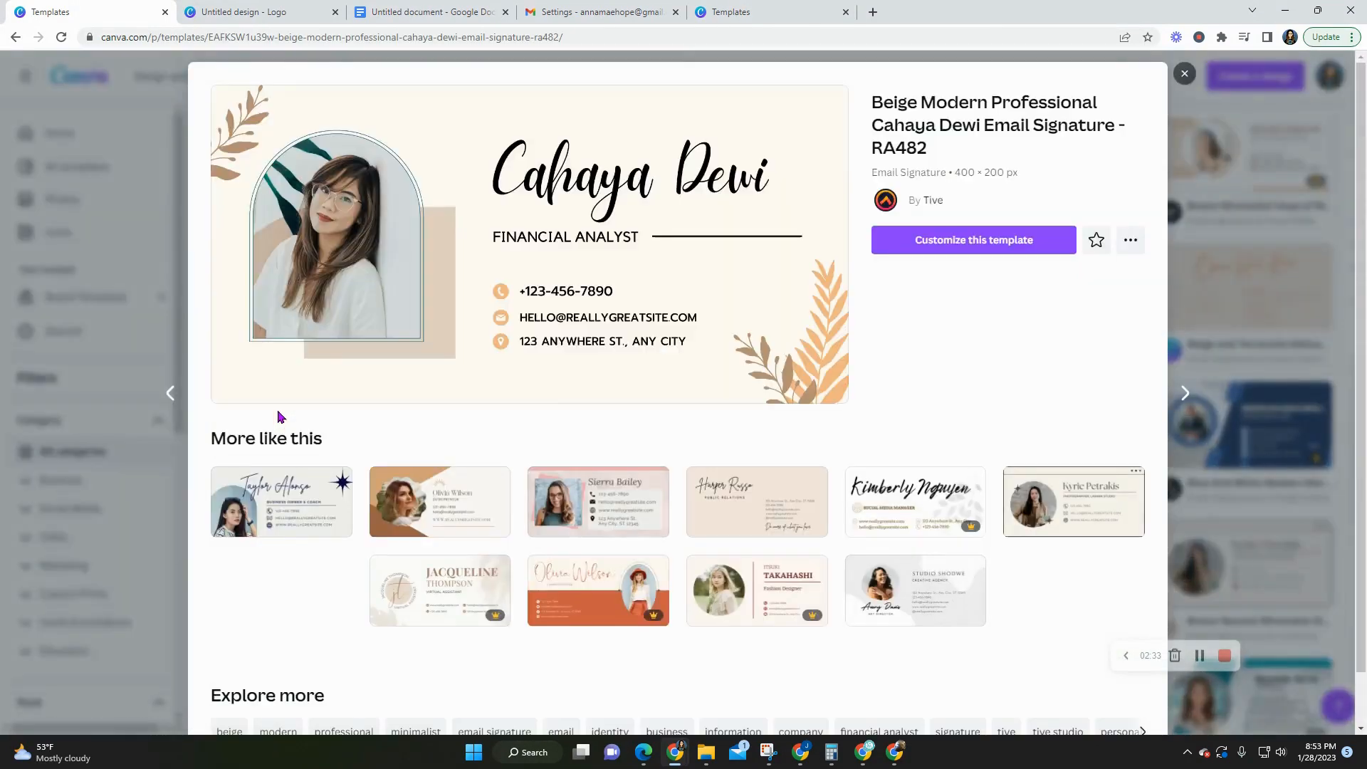
pyautogui.click(966, 251)
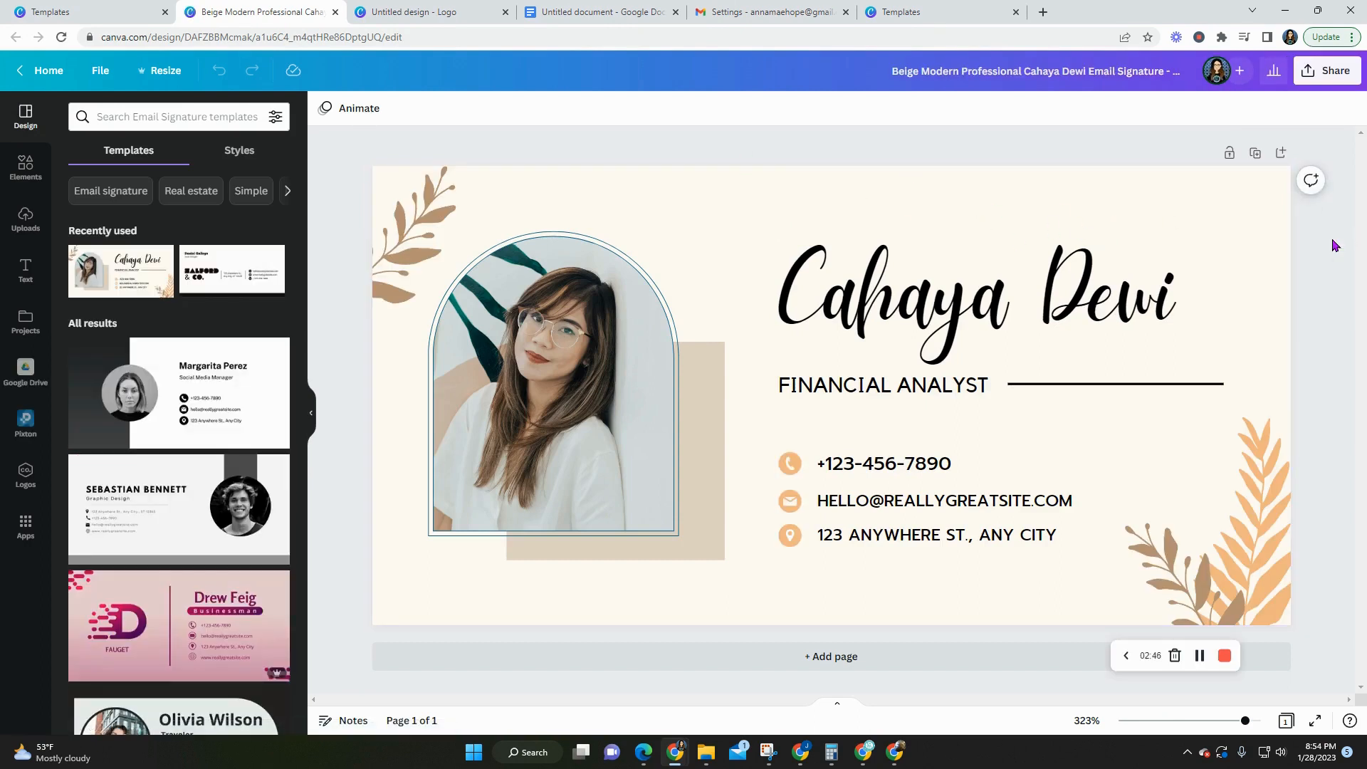
pyautogui.press('super+shift+s')
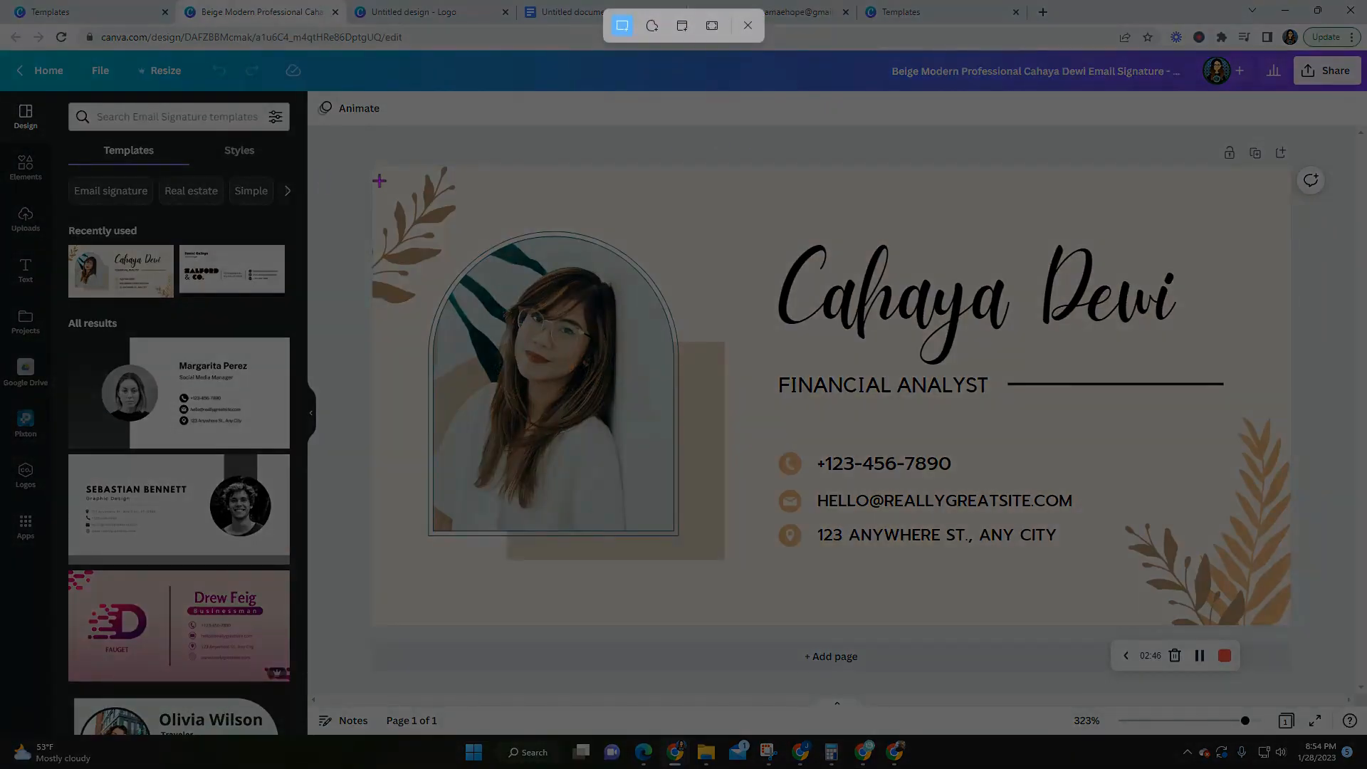
pyautogui.moveTo(373, 166); pyautogui.dragTo(1289, 625)
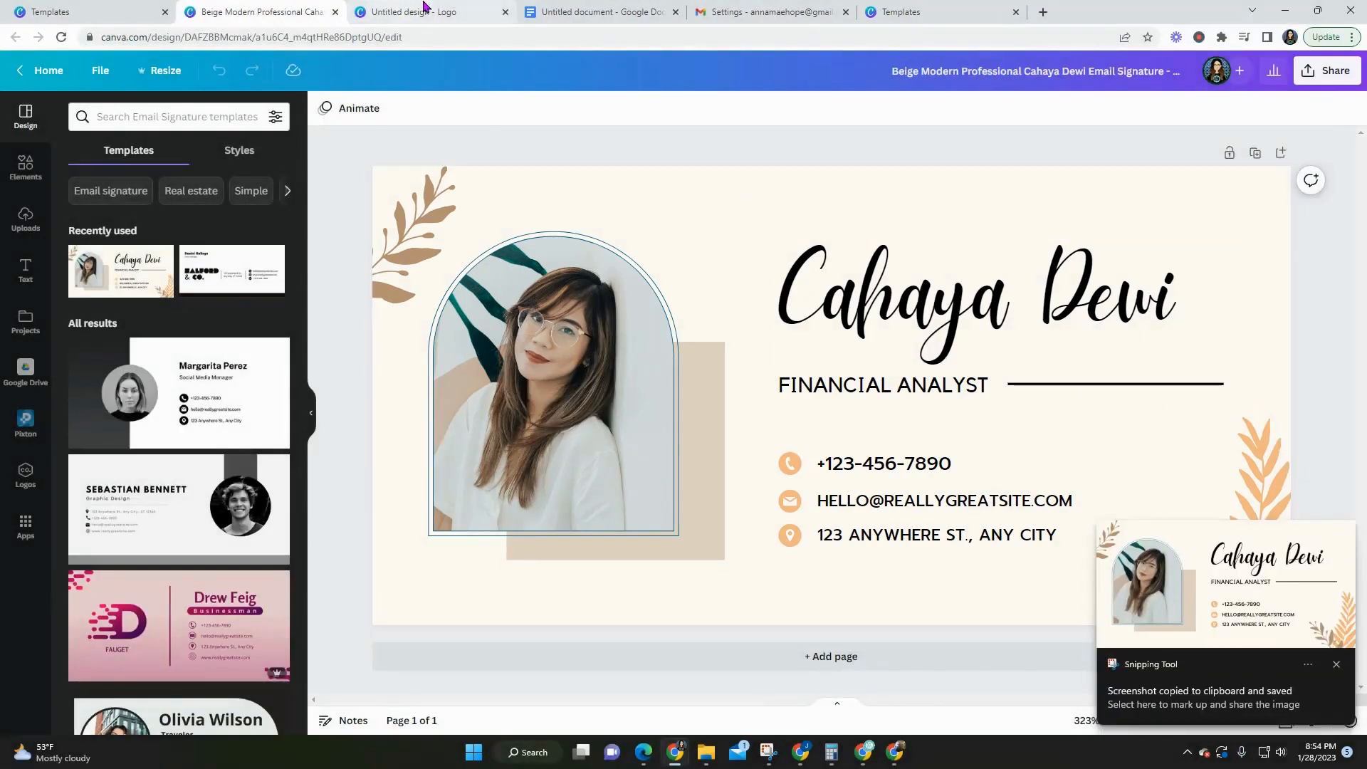
# - Switch to the signature section of the Gmail settings
pyautogui.click(762, 12)
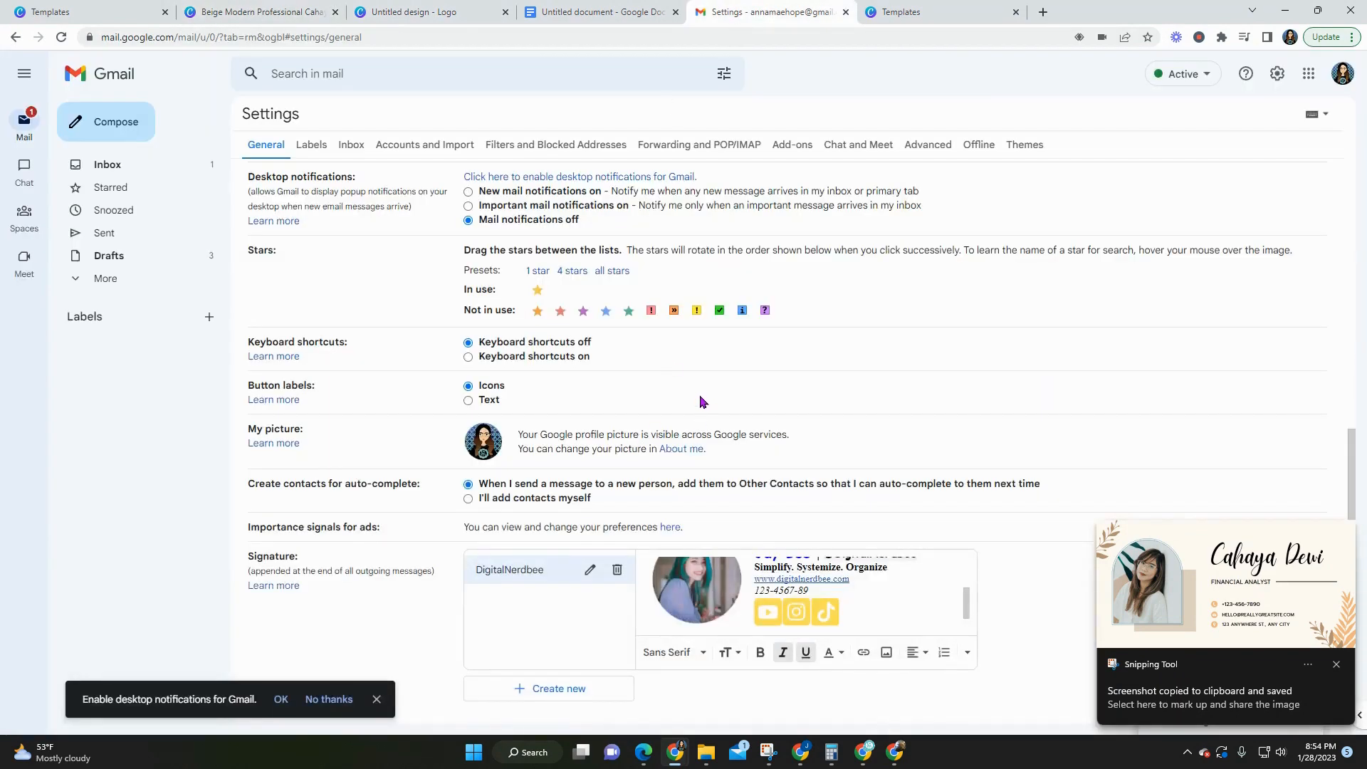
pyautogui.scroll(-1, 703, 402)
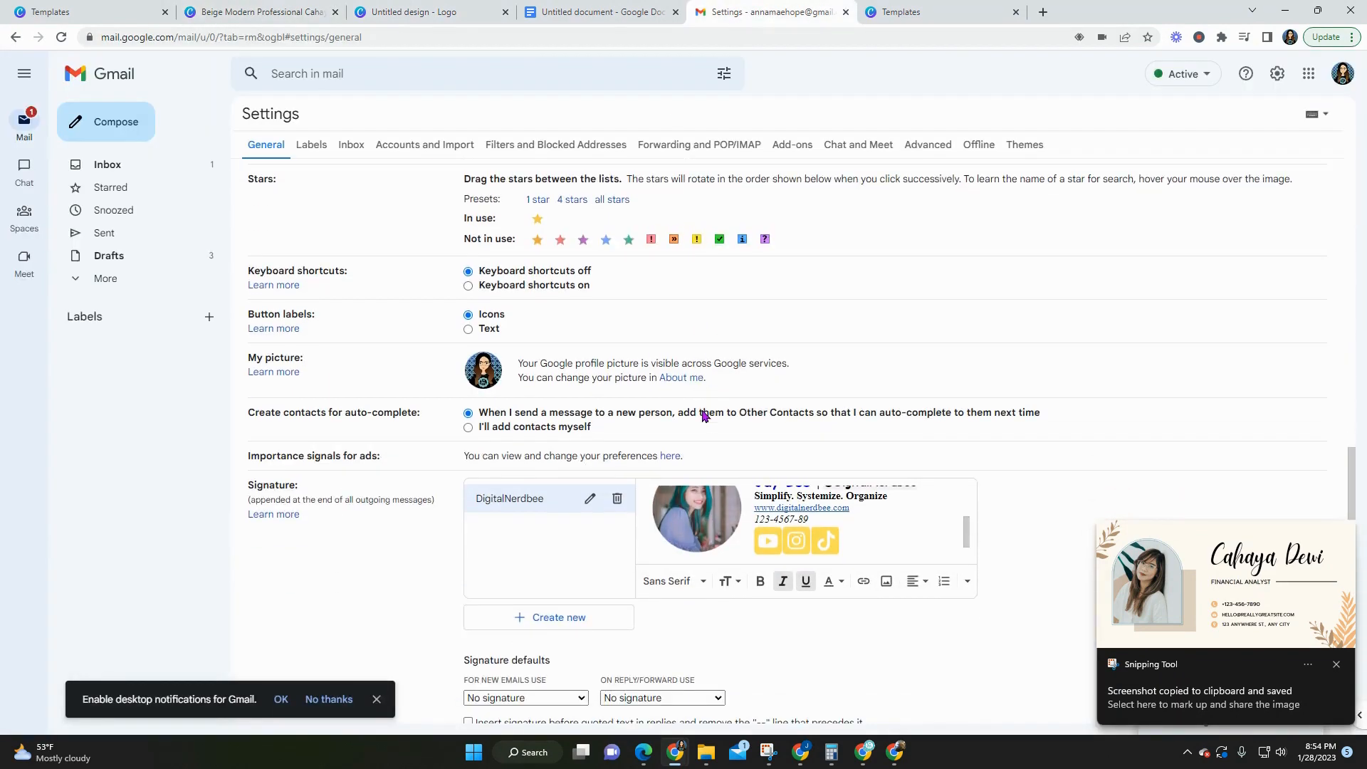
# - Create a trial signature named "Photo Signature" and delete it again
pyautogui.click(549, 623)
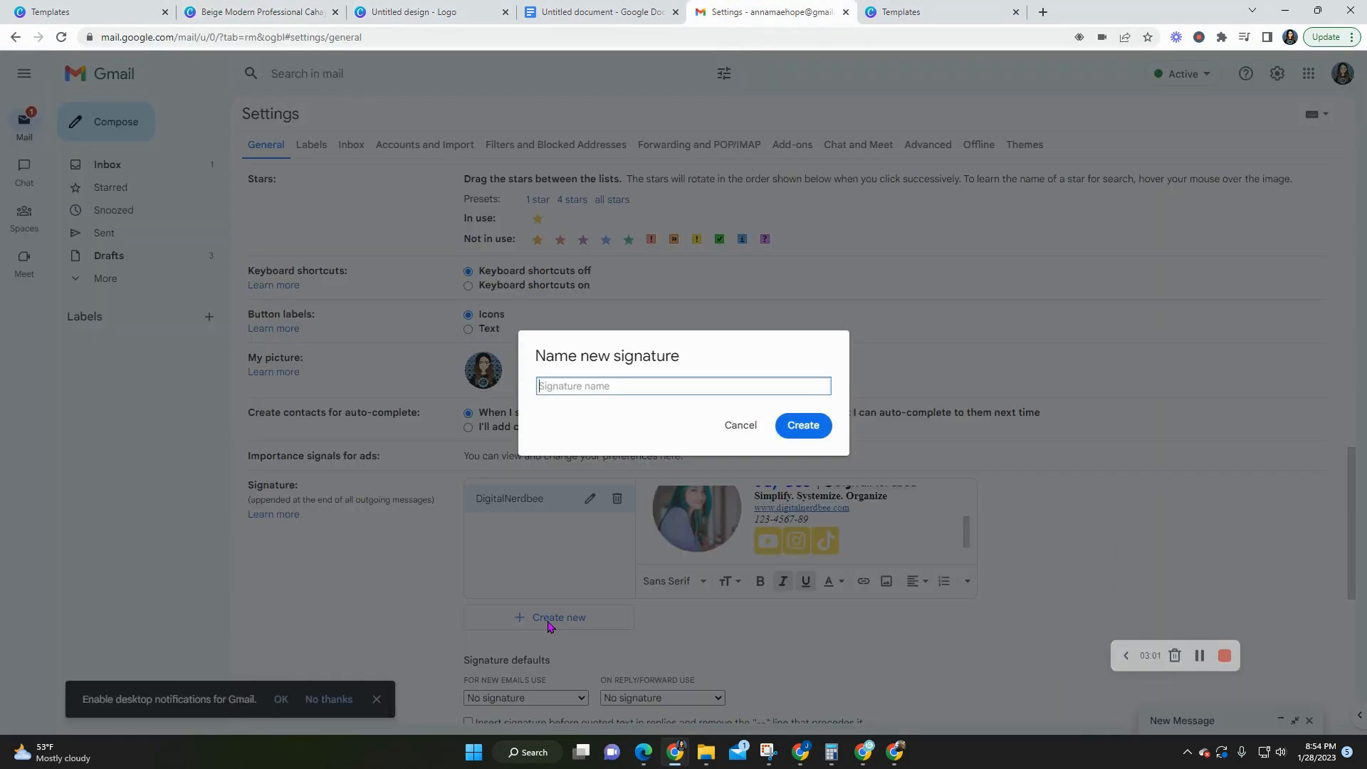
pyautogui.write('Photo Signature')
pyautogui.press('Return')
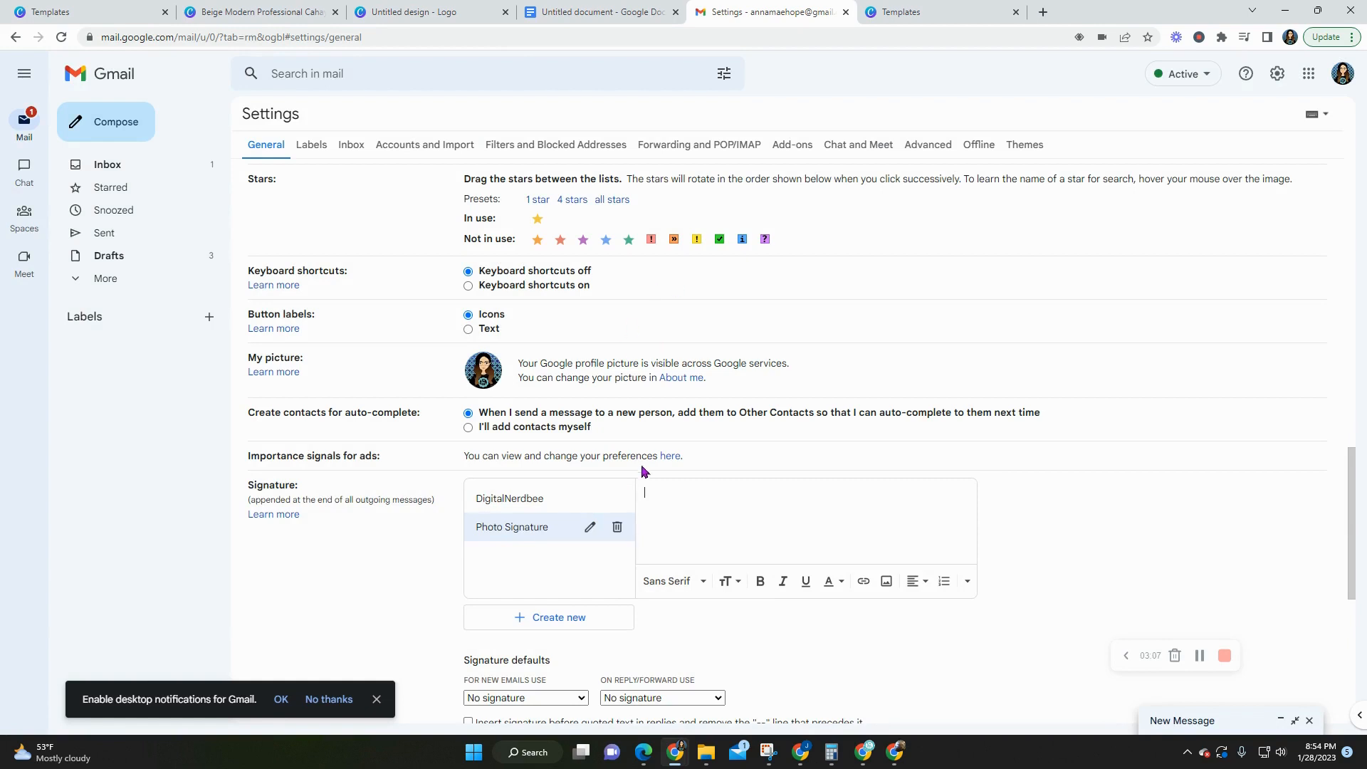
pyautogui.click(589, 527)
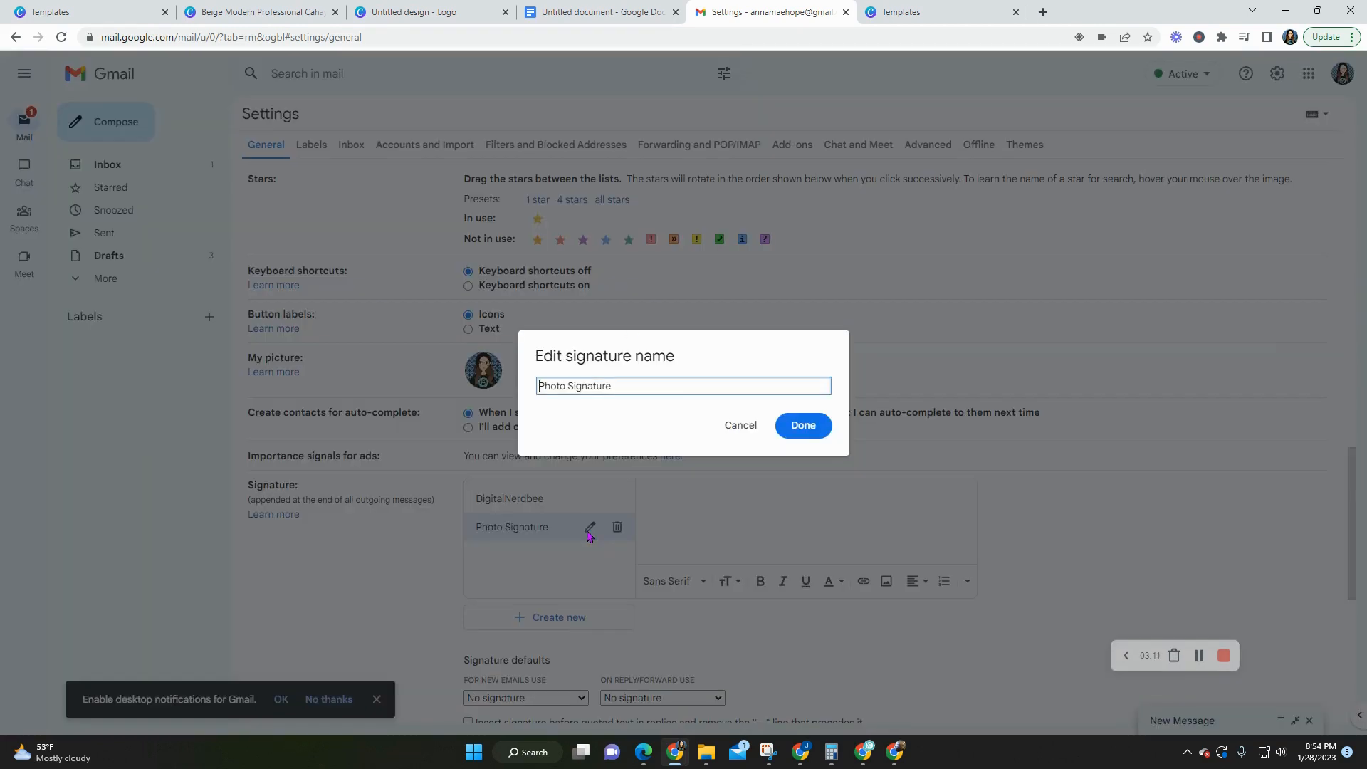
pyautogui.click(740, 425)
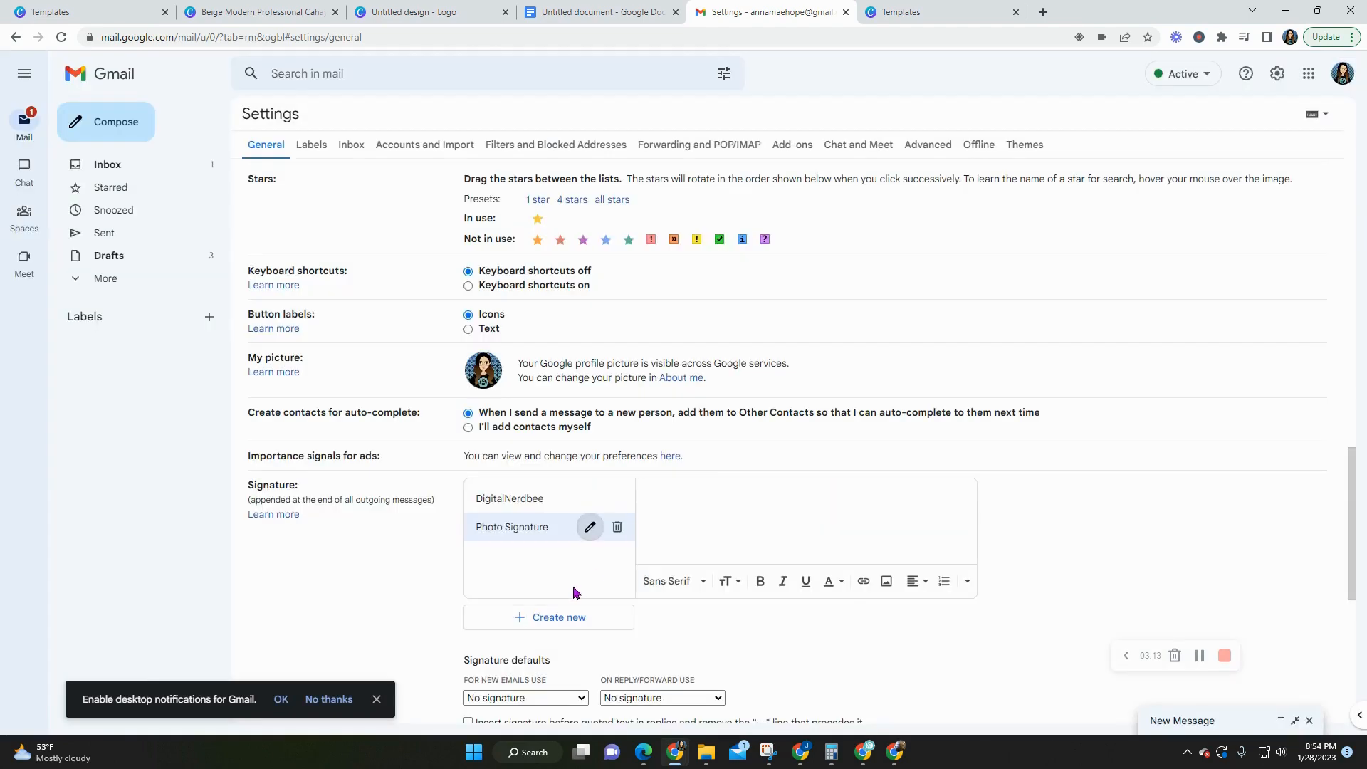
pyautogui.click(617, 527)
pyautogui.click(803, 429)
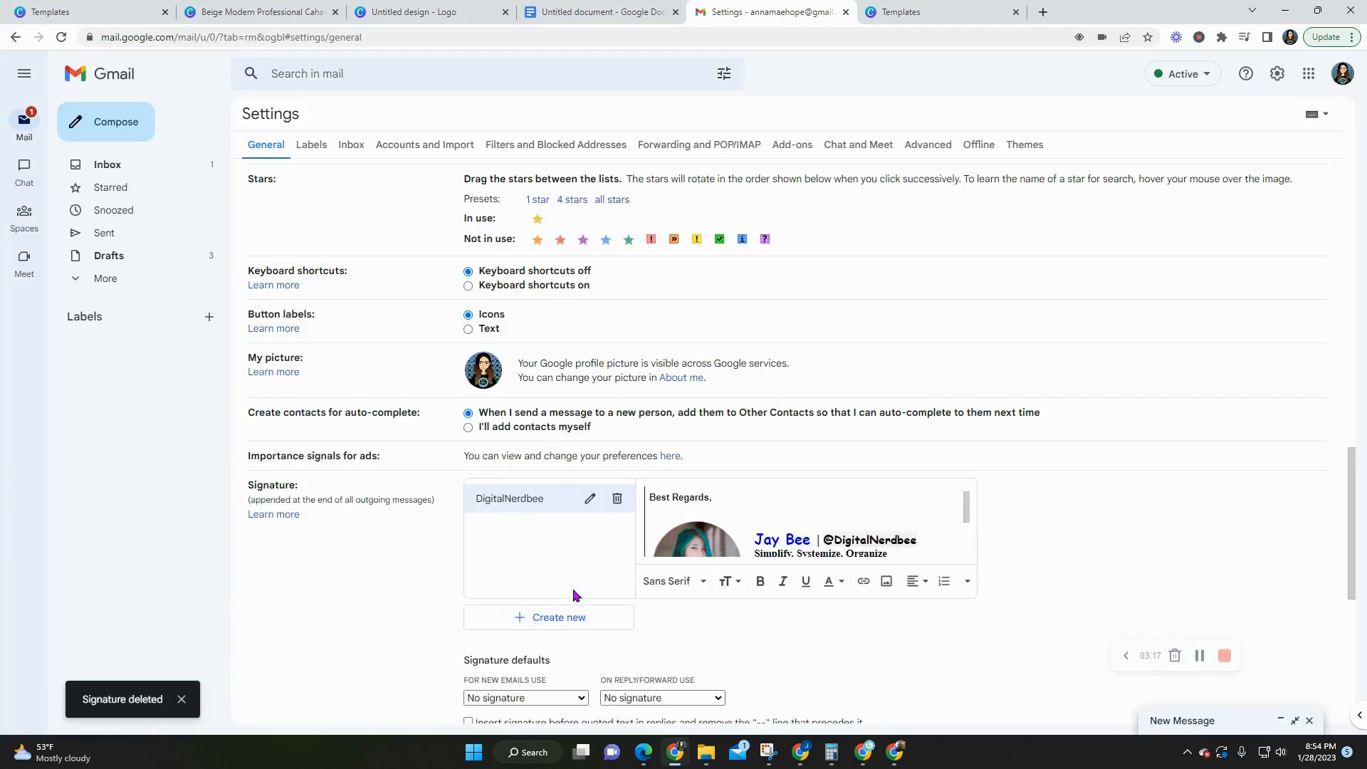
# - Create a new signature named "Photo" and paste the captured template image into it
pyautogui.click(550, 618)
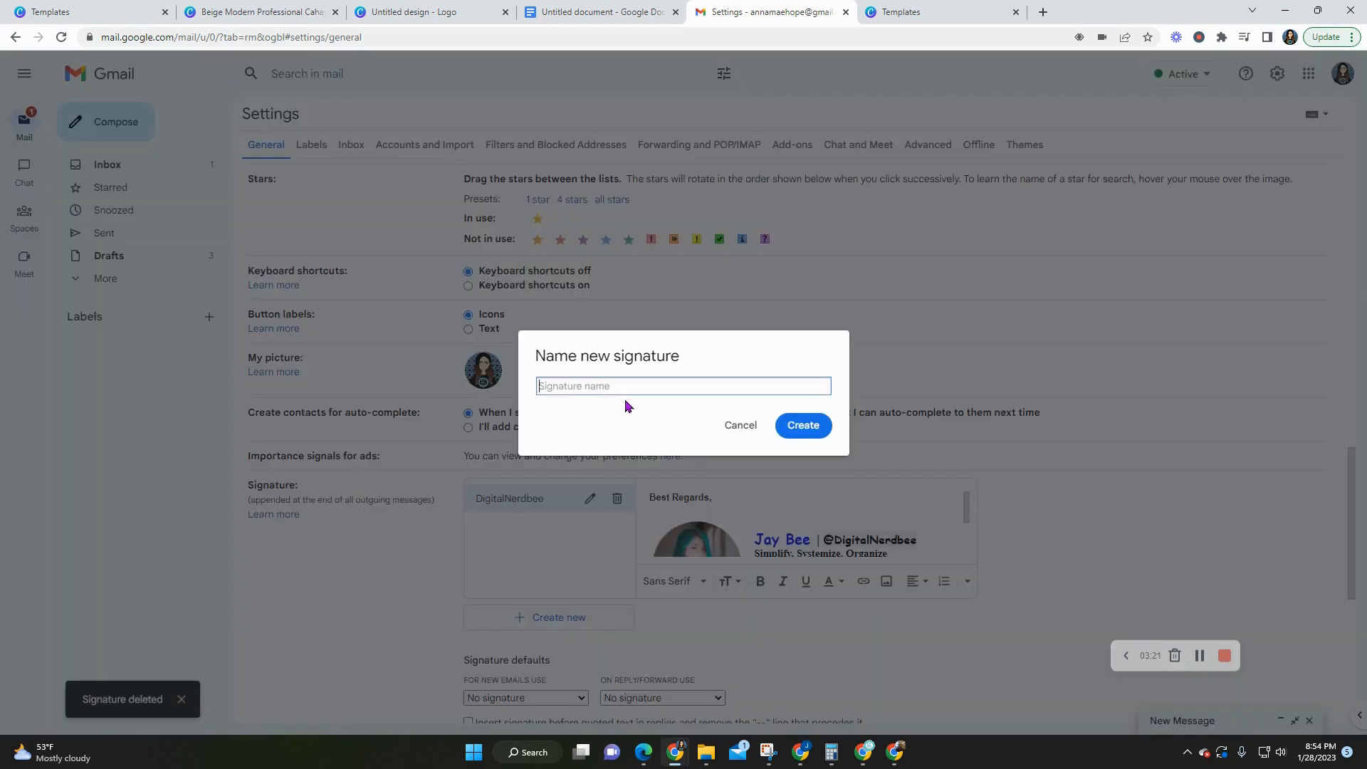
pyautogui.write('Photo')
pyautogui.click(803, 425)
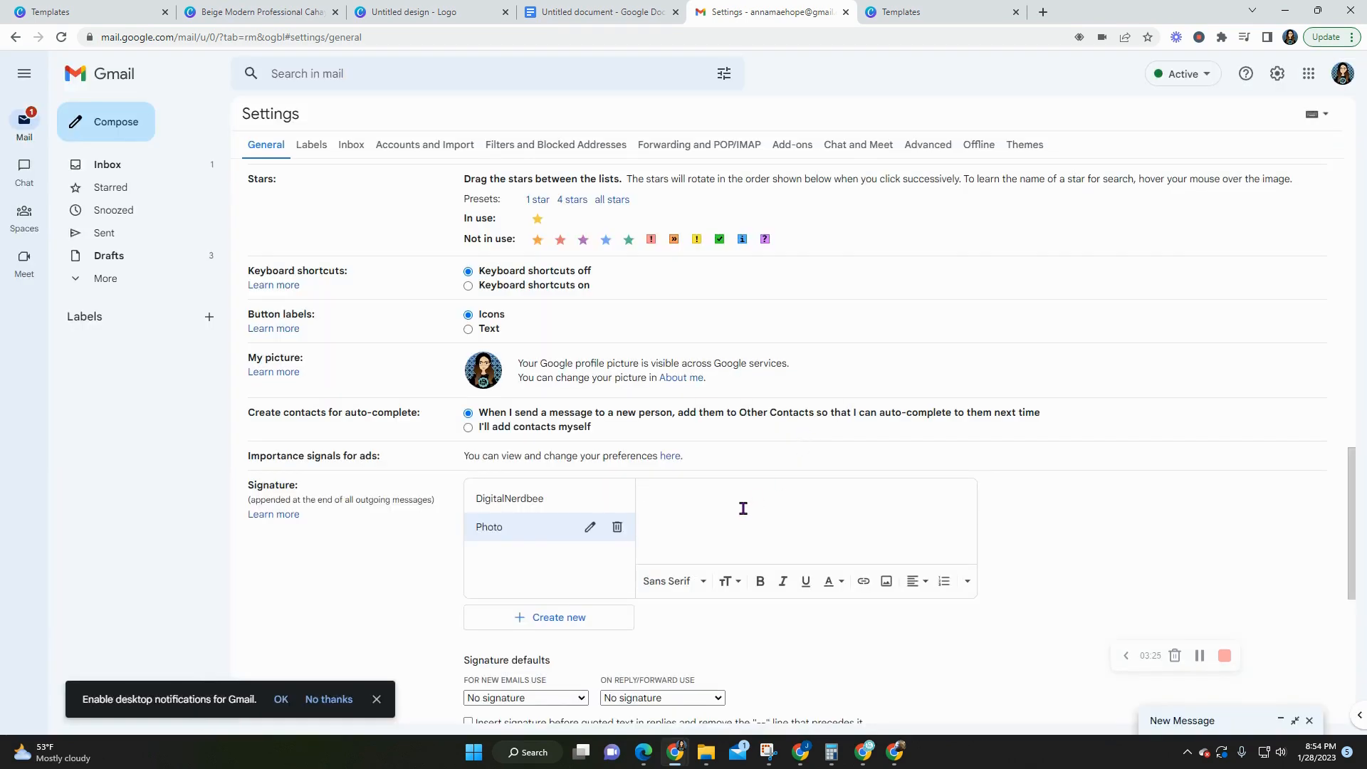
pyautogui.hotkey('ctrl', 'v')
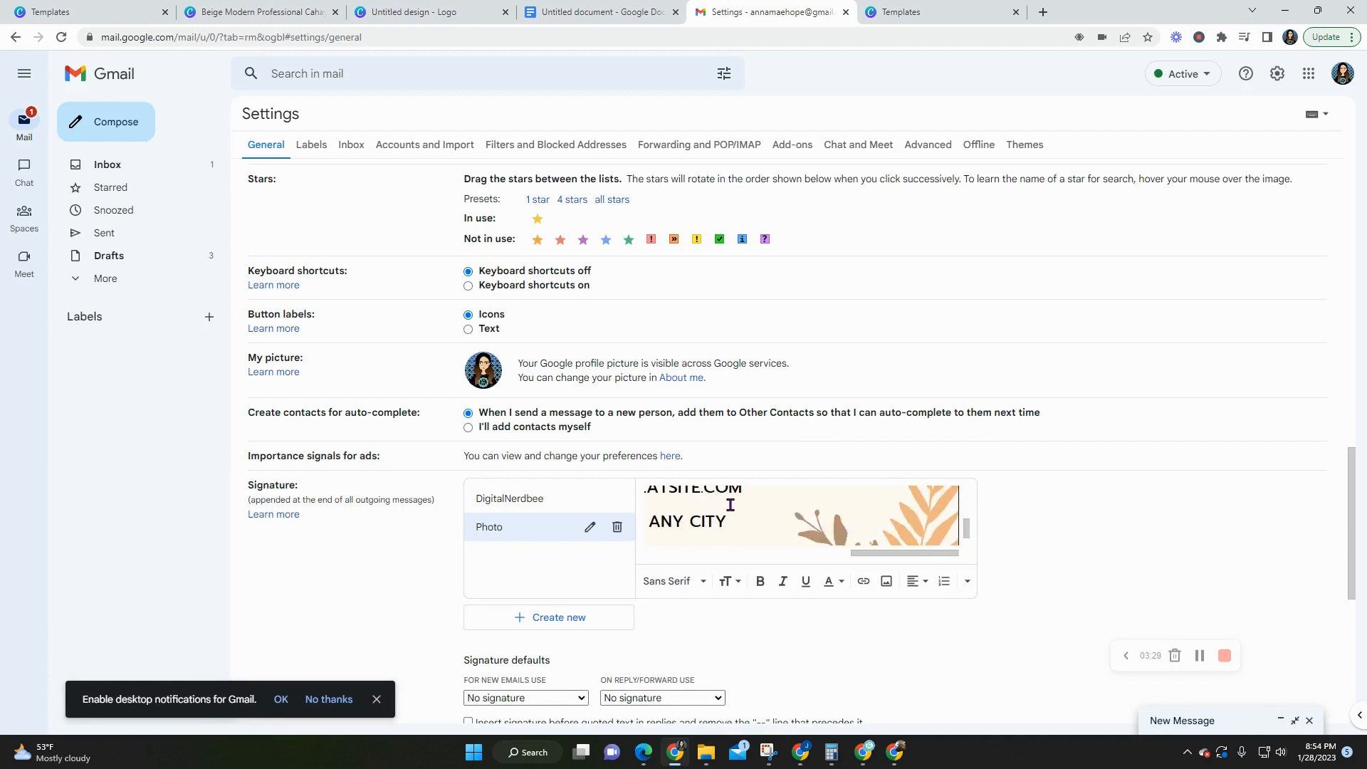
# - Try the Small and Medium sizes on the pasted signature image, and set it to Large
pyautogui.click(850, 524)
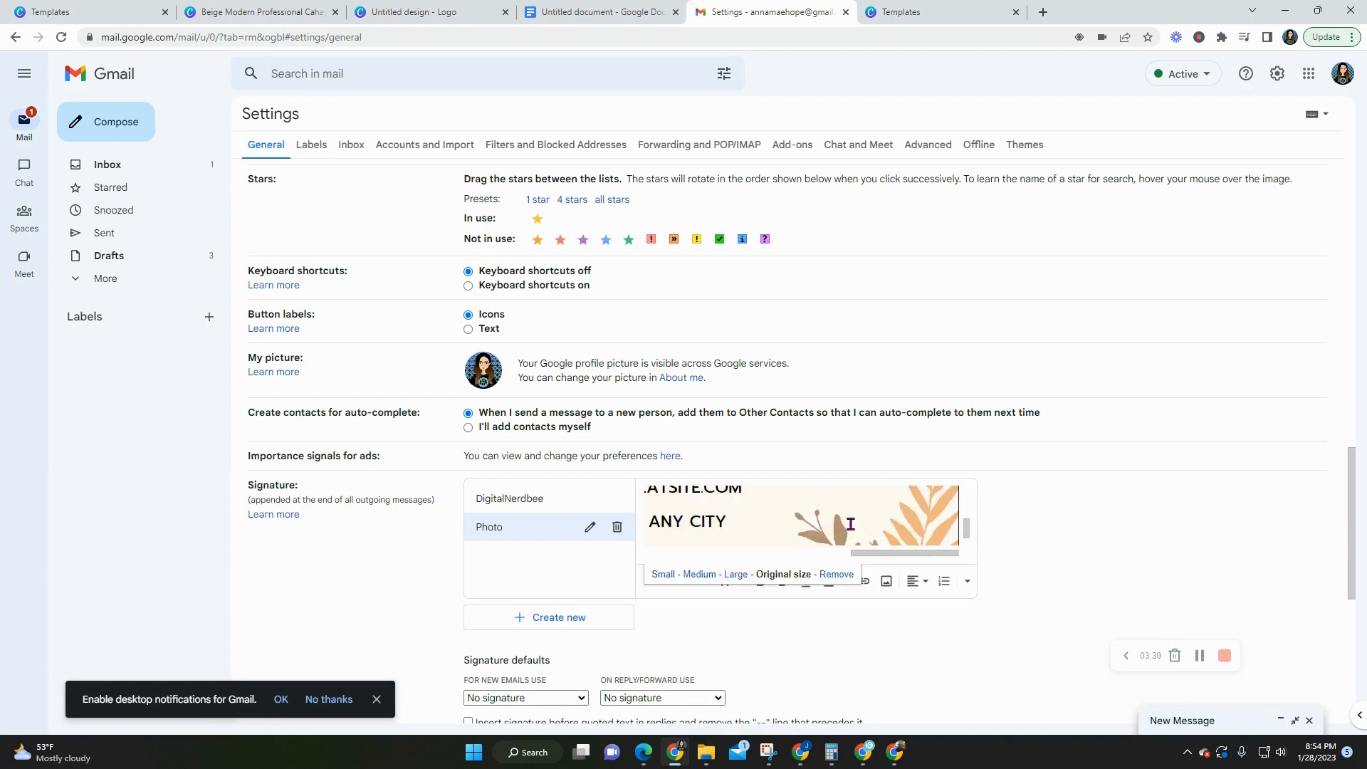
pyautogui.click(662, 575)
pyautogui.click(699, 575)
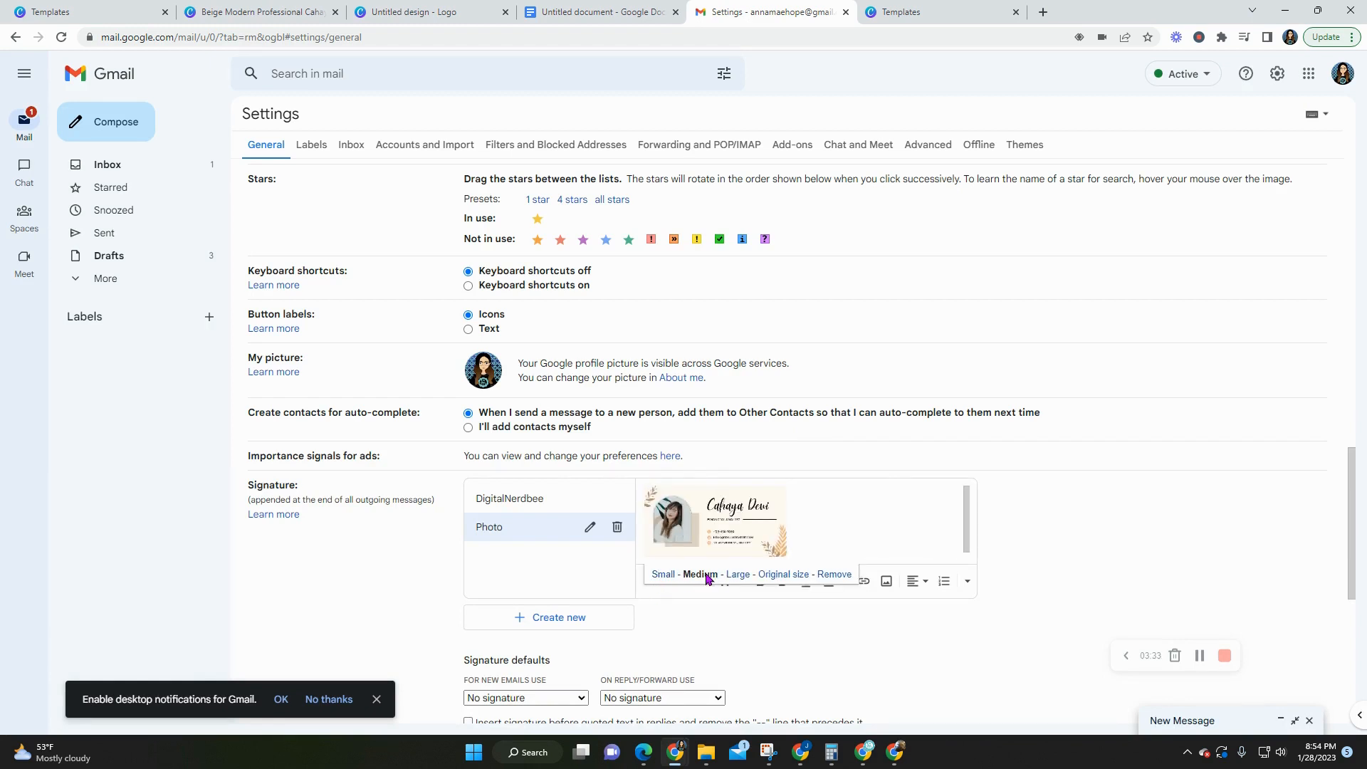
pyautogui.click(733, 577)
pyautogui.scroll(-2, 745, 522)
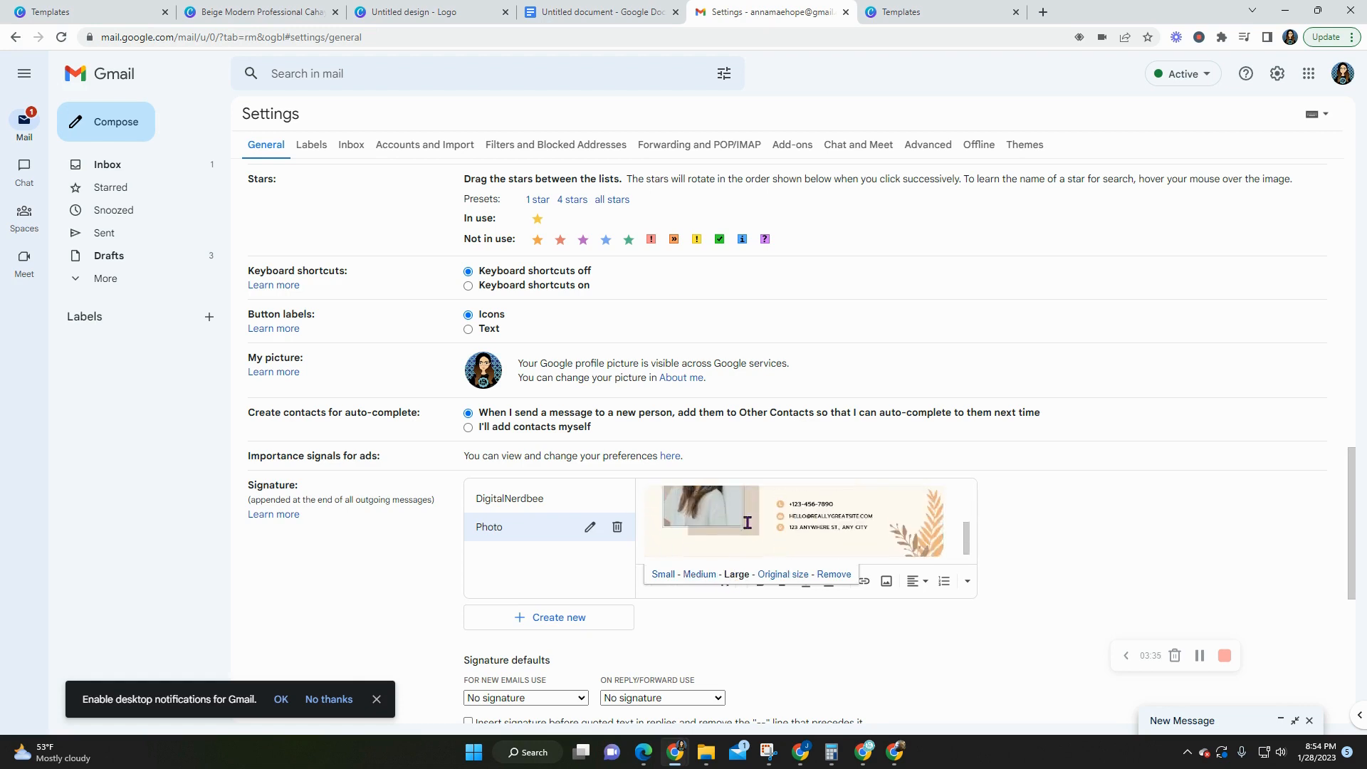
pyautogui.click(1047, 546)
pyautogui.scroll(2, 853, 546)
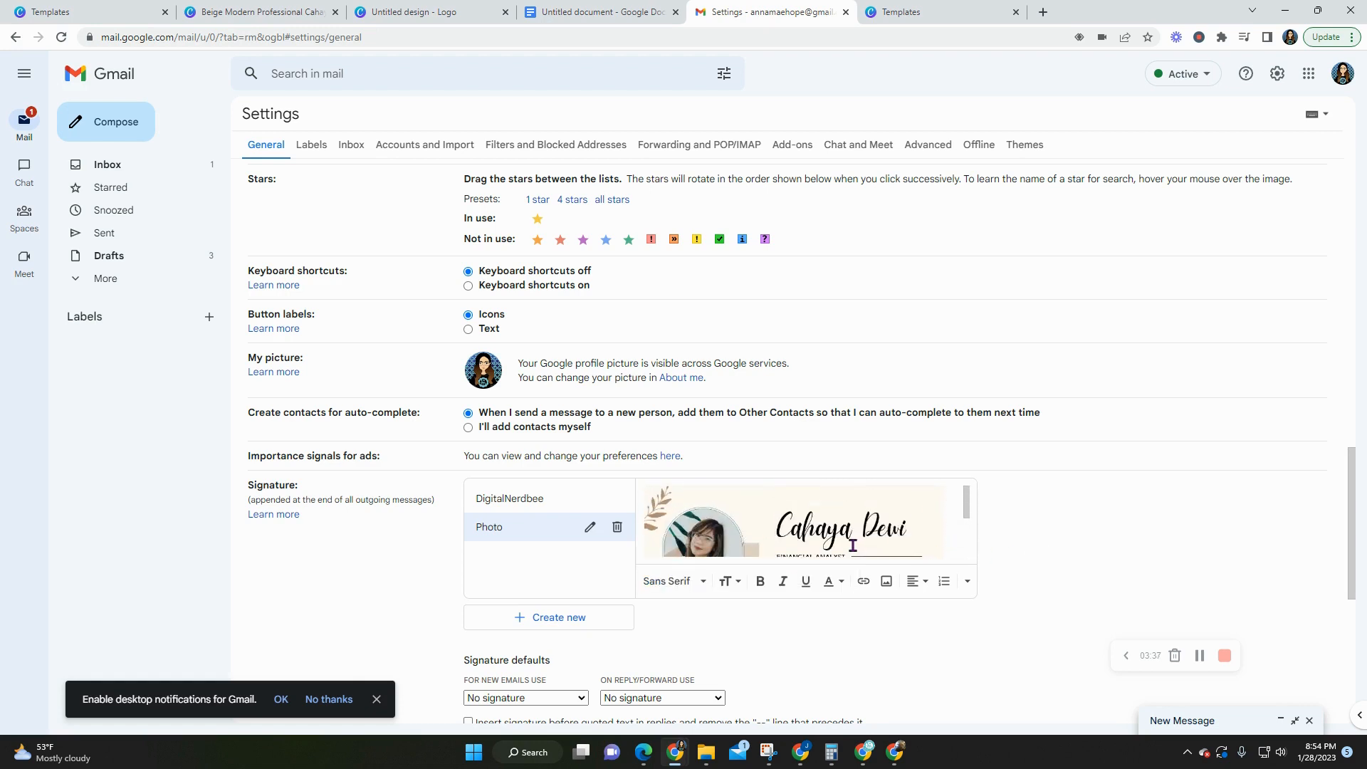
# - Select the image in the Photo signature and look it over from top to bottom
pyautogui.click(843, 541)
pyautogui.scroll(-2, 730, 525)
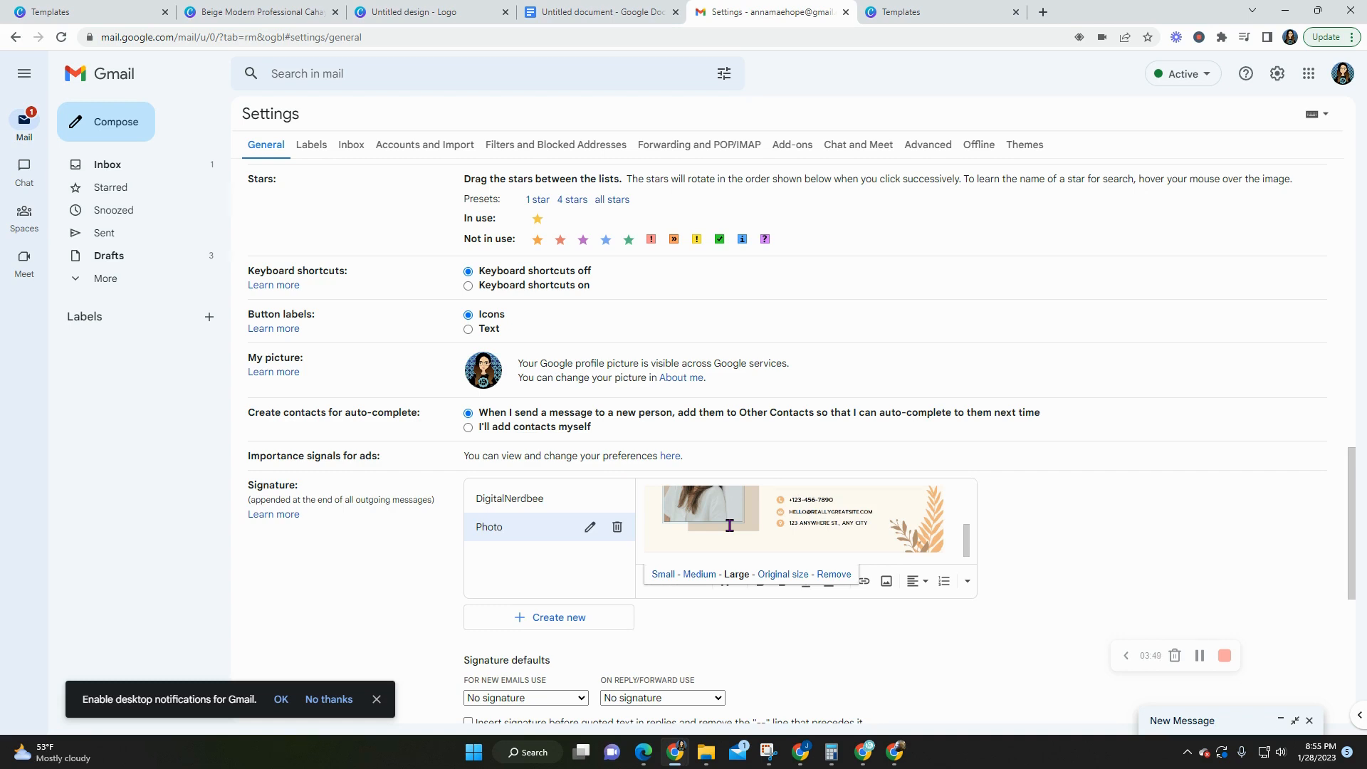
pyautogui.scroll(1, 729, 526)
pyautogui.scroll(-1, 713, 521)
pyautogui.scroll(-1, 732, 551)
pyautogui.scroll(1, 717, 559)
pyautogui.scroll(2, 719, 539)
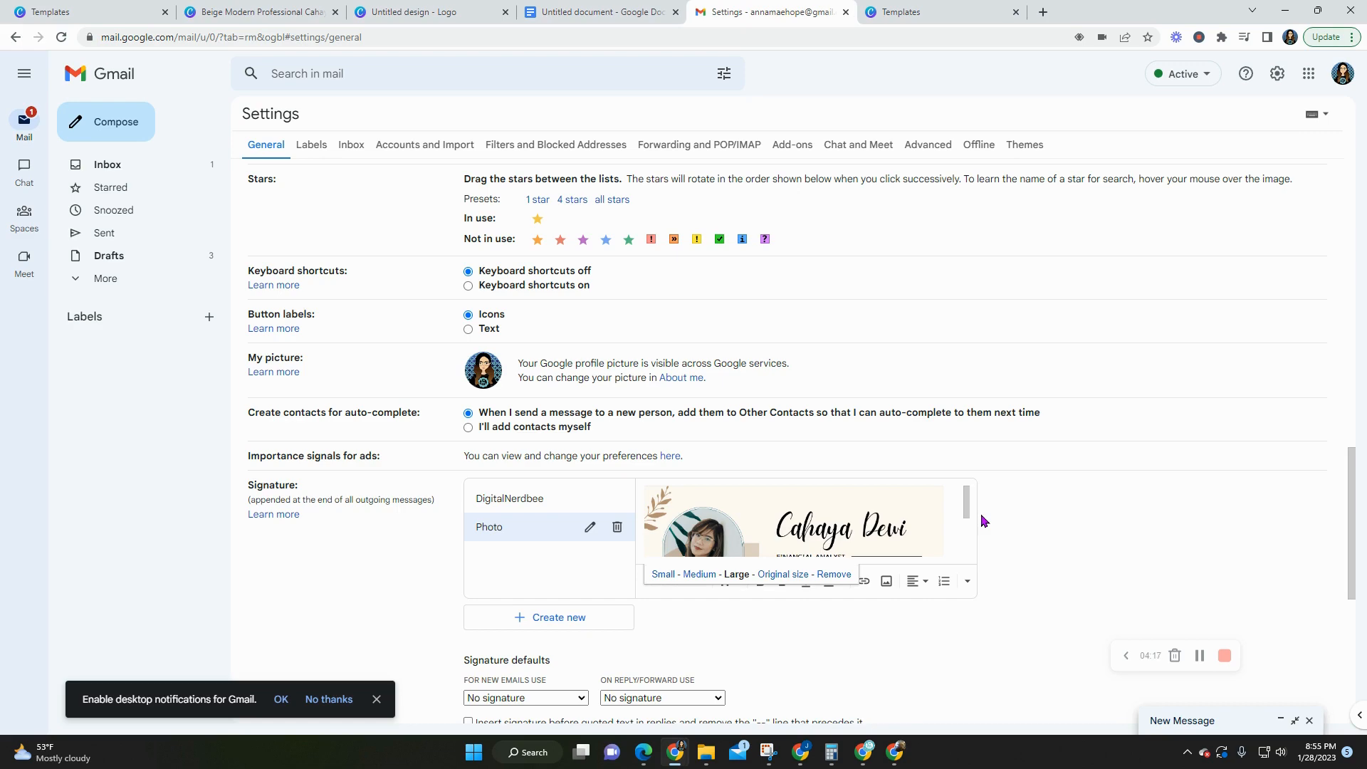
pyautogui.click(1225, 656)
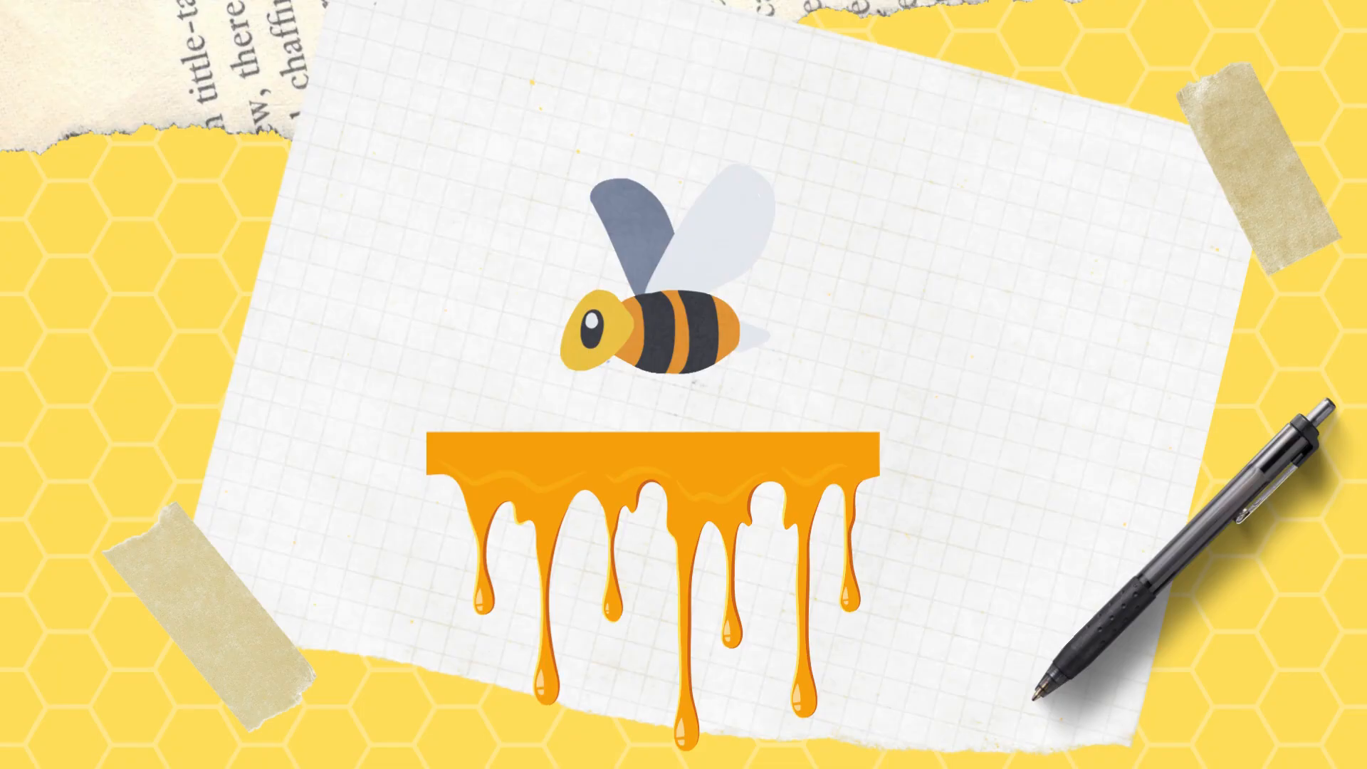